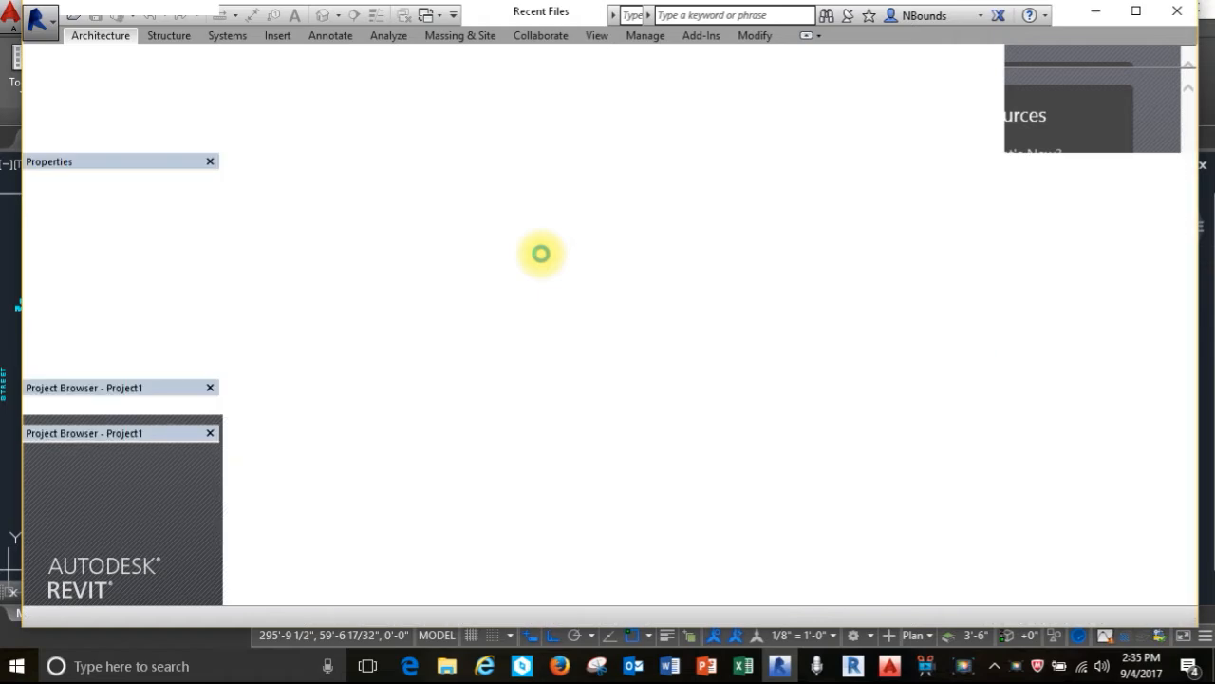
# Open the South elevation and copy Level 2 vertically upward by 10'-0" to add a third level.
pyautogui.doubleClick(498, 553)
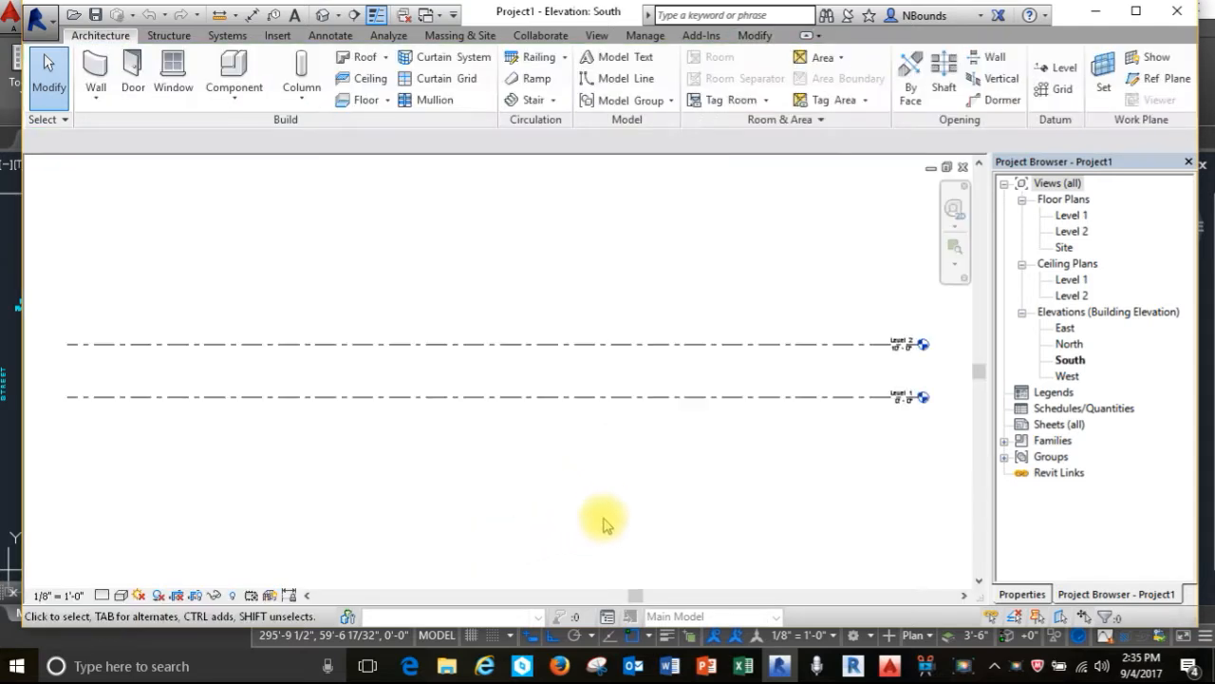
pyautogui.scroll(2, 902, 384)
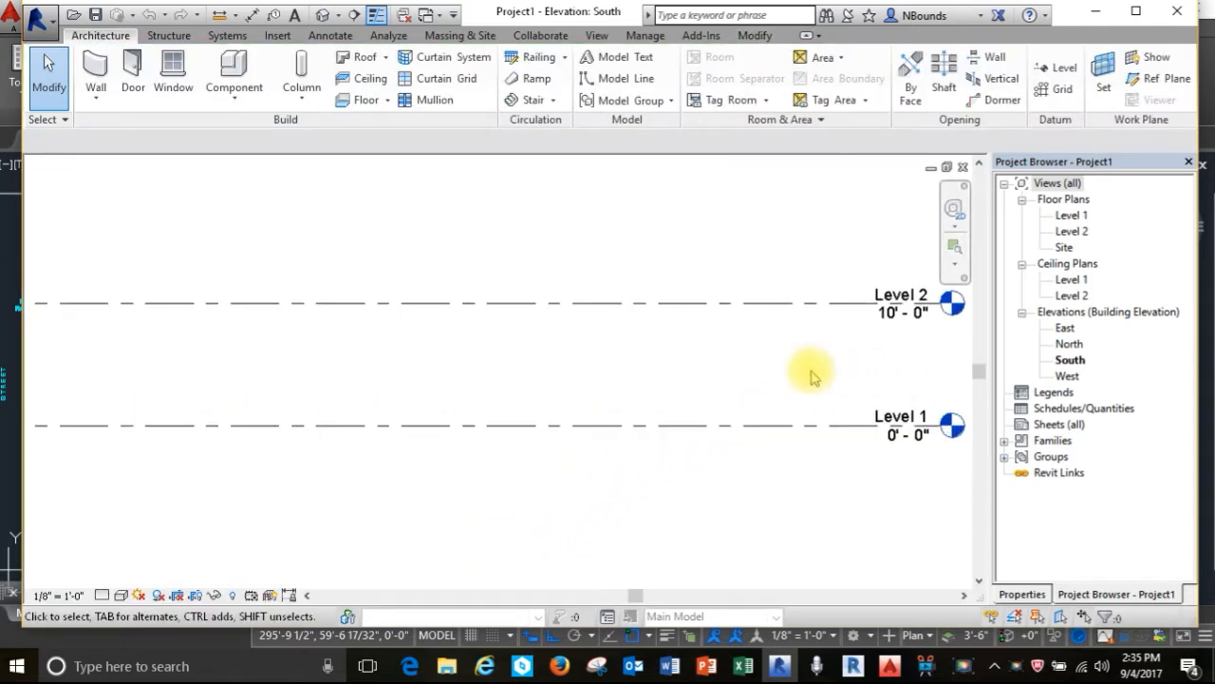
pyautogui.scroll(-1, 757, 382)
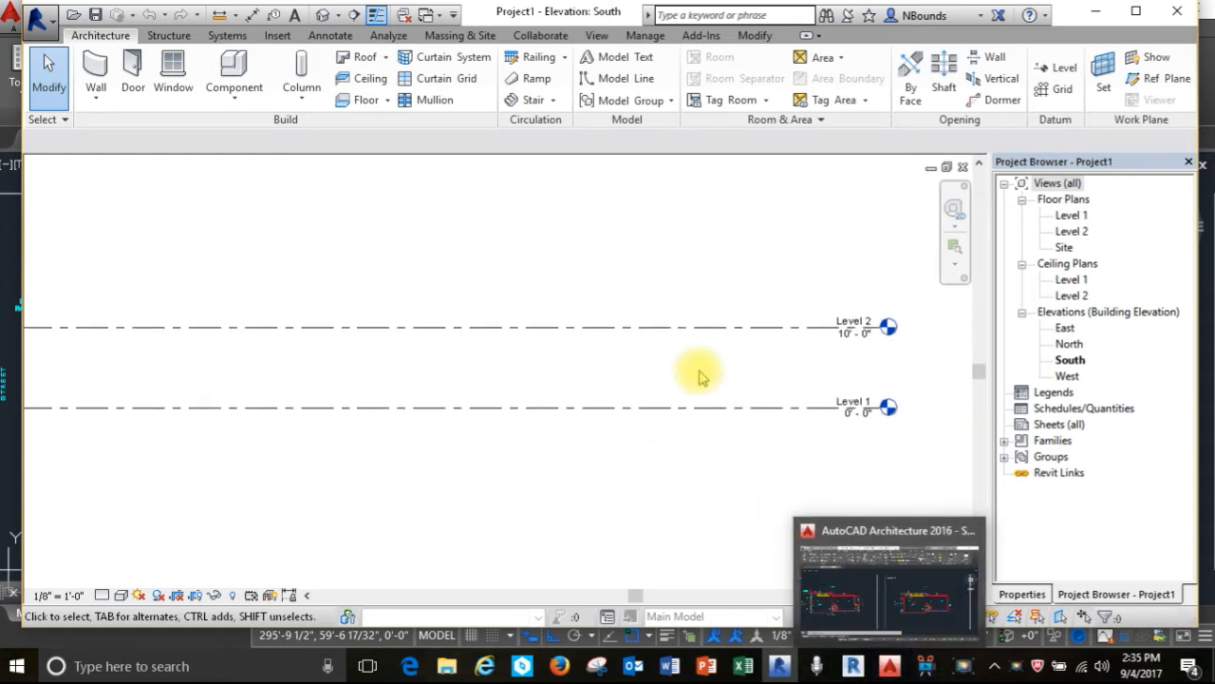
pyautogui.scroll(1, 693, 351)
pyautogui.click(683, 323)
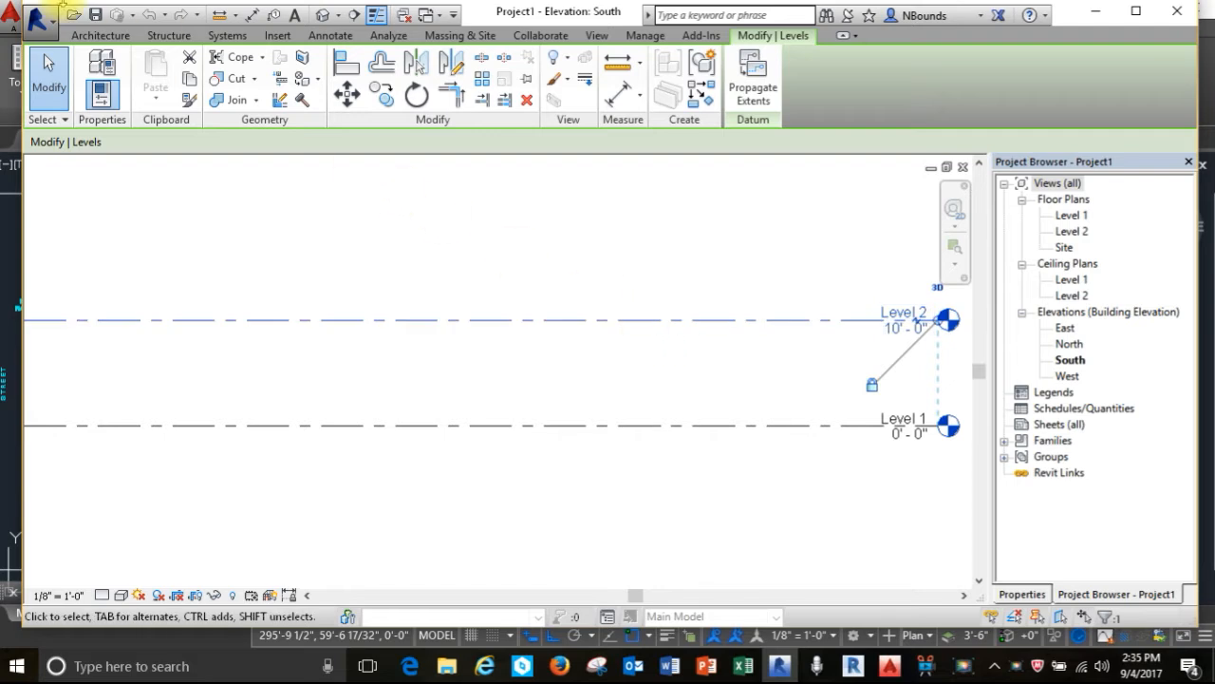
pyautogui.click(382, 95)
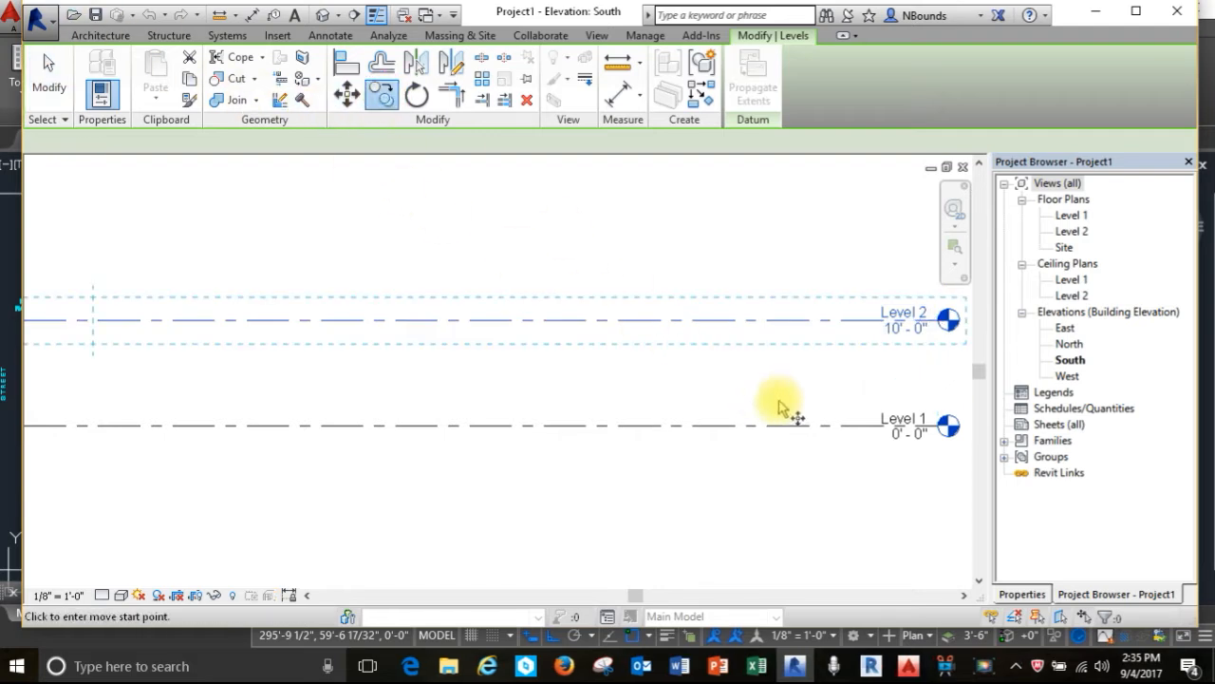
pyautogui.click(802, 323)
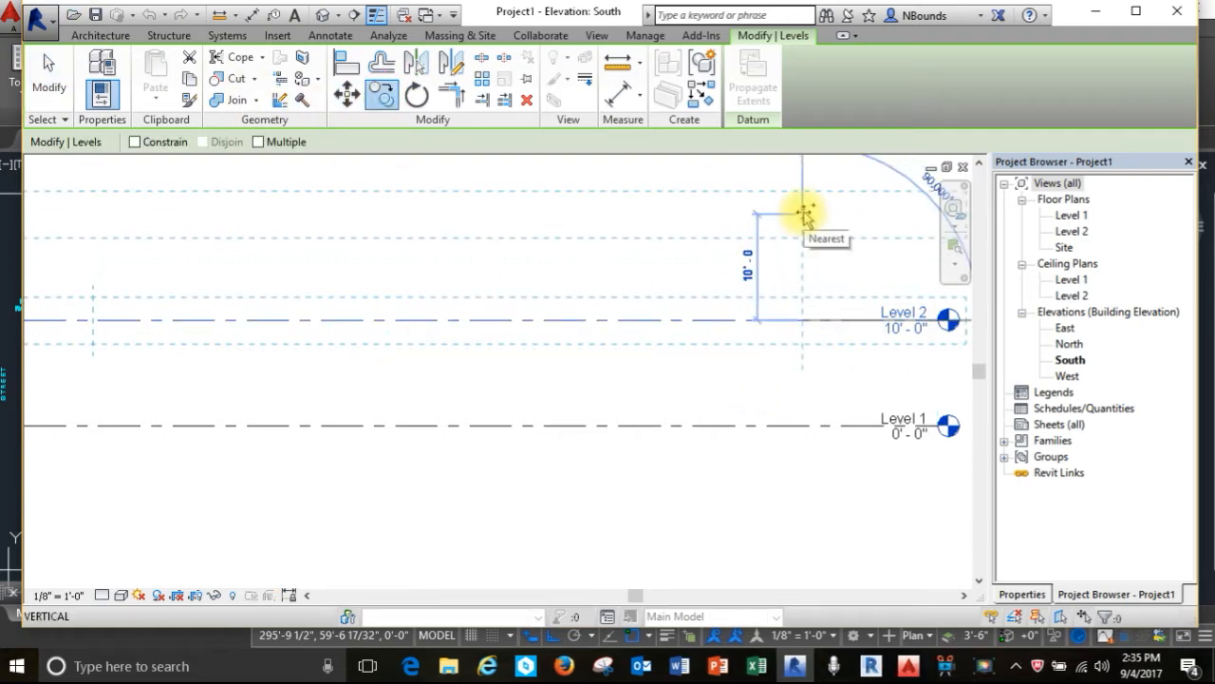
pyautogui.click(804, 214)
pyautogui.scroll(-2, 632, 499)
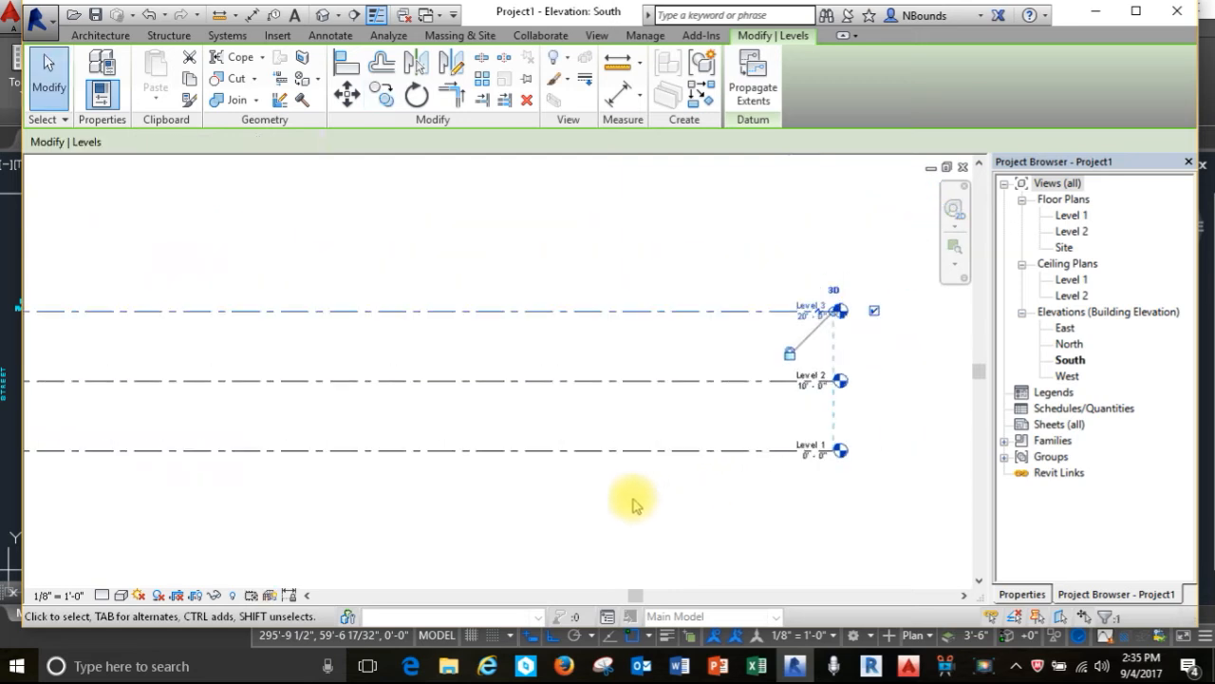
# Copy Level 3 vertically upward by 10'-0" to add a fourth level at 30'-0".
pyautogui.scroll(3, 696, 225)
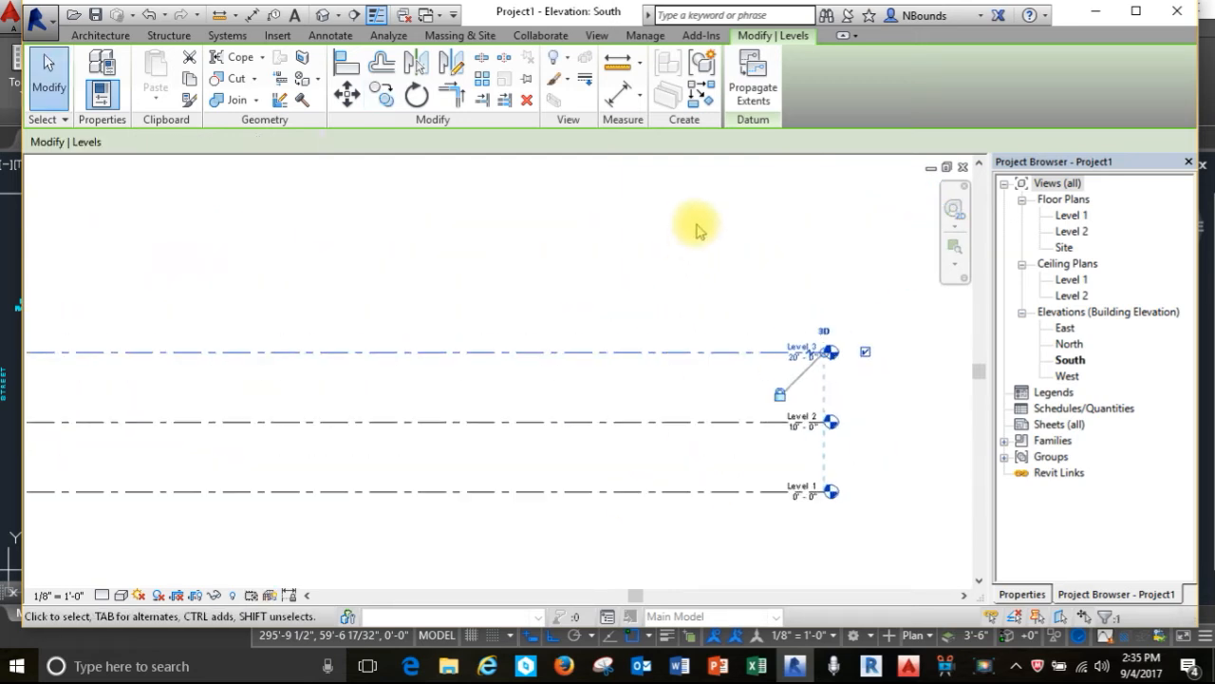
pyautogui.click(381, 92)
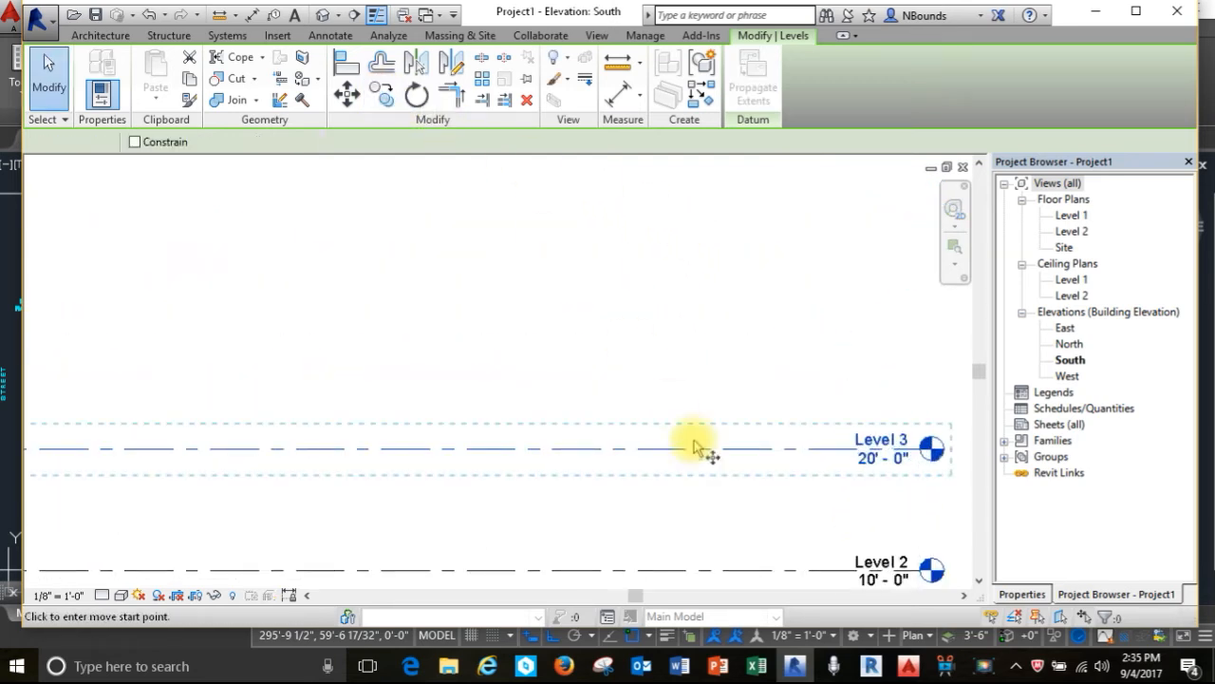
pyautogui.click(737, 448)
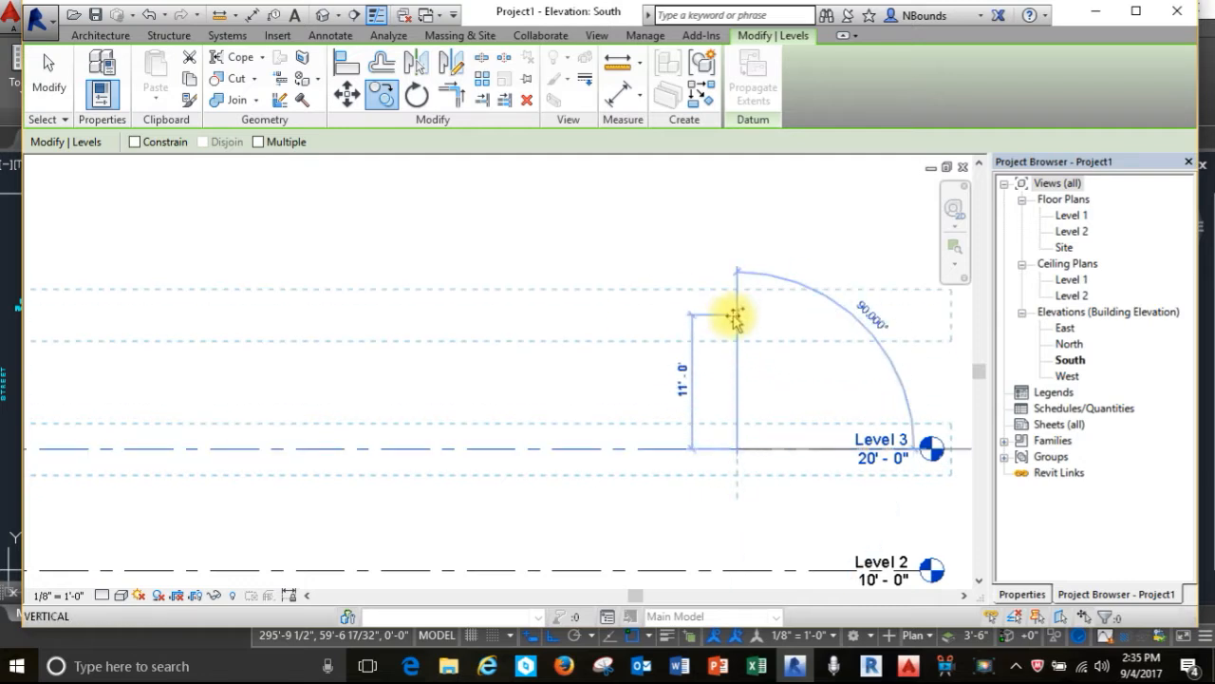
pyautogui.click(734, 328)
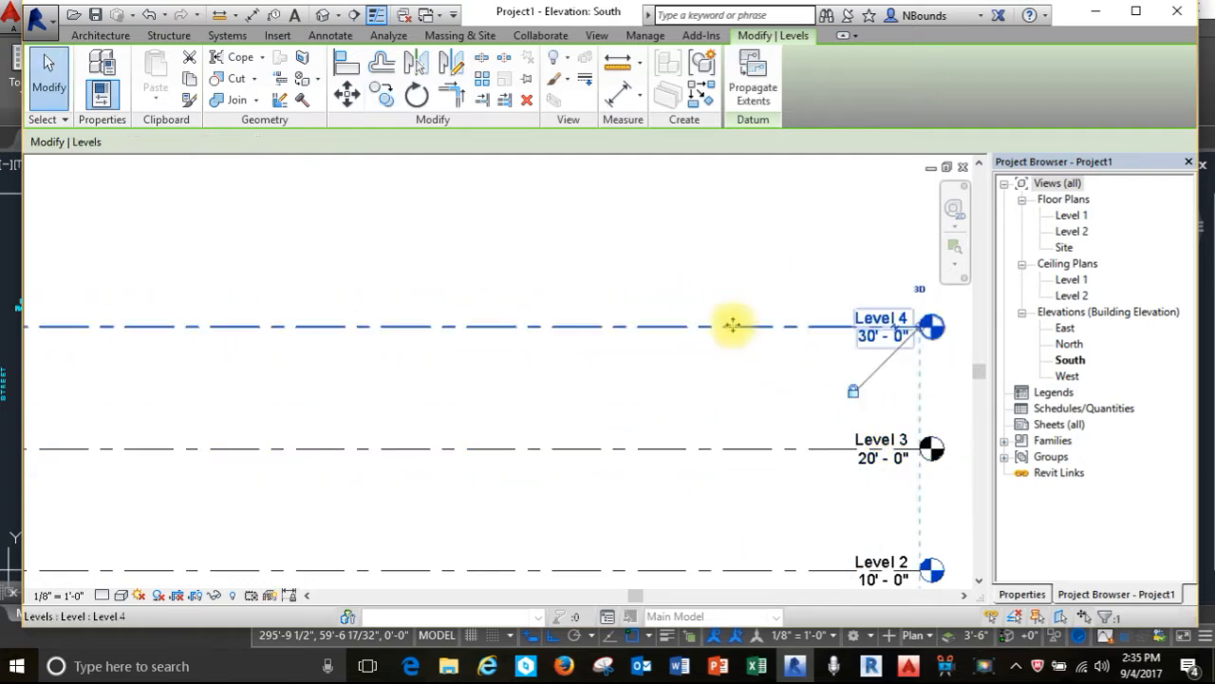
pyautogui.scroll(-2, 584, 311)
pyautogui.scroll(-3, 854, 398)
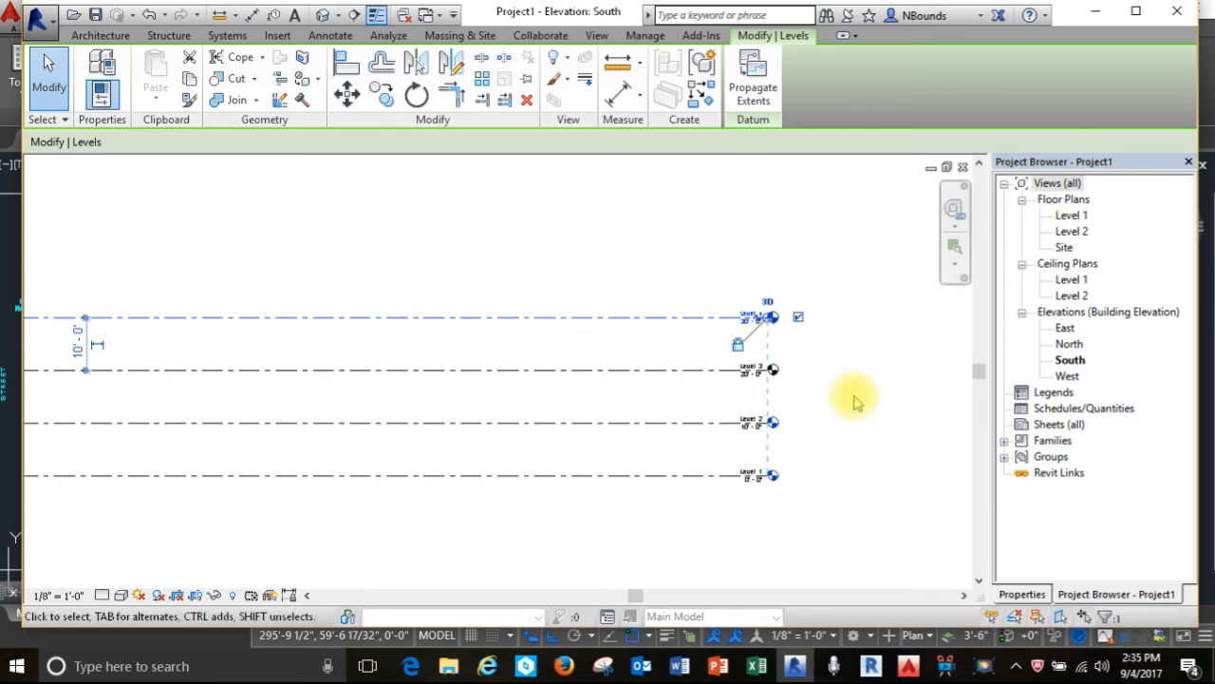
pyautogui.press('Escape')
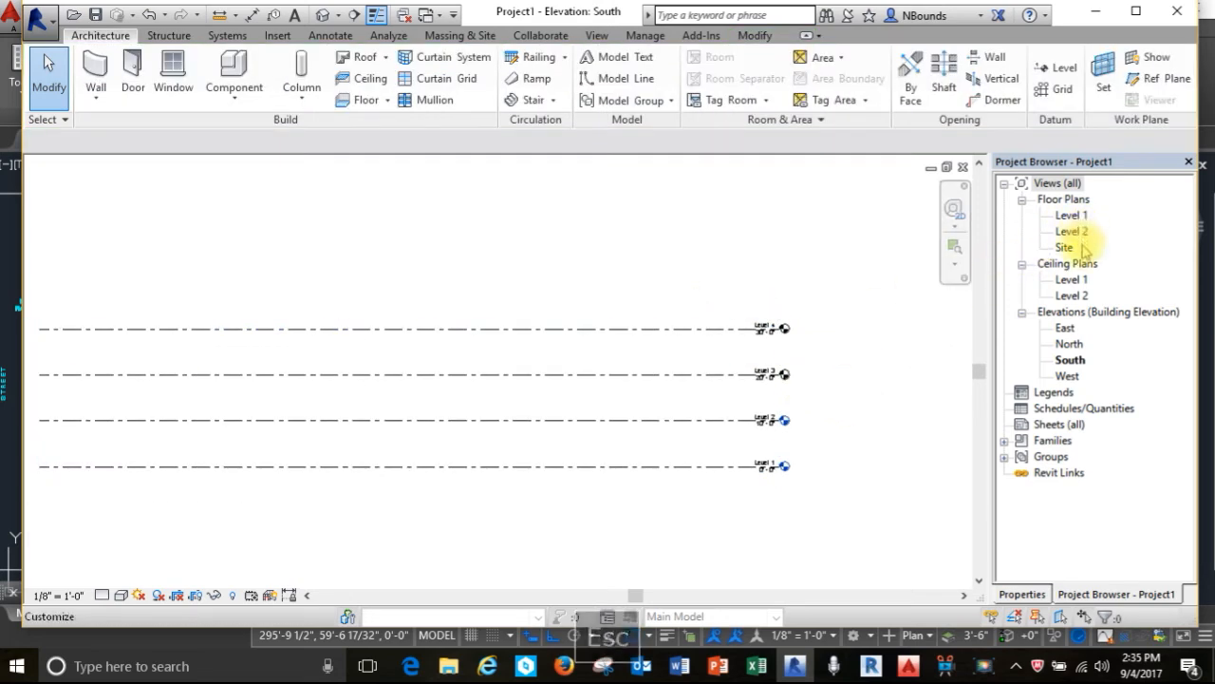
# Create a new floor plan view for Level 3, keeping existing views unduplicated, and open the Level 1 floor plan.
pyautogui.click(596, 36)
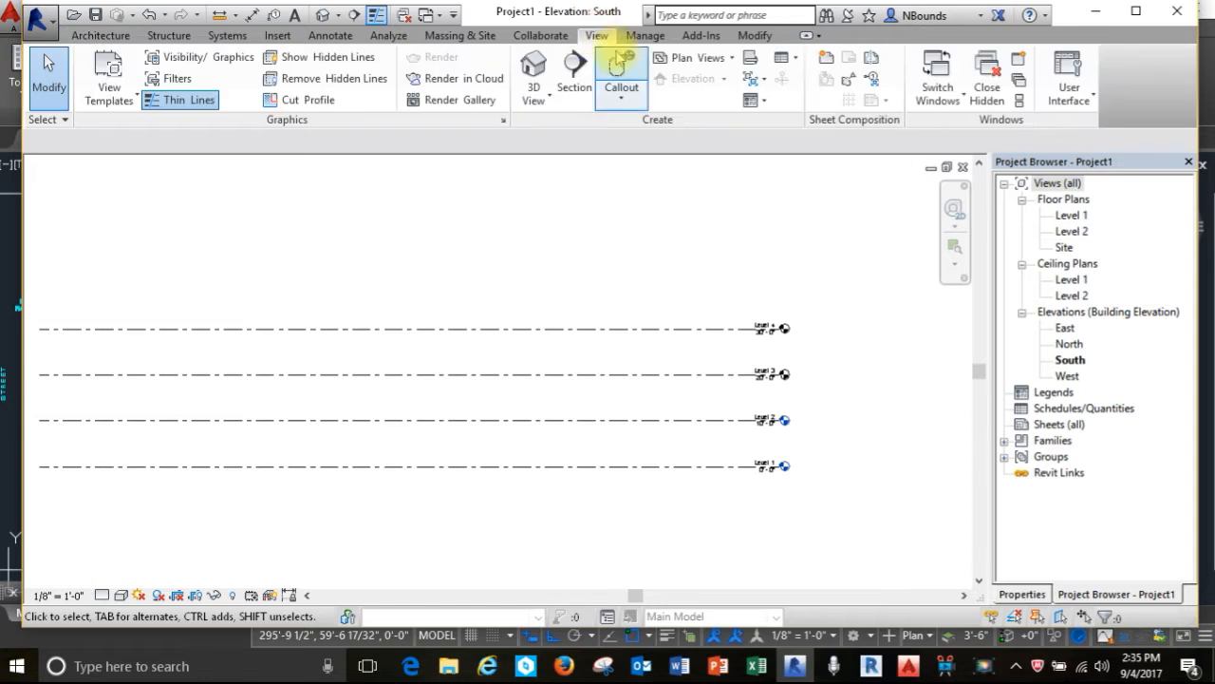
pyautogui.click(699, 57)
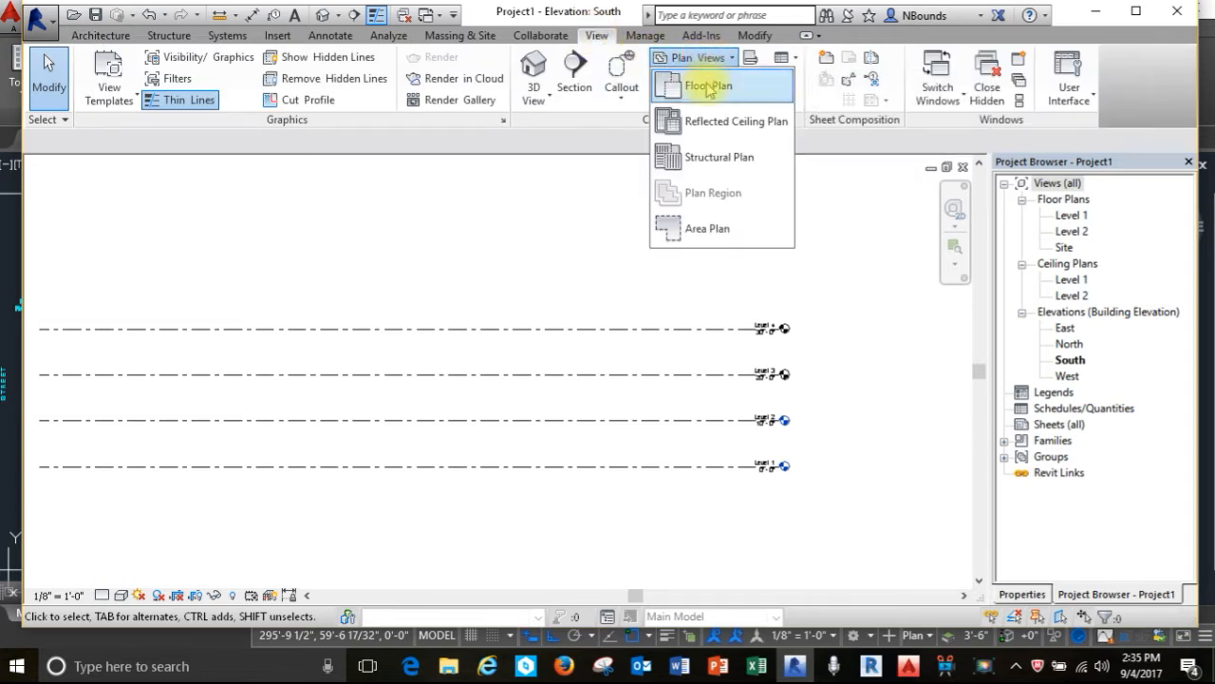
pyautogui.click(707, 86)
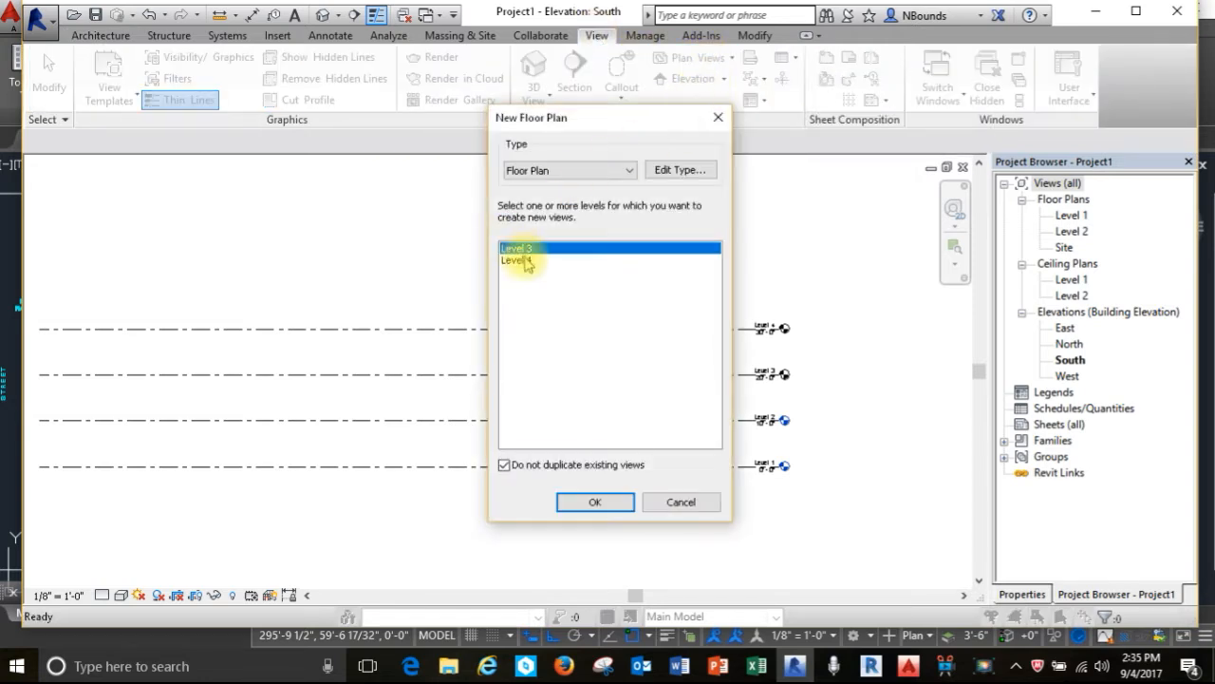
pyautogui.click(595, 503)
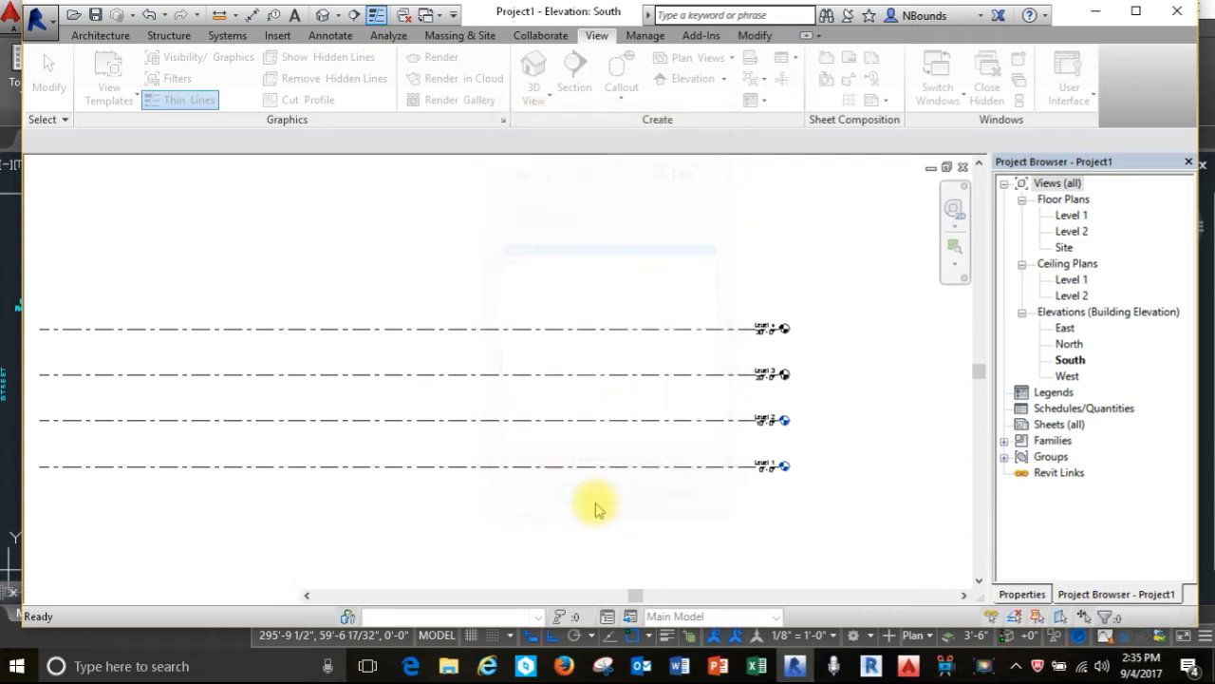
pyautogui.doubleClick(1071, 215)
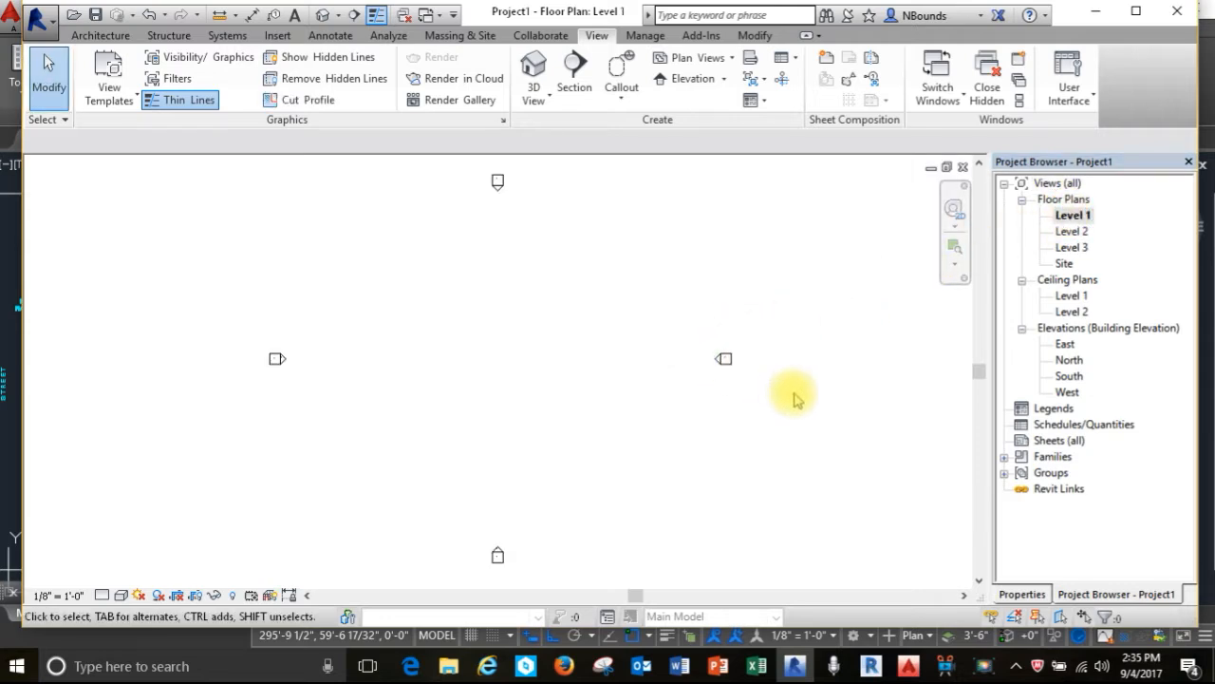
# Switch to AutoCAD Architecture and examine the 1st floor, 2nd floor and 3rd floor layouts of the Art Gallery_CAD PLANS drawing.
pyautogui.click(909, 666)
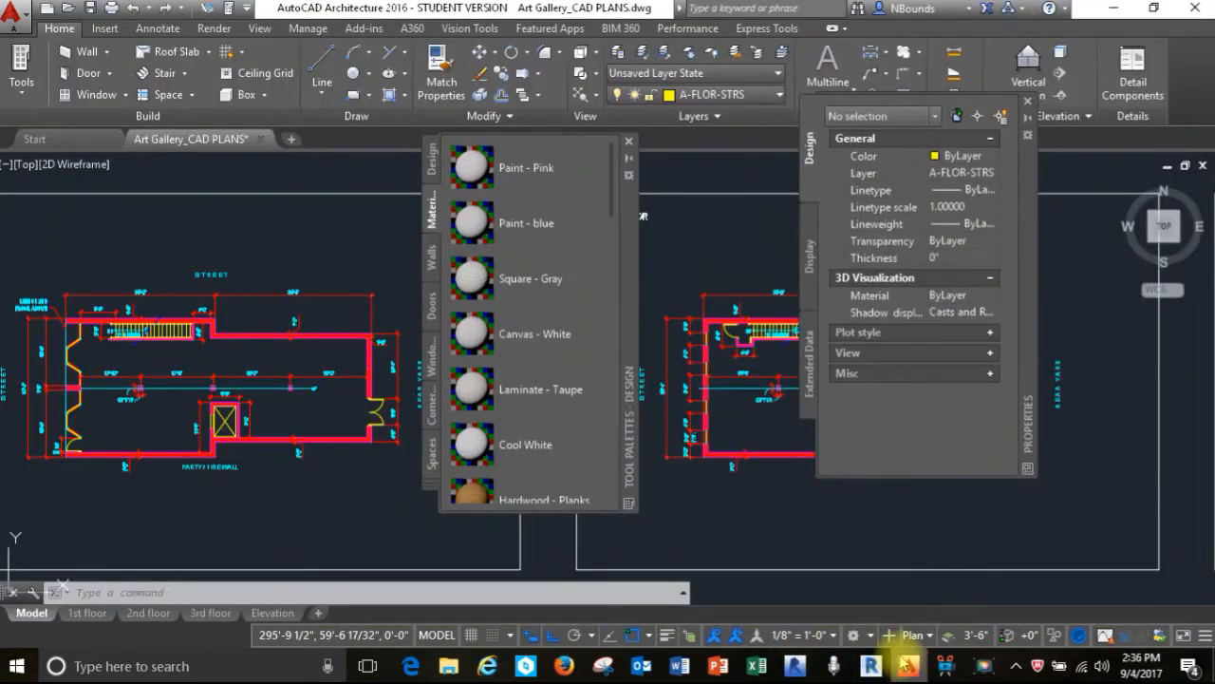
pyautogui.scroll(-5, 182, 388)
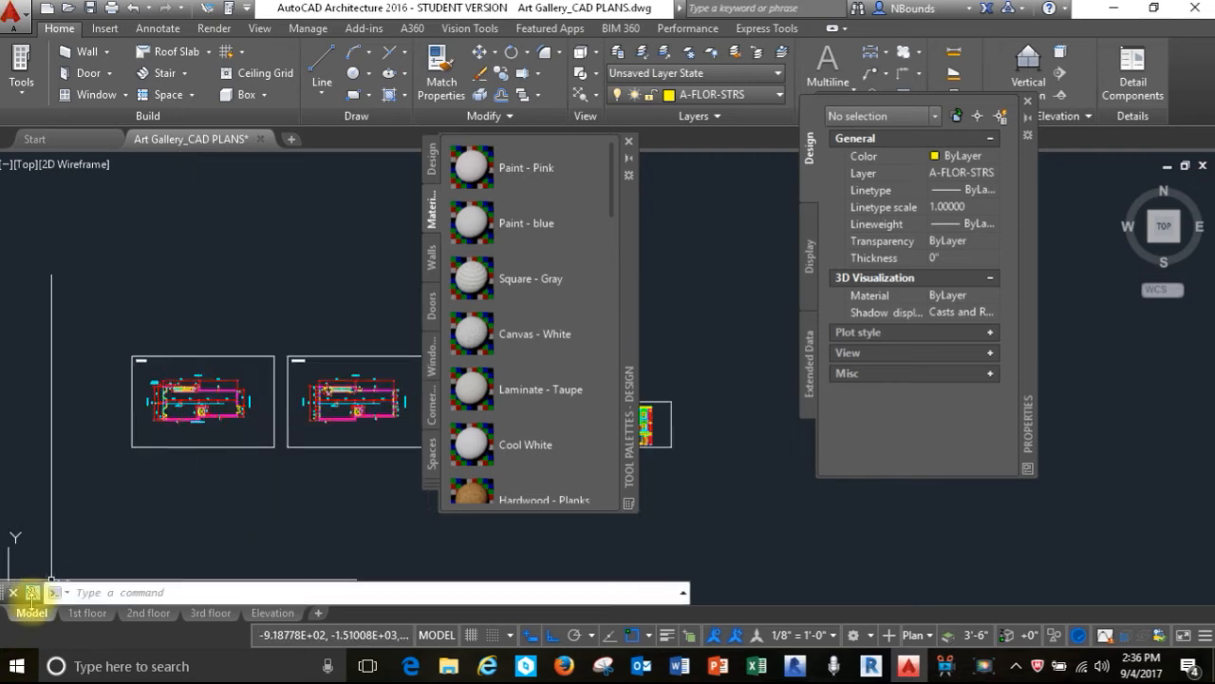
pyautogui.click(84, 612)
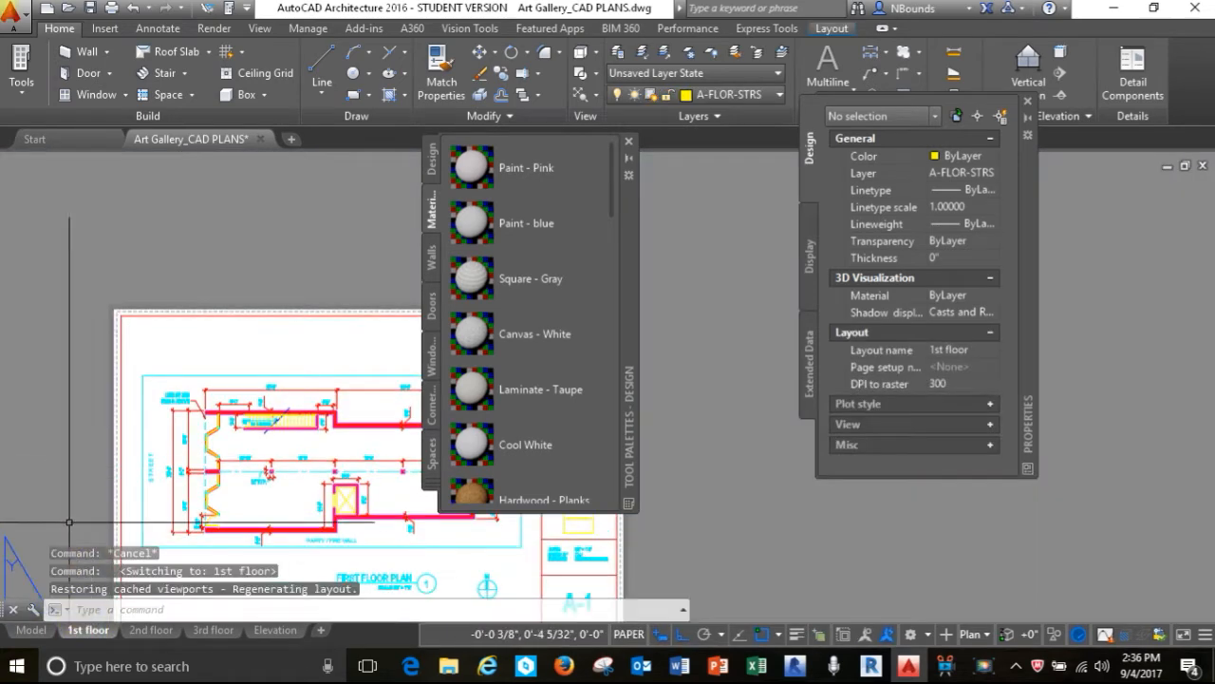
pyautogui.scroll(-2, 38, 396)
pyautogui.scroll(1, 38, 395)
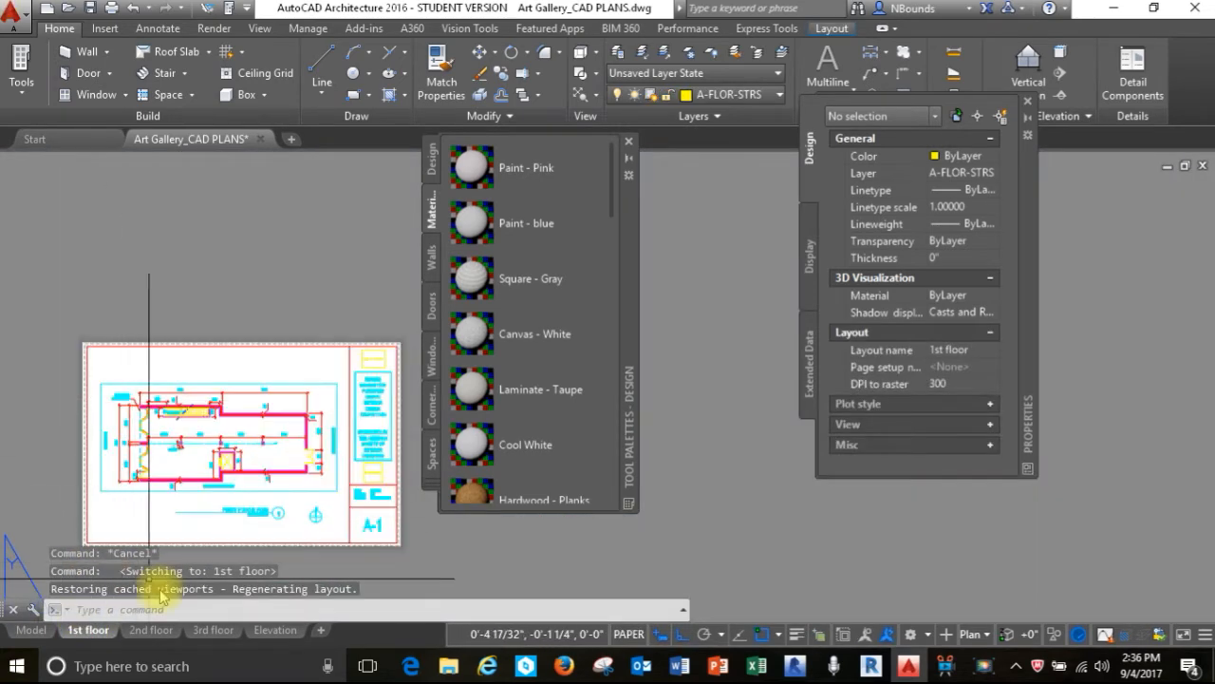
pyautogui.click(151, 630)
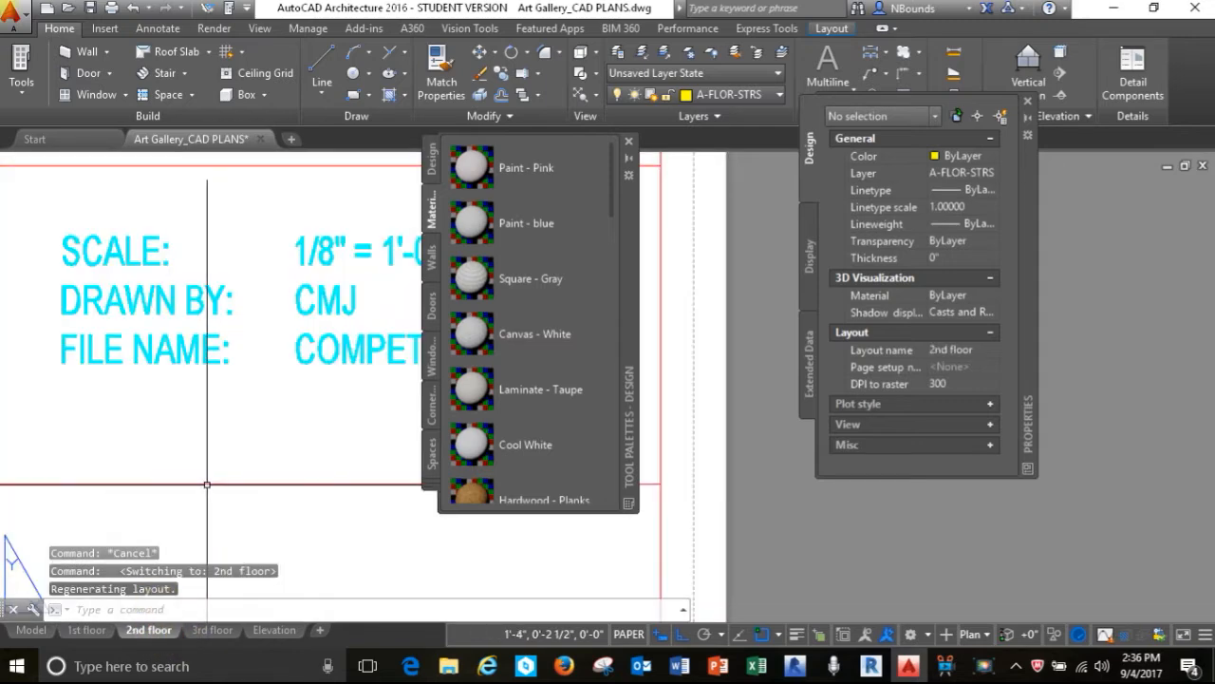
pyautogui.scroll(-3, 284, 418)
pyautogui.scroll(-2, 281, 430)
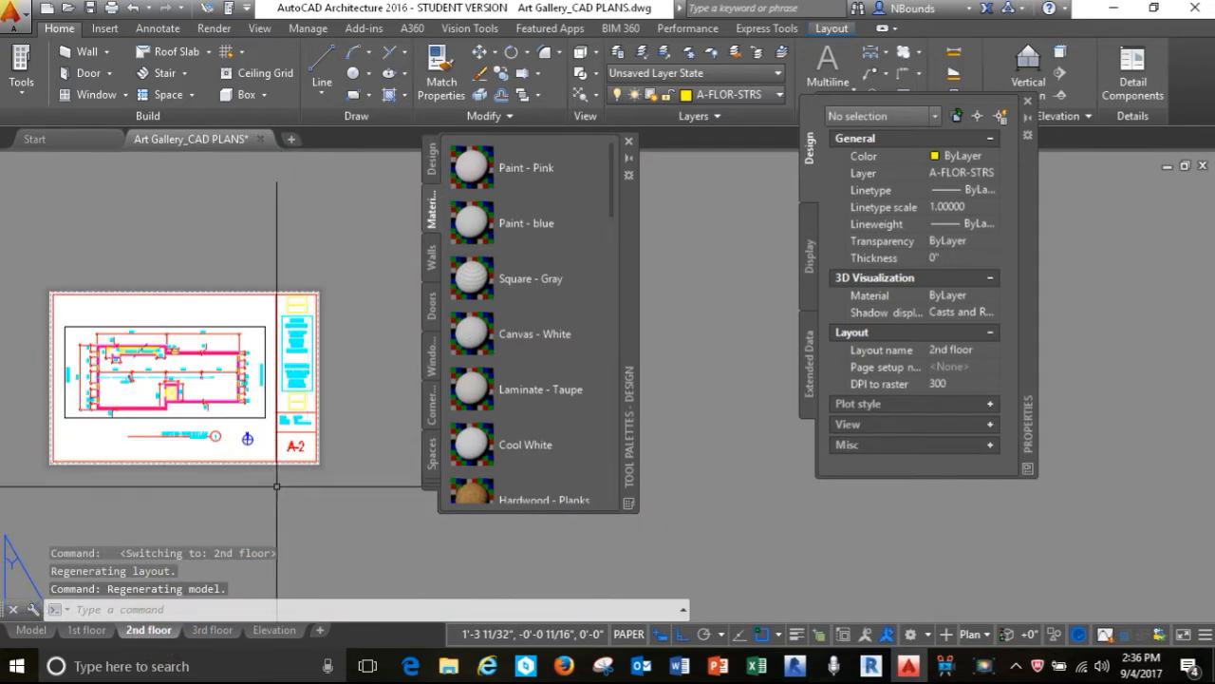
pyautogui.click(212, 630)
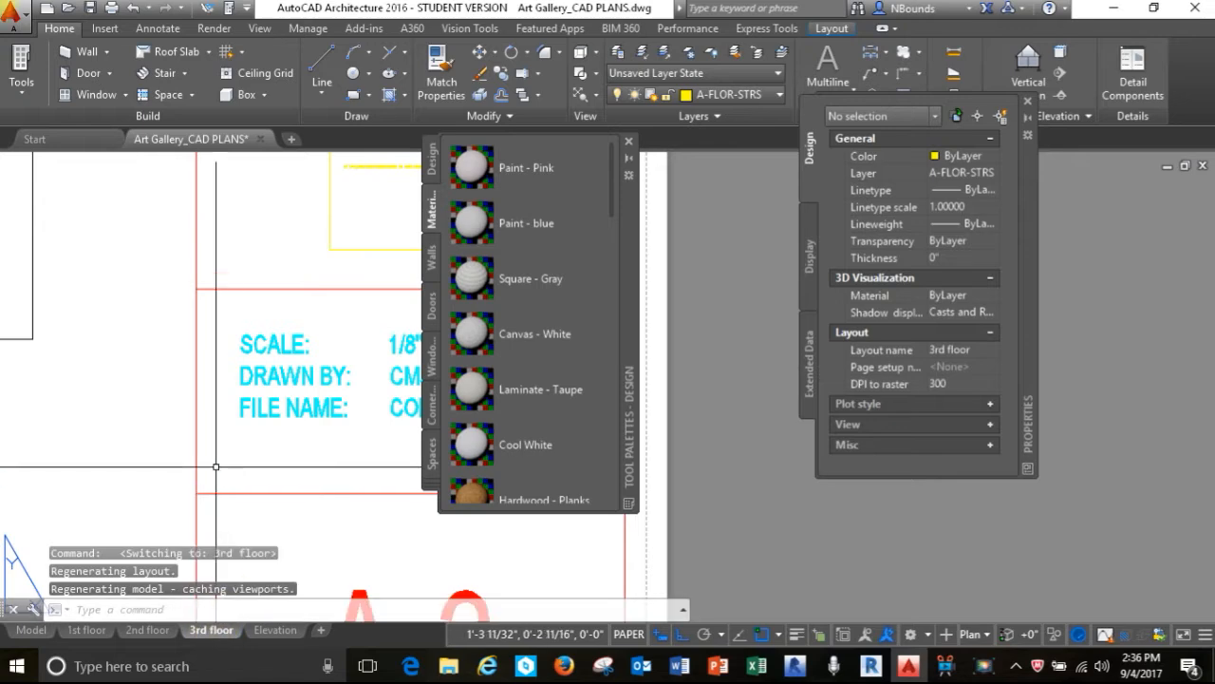
pyautogui.scroll(-3, 327, 478)
pyautogui.scroll(3, 326, 477)
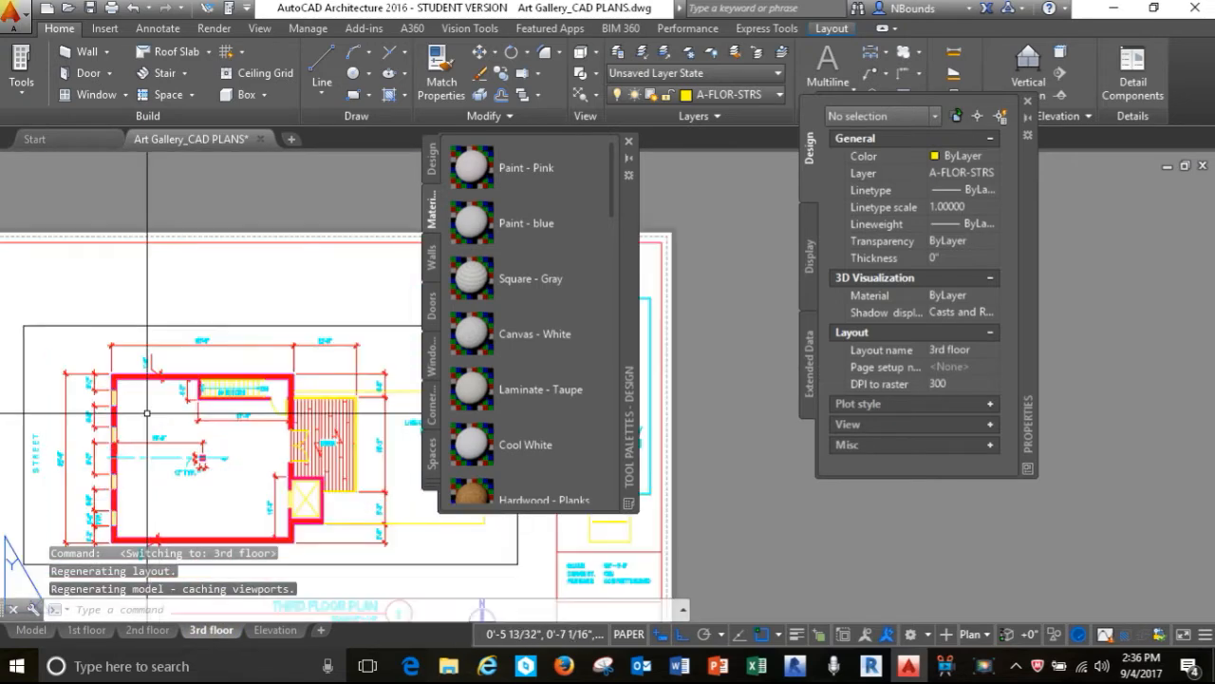
# Examine the level markers beside the front elevation in the Elevation layout to read the floor and roof heights.
pyautogui.click(274, 630)
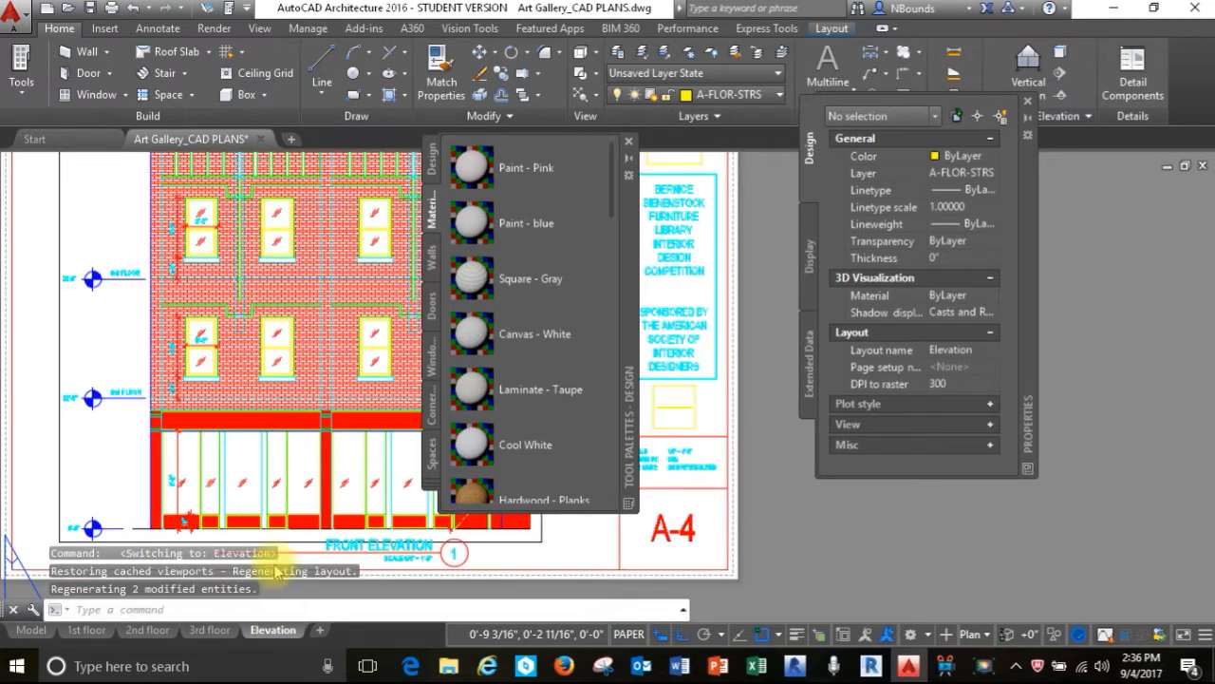
pyautogui.scroll(4, 68, 416)
pyautogui.scroll(-2, 240, 394)
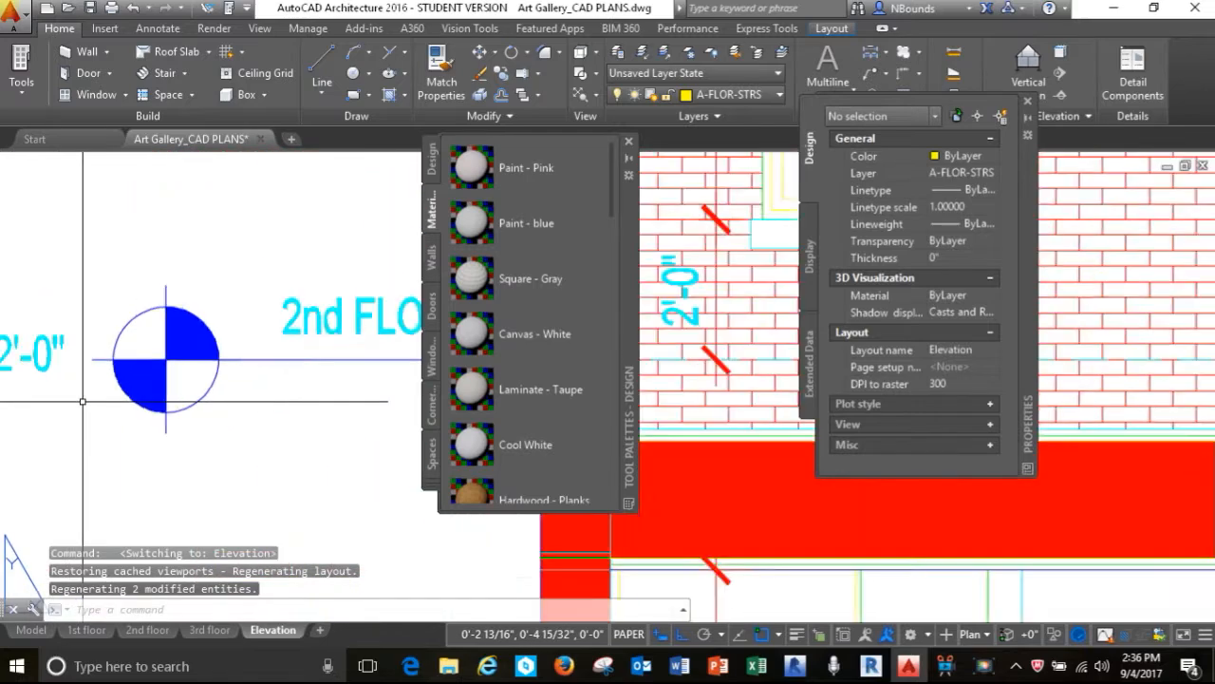
pyautogui.scroll(-3, 240, 394)
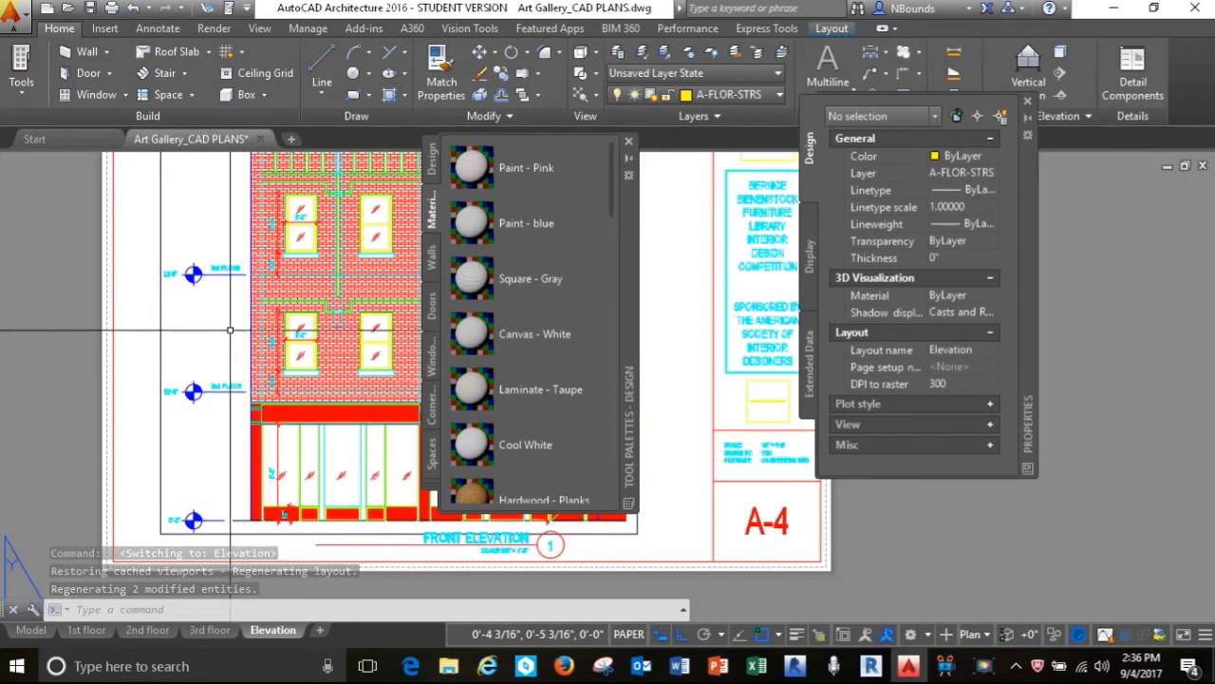
pyautogui.scroll(3, 199, 264)
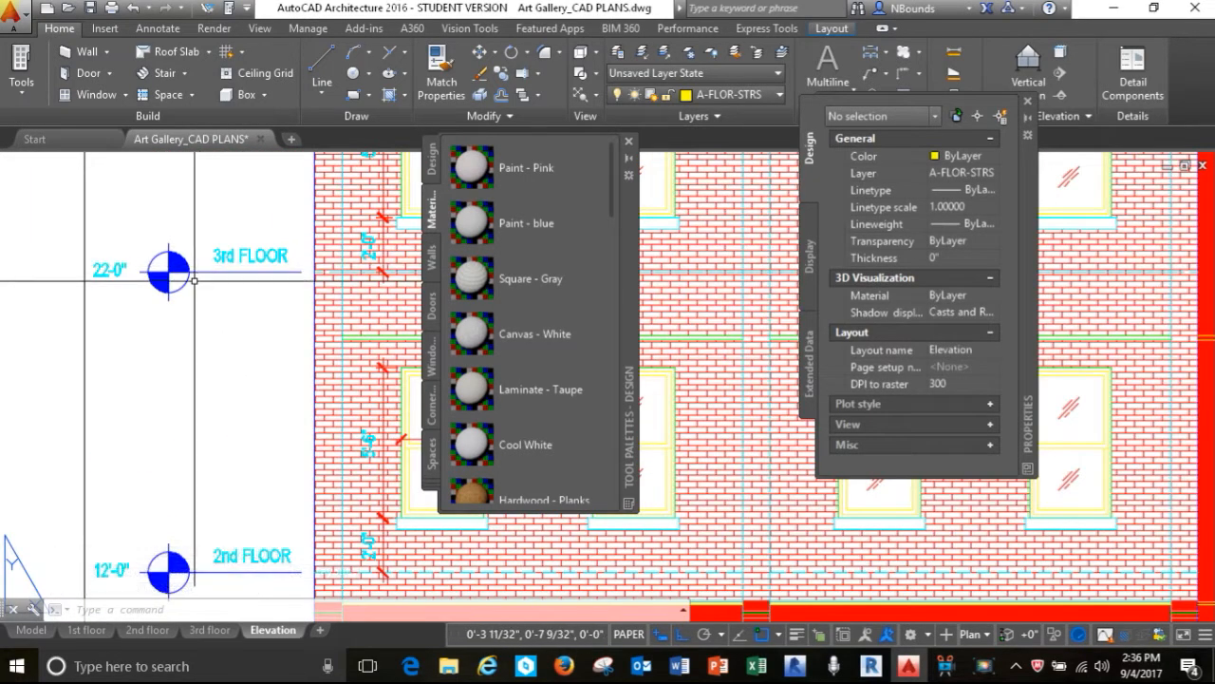
pyautogui.scroll(-3, 205, 385)
pyautogui.scroll(4, 168, 275)
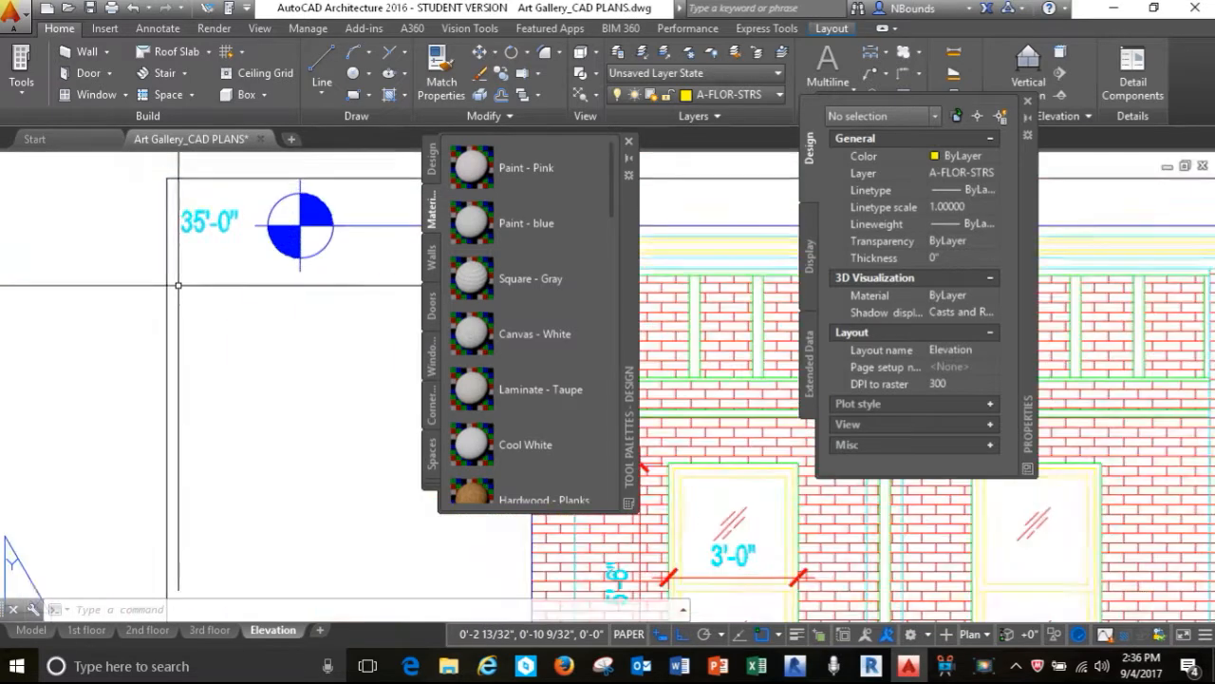
pyautogui.scroll(-3, 169, 275)
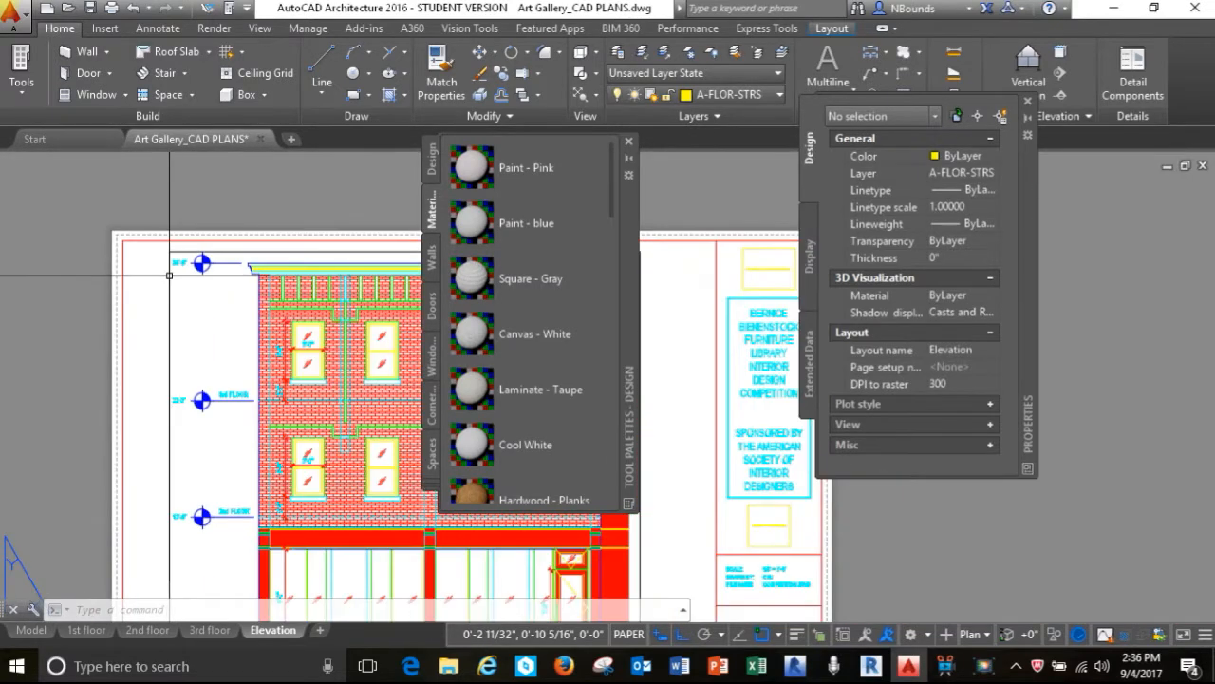
# Switch to Revit, open the North elevation and set Level 2's elevation to 12'-0".
pyautogui.click(797, 669)
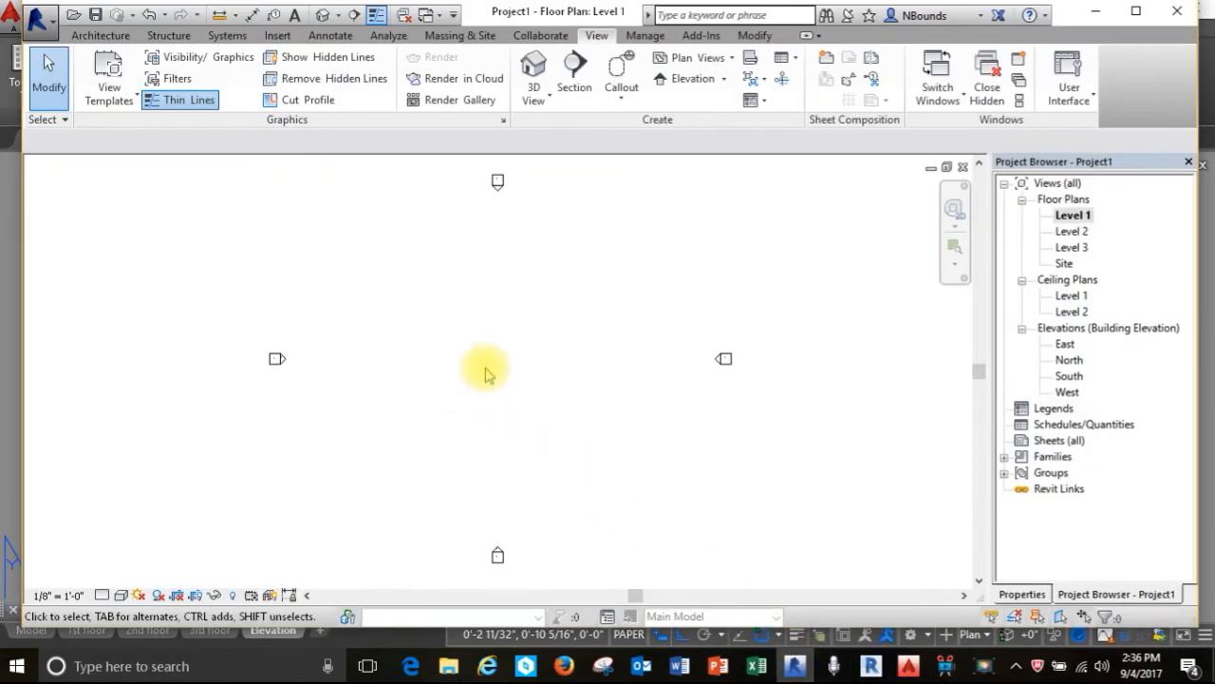
pyautogui.doubleClick(1067, 360)
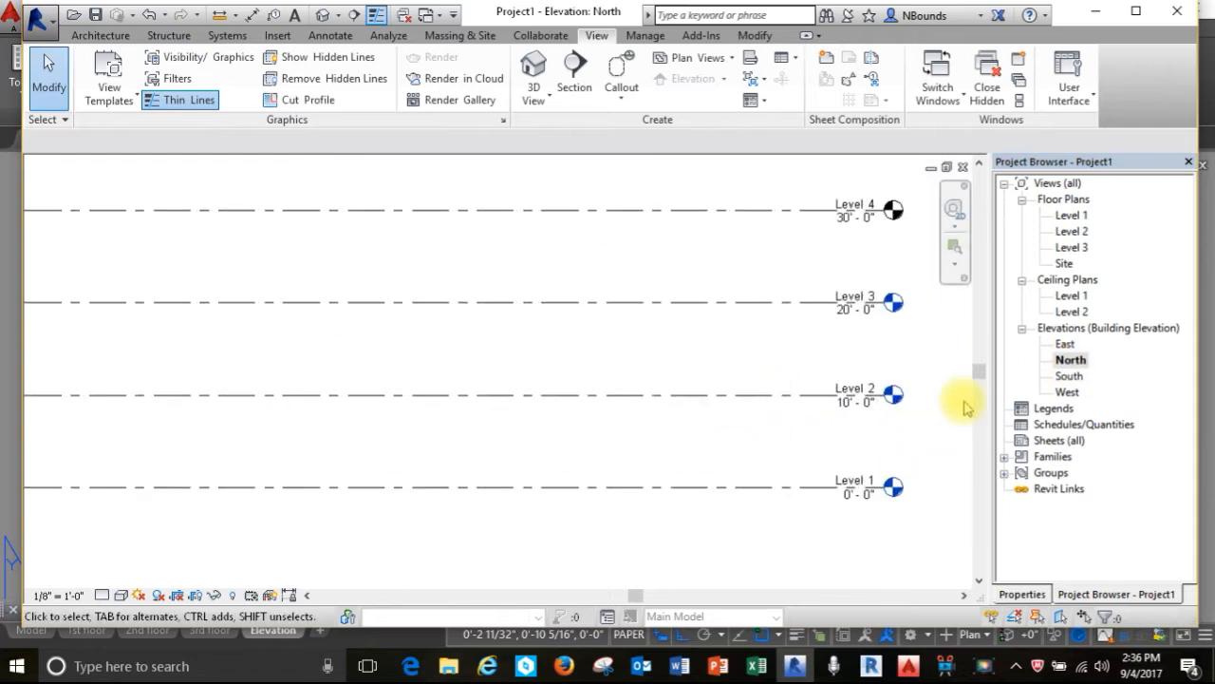
pyautogui.scroll(2, 967, 407)
pyautogui.click(806, 402)
pyautogui.click(812, 406)
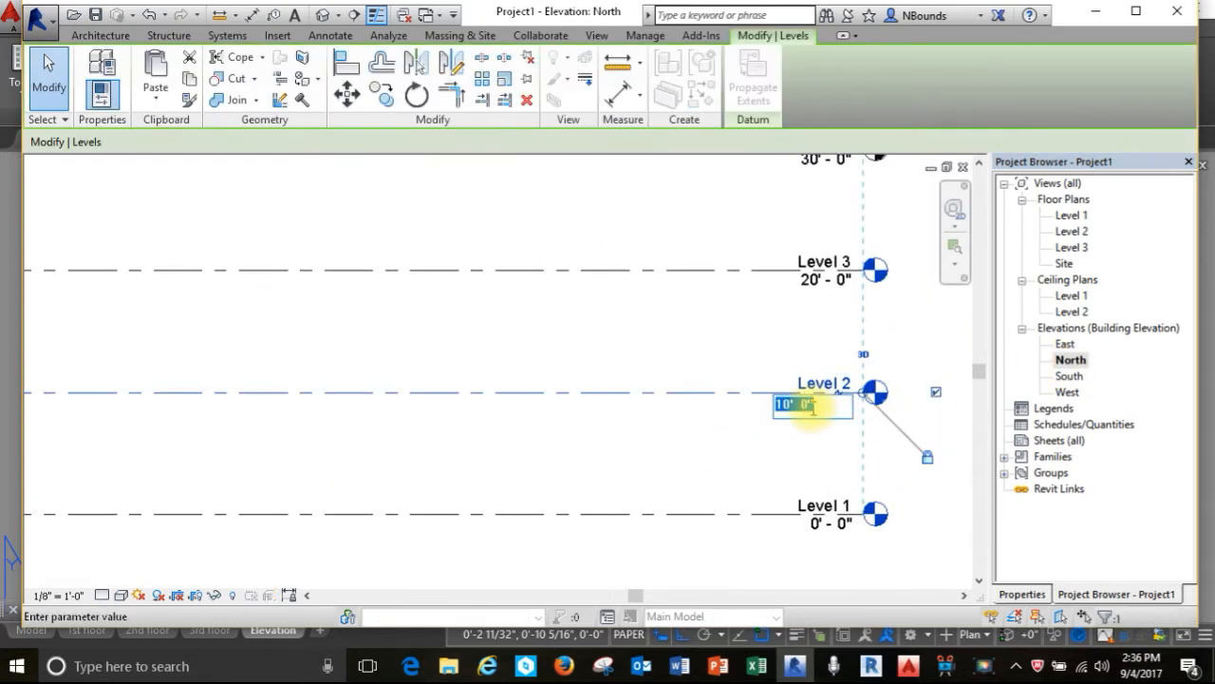
pyautogui.write('12')
pyautogui.press('Return')
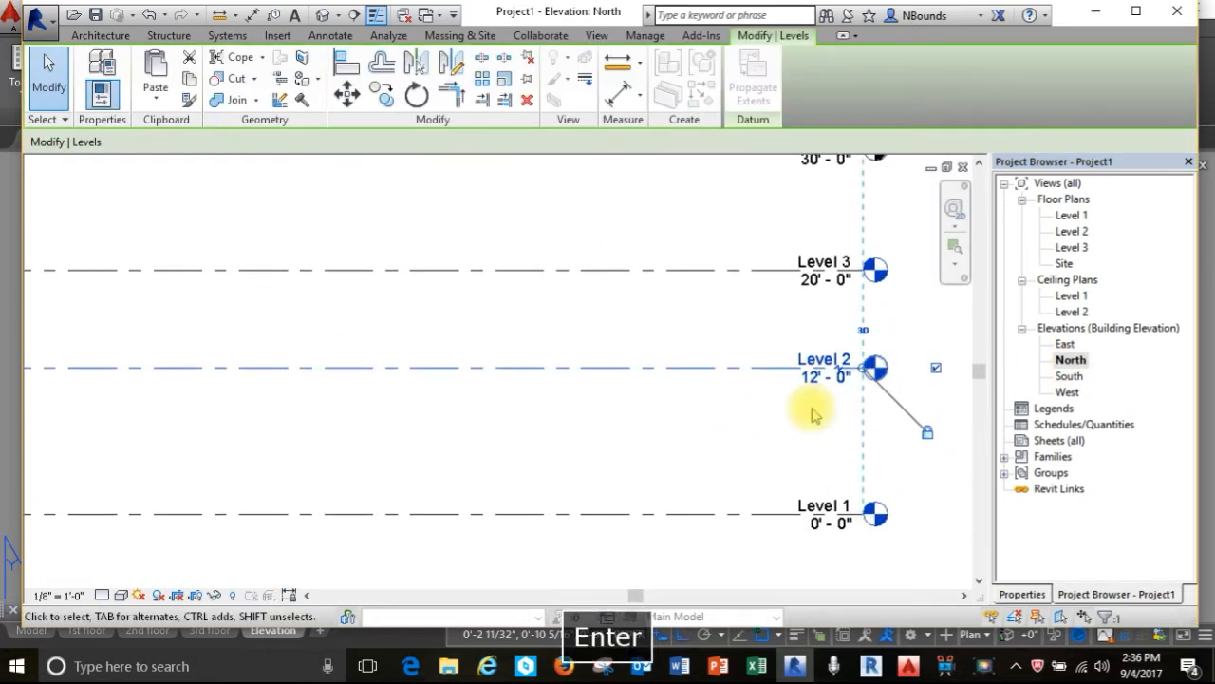
# Set Level 3's elevation to 22'-0" in the North elevation.
pyautogui.click(823, 282)
pyautogui.click(822, 281)
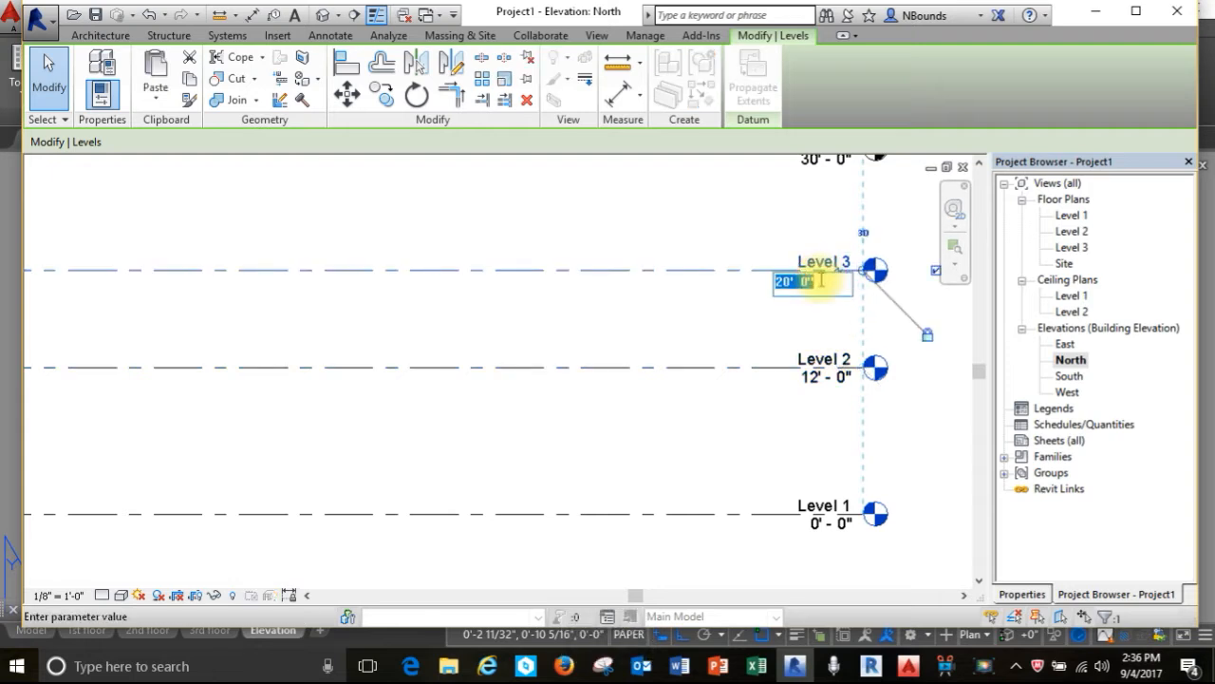
pyautogui.write('22')
pyautogui.press('Return')
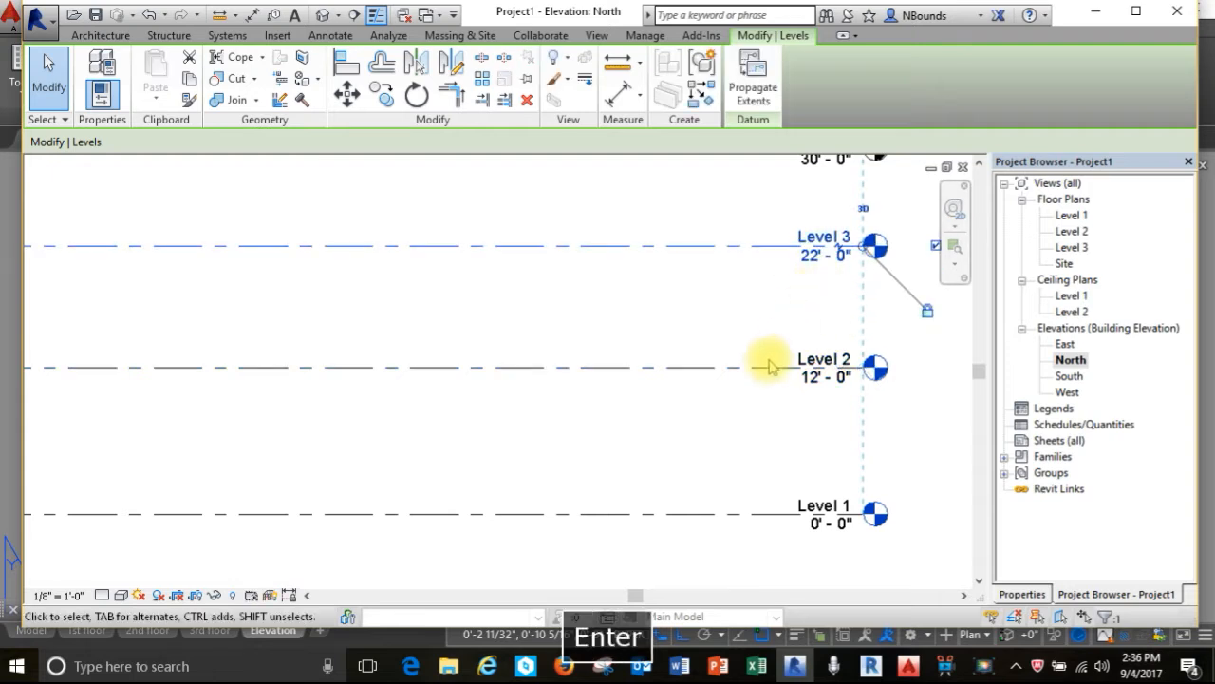
# Set Level 4's elevation to 35'-0" and clear the selection.
pyautogui.scroll(-2, 759, 421)
pyautogui.scroll(3, 778, 225)
pyautogui.click(815, 283)
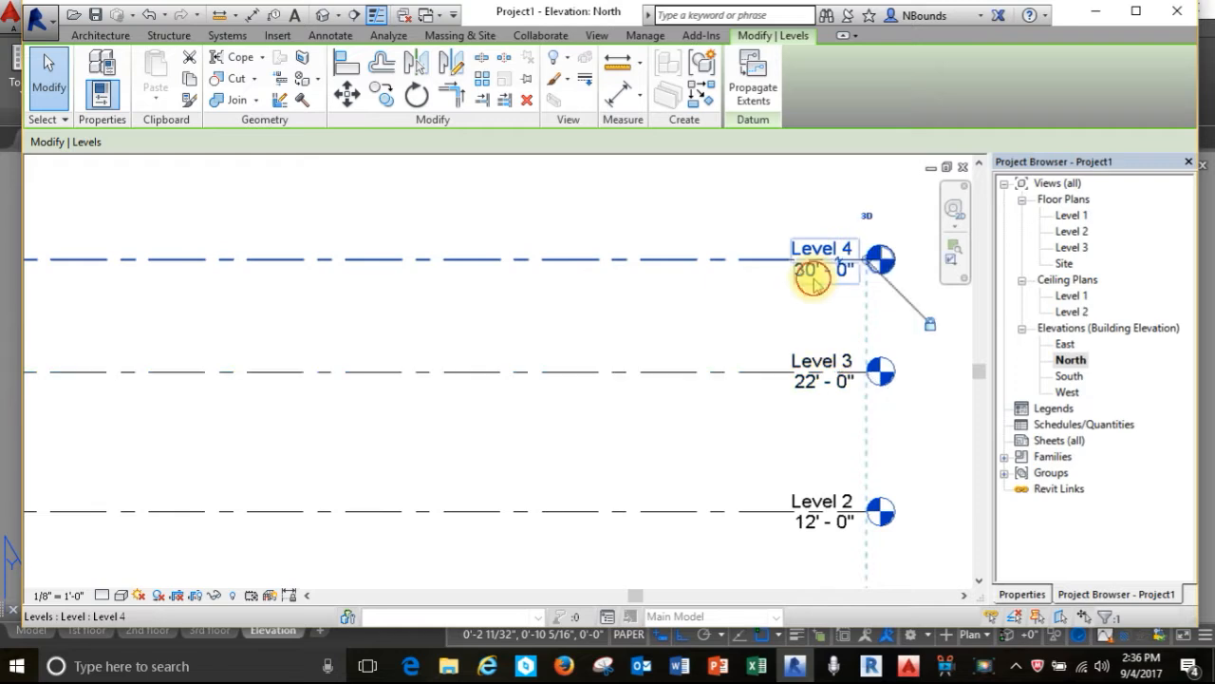
pyautogui.click(814, 274)
pyautogui.write('35')
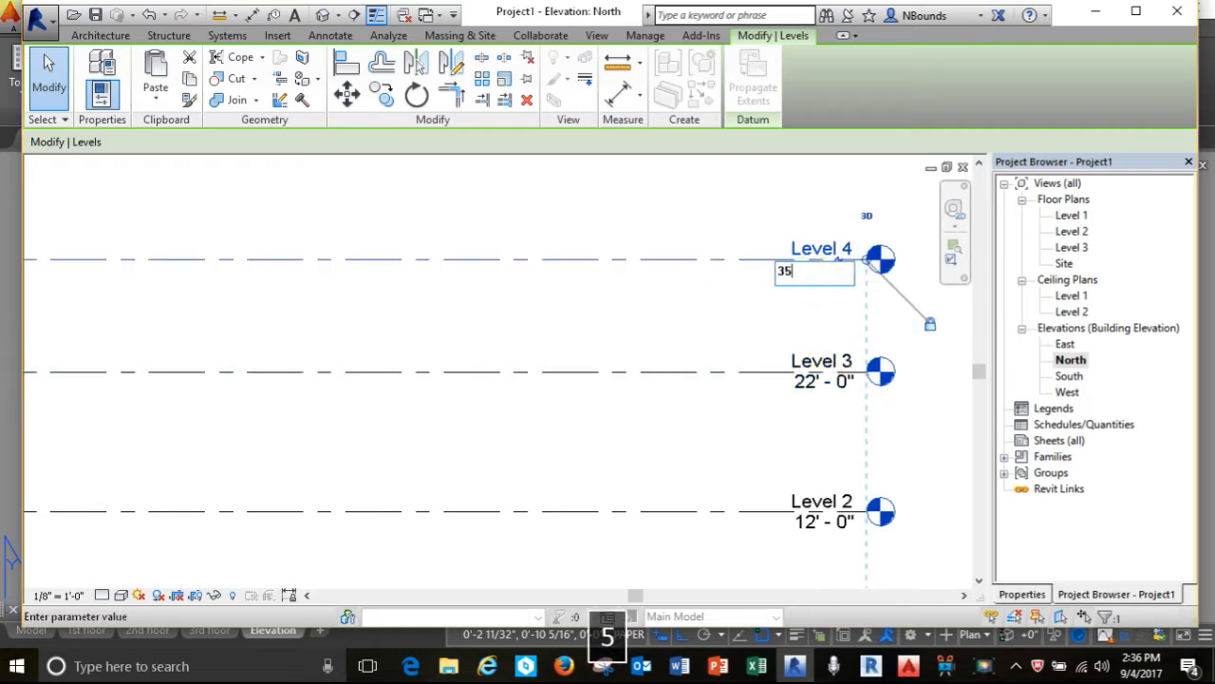
pyautogui.write("'")
pyautogui.press('Return')
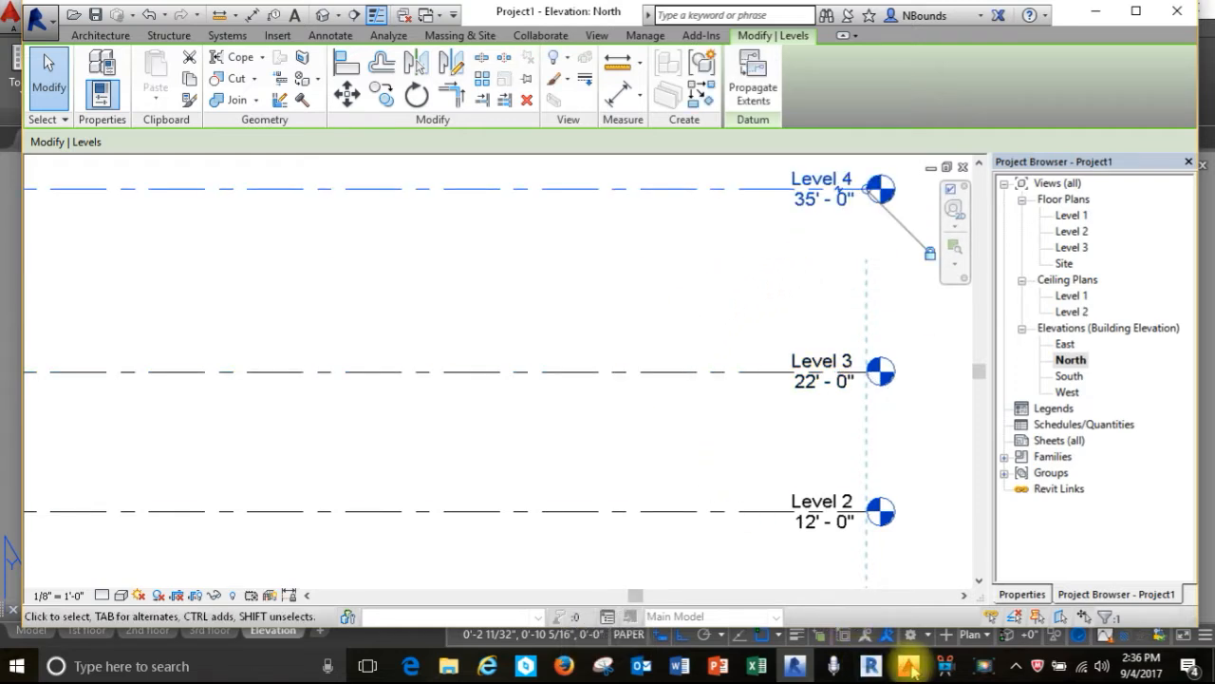
pyautogui.press('Escape')
# Switch to AutoCAD Architecture, view the drawing's model space and check which folder Art Gallery_CAD PLANS is saved in.
pyautogui.moveTo(909, 668)
pyautogui.click(888, 603)
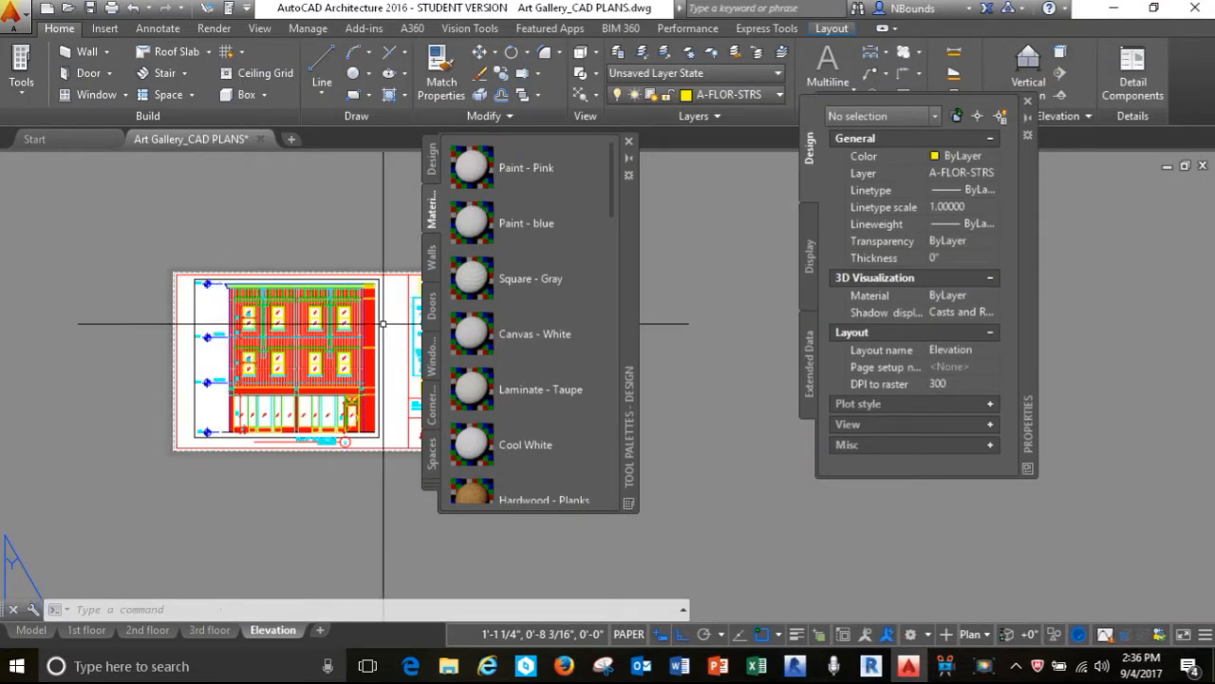
pyautogui.click(27, 631)
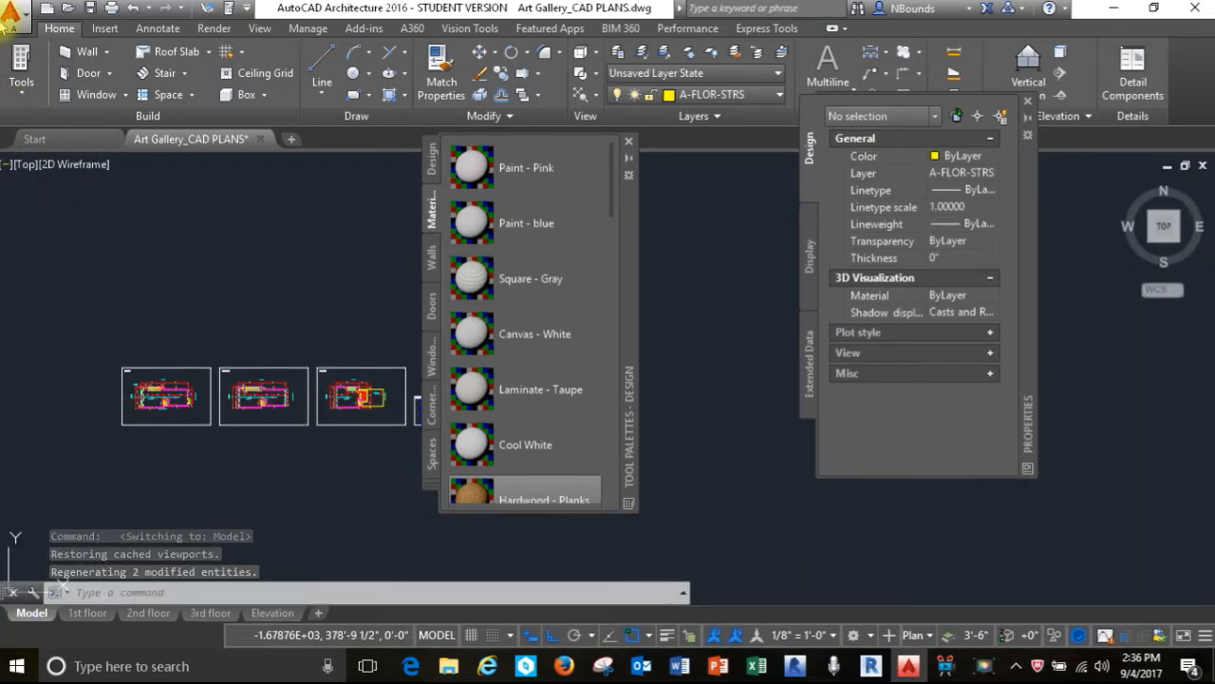
pyautogui.click(19, 17)
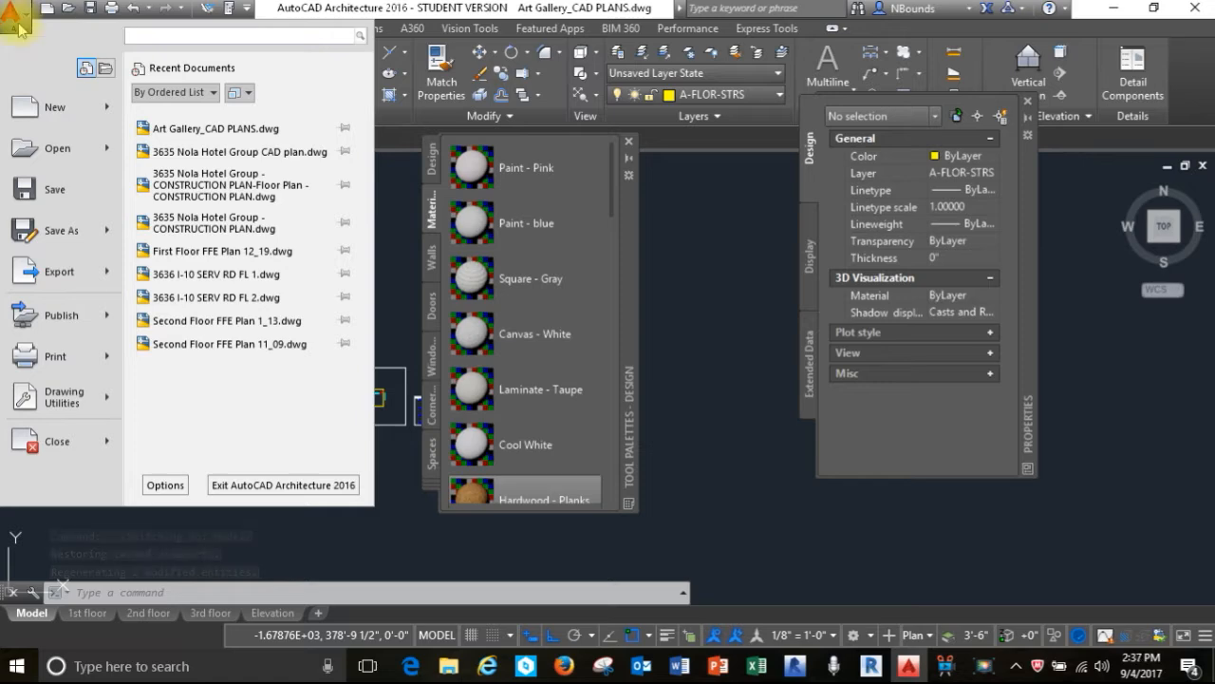
pyautogui.click(47, 237)
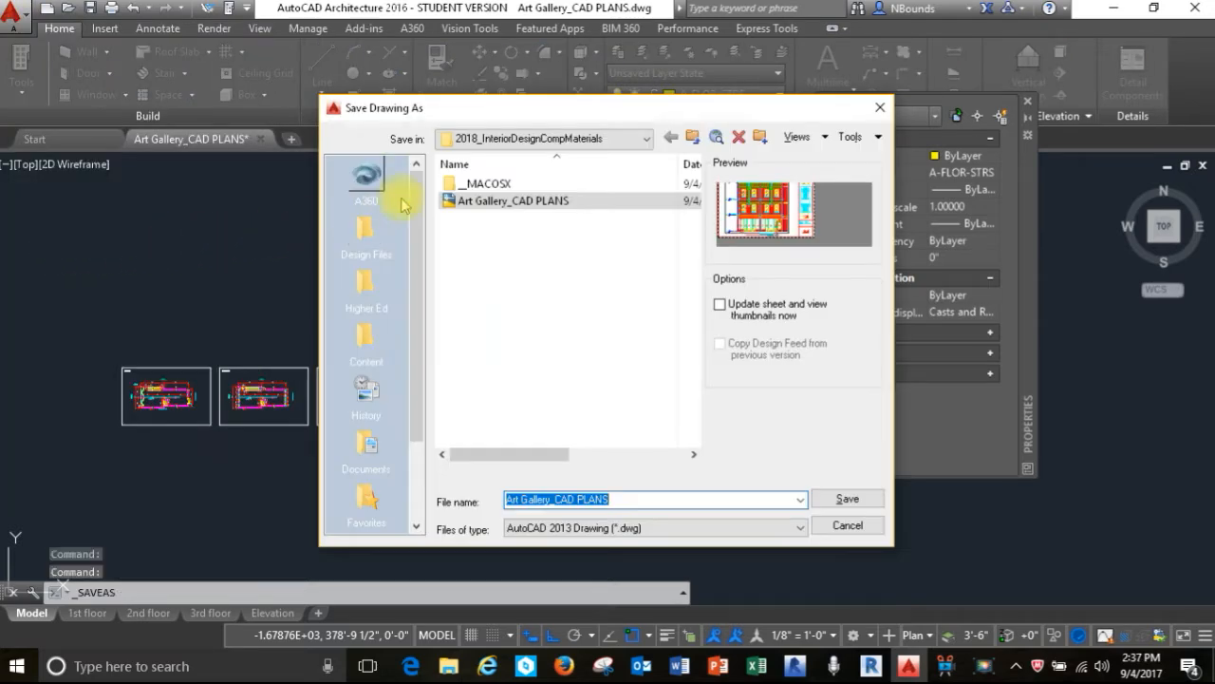
pyautogui.click(646, 138)
pyautogui.click(648, 140)
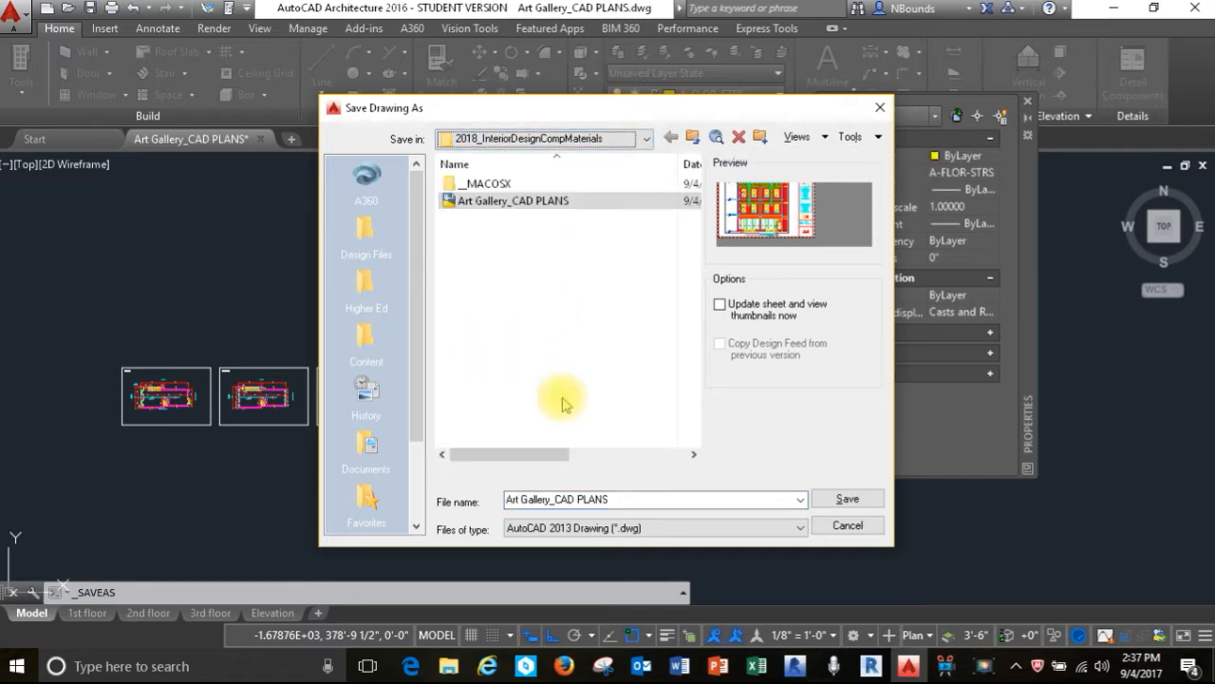
pyautogui.click(849, 526)
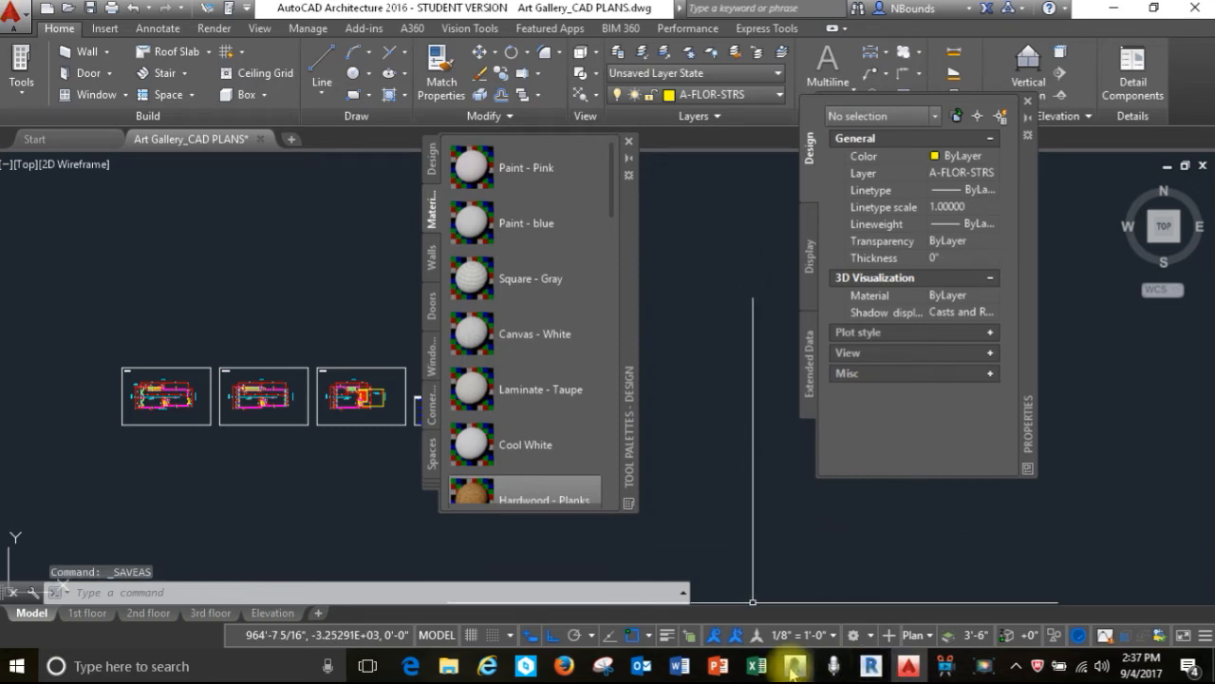
# Return to Revit, open the Level 1 floor plan and choose Art Gallery_CAD PLANS from 2018_InteriorDesignCompMaterials as the CAD file to link.
pyautogui.click(870, 665)
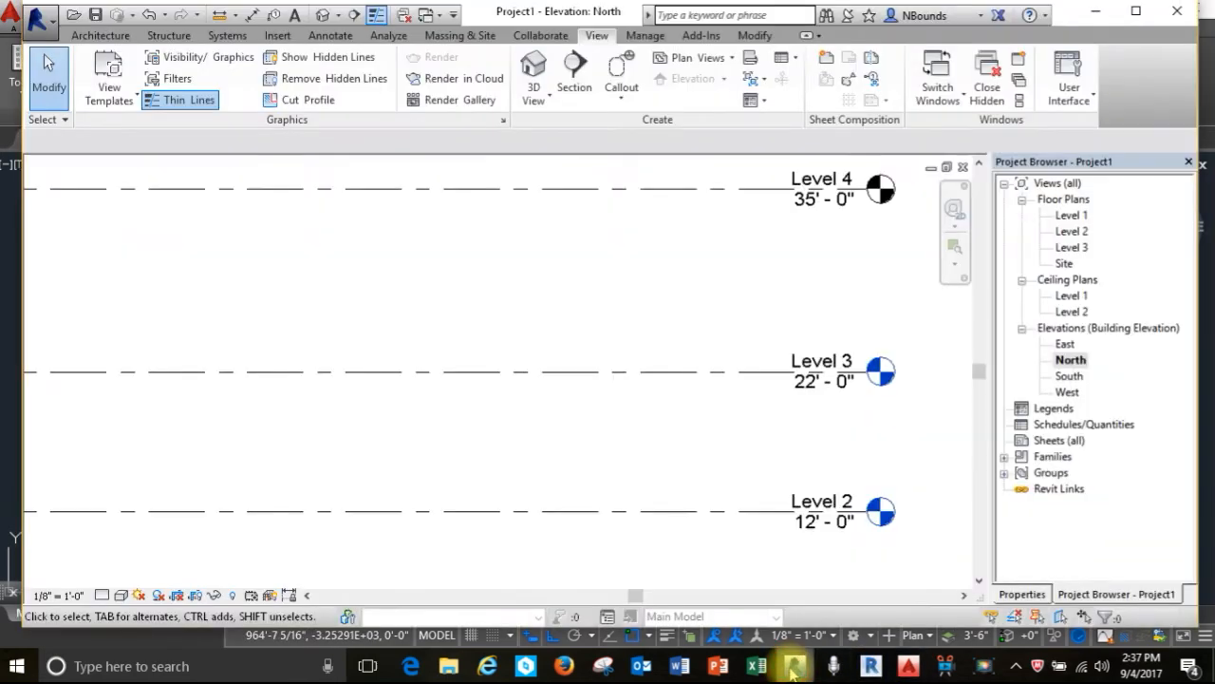
pyautogui.doubleClick(1071, 215)
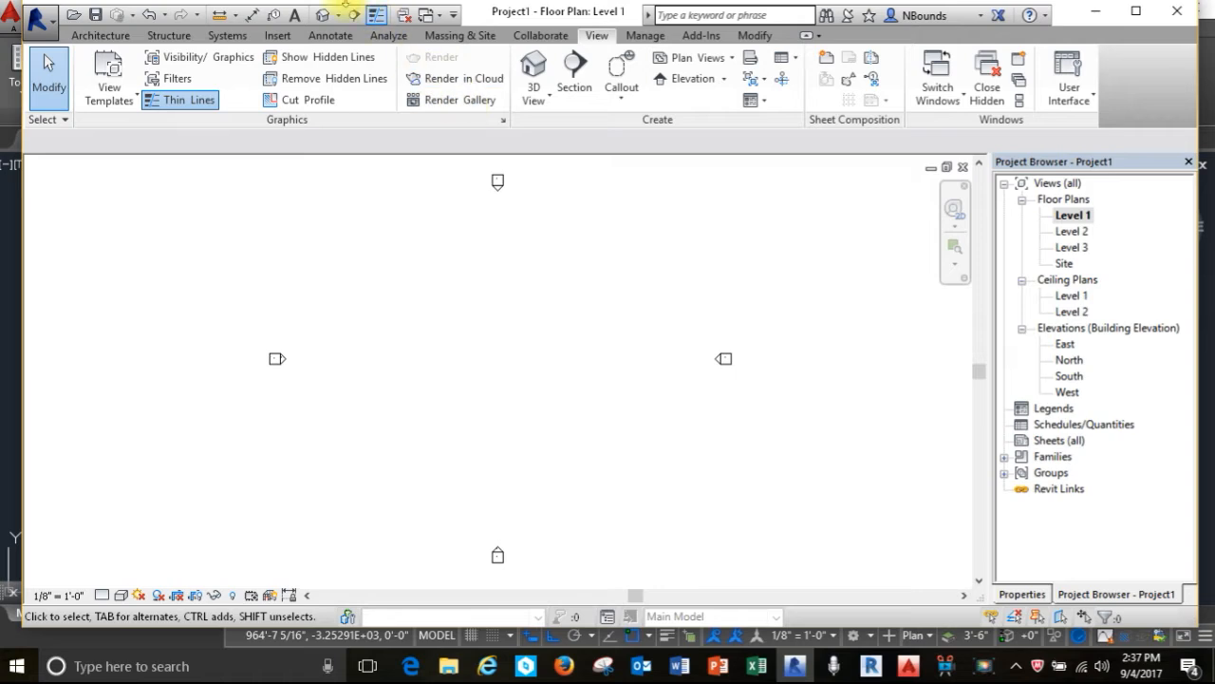
pyautogui.click(280, 37)
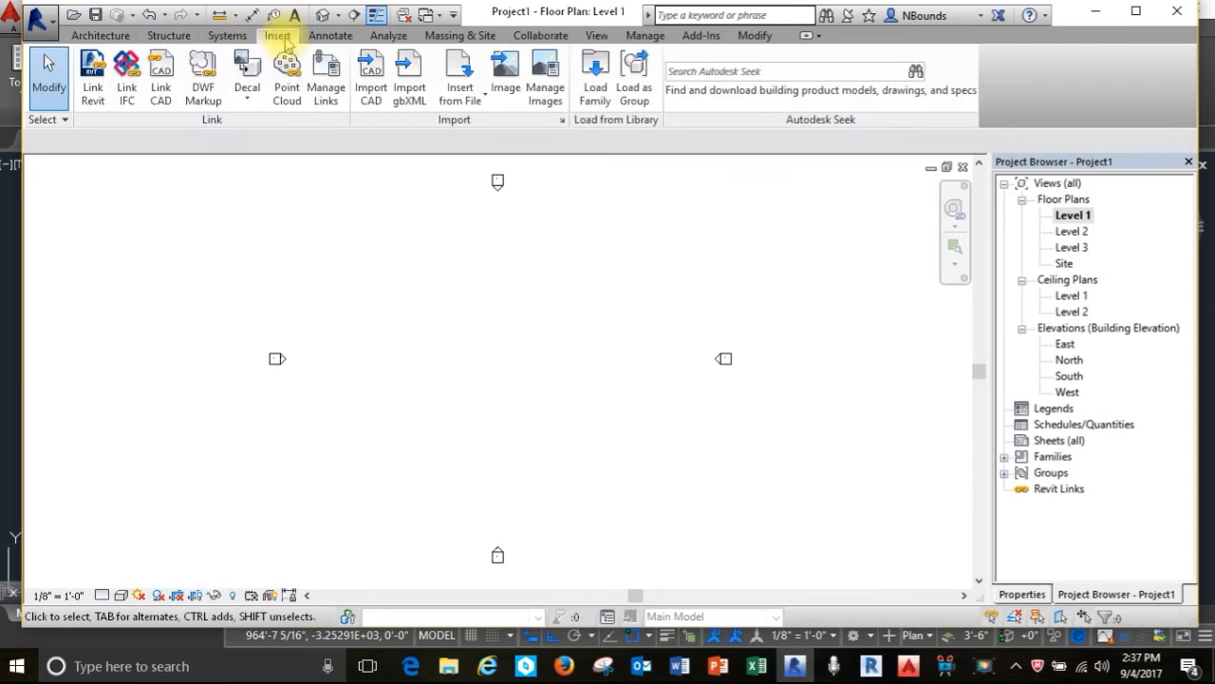
pyautogui.click(163, 84)
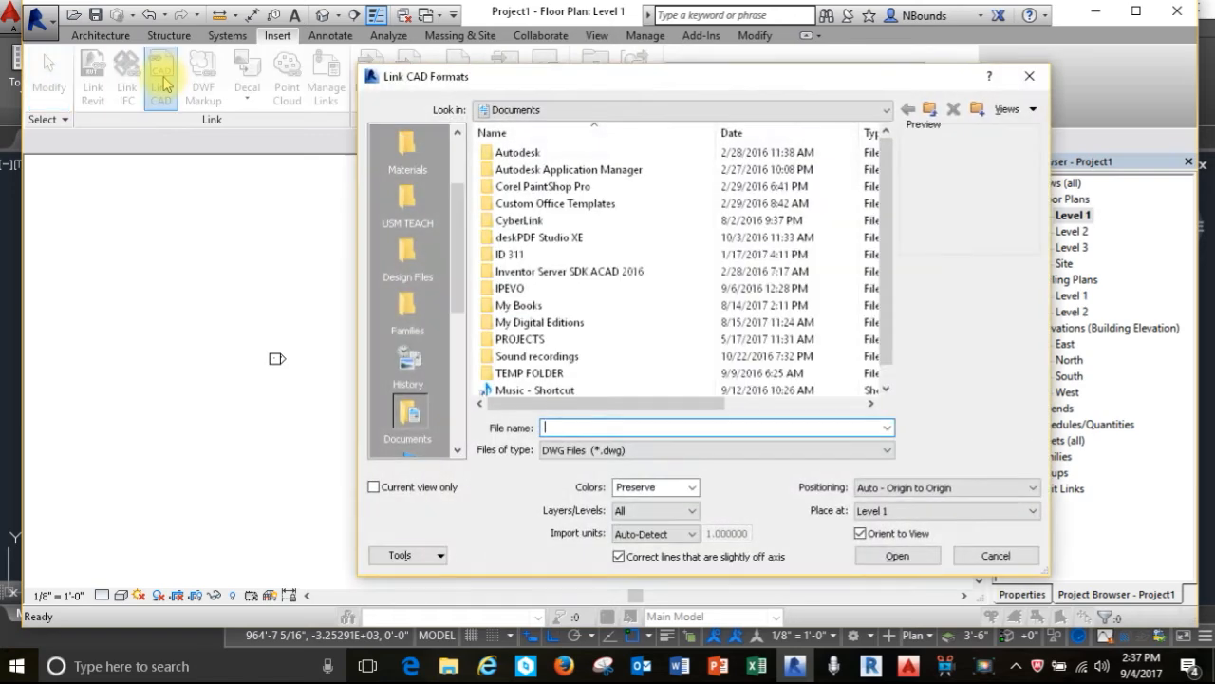
pyautogui.click(405, 198)
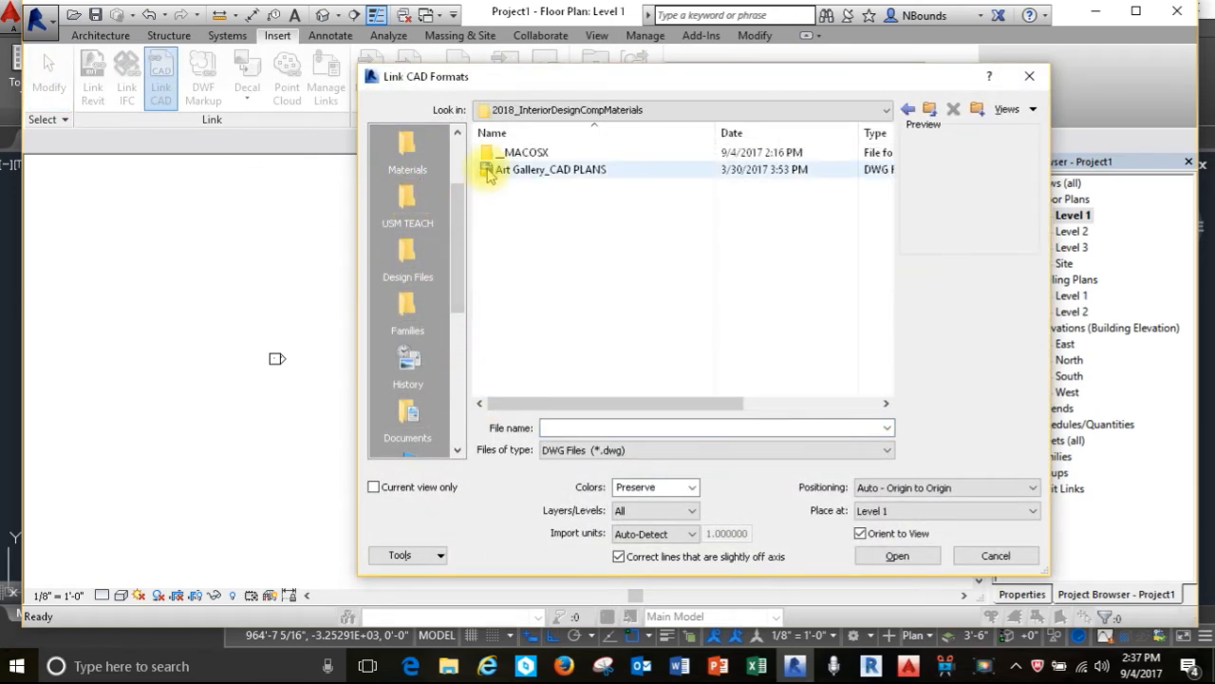
pyautogui.click(489, 173)
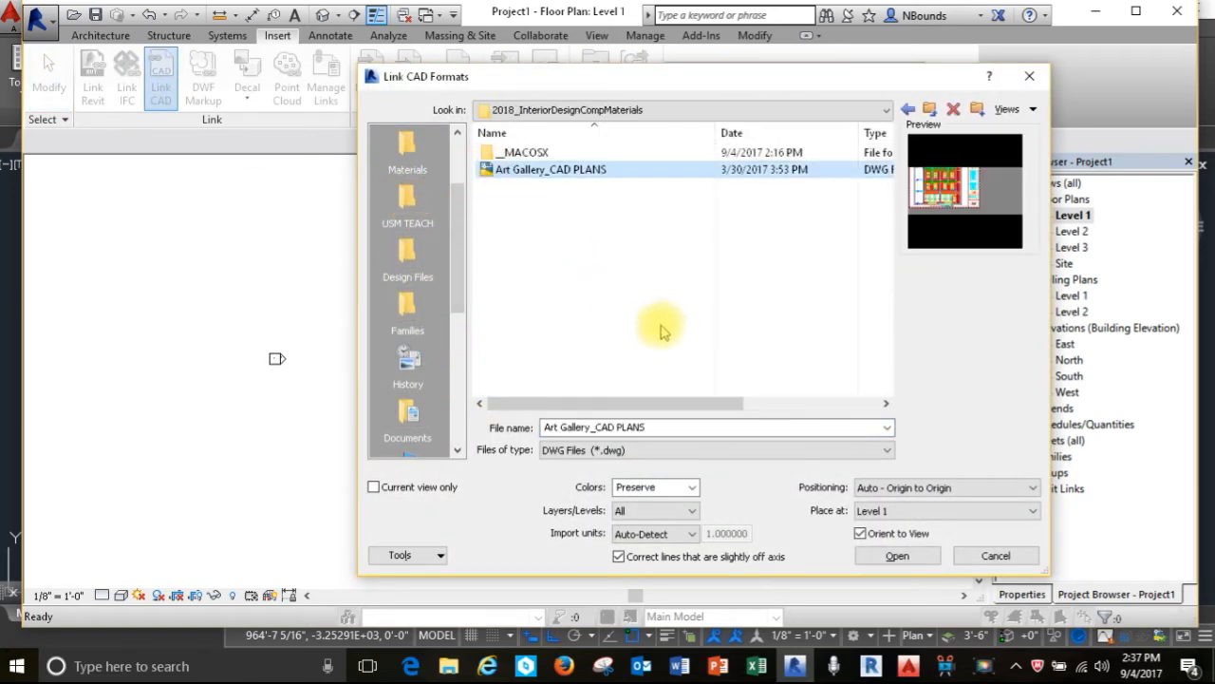
# Link the drawing with Manual - Base point positioning and place it with the first floor plan between the elevation markers.
pyautogui.click(1034, 487)
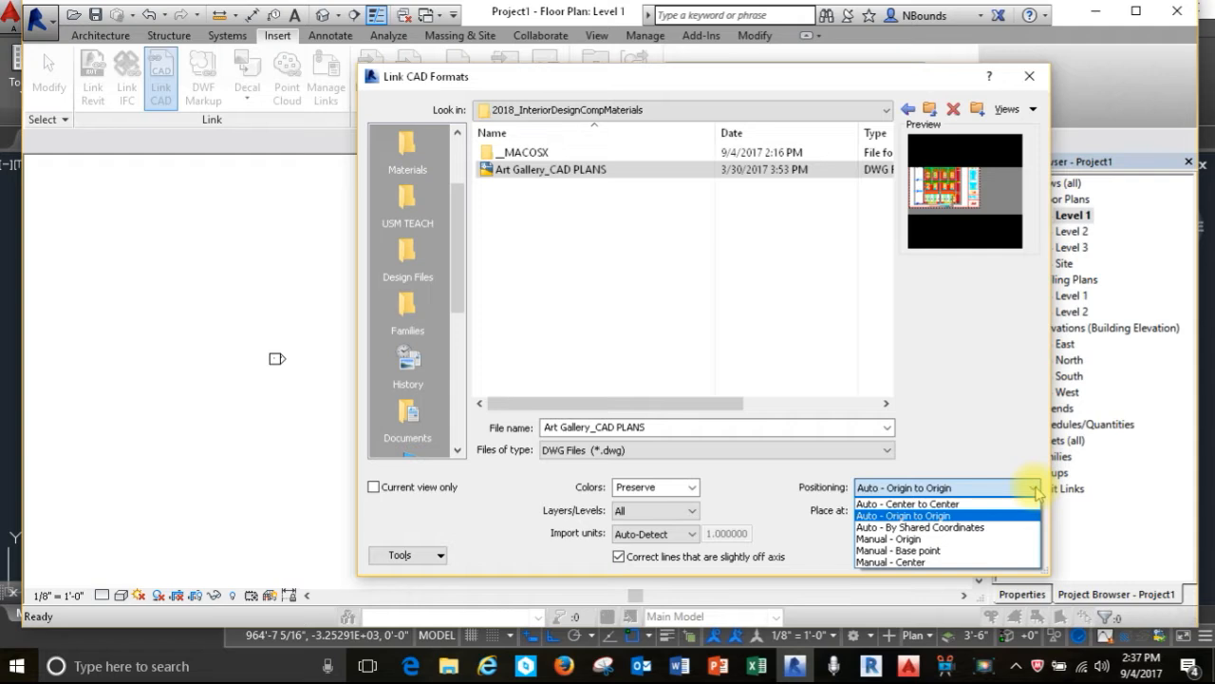
pyautogui.click(907, 551)
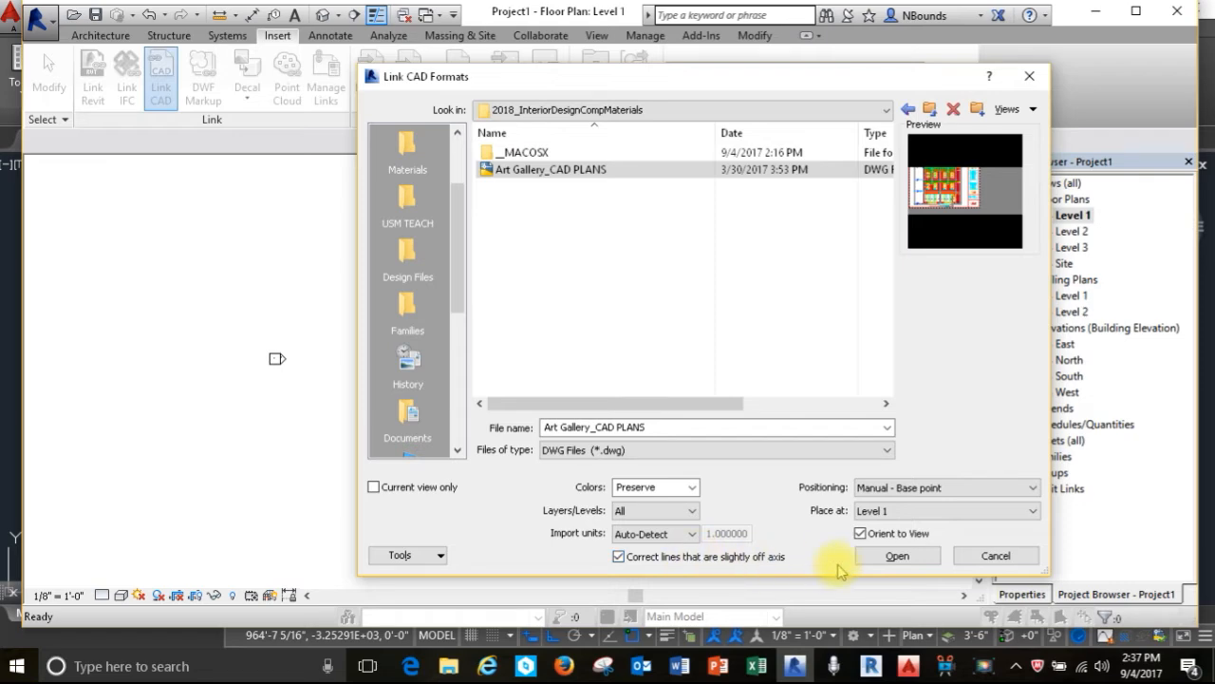
pyautogui.click(896, 556)
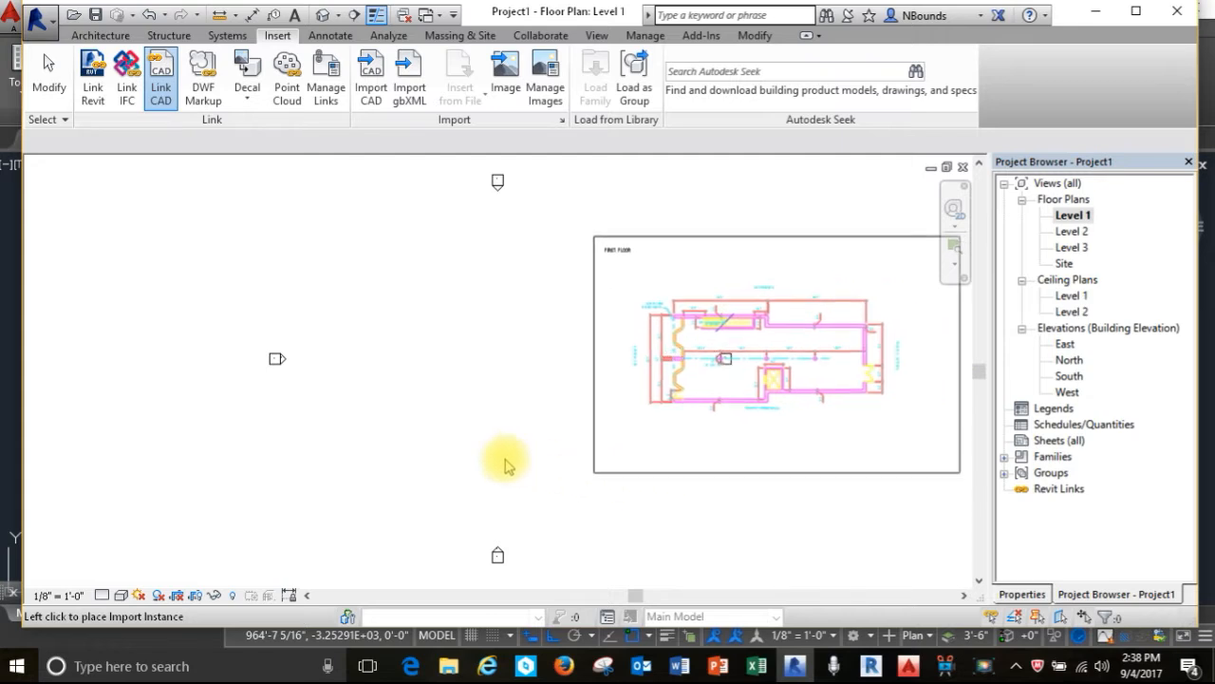
pyautogui.scroll(-2, 349, 472)
pyautogui.scroll(-3, 348, 472)
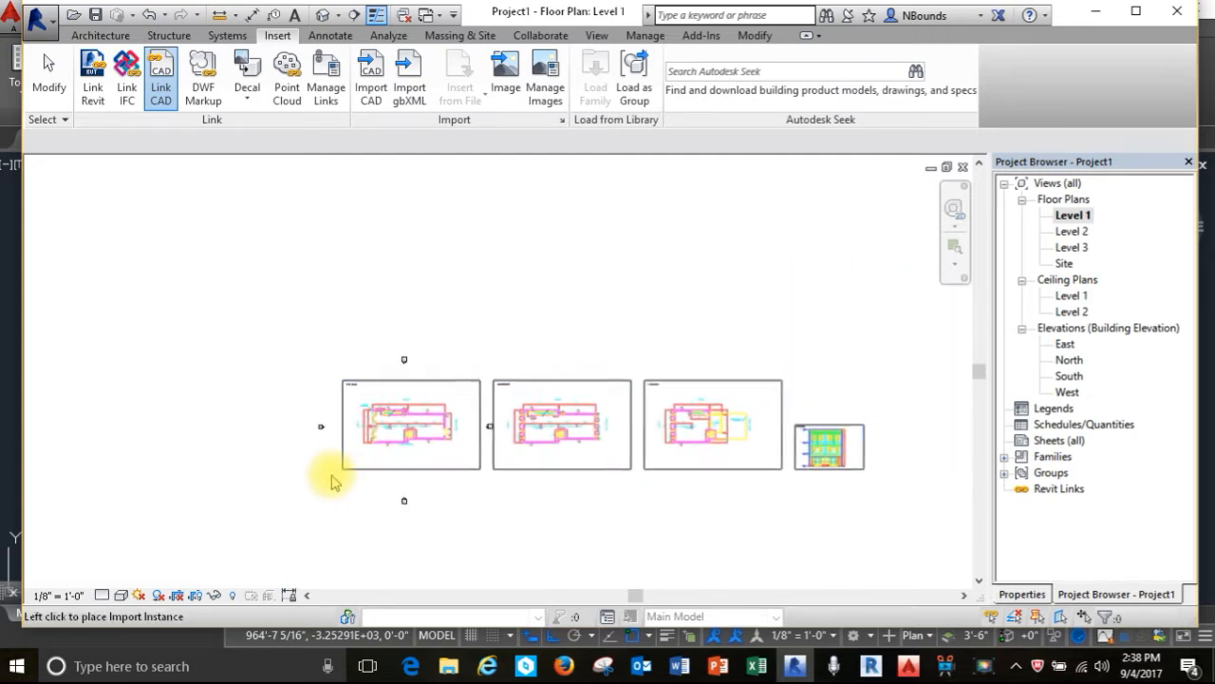
pyautogui.click(347, 482)
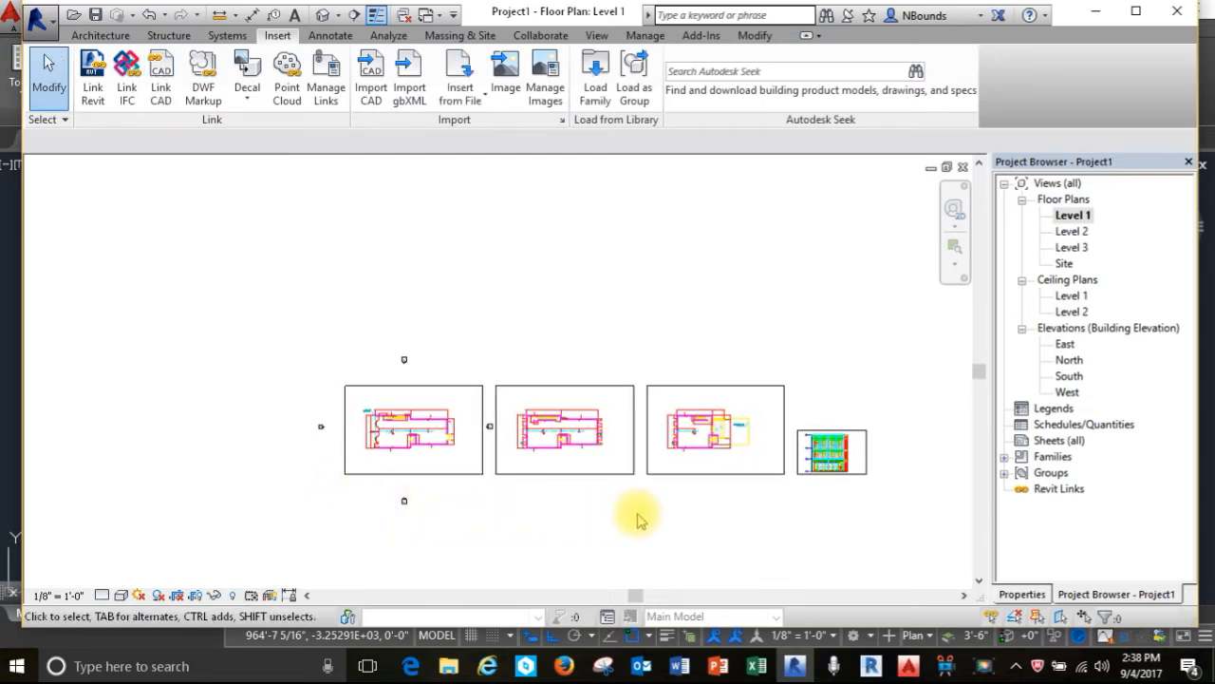
pyautogui.click(443, 475)
pyautogui.scroll(5, 415, 456)
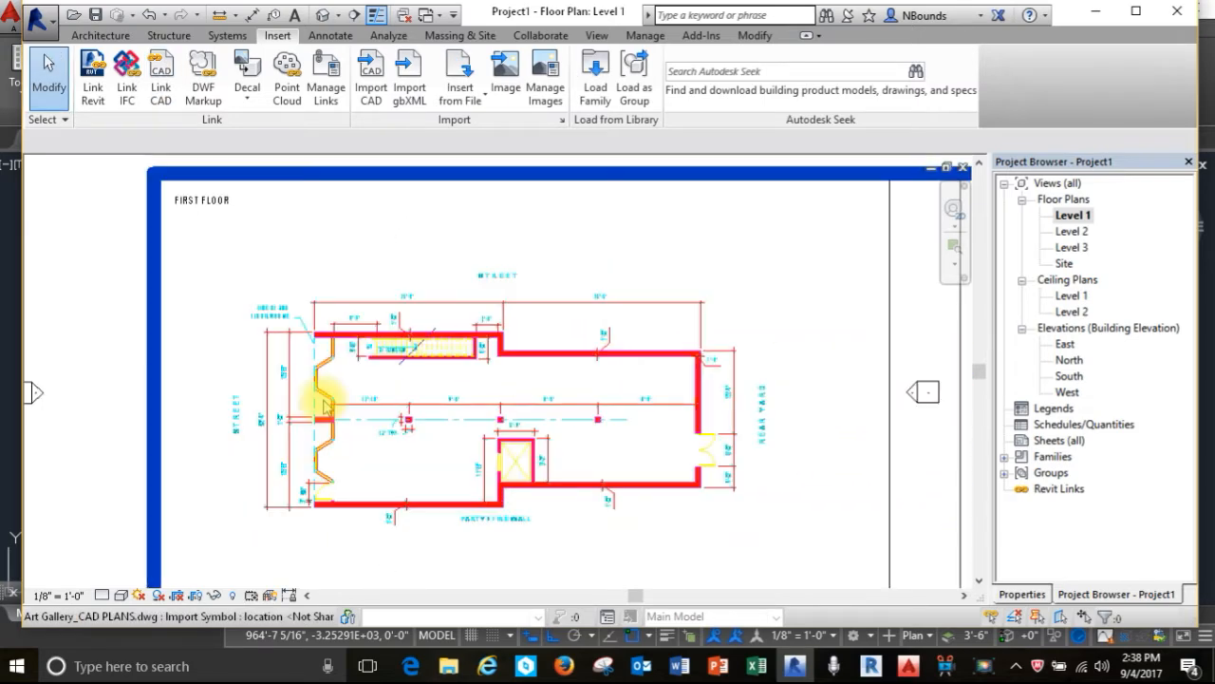
pyautogui.scroll(6, 328, 408)
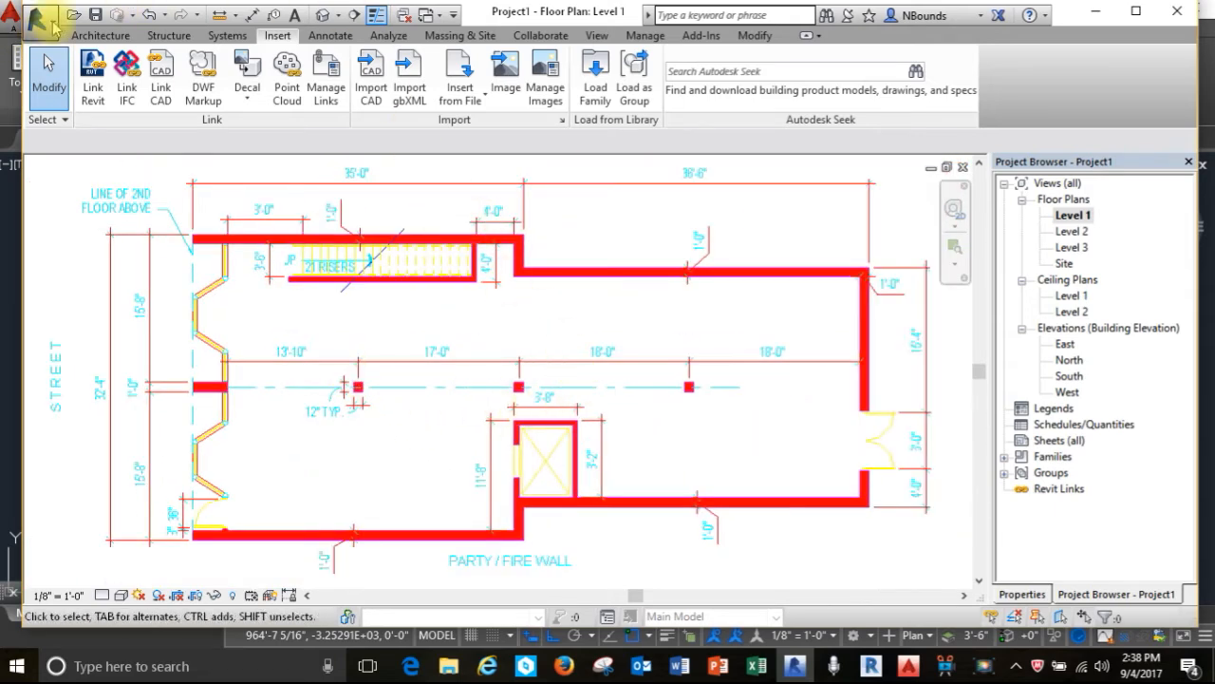
# Save the project in the 2018_InteriorDesignCompMaterials folder, naming it with the author's surname followed by "_Art Gallery".
pyautogui.click(50, 19)
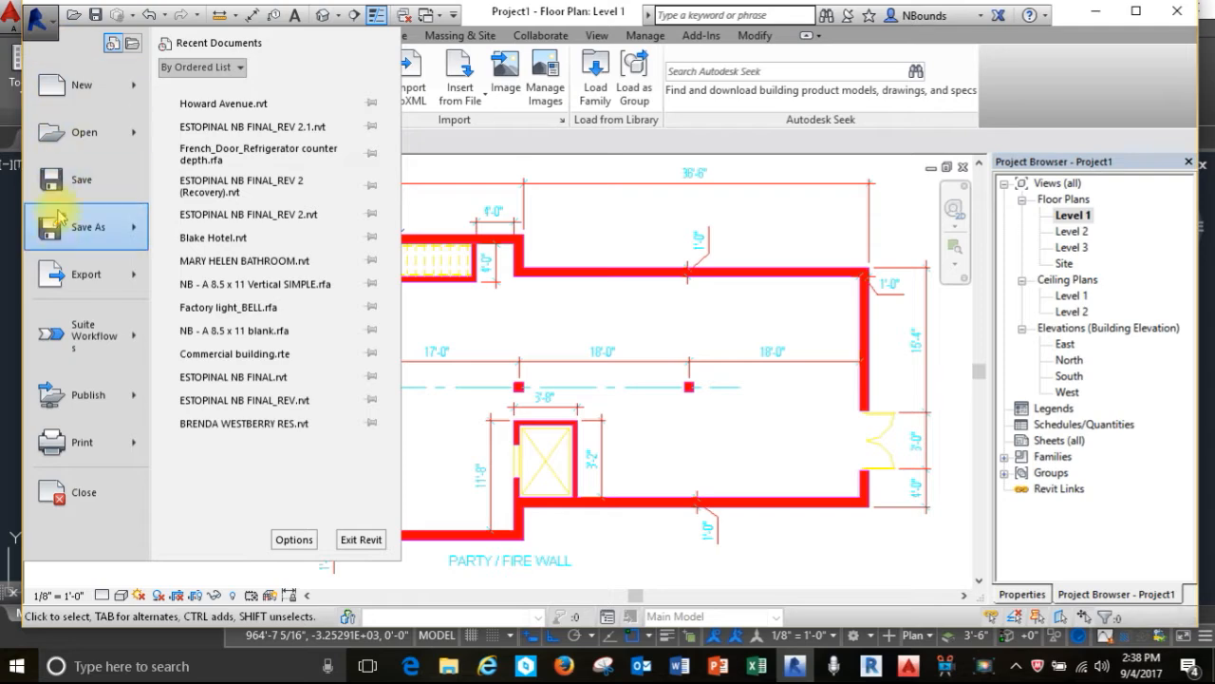
pyautogui.moveTo(59, 233)
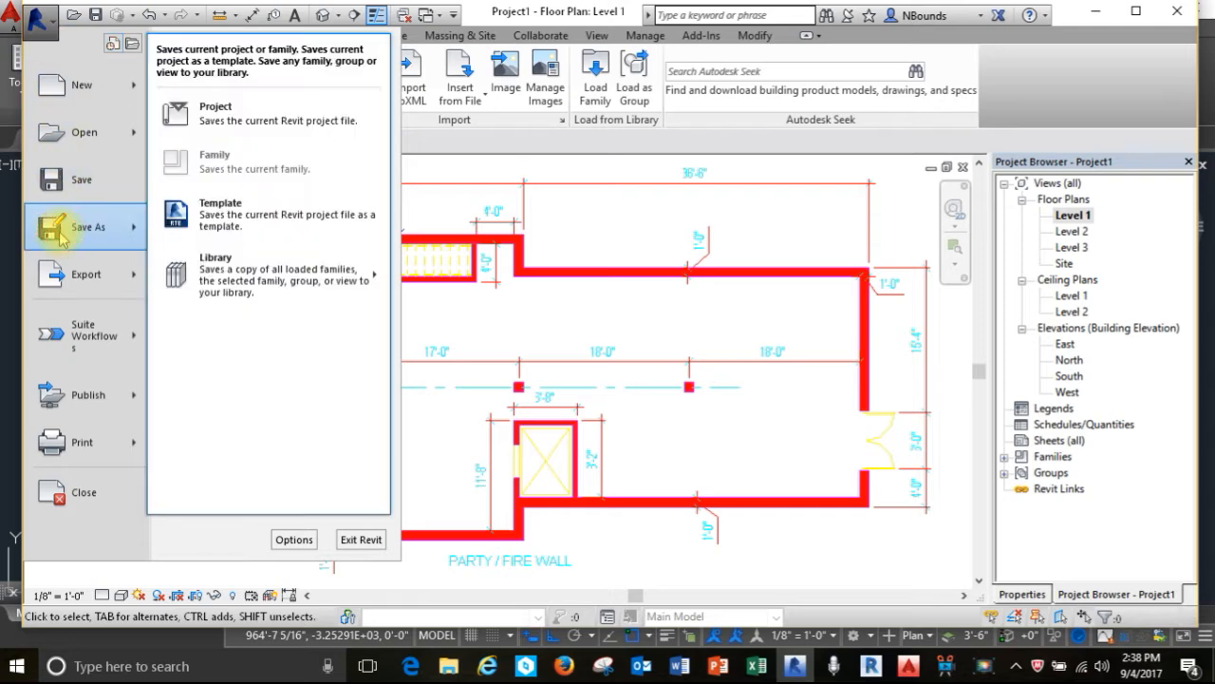
pyautogui.click(211, 112)
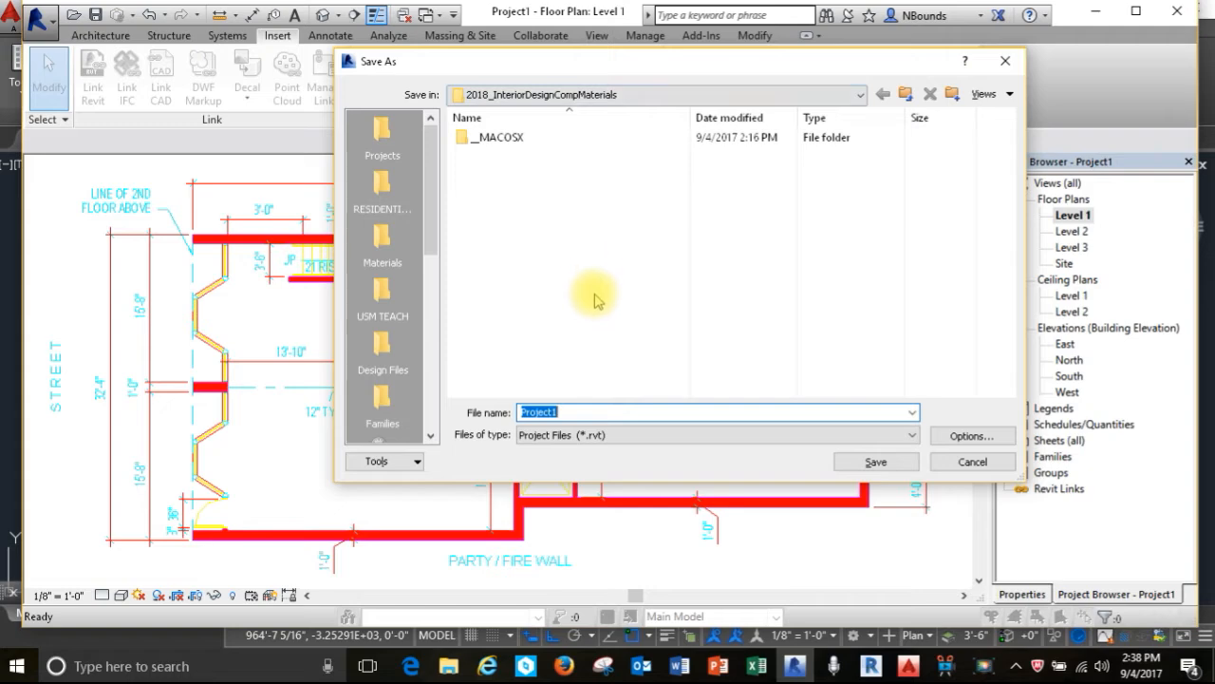
pyautogui.write('BOUNDS')
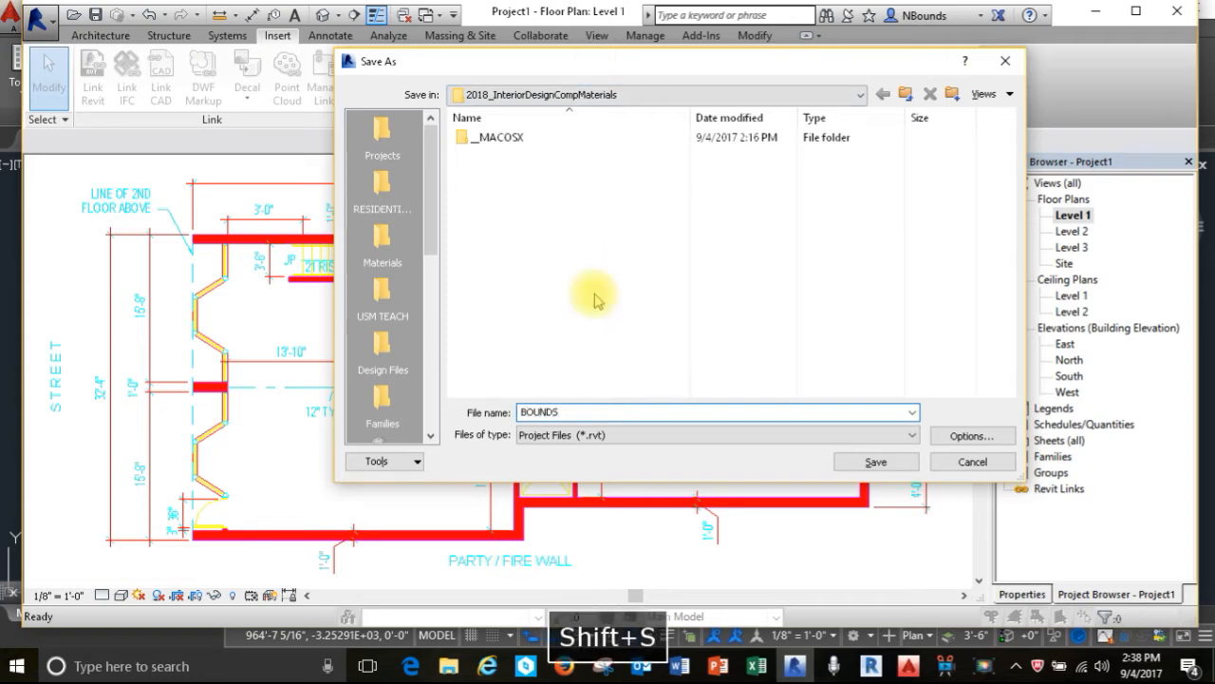
pyautogui.write('_Art Gallery')
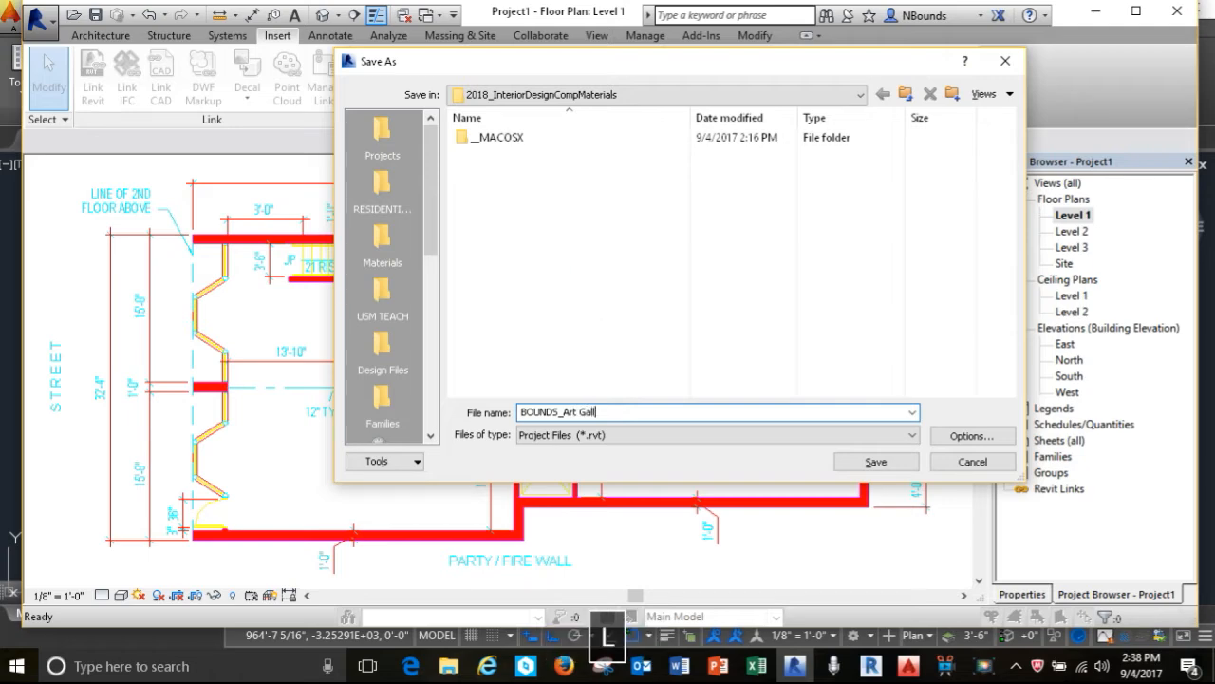
pyautogui.click(898, 470)
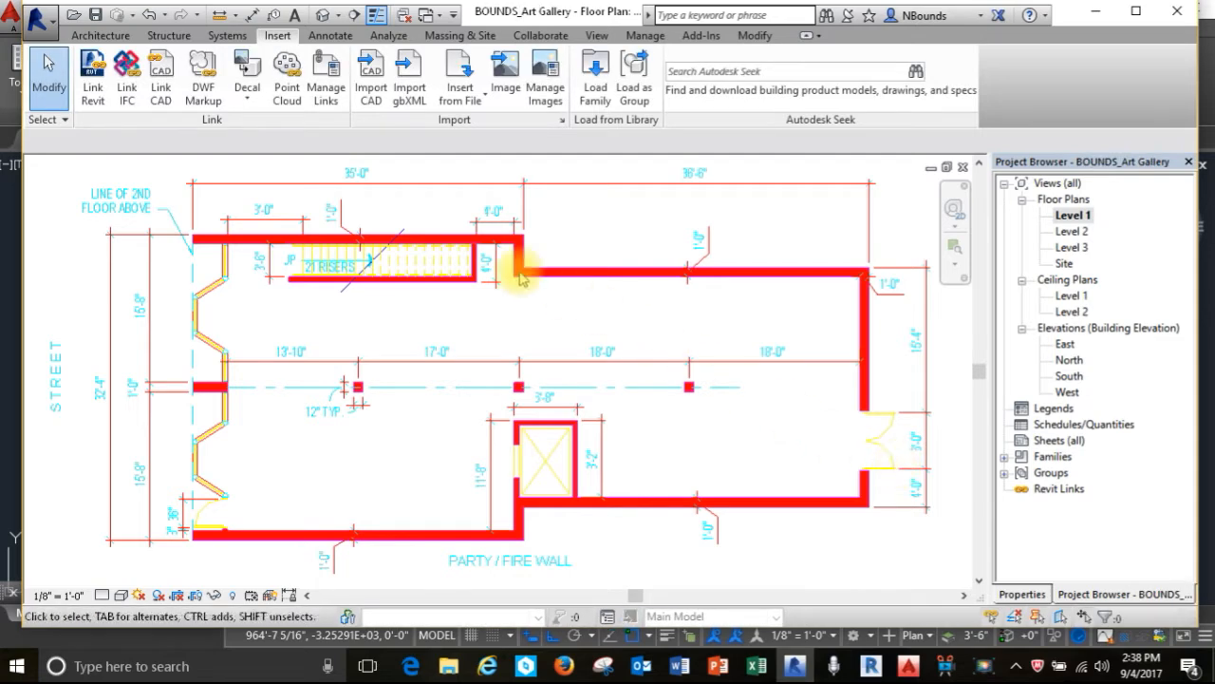
# Start an architectural wall, display the element properties and set the location line to Finish Face: Interior.
pyautogui.click(100, 35)
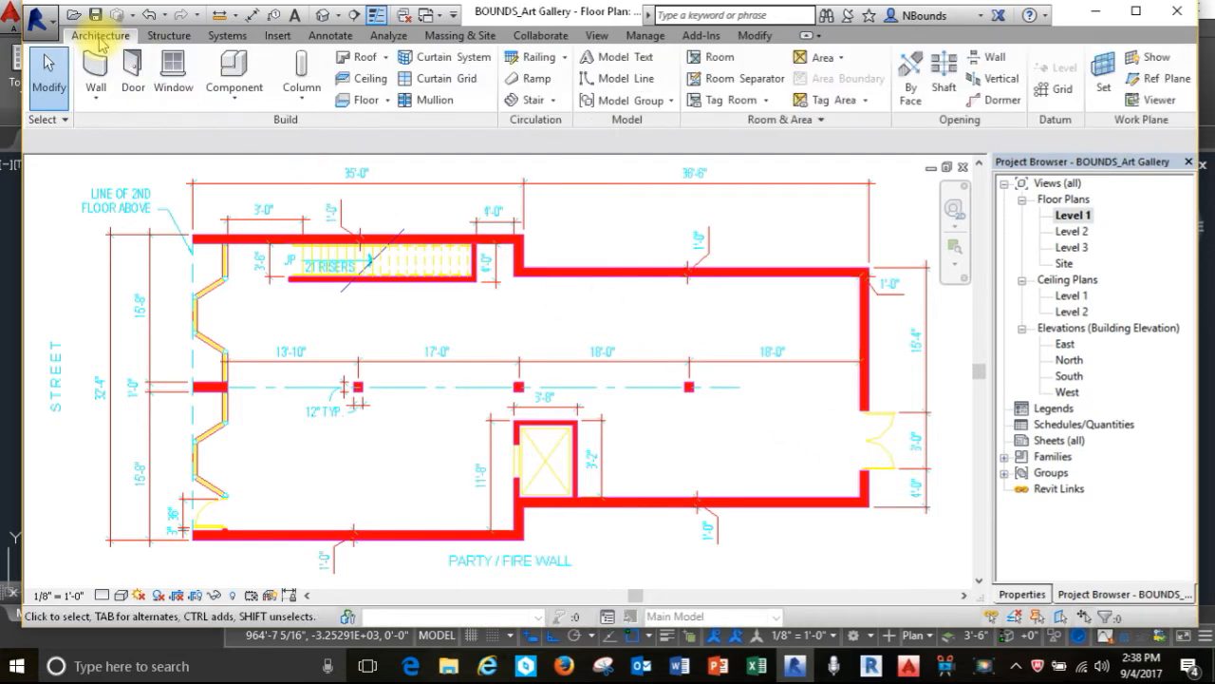
pyautogui.click(96, 94)
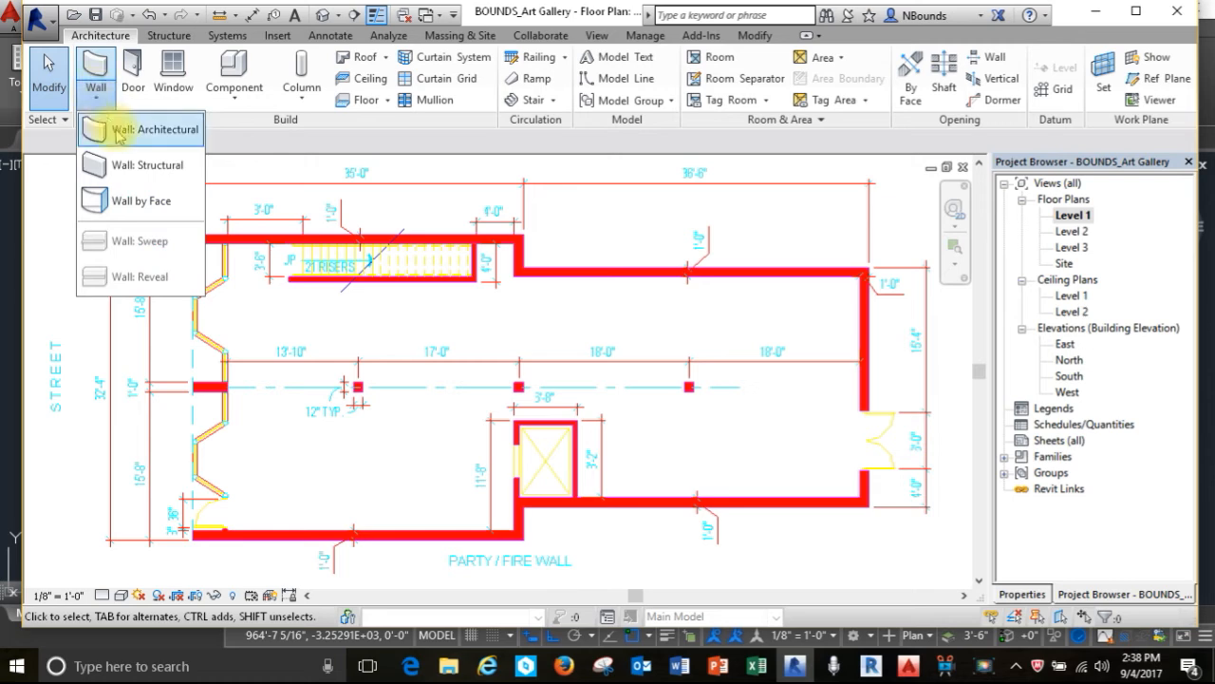
pyautogui.click(118, 134)
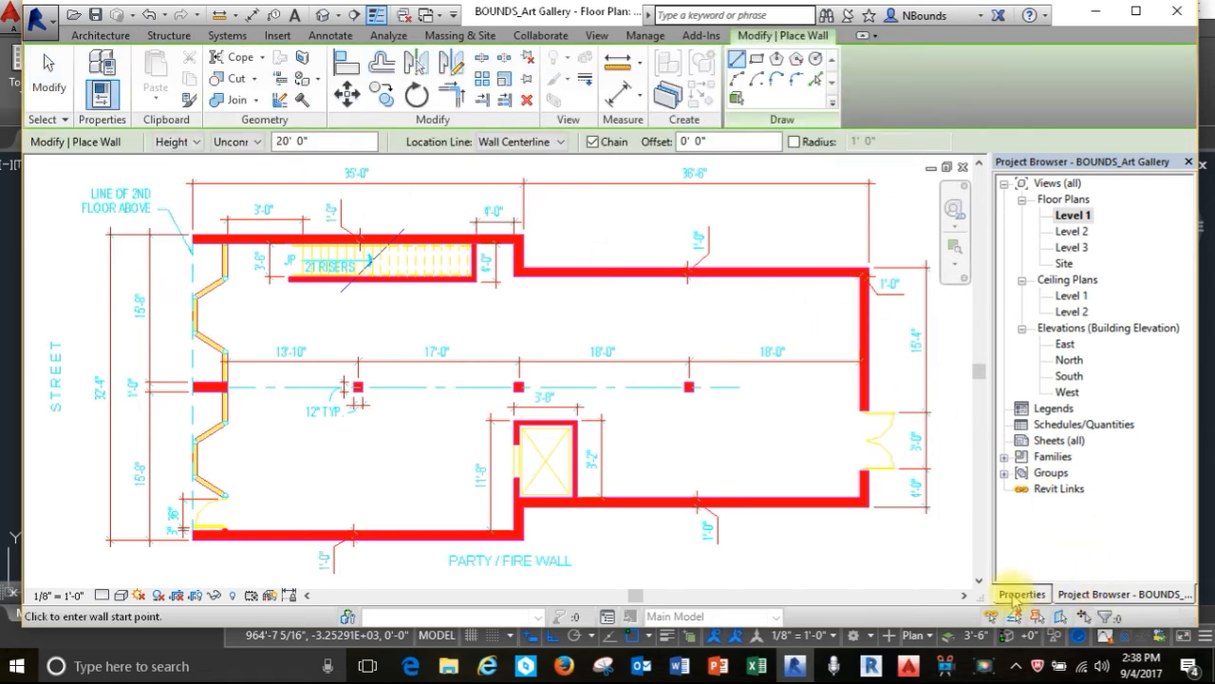
pyautogui.click(1020, 594)
pyautogui.scroll(3, 532, 271)
pyautogui.press('Escape')
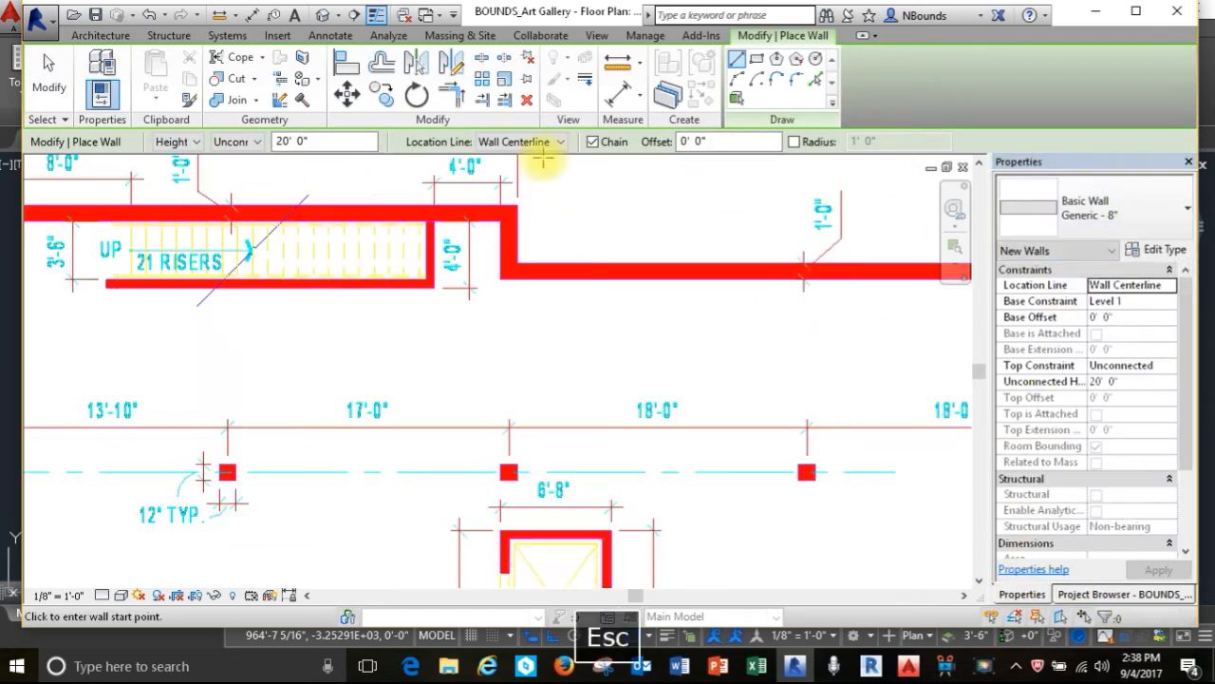
pyautogui.click(560, 141)
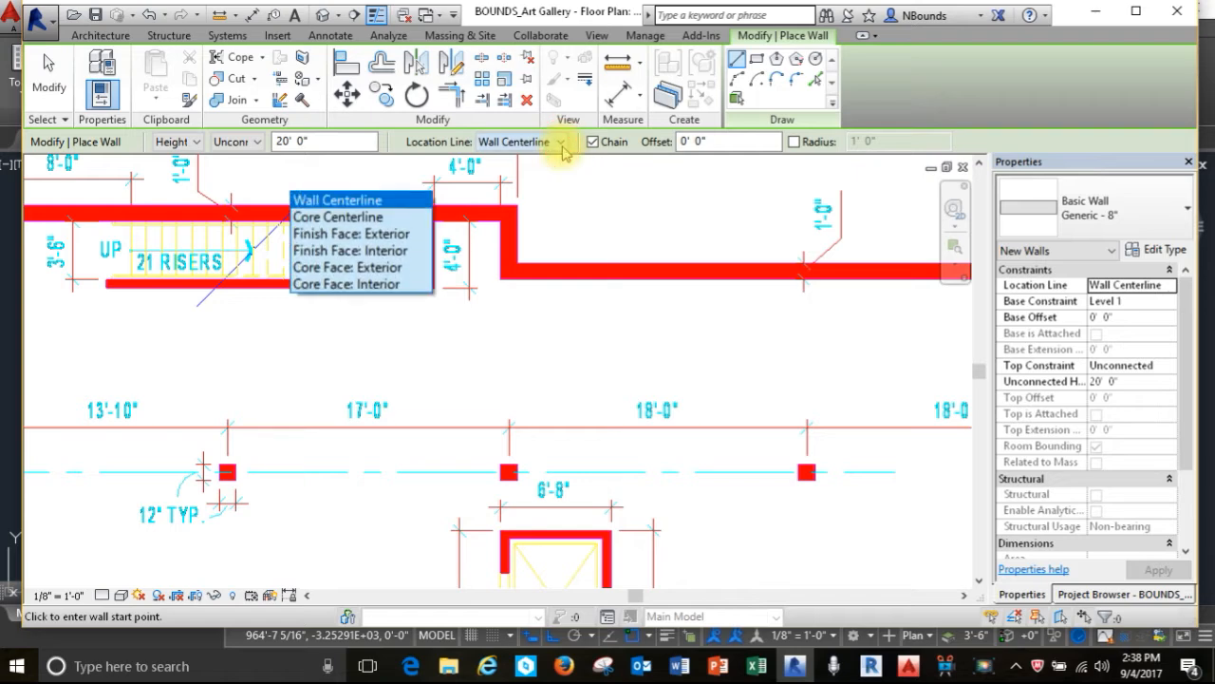
pyautogui.click(394, 249)
# Abandon the wall segment begun at the jog corner and choose the Generic - 12" wall type.
pyautogui.click(500, 277)
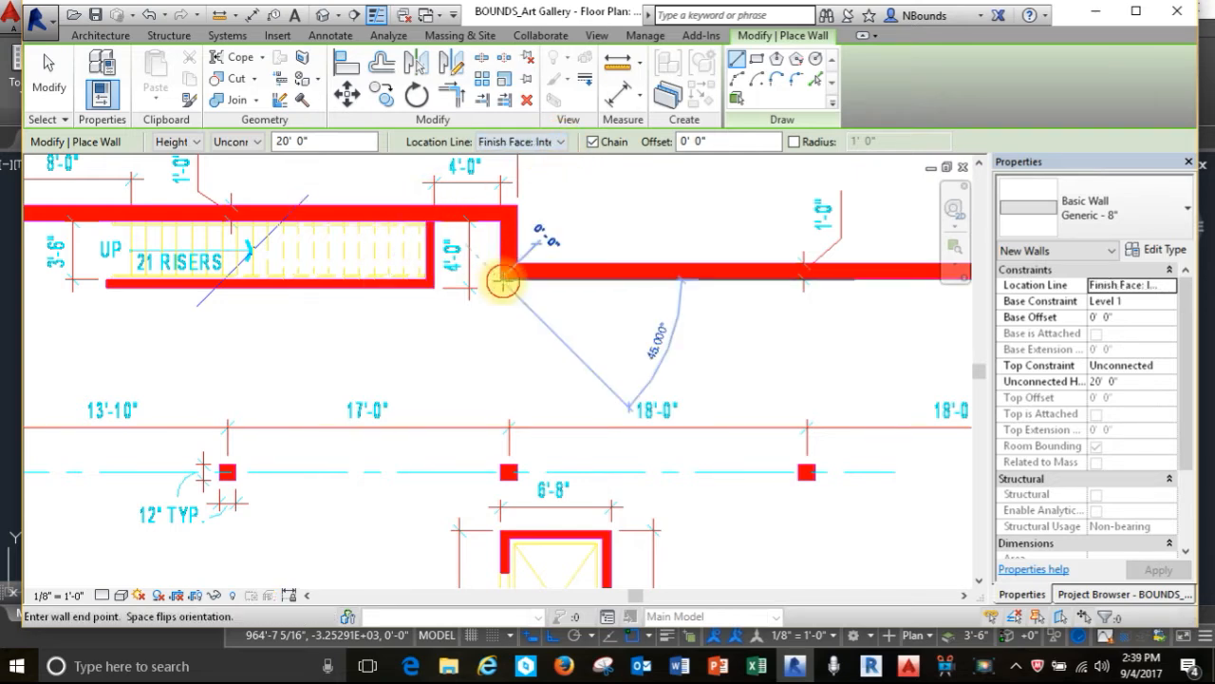
pyautogui.press('Escape')
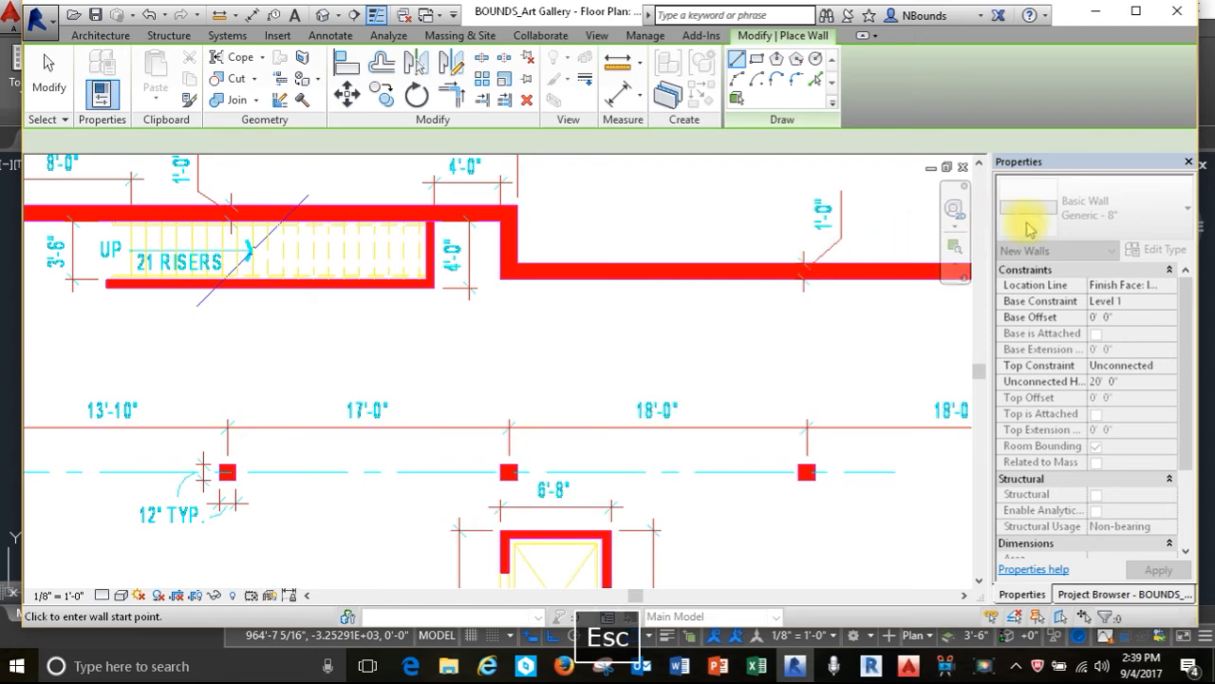
pyautogui.click(1139, 218)
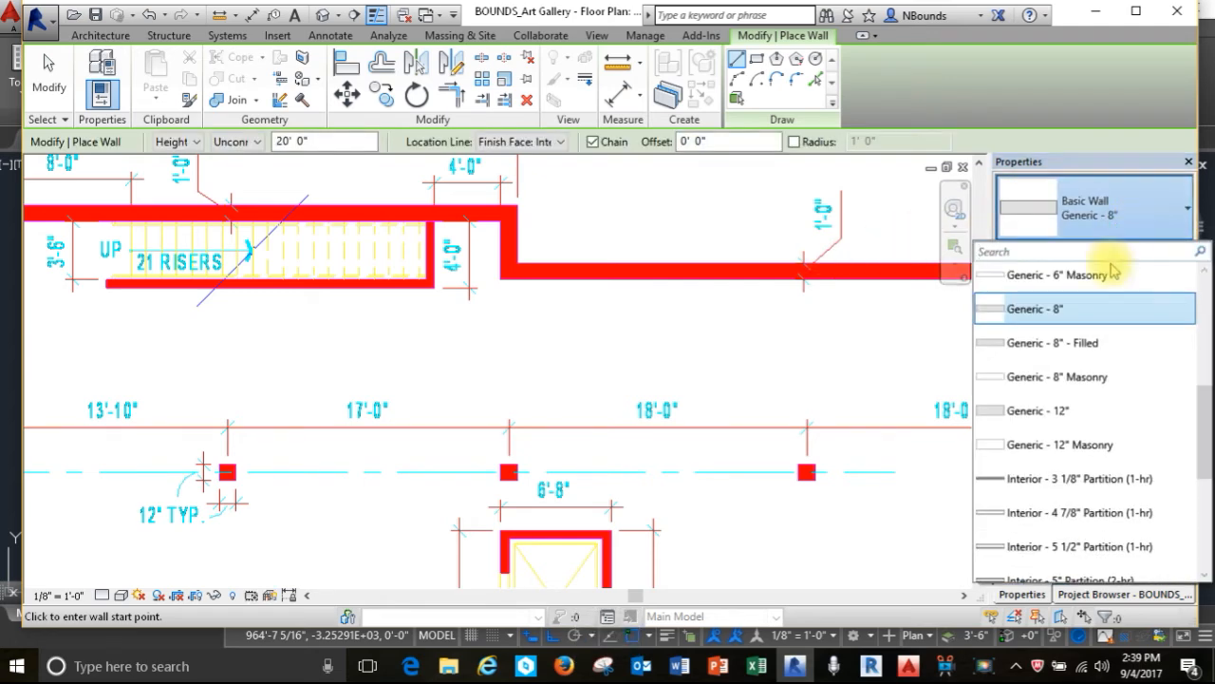
pyautogui.click(1061, 410)
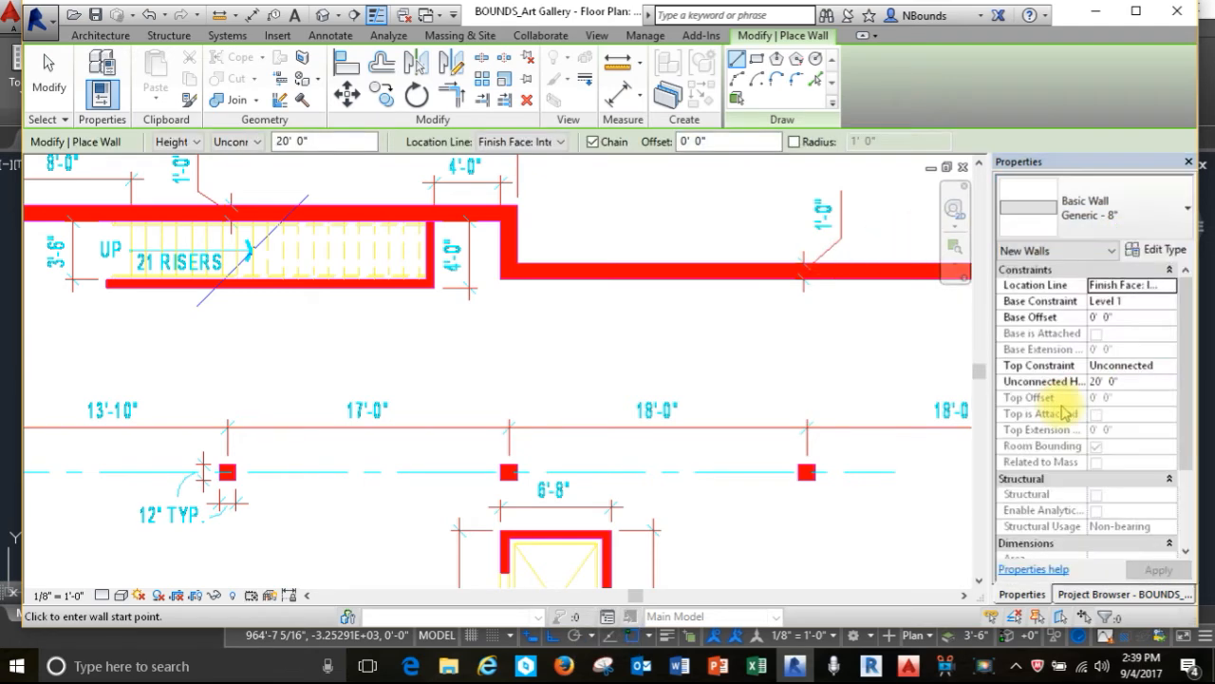
# Draw the upper wall of the rear section, 36'-6" long, from the jog corner to the rear corner along the CAD wall's interior face.
pyautogui.click(508, 268)
pyautogui.scroll(-3, 332, 318)
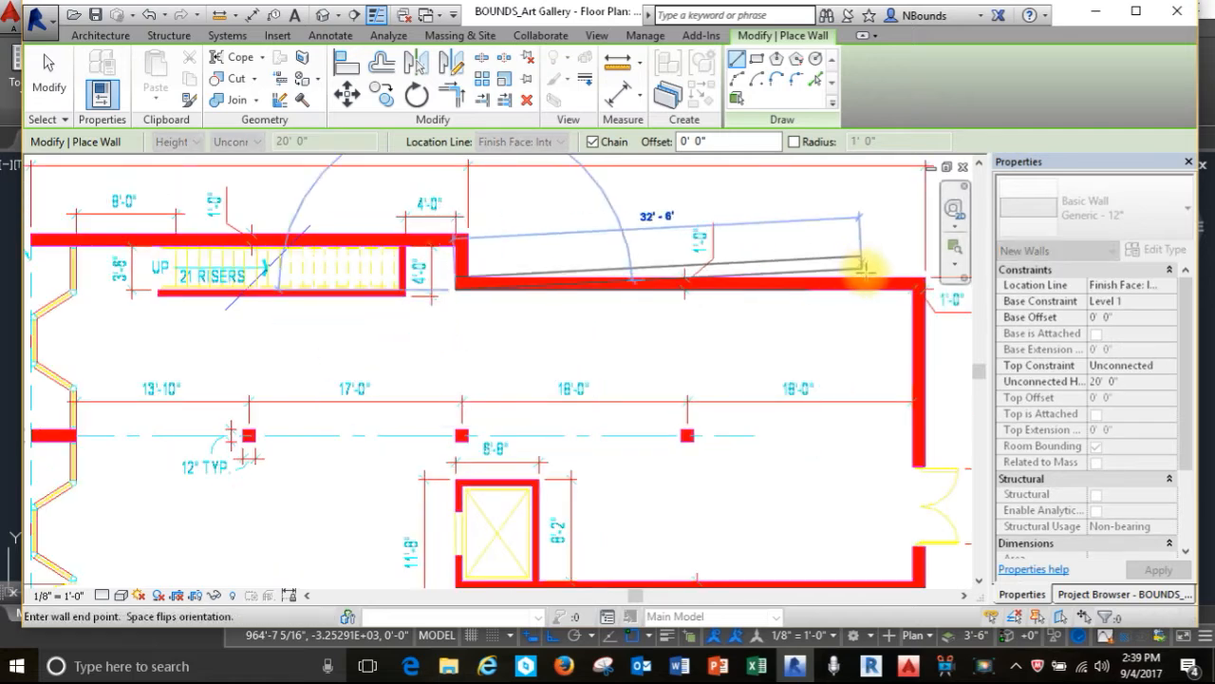
pyautogui.scroll(1, 945, 289)
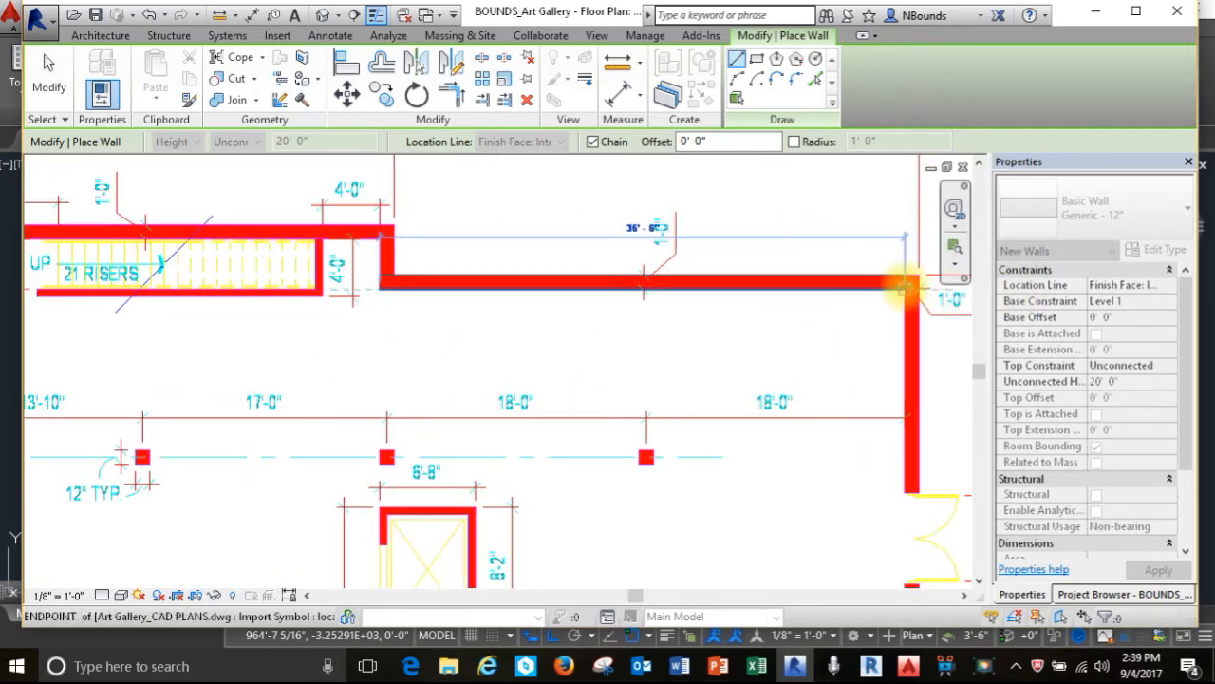
pyautogui.scroll(2, 906, 290)
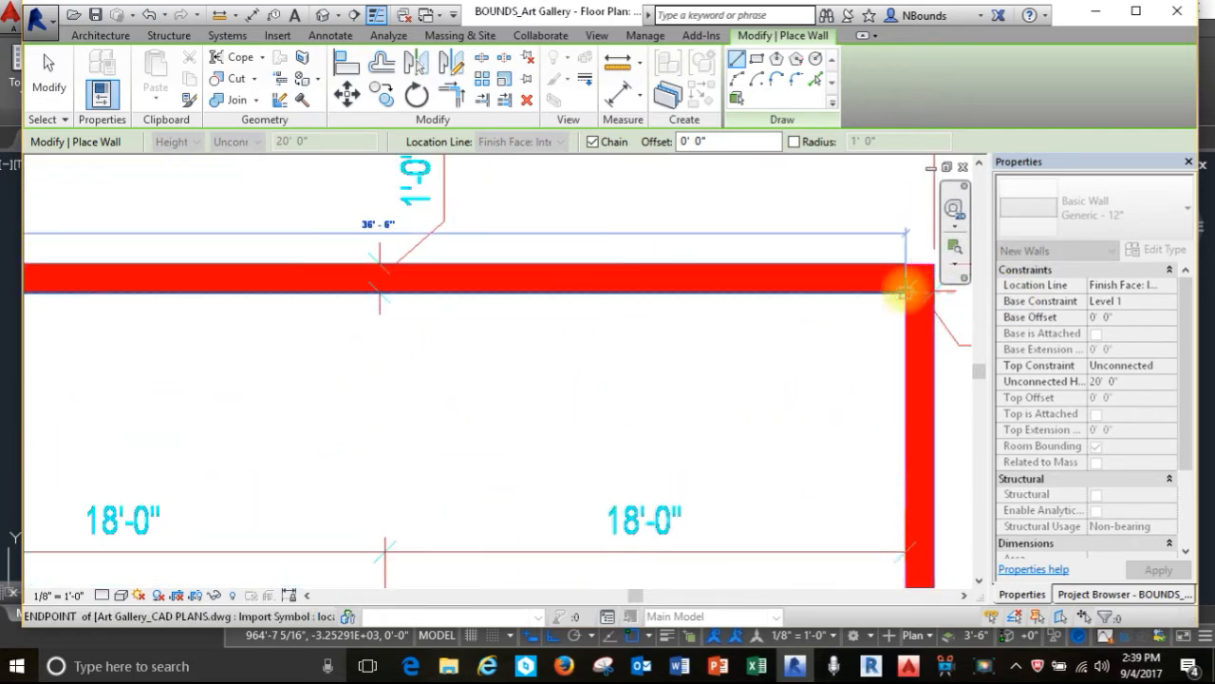
pyautogui.scroll(1, 906, 292)
pyautogui.scroll(-4, 906, 294)
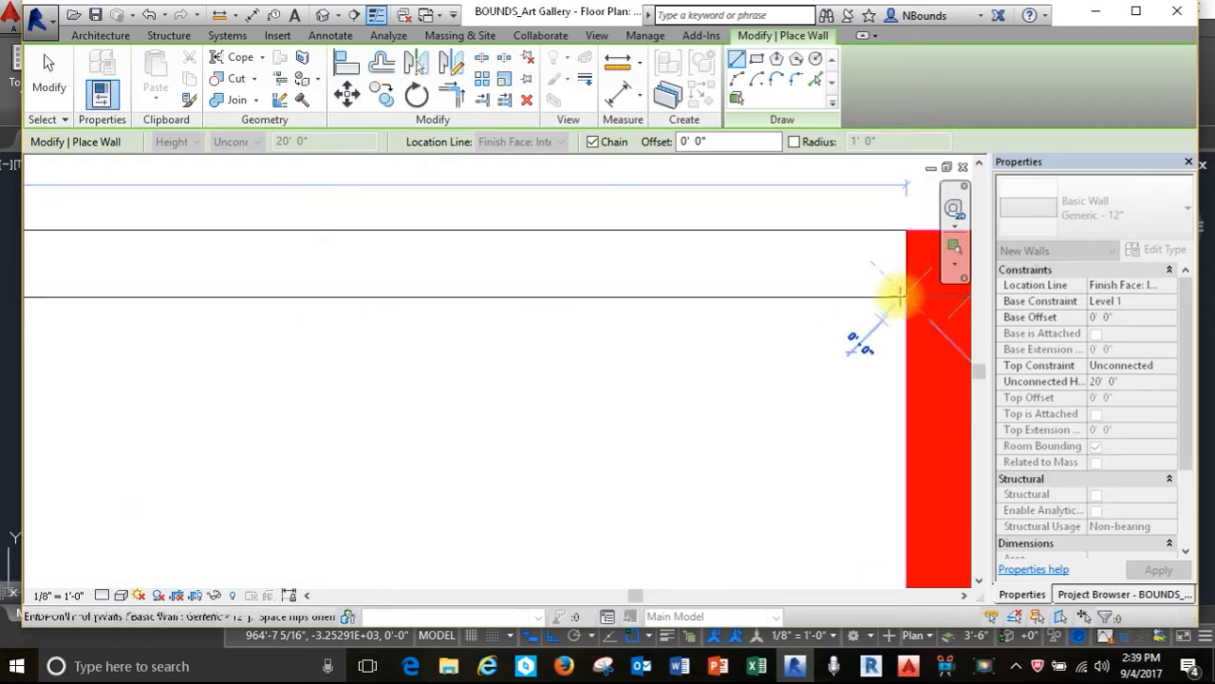
pyautogui.scroll(-3, 819, 259)
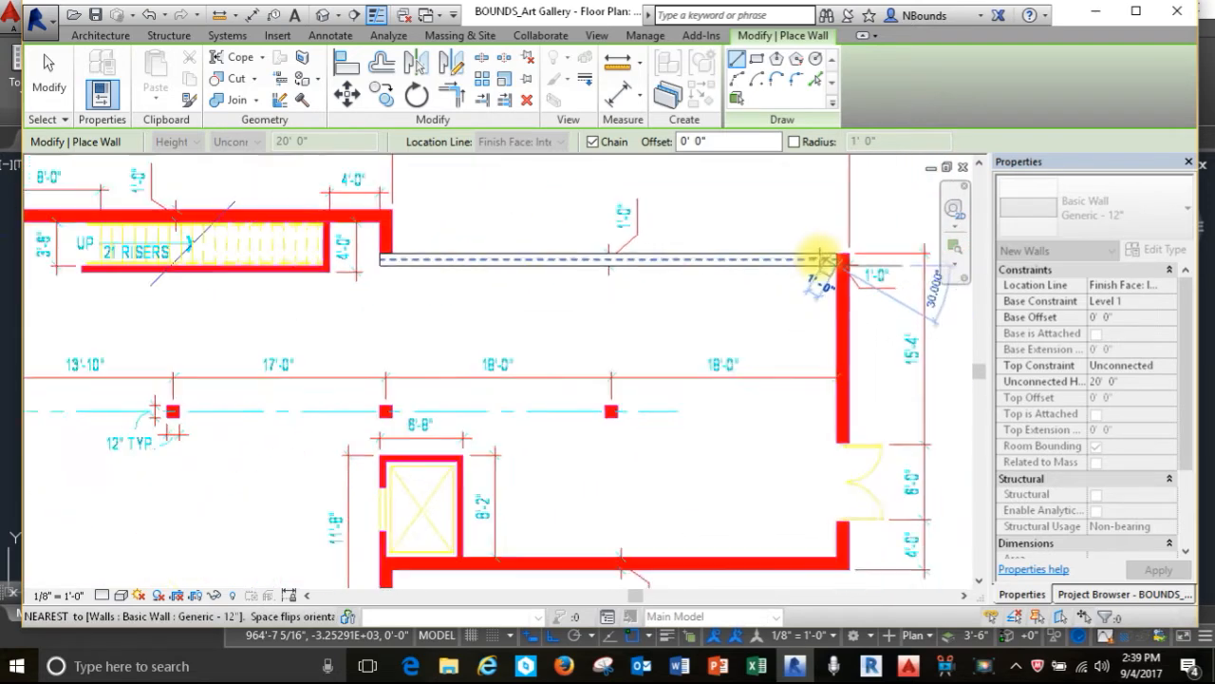
# Continue the chain along the rear yard wall and the lower wall to the jog beside the elevator, then end the wall command.
pyautogui.click(820, 258)
pyautogui.scroll(1, 841, 508)
pyautogui.scroll(1, 841, 508)
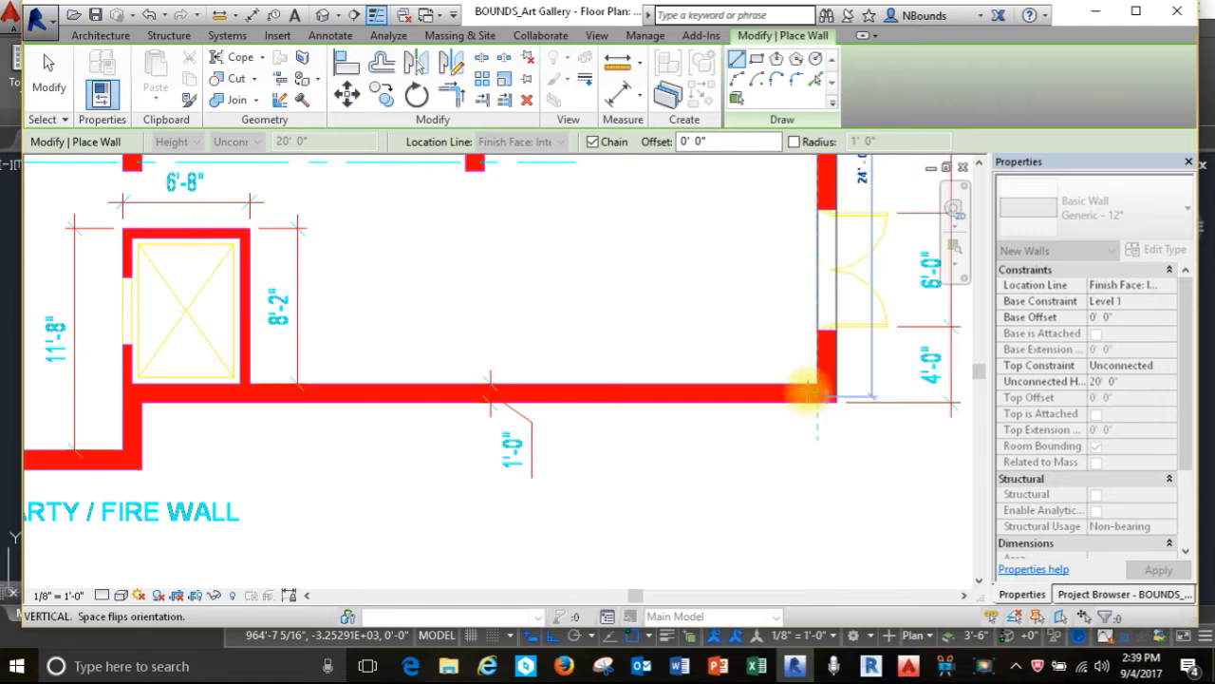
pyautogui.click(809, 388)
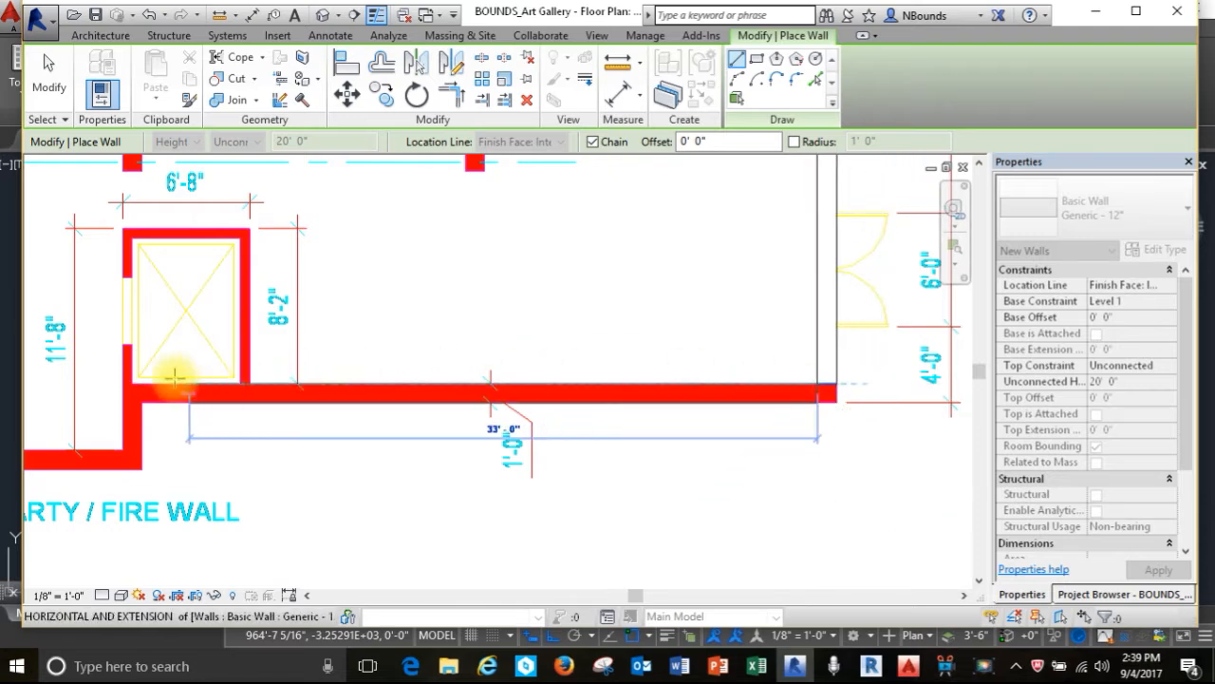
pyautogui.click(130, 383)
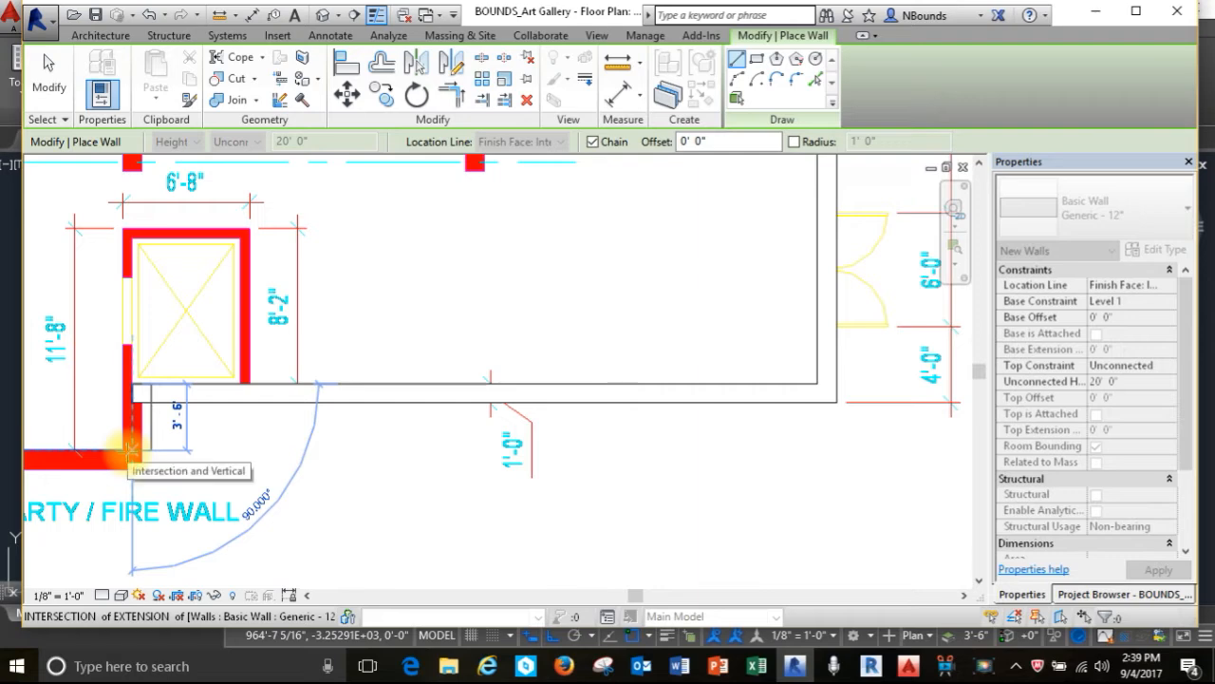
pyautogui.press('Escape')
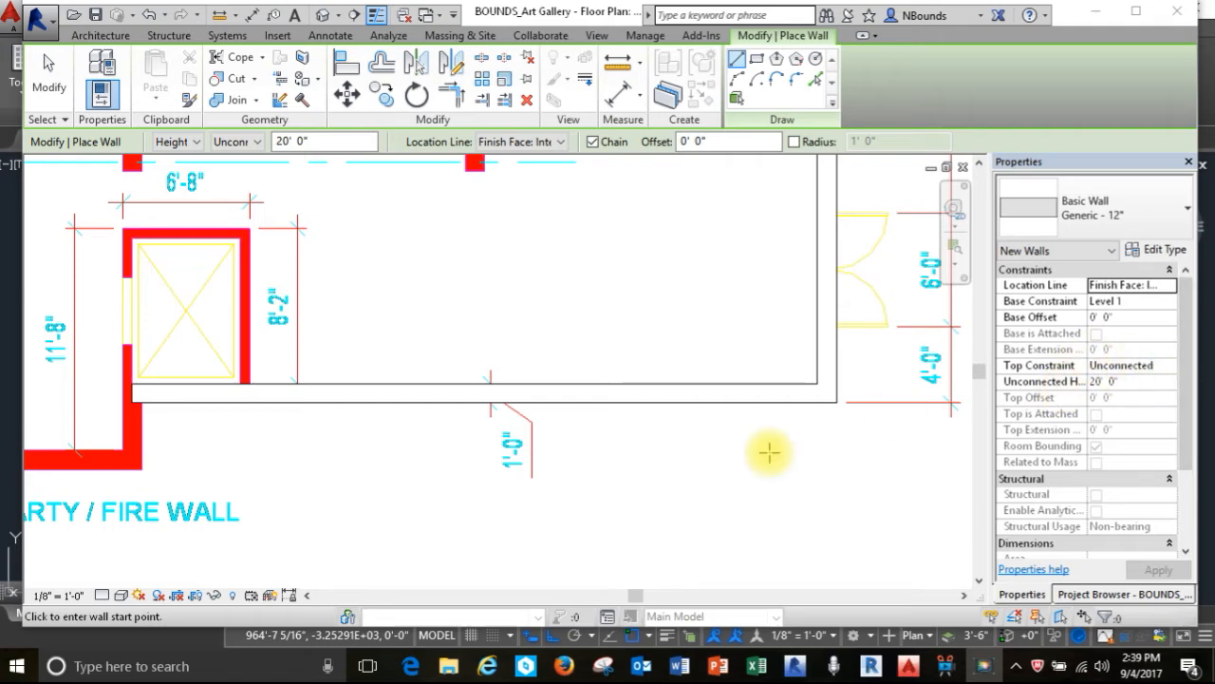
pyautogui.scroll(-4, 583, 512)
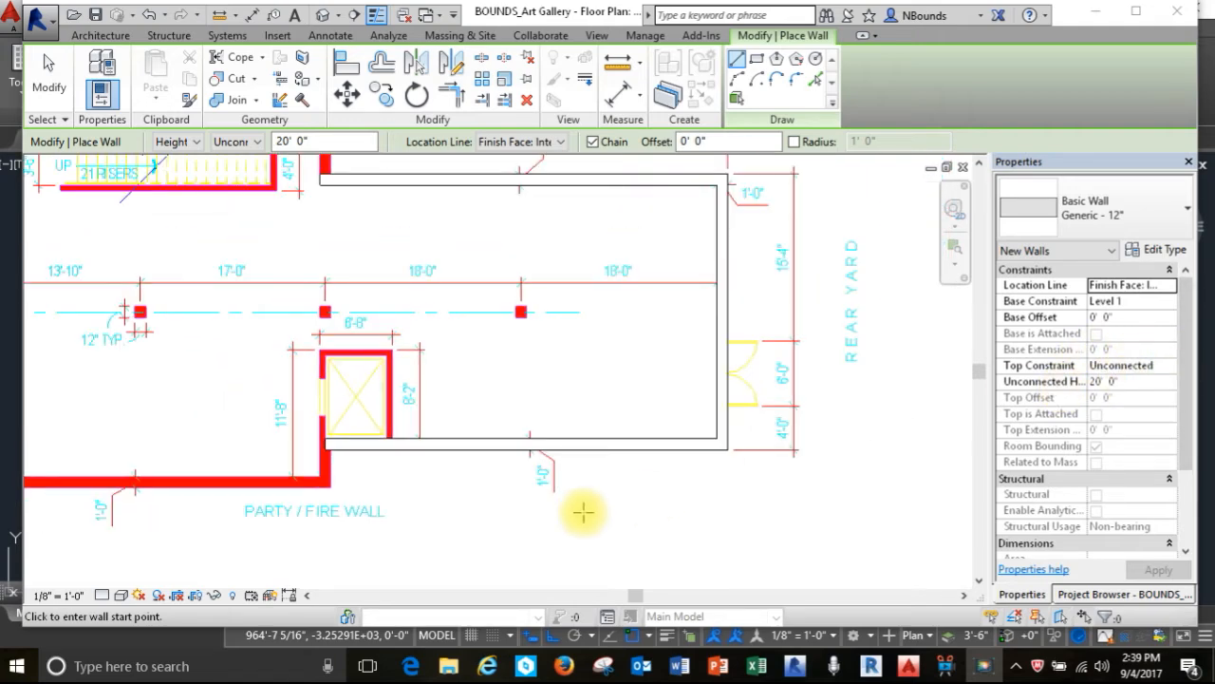
pyautogui.press('Escape')
pyautogui.press('Escape')
# Set the top constraint of the three rear-section walls to Up to level: Level 2.
pyautogui.click(644, 185)
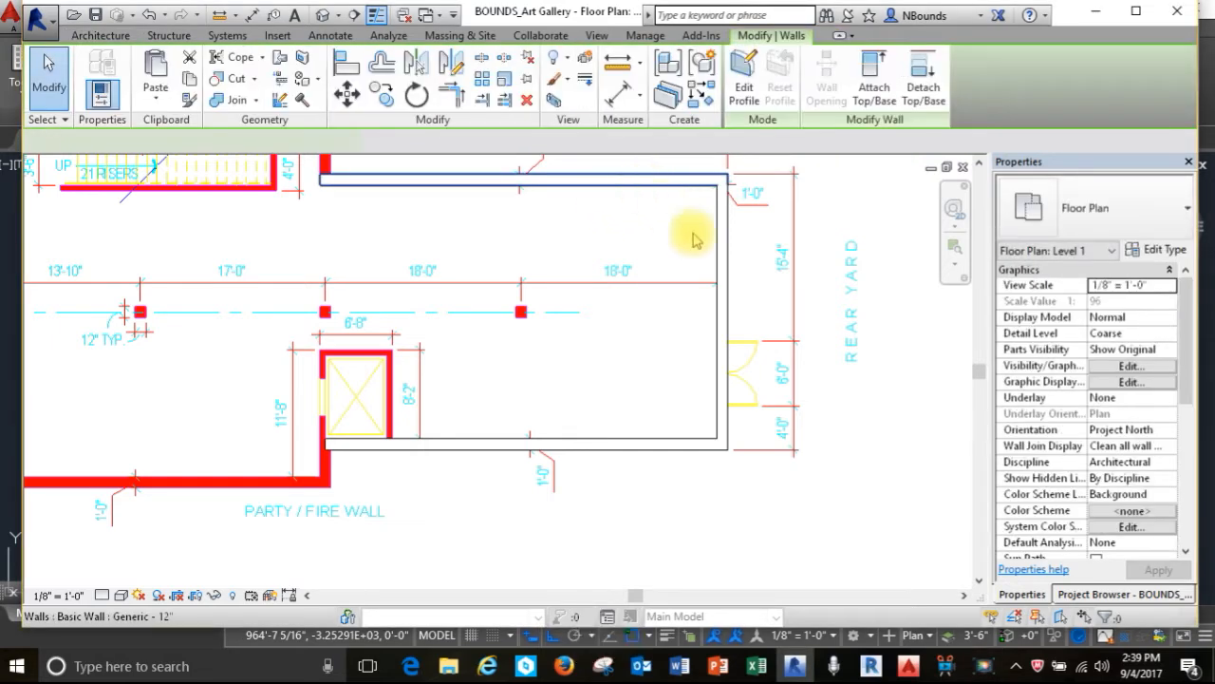
pyautogui.keyDown('ctrl'); pyautogui.click(724, 250); pyautogui.keyUp('ctrl')
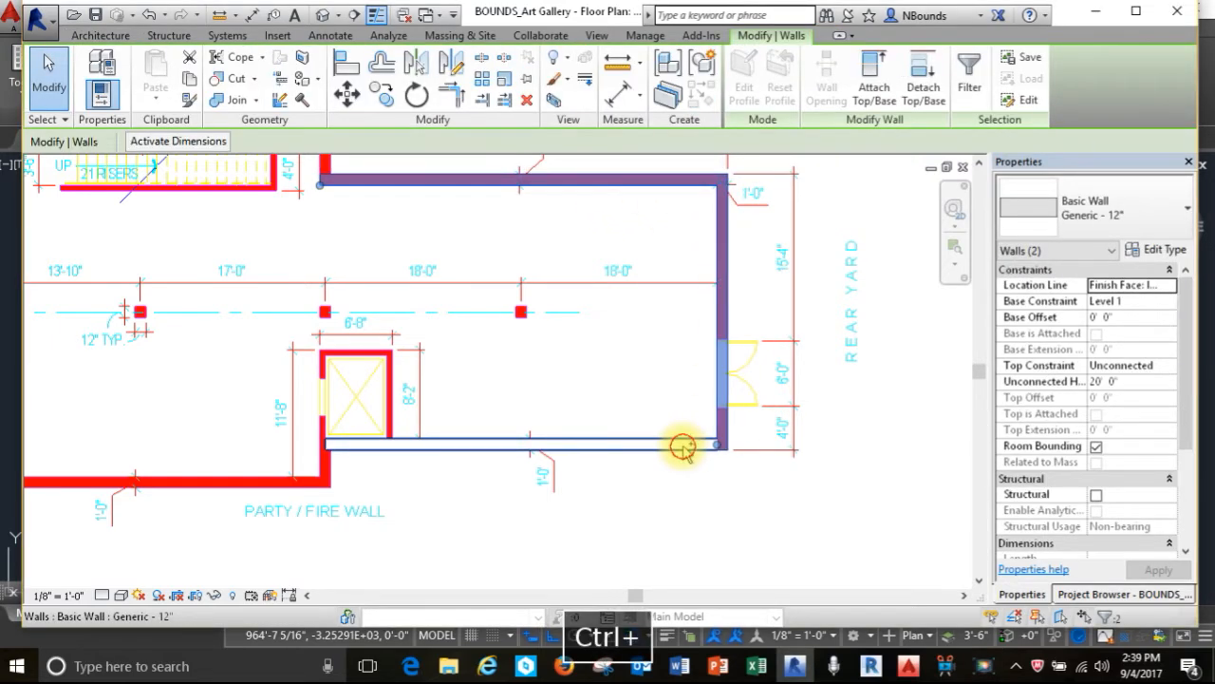
pyautogui.keyDown('ctrl'); pyautogui.click(683, 446); pyautogui.keyUp('ctrl')
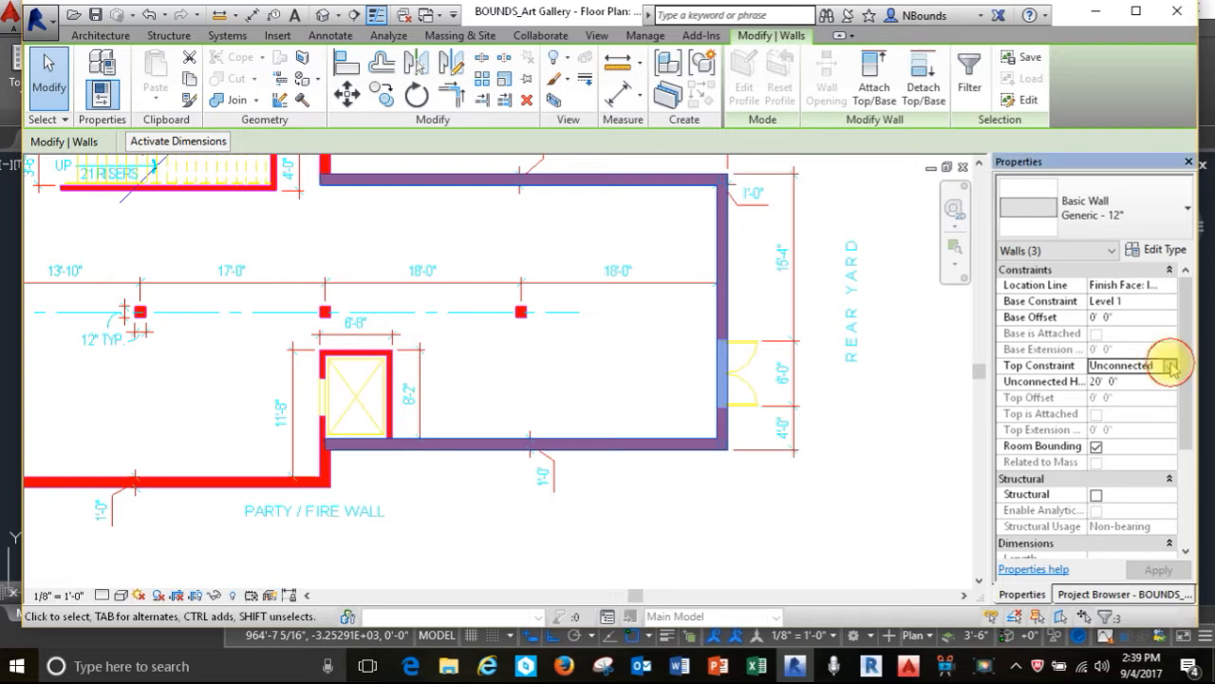
pyautogui.click(1173, 366)
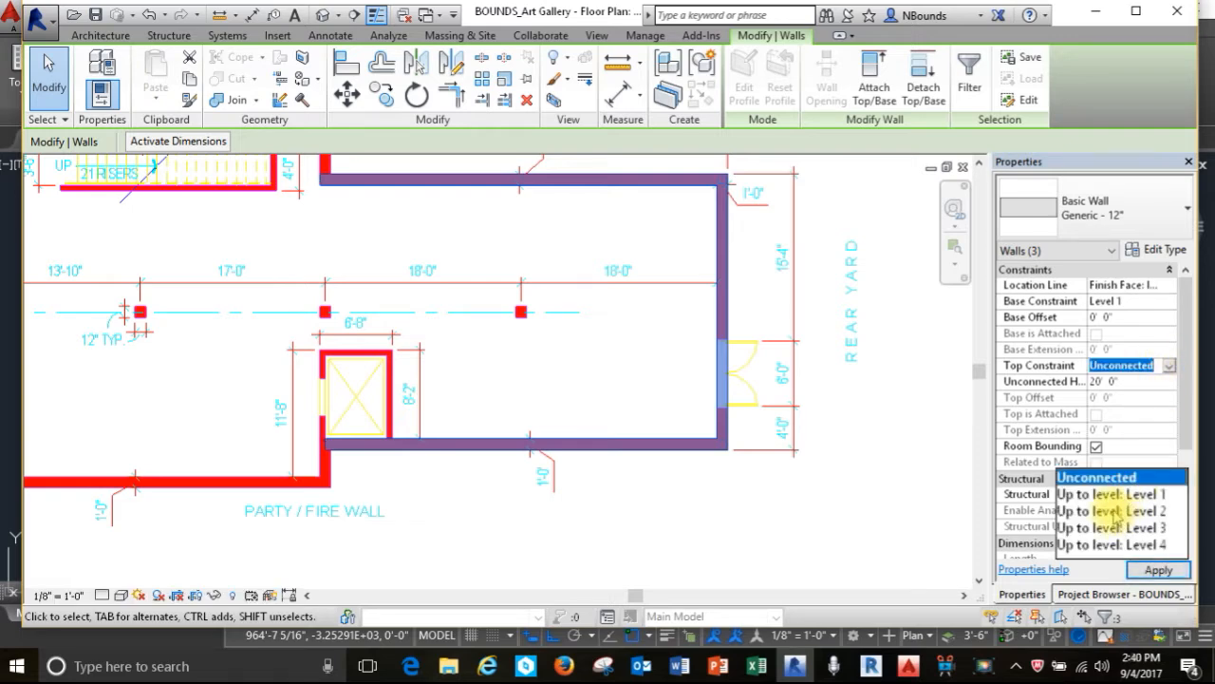
pyautogui.click(1115, 511)
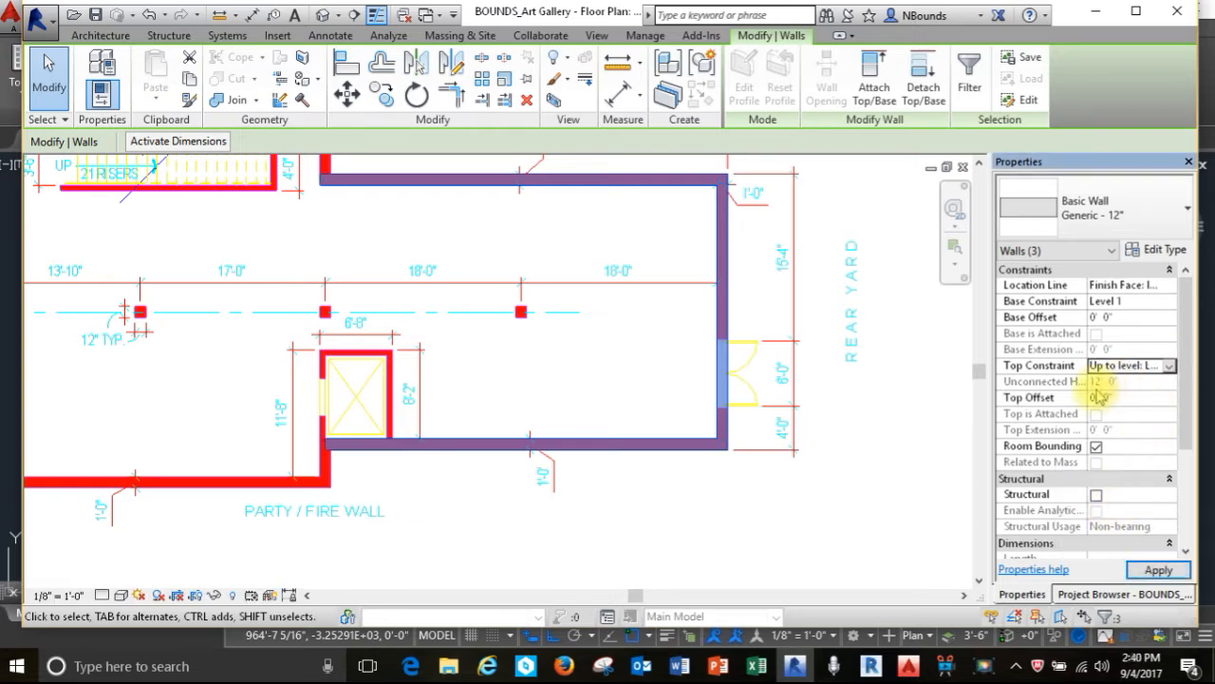
pyautogui.click(1147, 570)
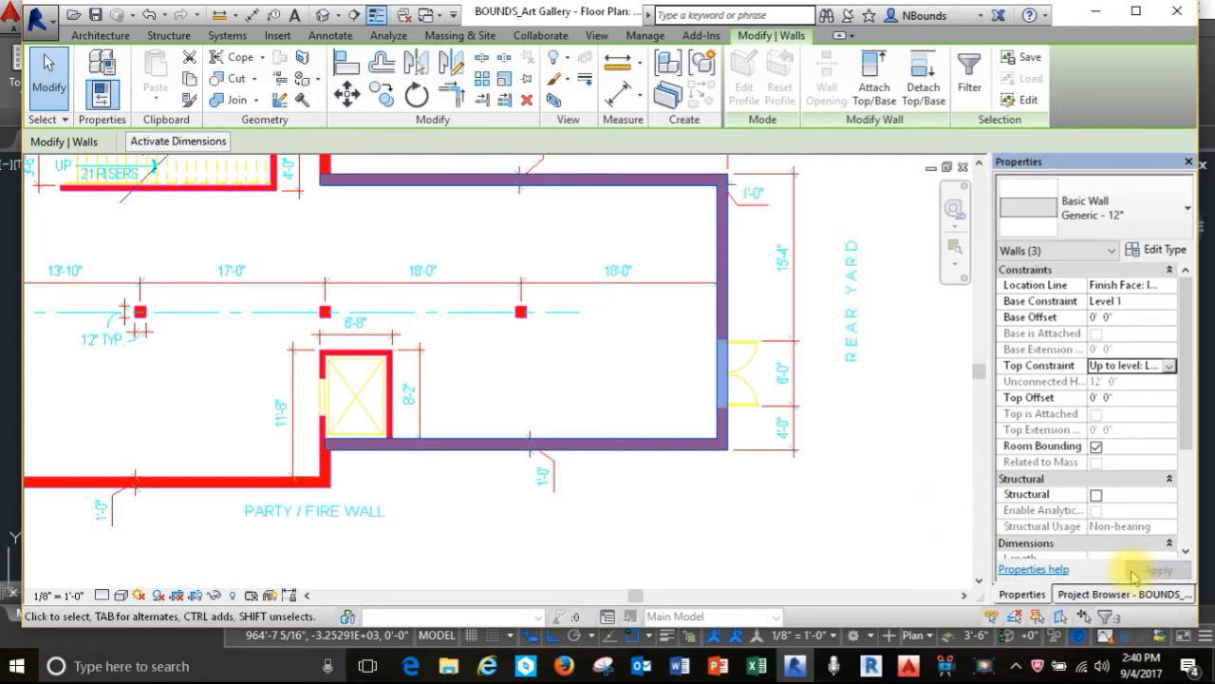
pyautogui.press('Escape')
# Start a new Generic - 12" wall with its top constraint set to Up to level: Level 2.
pyautogui.scroll(-3, 827, 504)
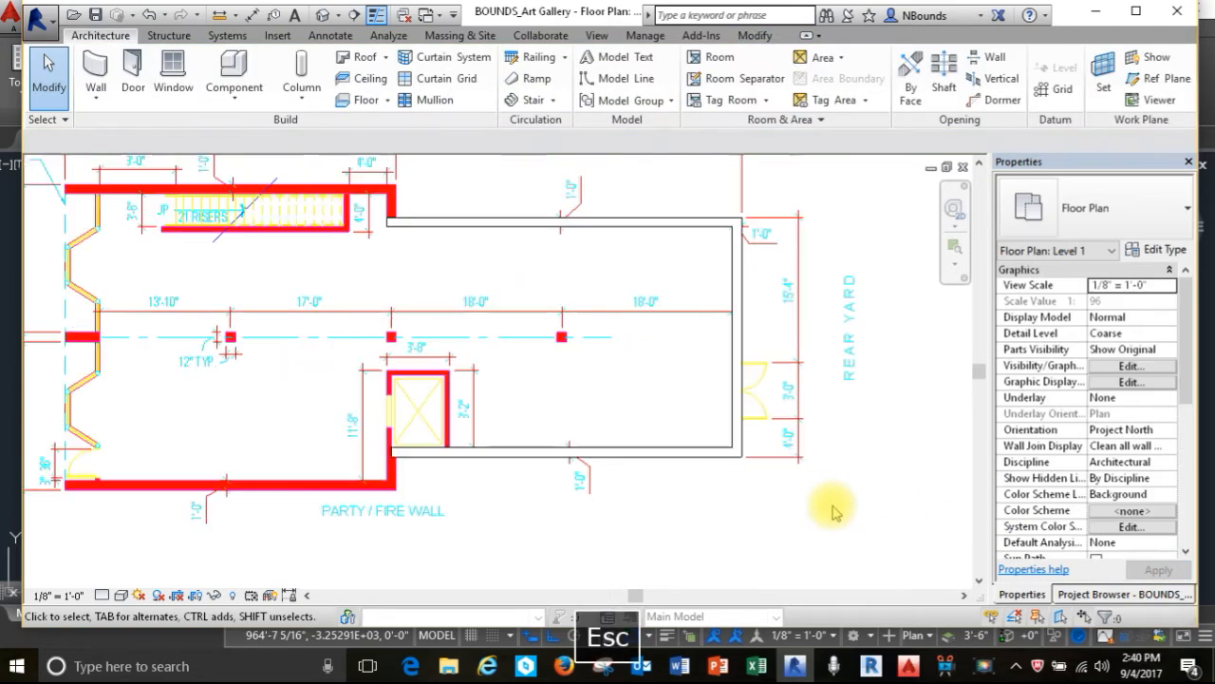
pyautogui.scroll(3, 434, 409)
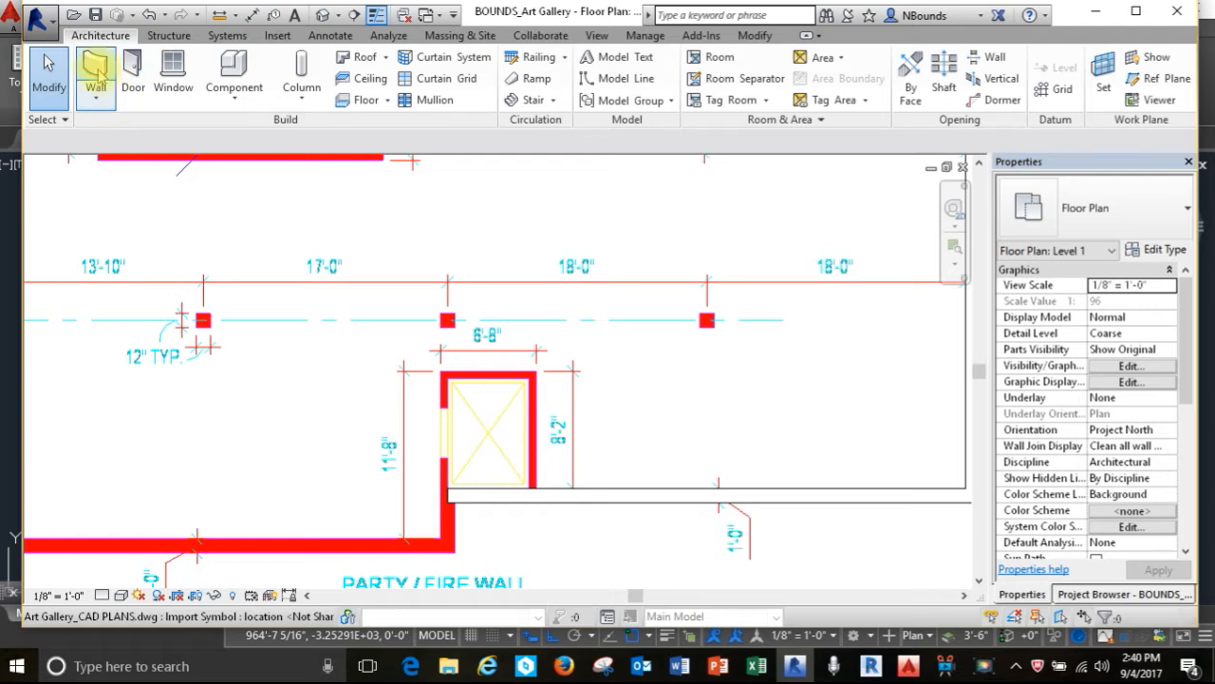
pyautogui.click(95, 65)
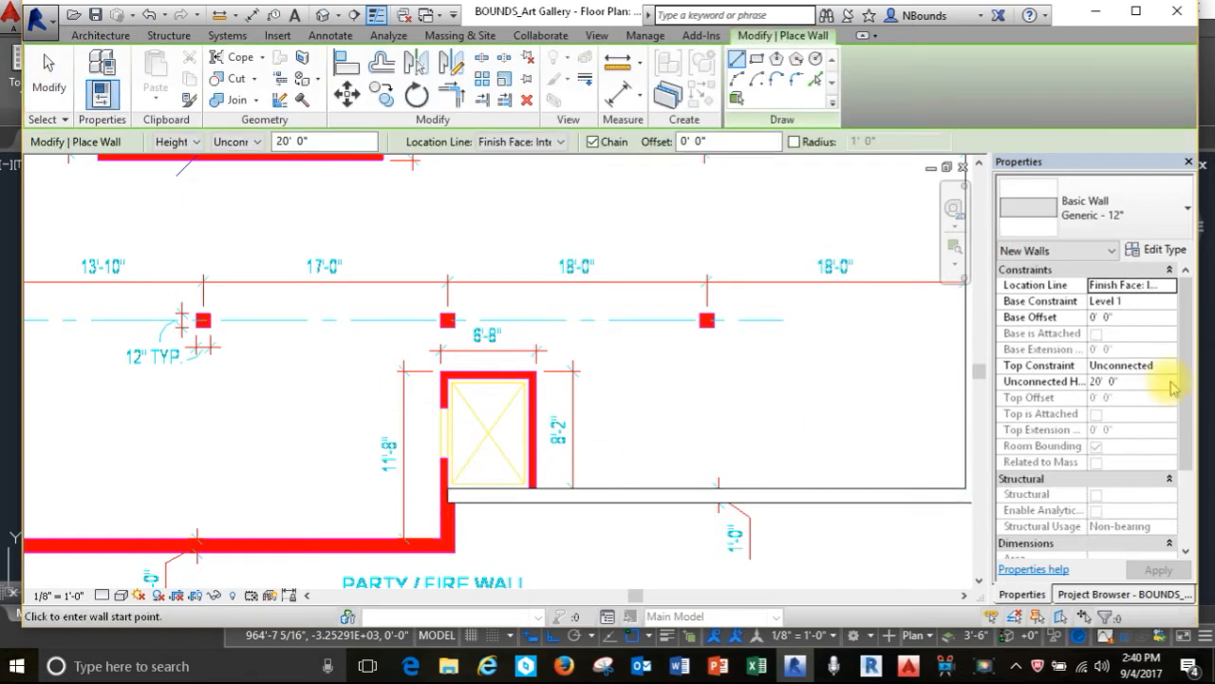
pyautogui.click(1168, 370)
pyautogui.click(1169, 369)
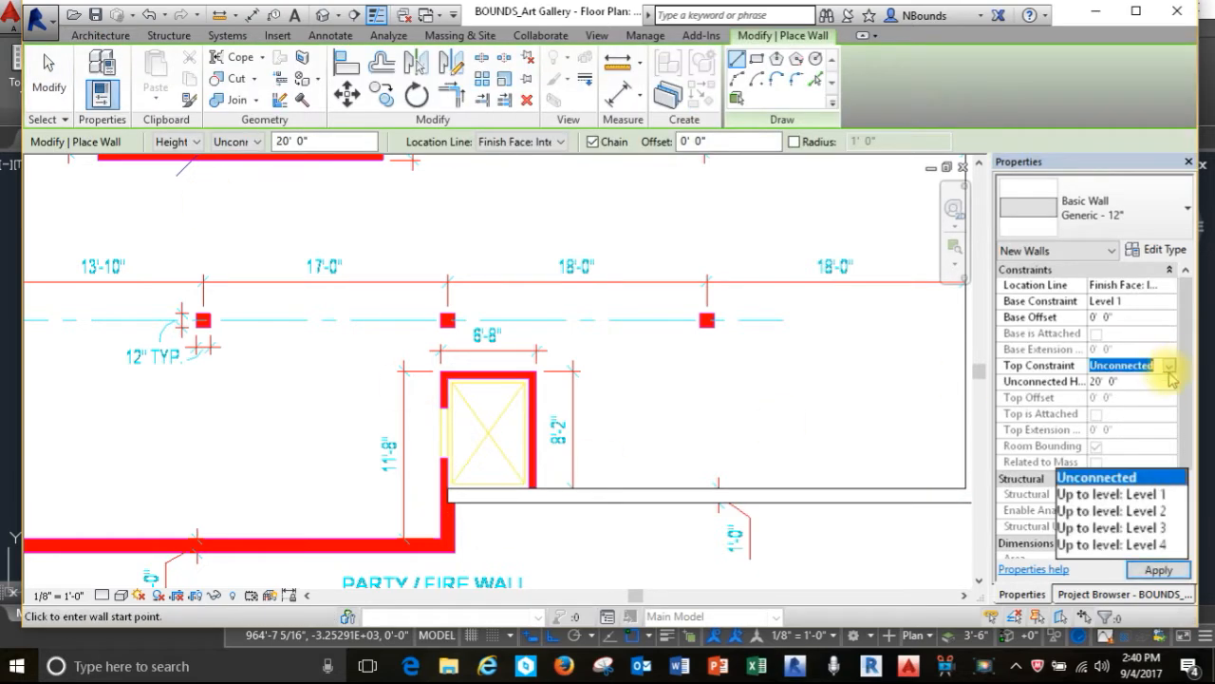
pyautogui.click(1121, 512)
pyautogui.click(1158, 570)
# Draw the short jog wall, about 4'-0" long, from the party wall's outer corner to the lower rear wall below the elevator.
pyautogui.scroll(3, 346, 574)
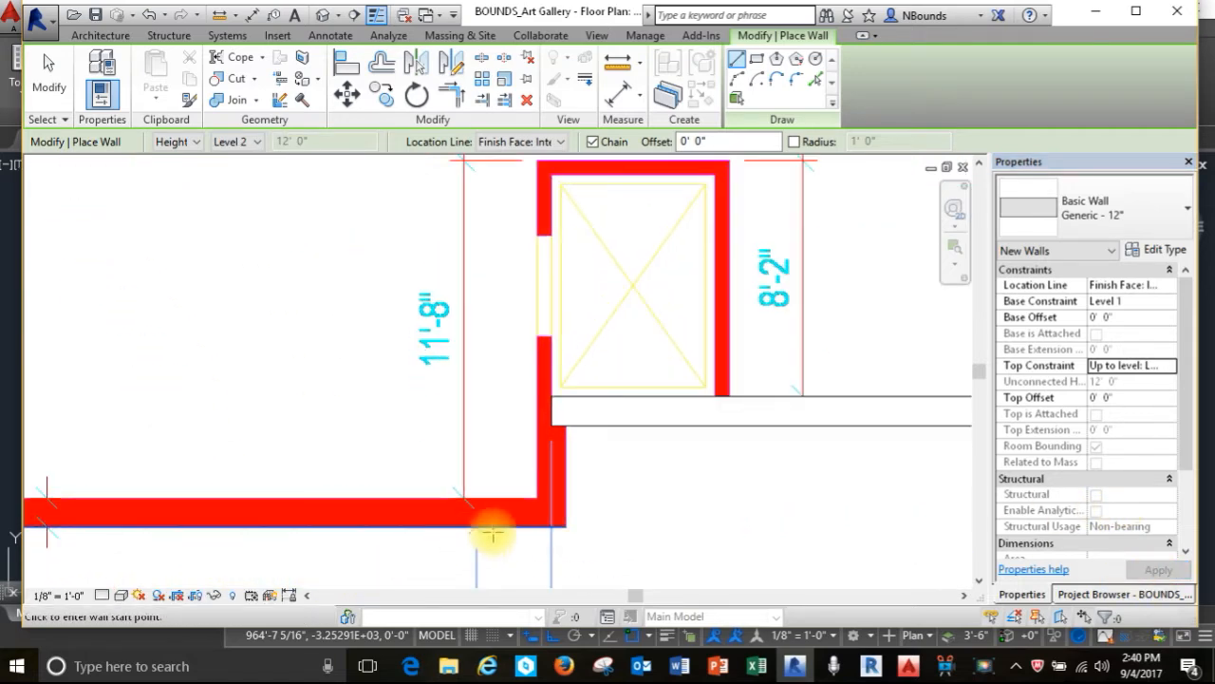
pyautogui.click(562, 528)
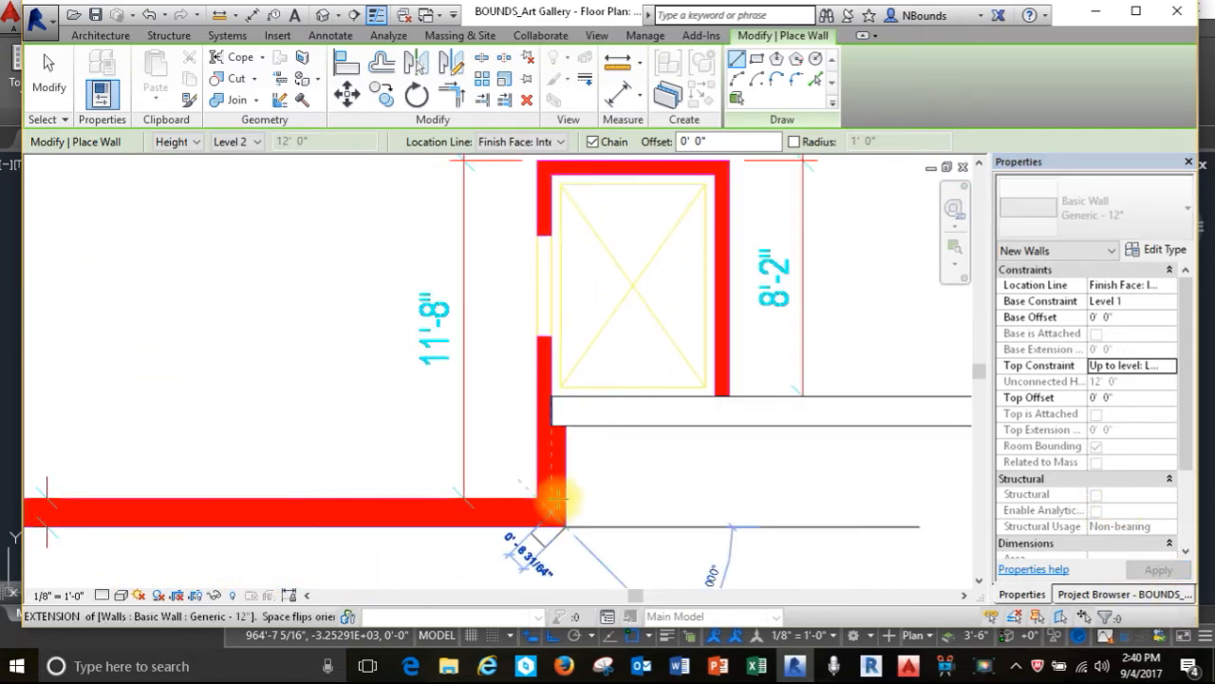
pyautogui.click(566, 410)
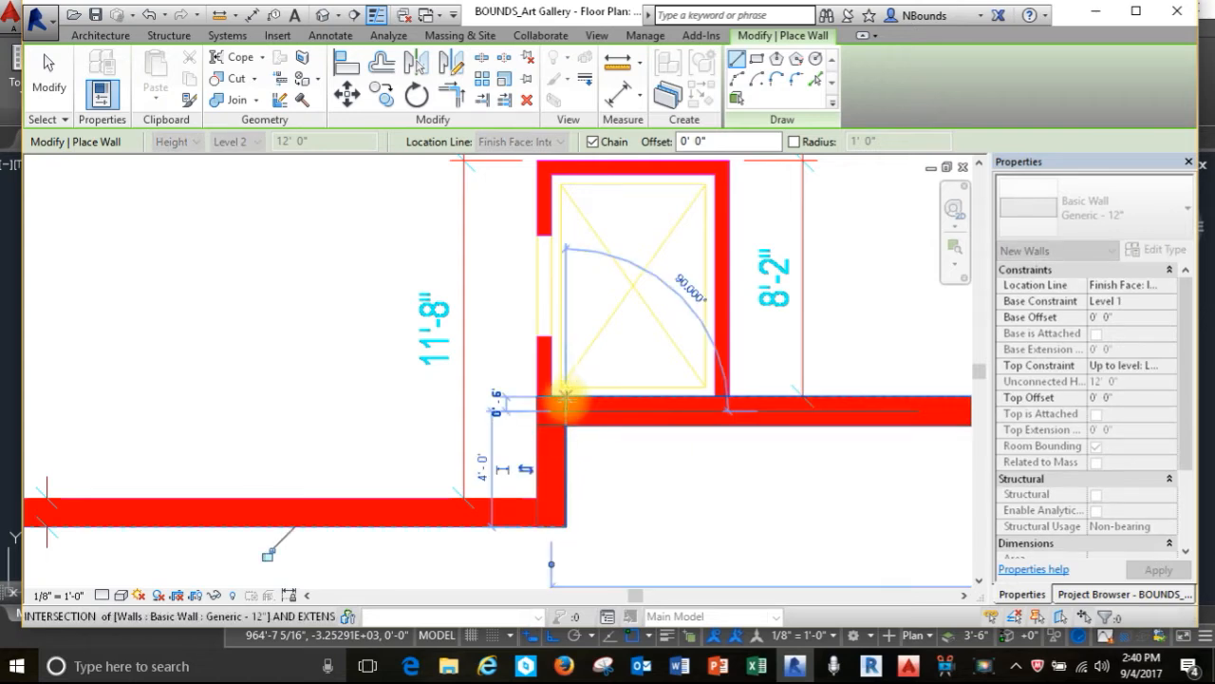
pyautogui.press('Escape')
pyautogui.scroll(-3, 665, 480)
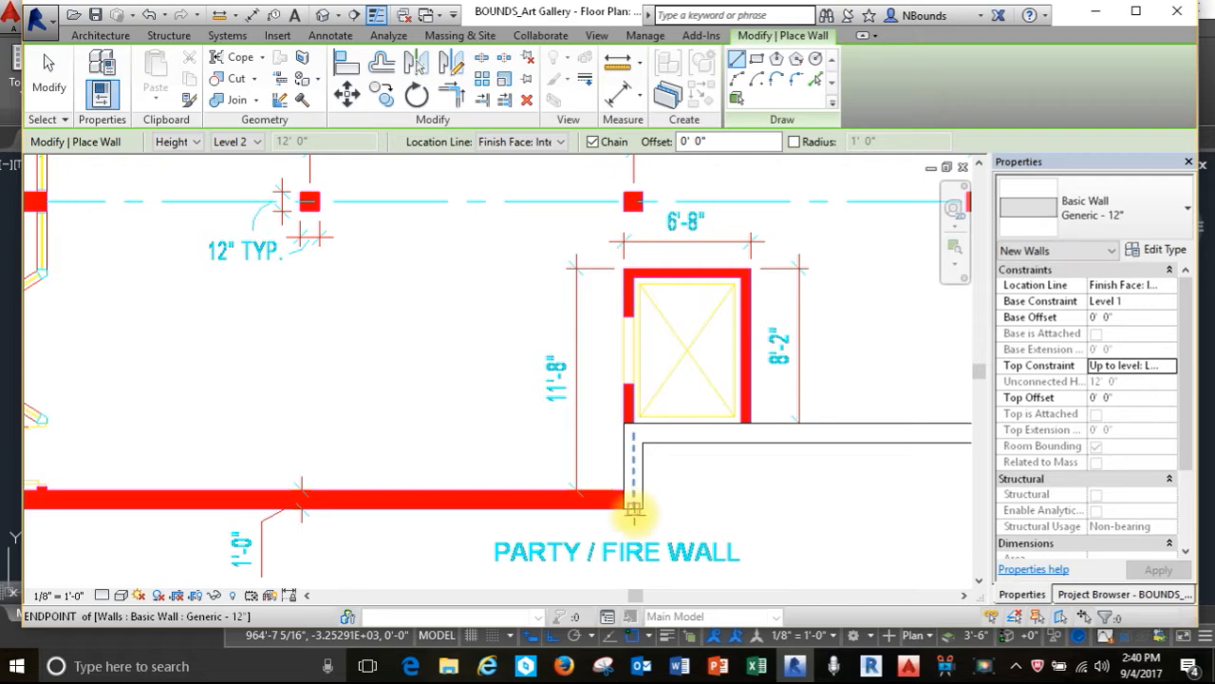
# Draw the party/fire wall about 35'-0" long from the jog's outer corner to the street end, flipped onto the CAD wall, and end the command.
pyautogui.click(641, 506)
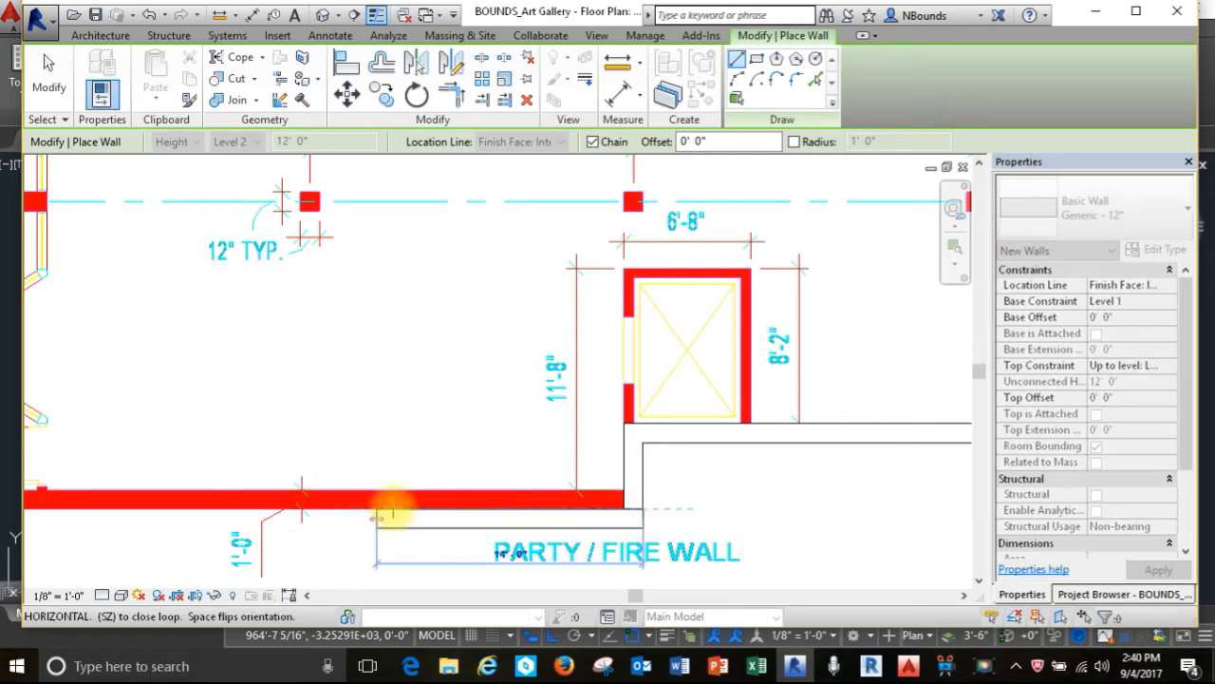
pyautogui.press('space')
pyautogui.scroll(-3, 421, 496)
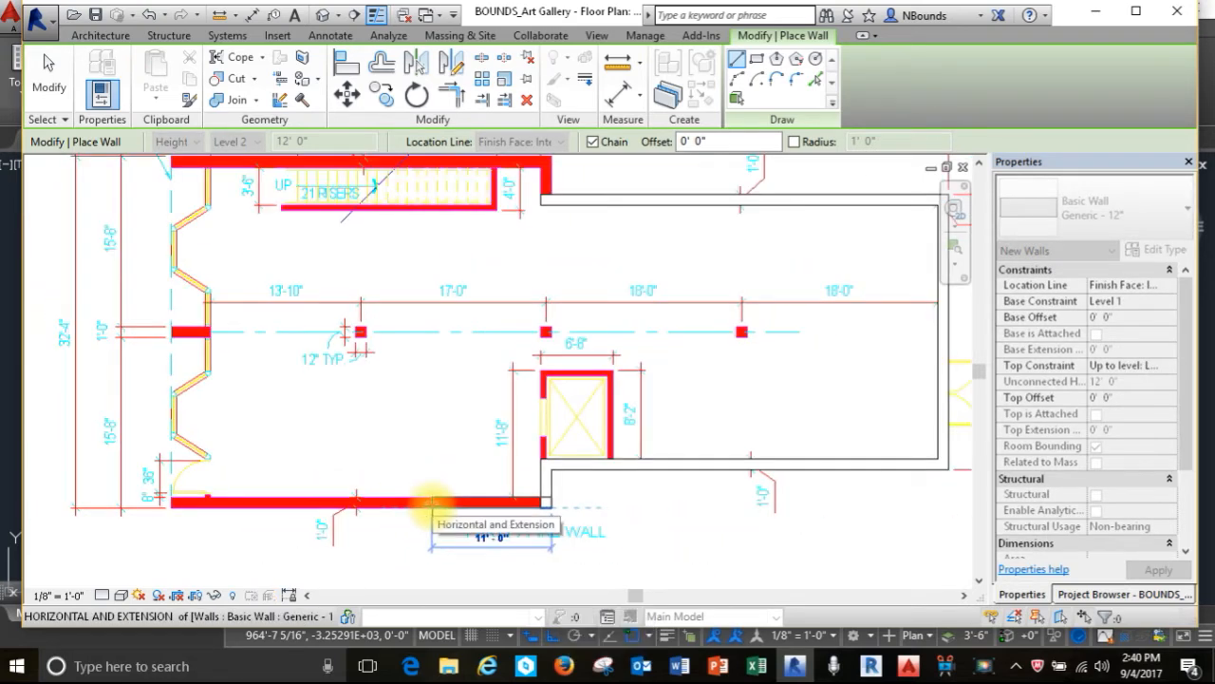
pyautogui.scroll(3, 123, 497)
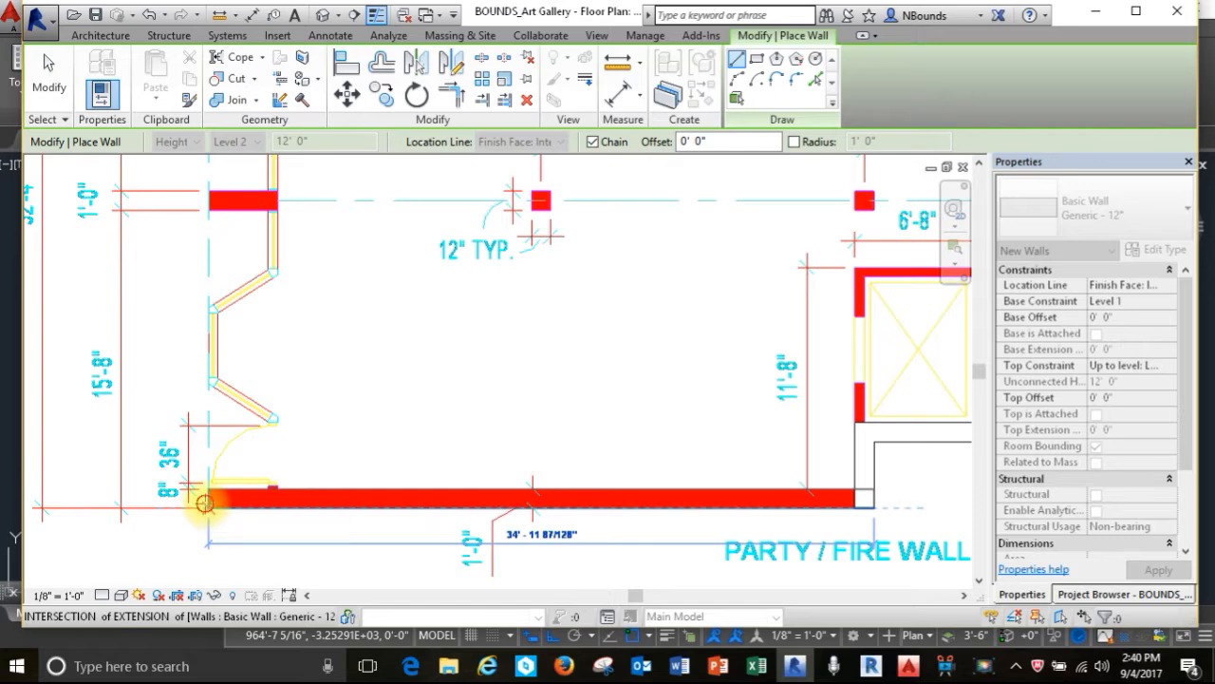
pyautogui.click(202, 499)
pyautogui.press('Escape')
pyautogui.press('Escape')
pyautogui.scroll(-3, 159, 508)
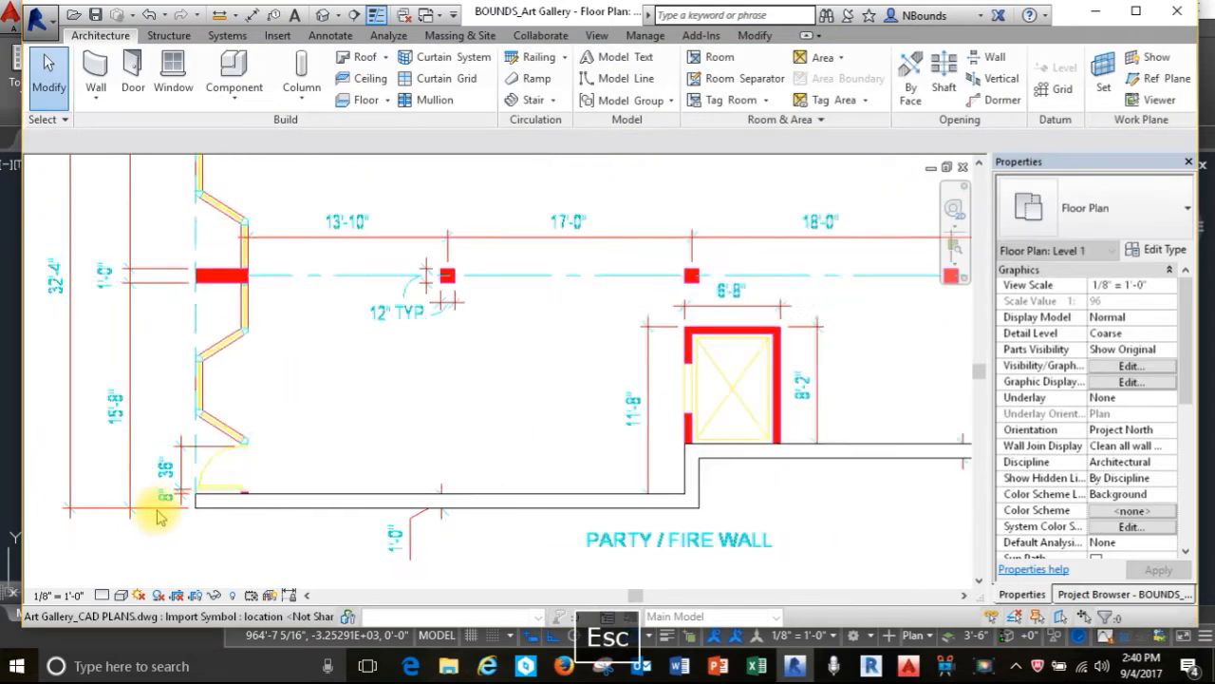
pyautogui.scroll(-1, 142, 271)
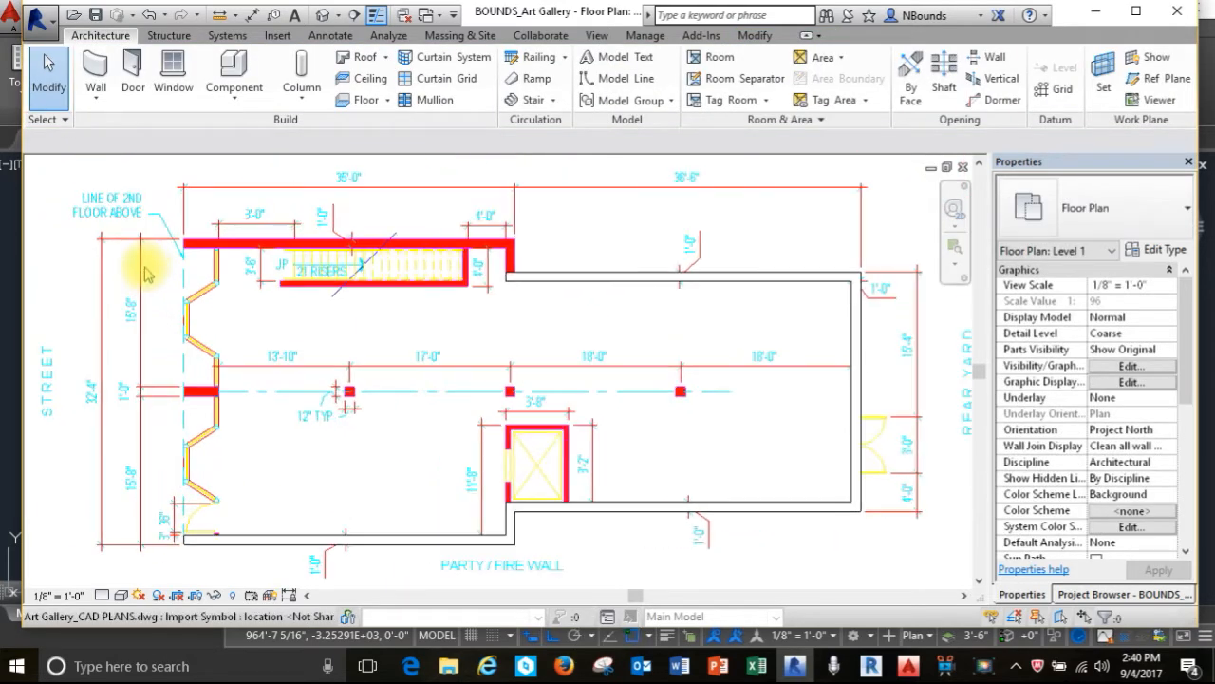
# Create a Generic - 12" floor on Level 1, tracing its boundary lines along the inner wall faces through the jogs.
pyautogui.click(386, 101)
pyautogui.click(380, 131)
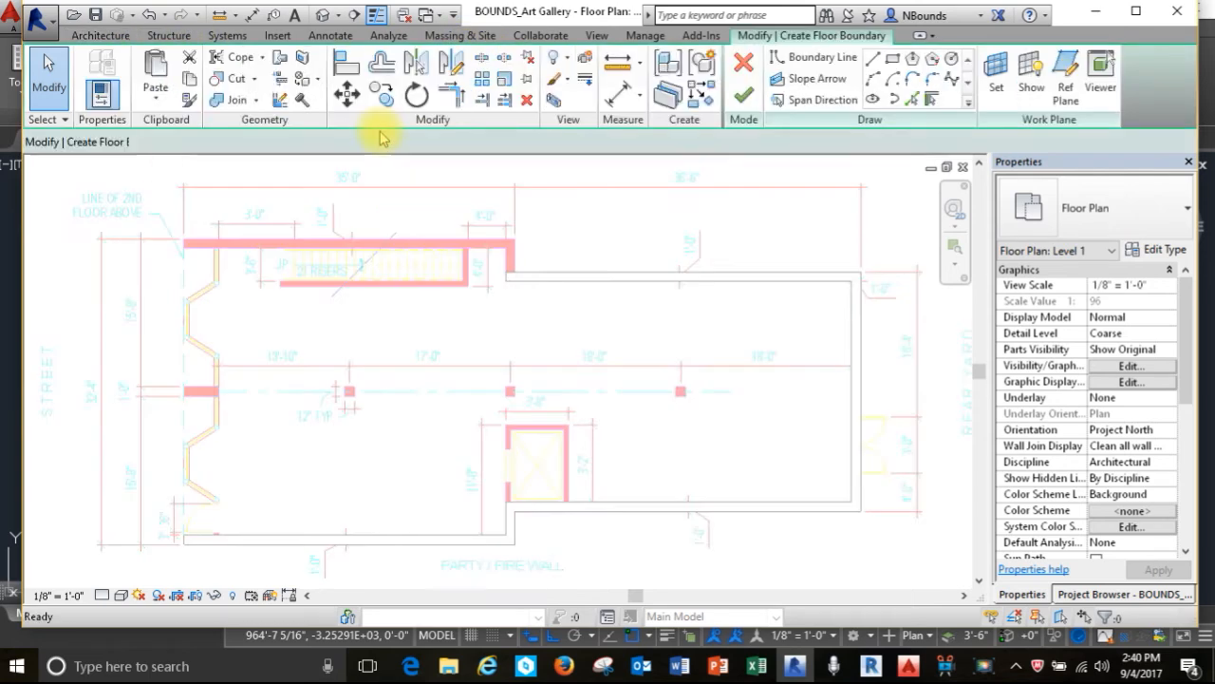
pyautogui.click(872, 68)
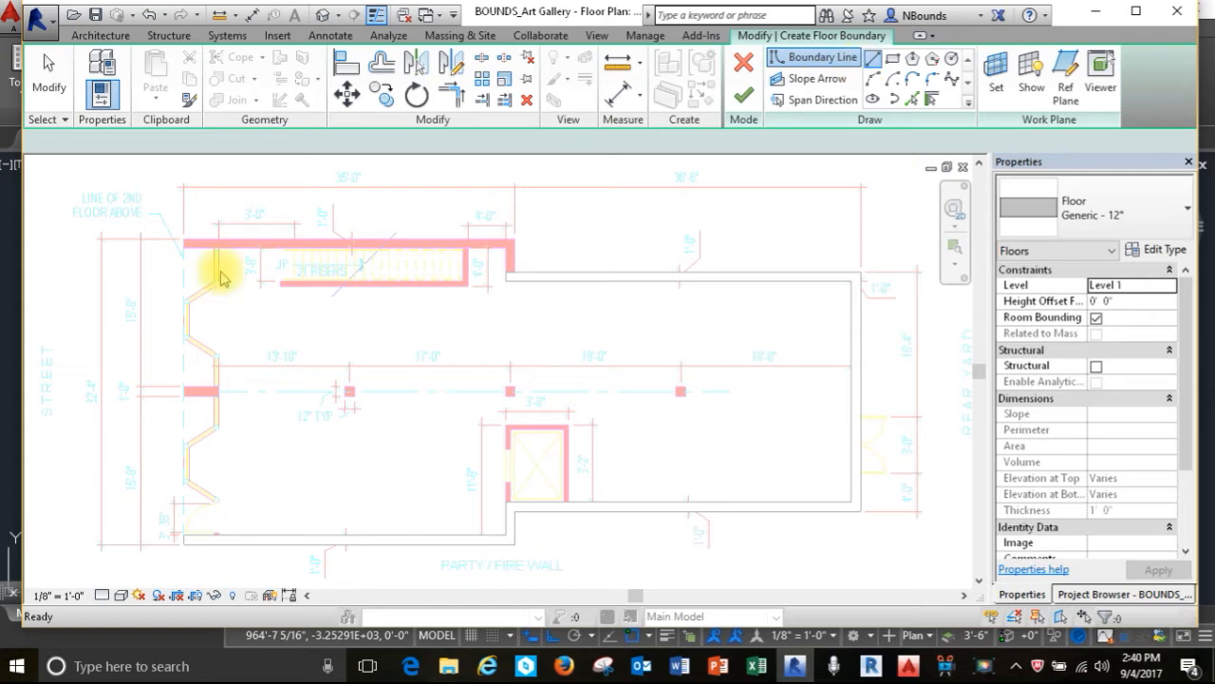
pyautogui.scroll(3, 217, 249)
pyautogui.click(219, 246)
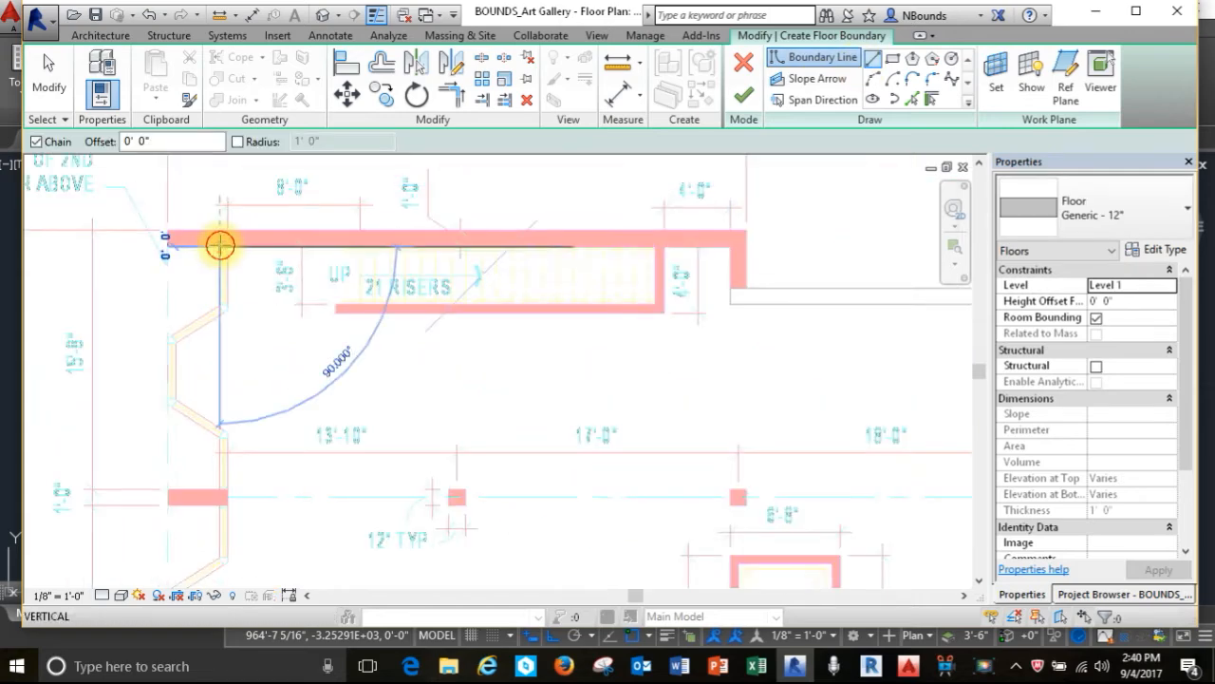
pyautogui.click(730, 247)
pyautogui.click(730, 304)
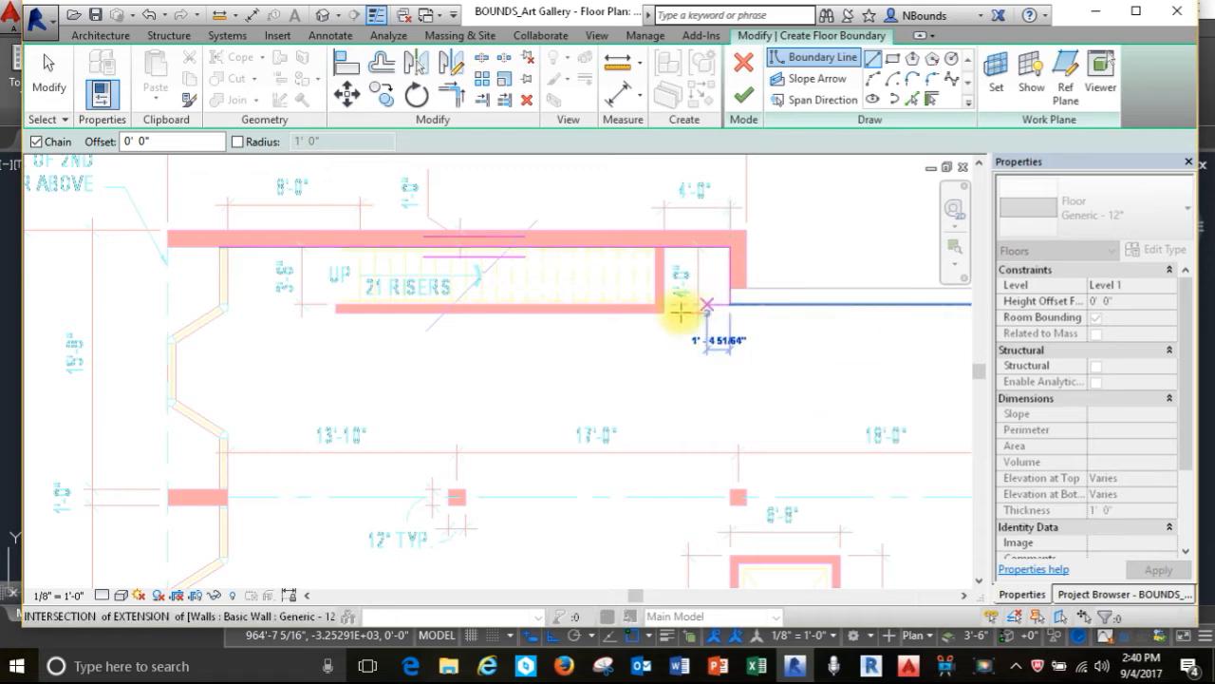
pyautogui.scroll(-5, 680, 311)
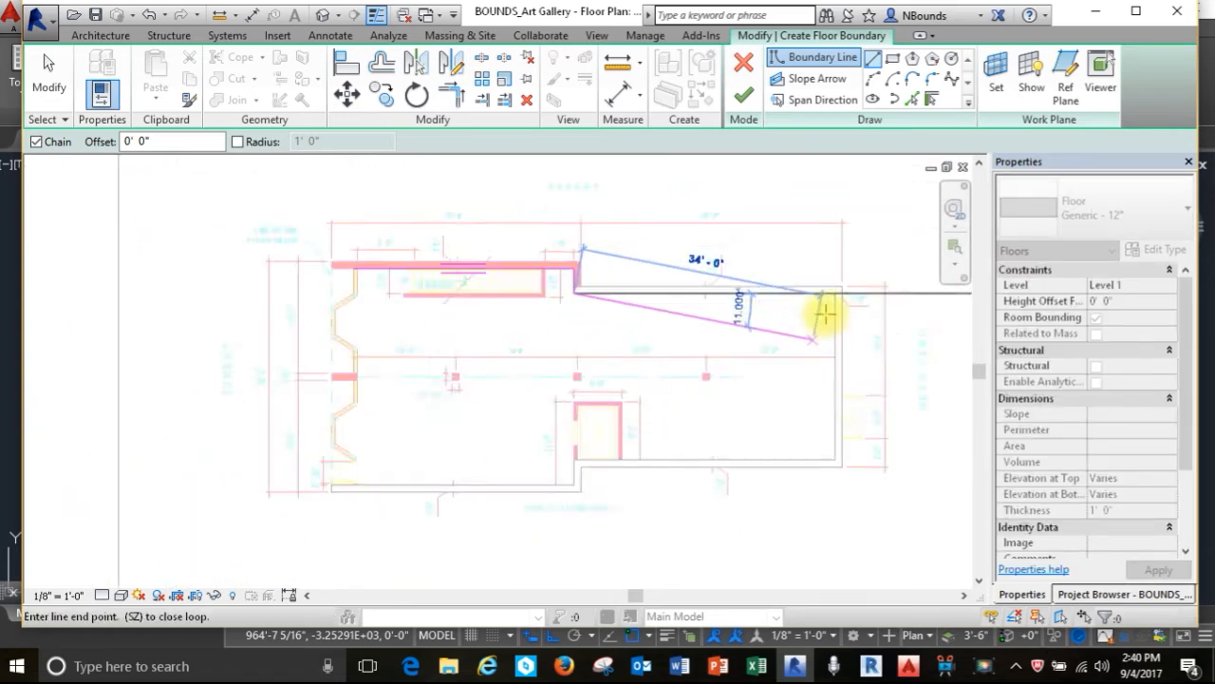
pyautogui.scroll(3, 825, 313)
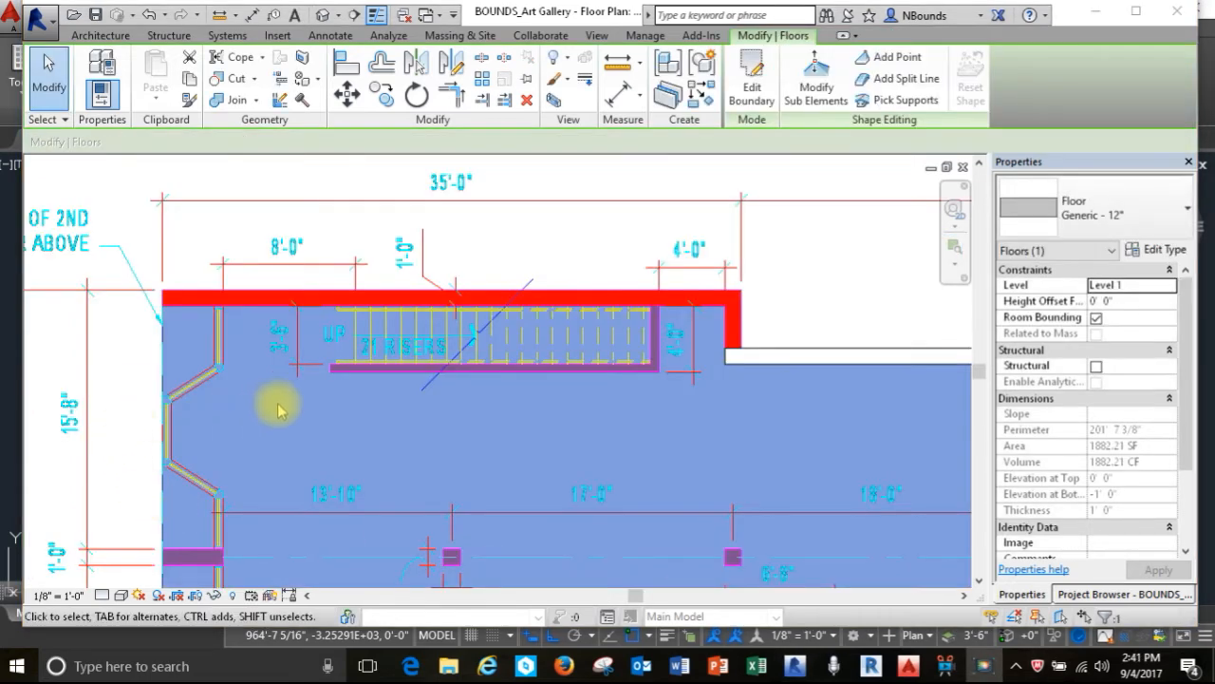
pyautogui.scroll(-1, 245, 347)
pyautogui.press('Escape')
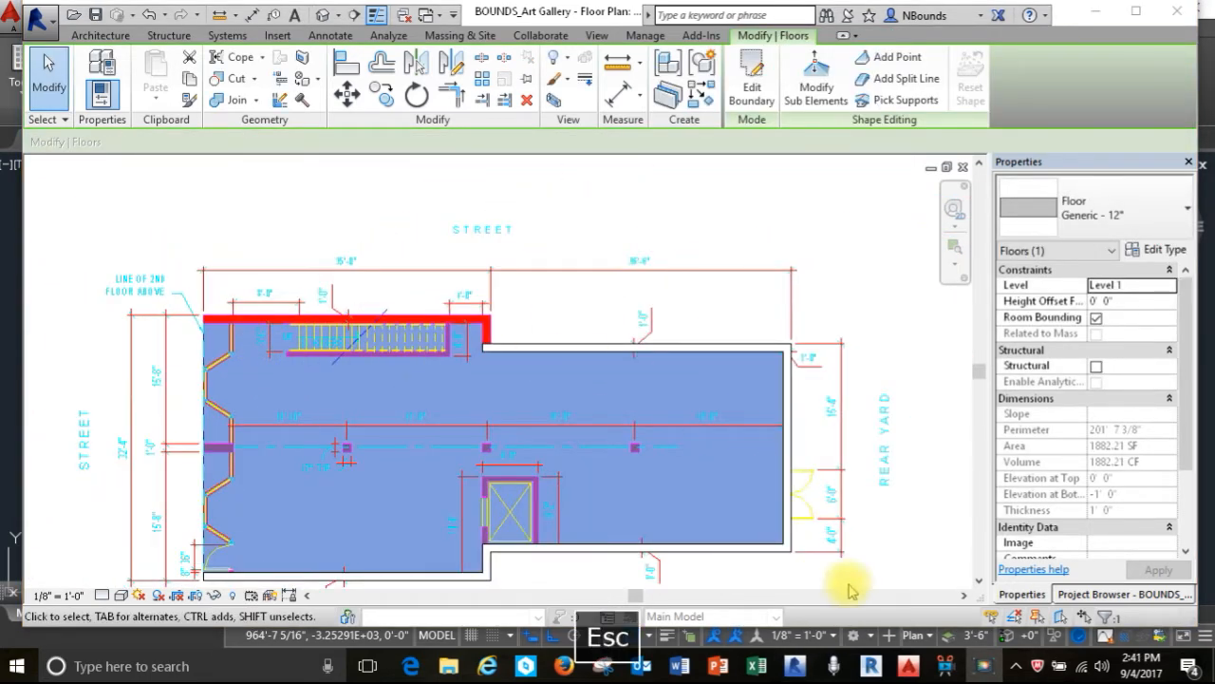
# Open the default 3D view of the model.
pyautogui.click(1063, 595)
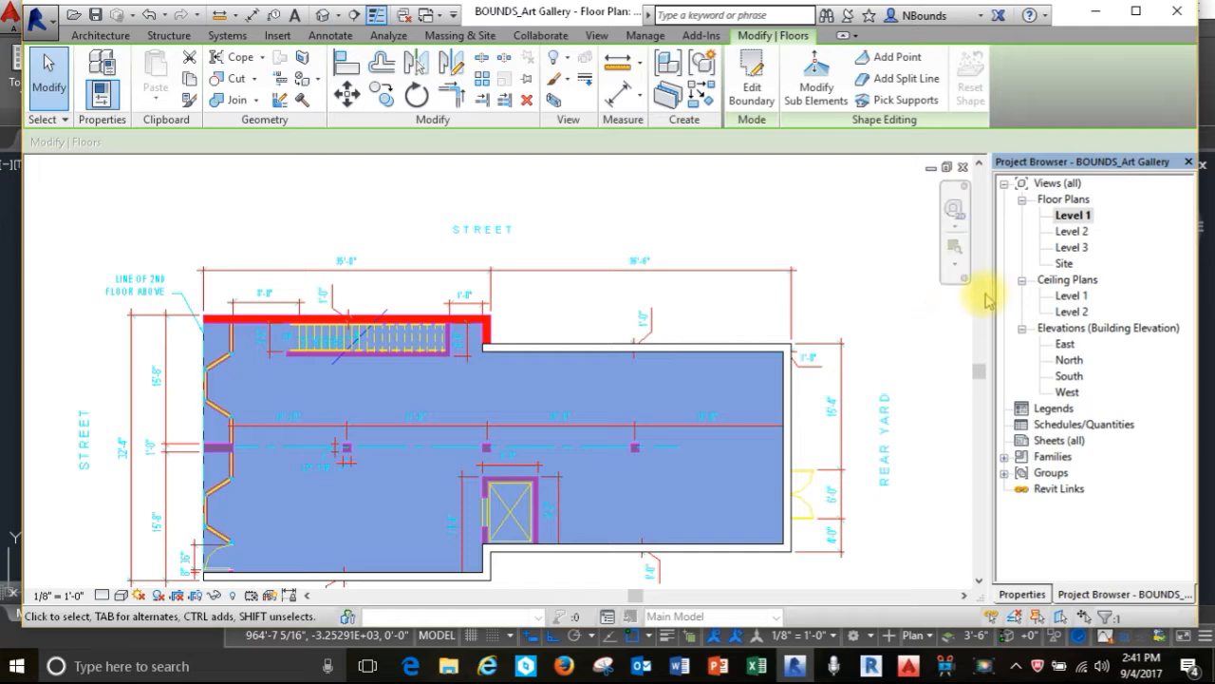
pyautogui.click(598, 37)
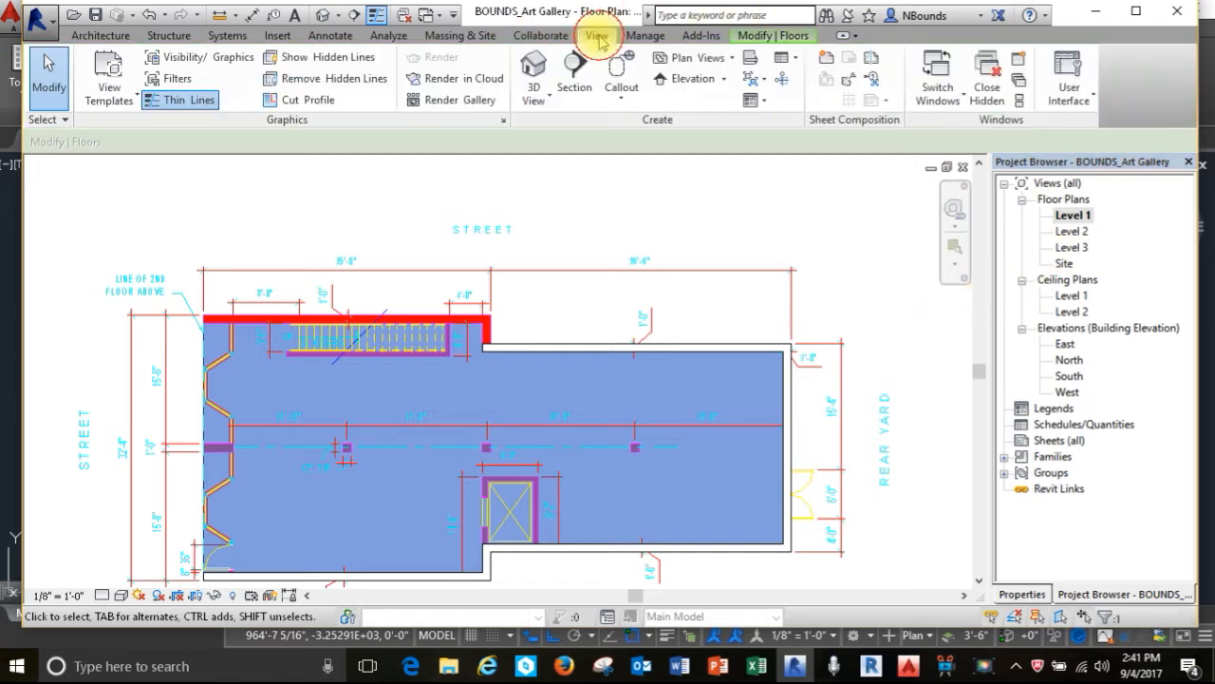
pyautogui.click(534, 92)
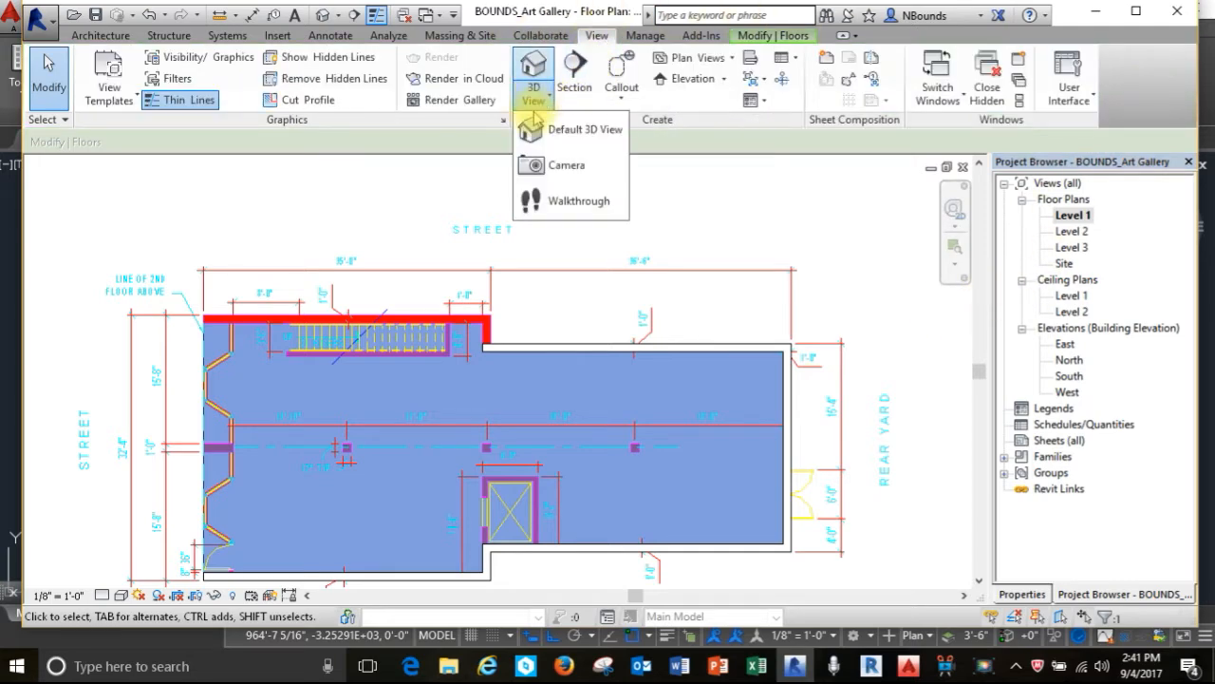
pyautogui.click(551, 132)
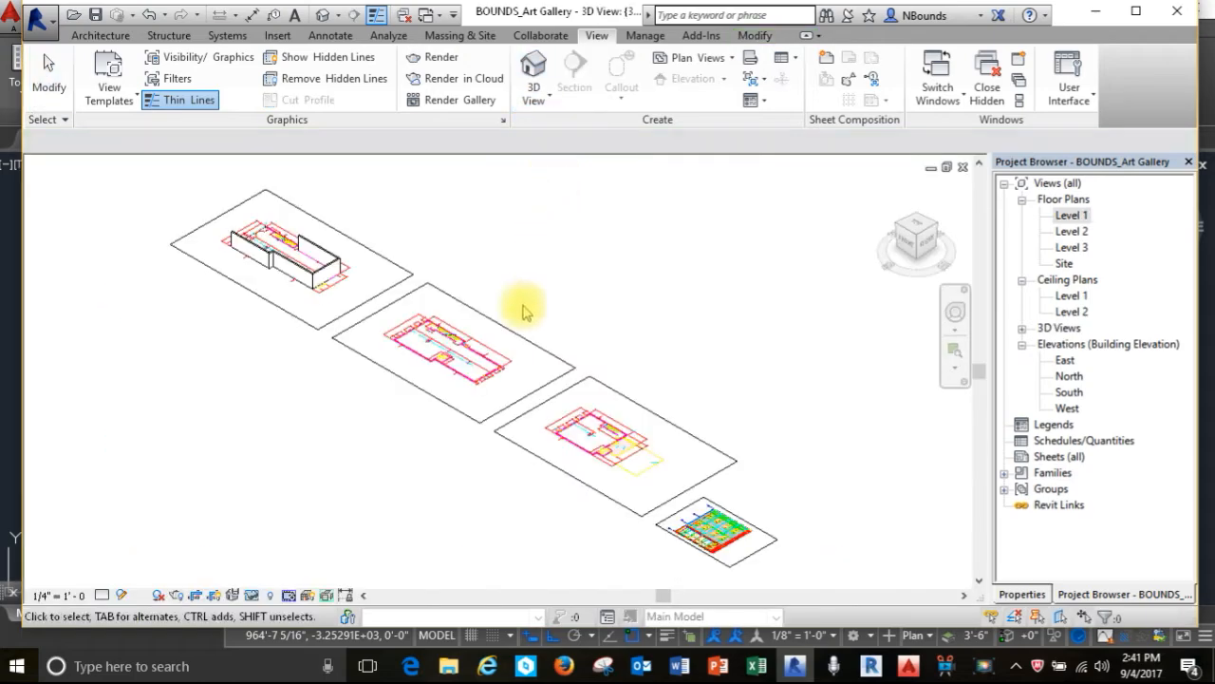
# Examine the new floor slab and surrounding walls in 3D, selecting the floor to check its extent and clearing the selection.
pyautogui.scroll(5, 739, 575)
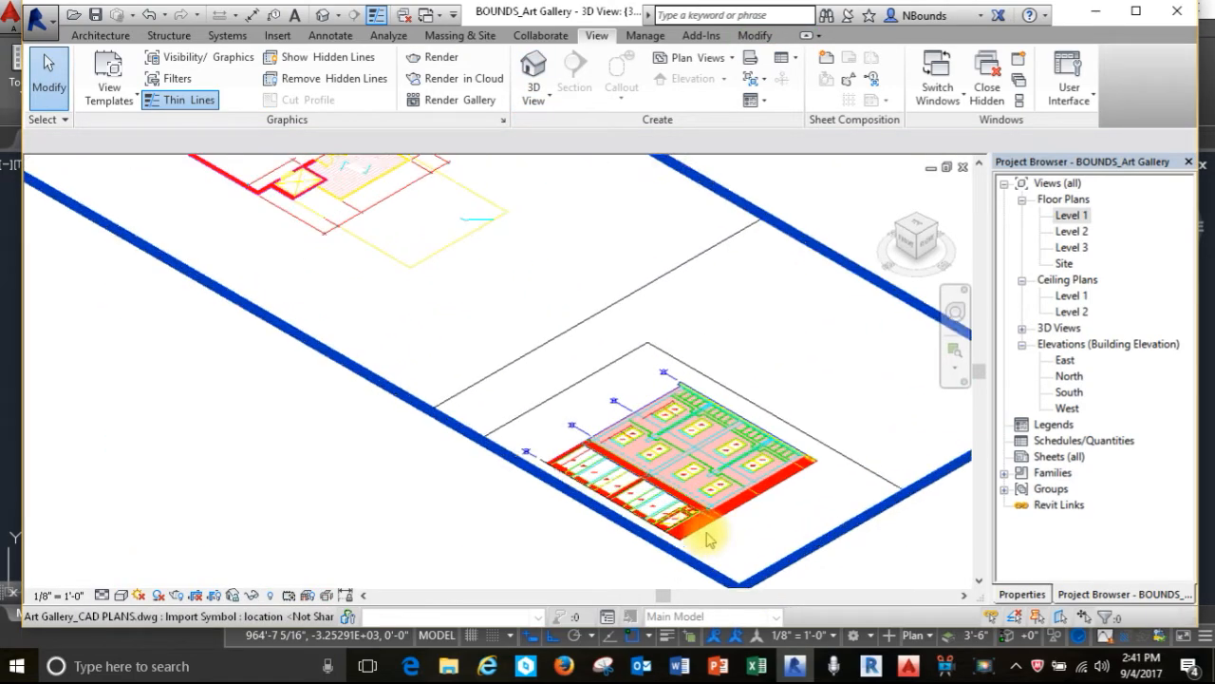
pyautogui.scroll(-4, 711, 531)
pyautogui.scroll(-2, 874, 565)
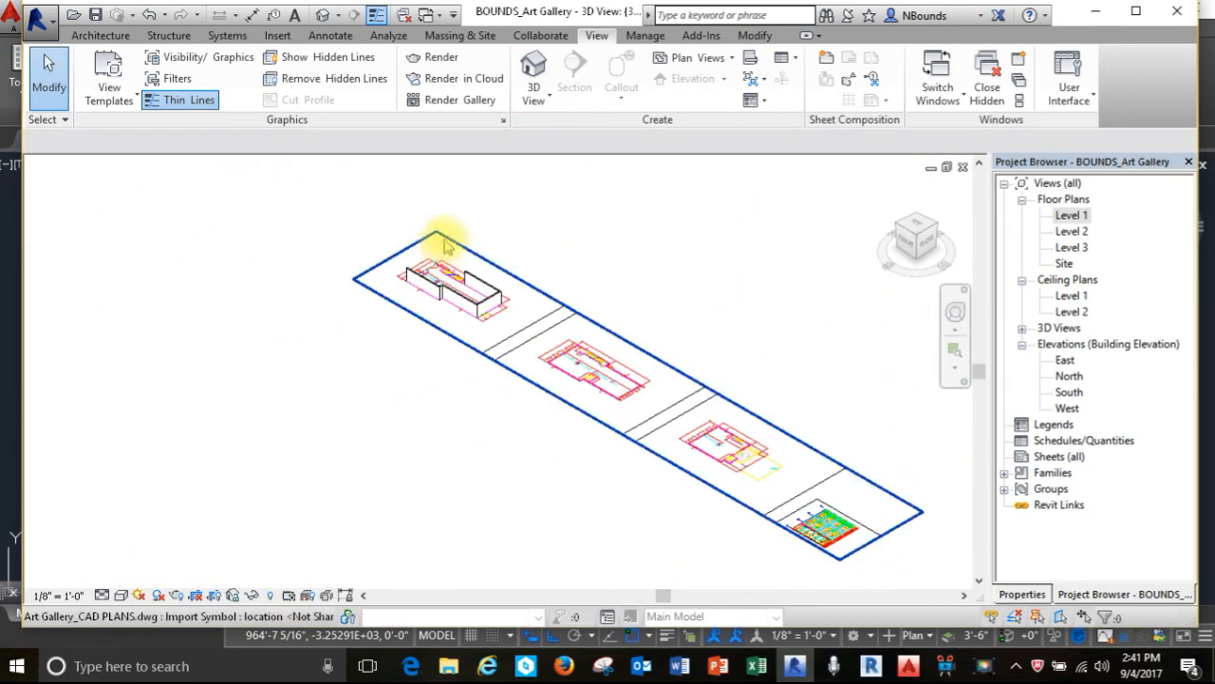
pyautogui.scroll(5, 428, 304)
pyautogui.scroll(4, 373, 301)
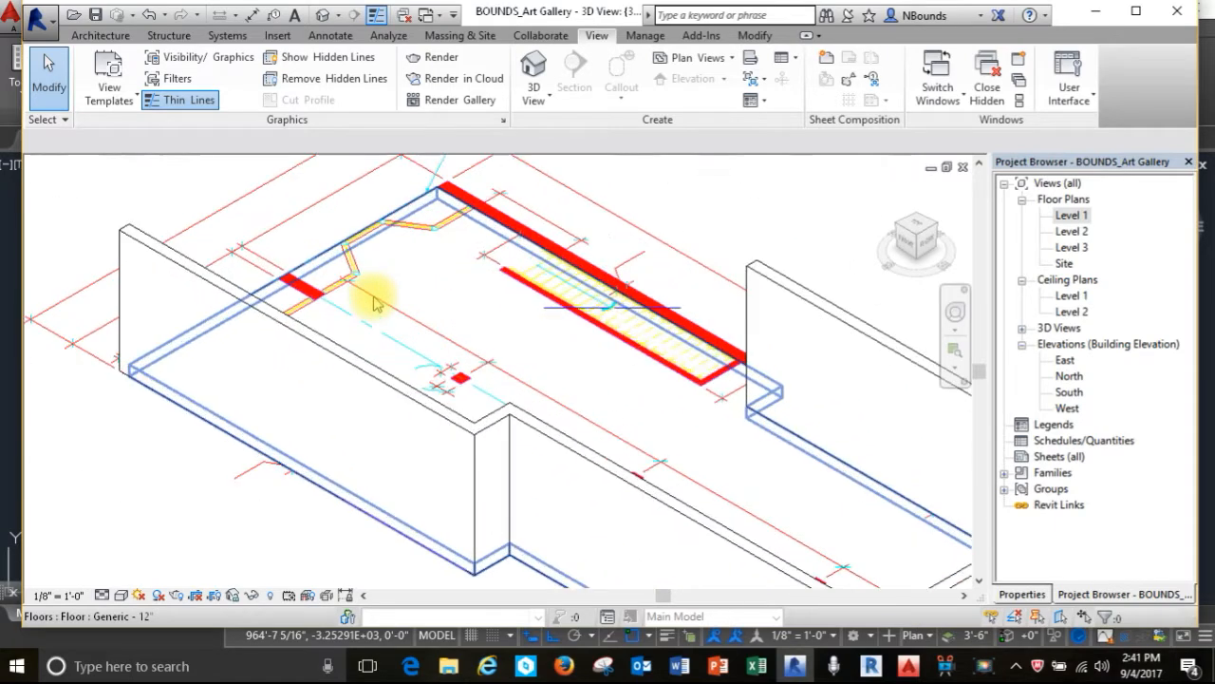
pyautogui.click(374, 299)
pyautogui.scroll(-2, 169, 351)
pyautogui.scroll(-5, 122, 272)
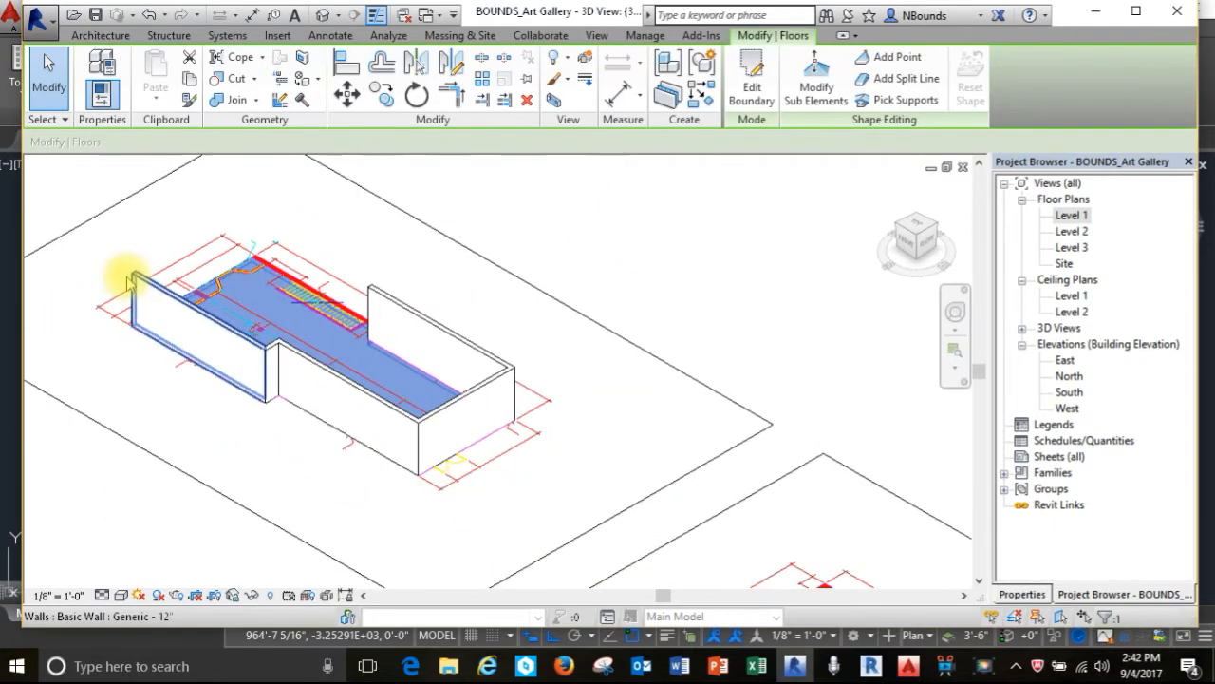
pyautogui.press('Escape')
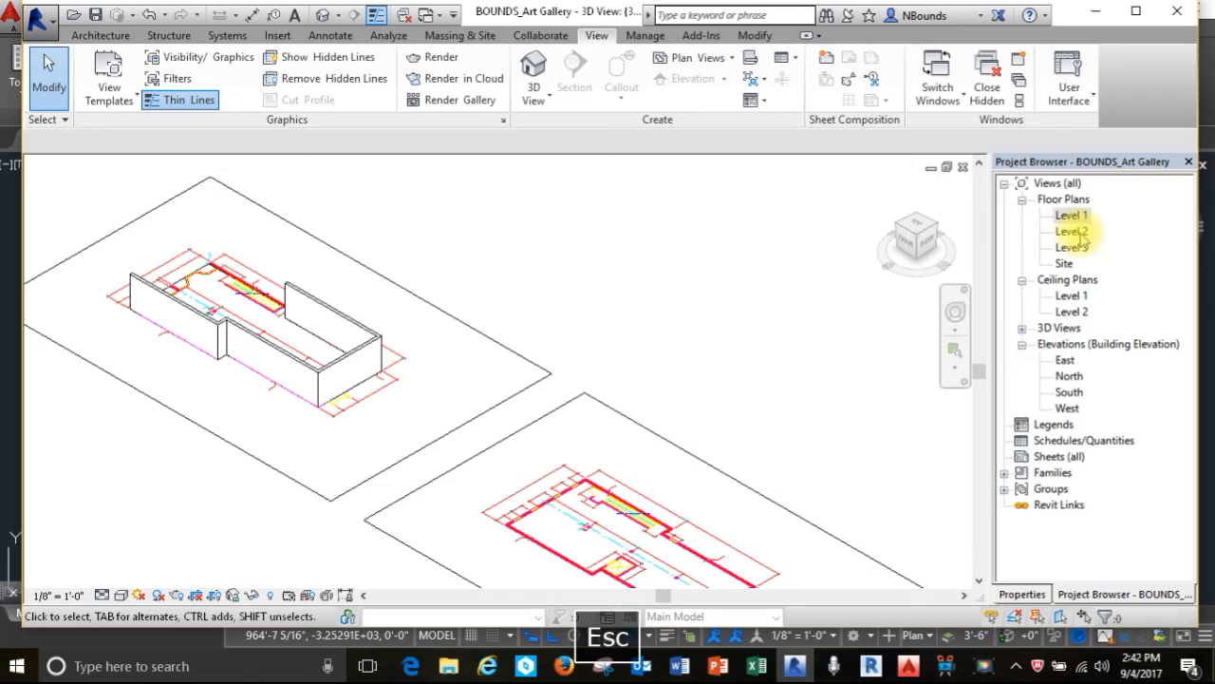
# Open the Level 2 floor plan and bring the second-floor CAD drawing into view.
pyautogui.doubleClick(1075, 231)
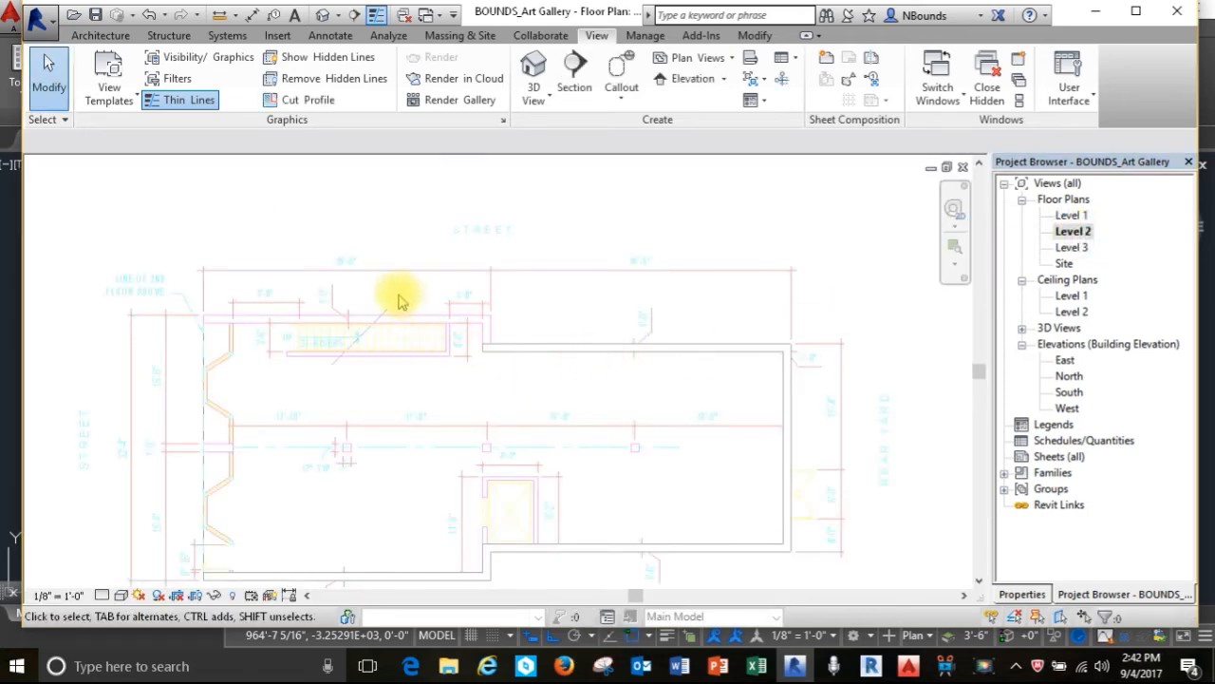
pyautogui.scroll(-6, 285, 305)
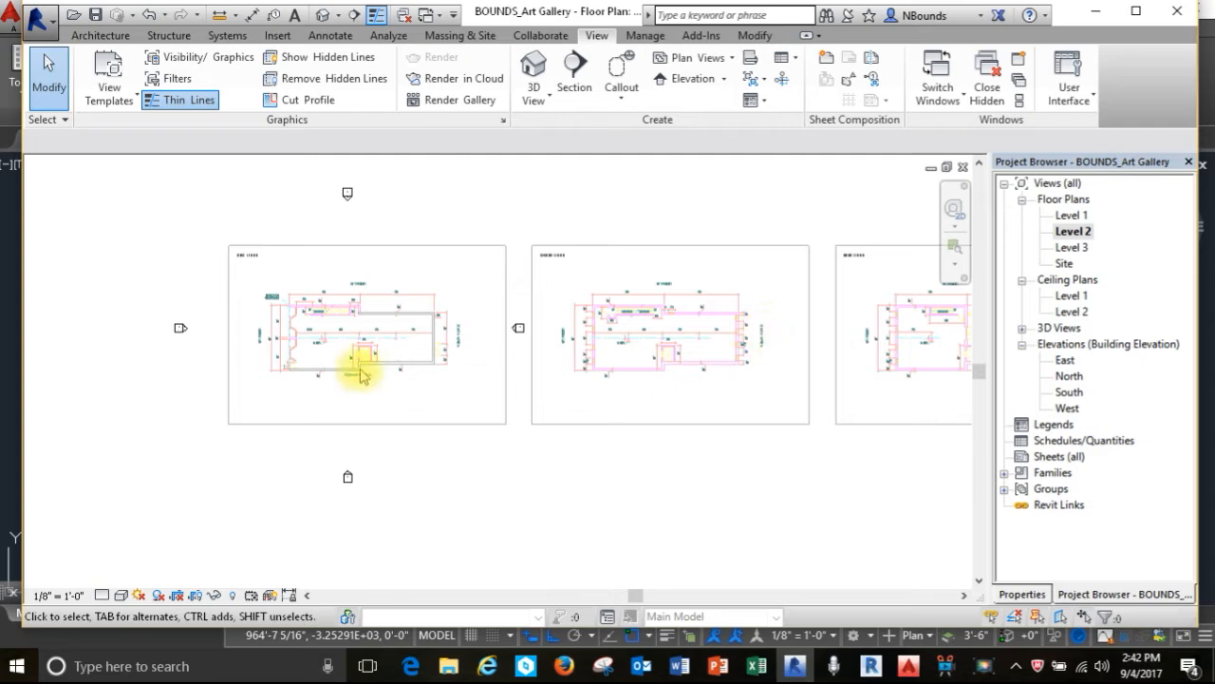
pyautogui.scroll(5, 739, 342)
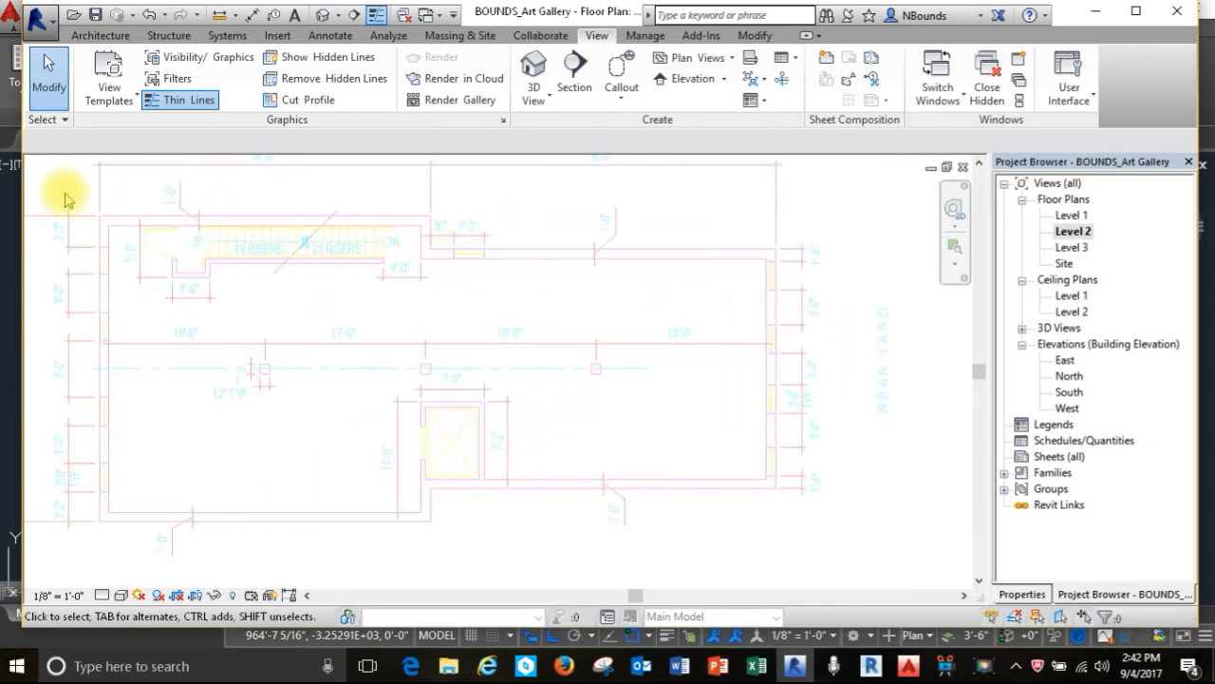
# Draw Generic - 12" architectural walls from Level 2 up to Level 3 along the stair side and down the jog, about 3'-6".
pyautogui.click(96, 38)
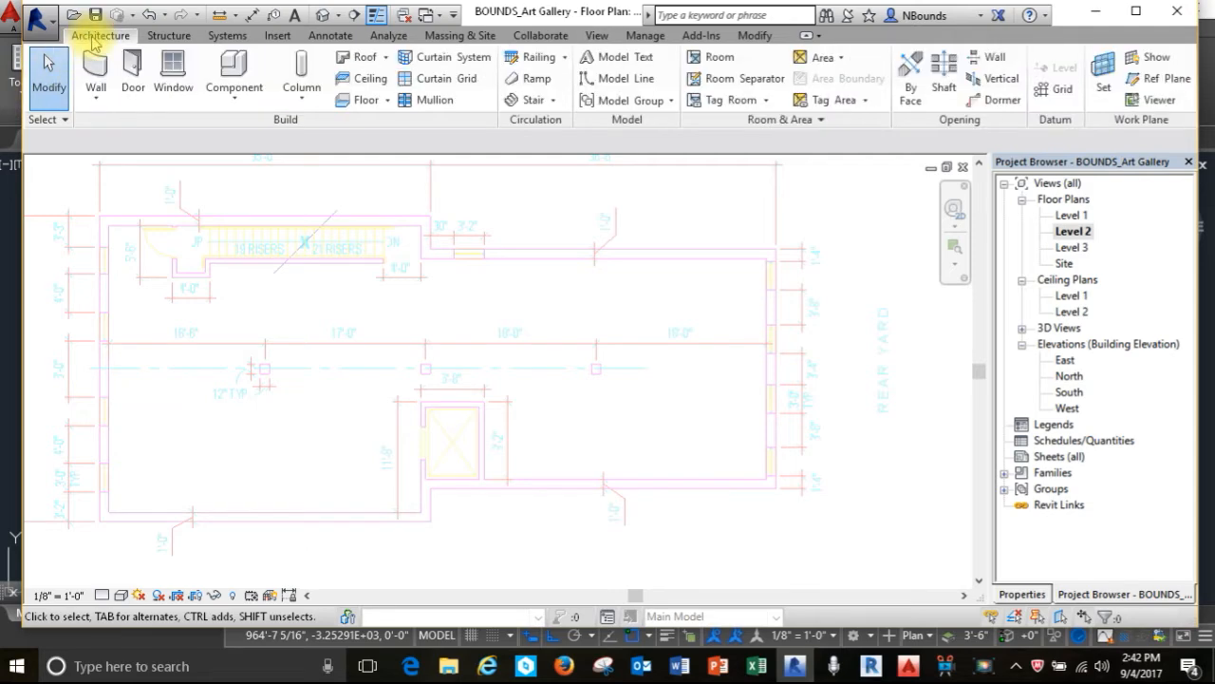
pyautogui.click(92, 91)
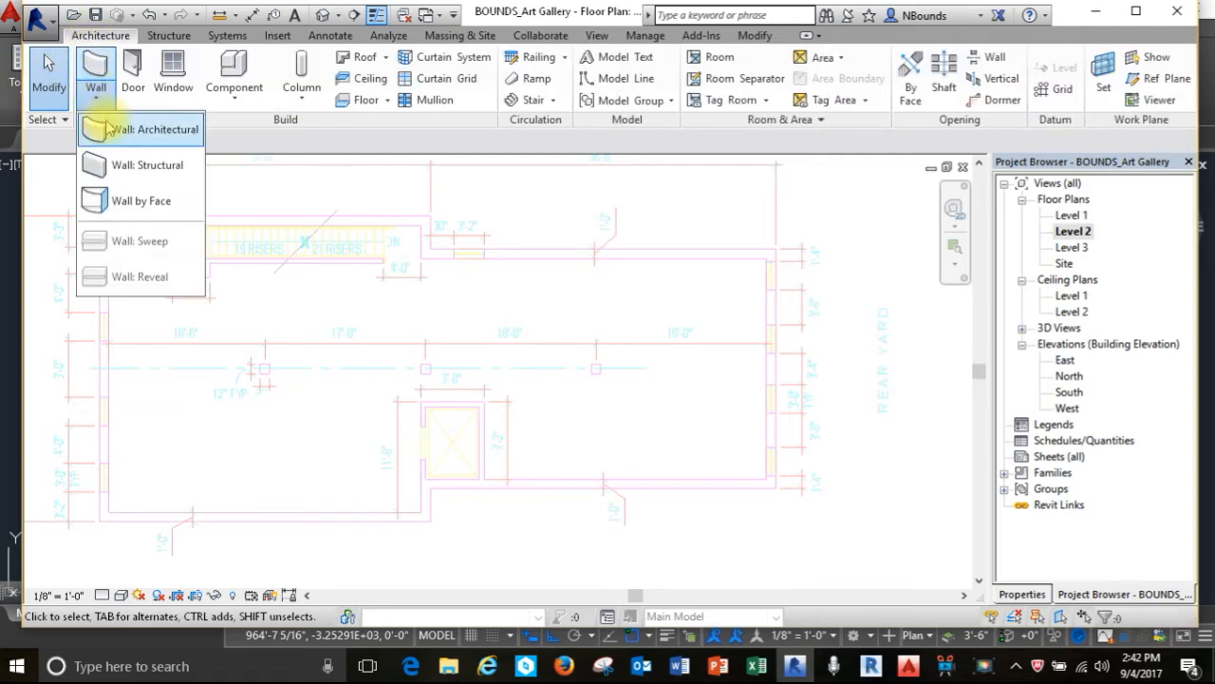
pyautogui.click(107, 128)
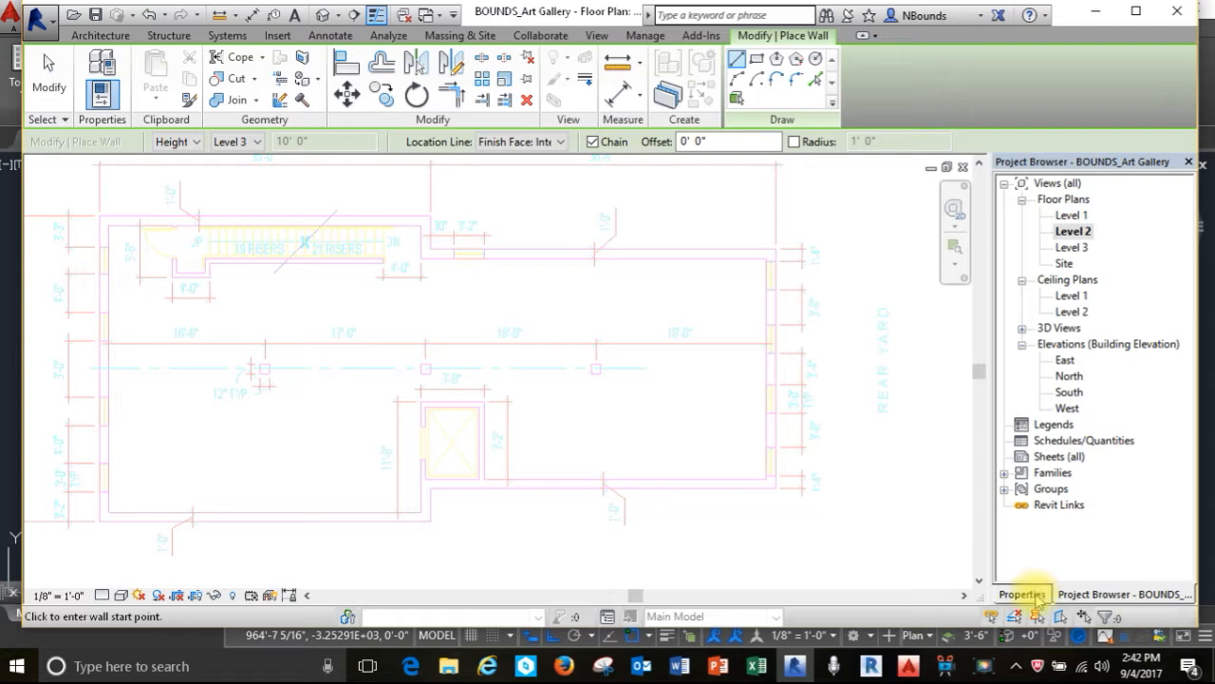
pyautogui.click(1035, 593)
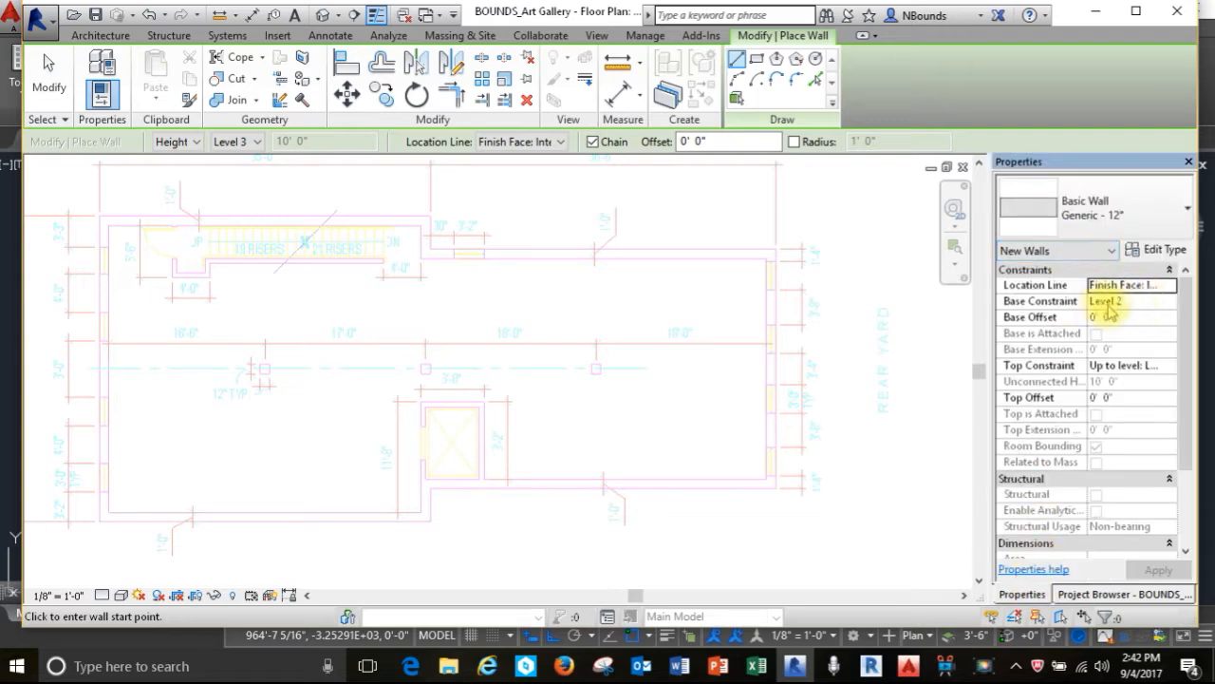
pyautogui.scroll(4, 89, 217)
pyautogui.click(112, 226)
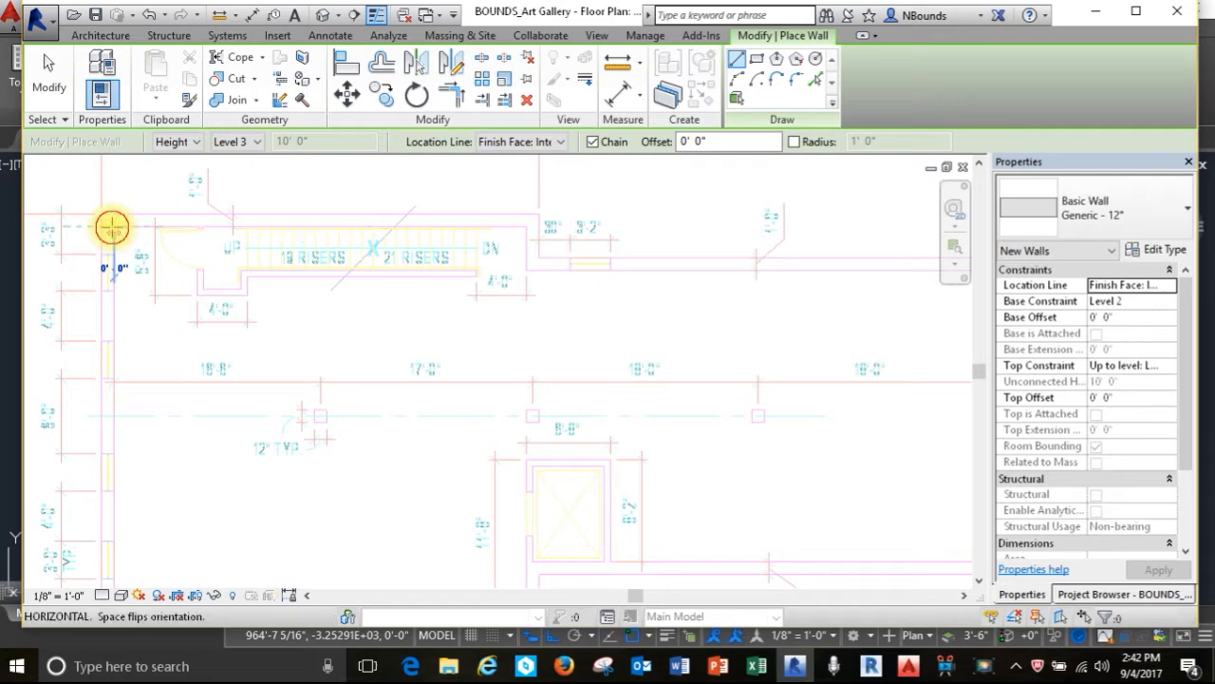
pyautogui.click(528, 227)
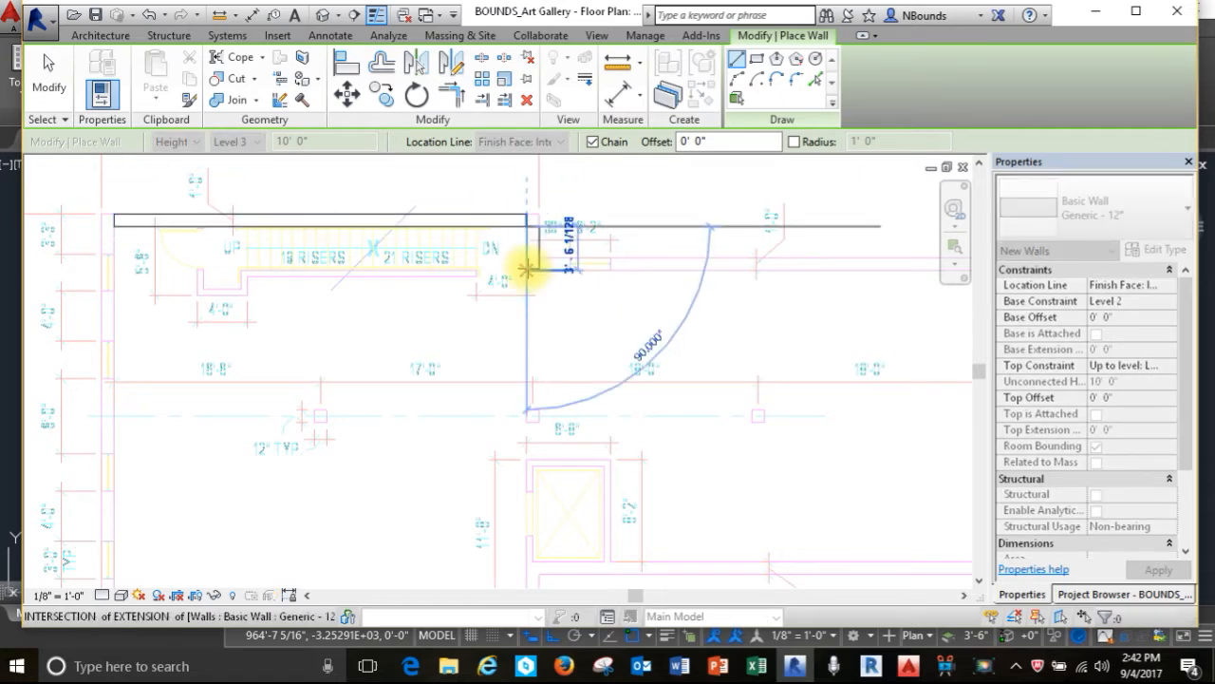
pyautogui.scroll(-3, 522, 258)
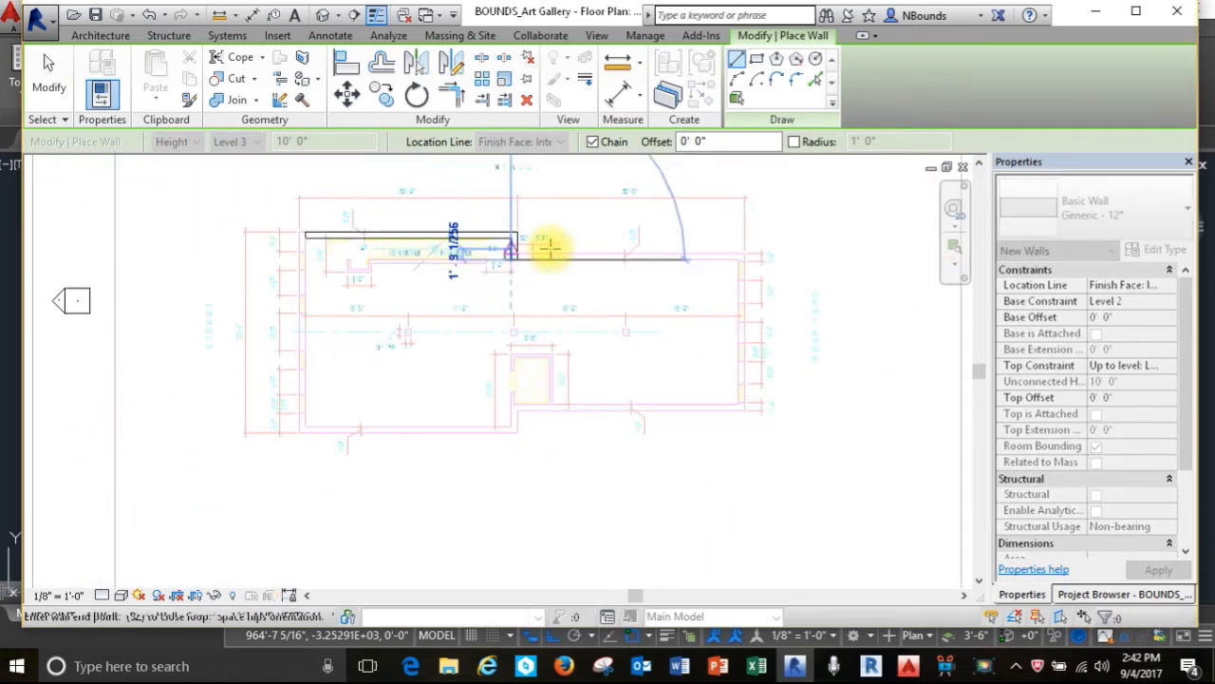
# Continue the wall chain around the rear section, lower jog, lower front wall and street wall back to its starting corner, then end the command.
pyautogui.click(737, 259)
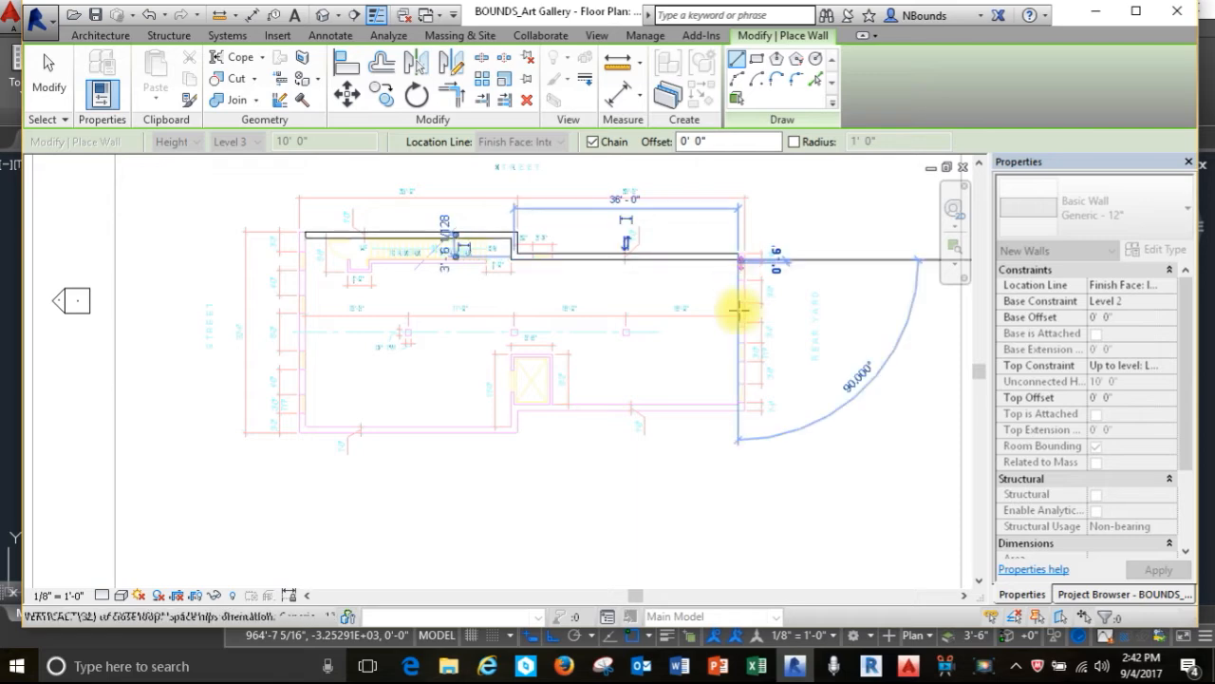
pyautogui.click(738, 406)
pyautogui.click(510, 406)
pyautogui.click(513, 427)
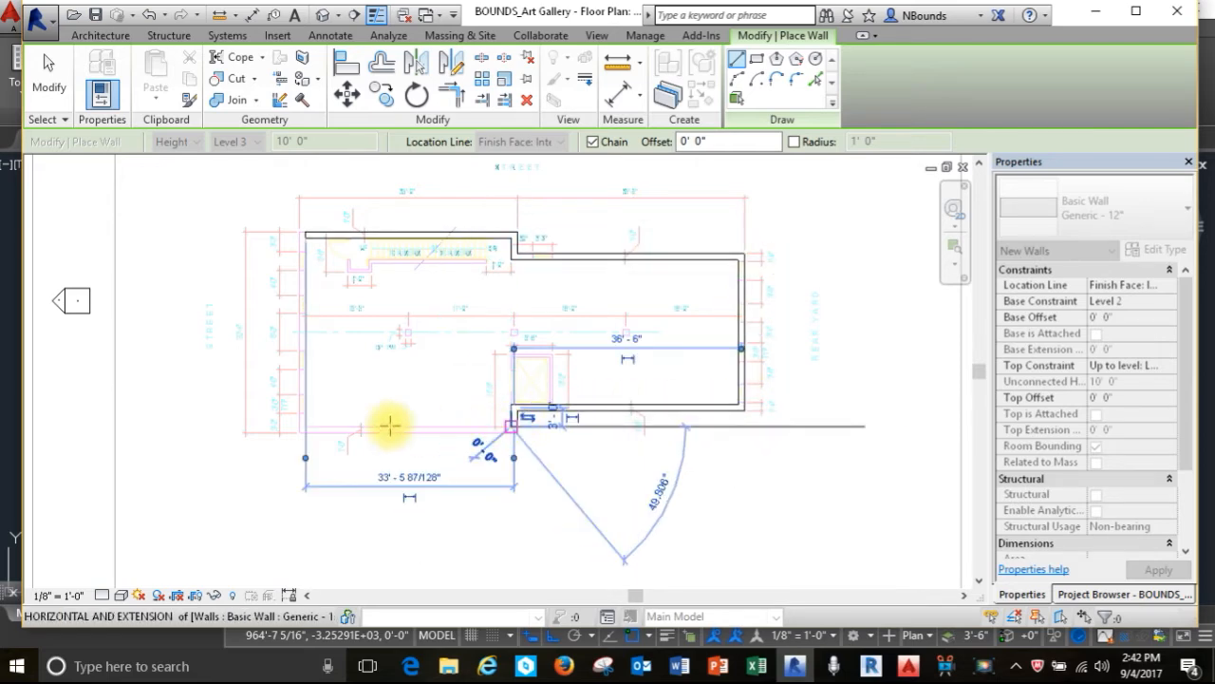
pyautogui.click(300, 424)
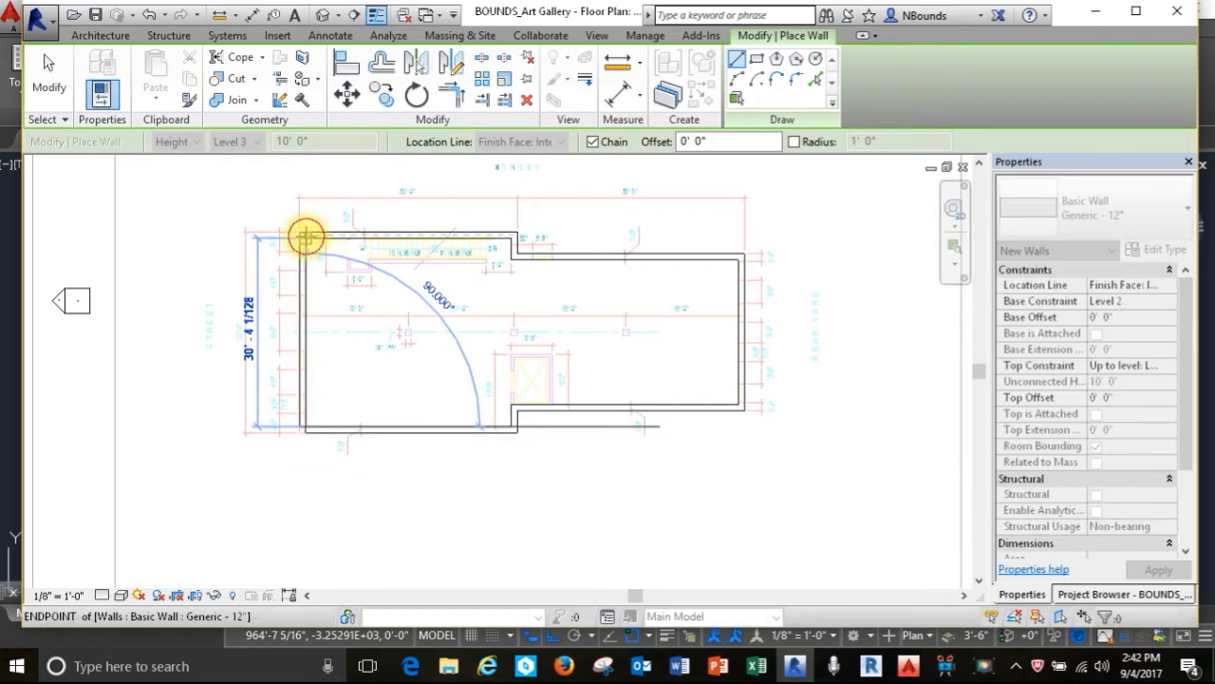
pyautogui.click(306, 236)
pyautogui.press('Escape')
pyautogui.press('Escape')
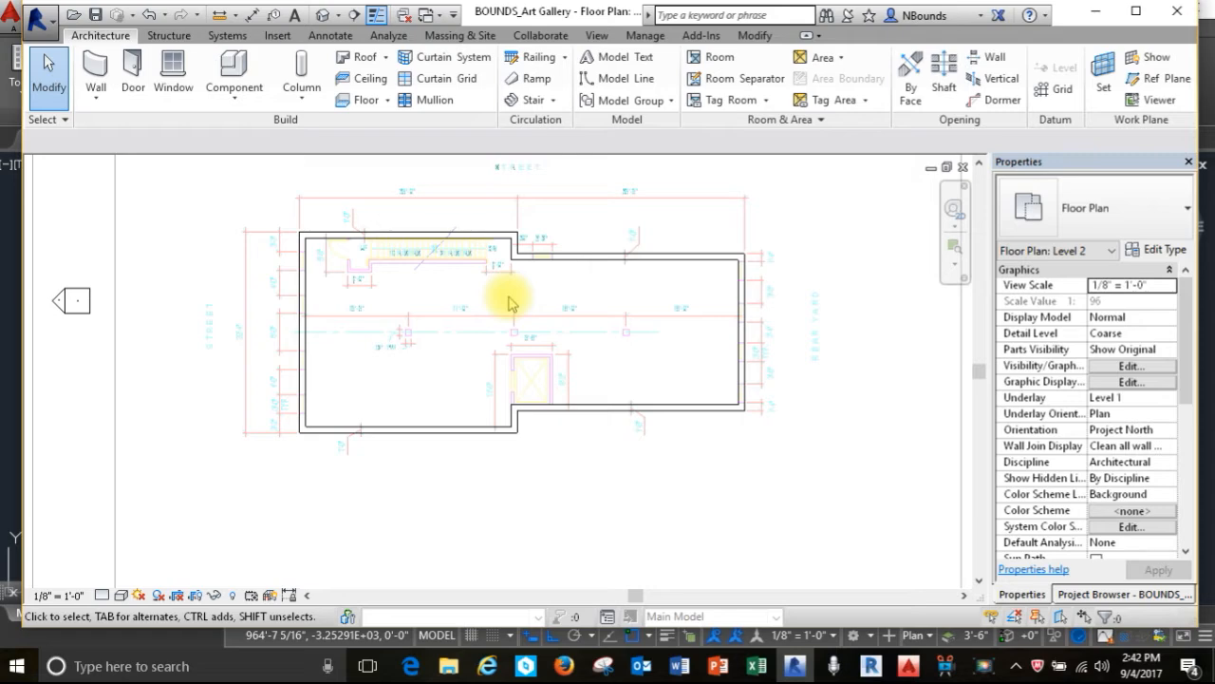
# Examine the new Level 2 walls in the default 3D view, from the front and in isometric, against the Level 1 walls.
pyautogui.scroll(-3, 492, 300)
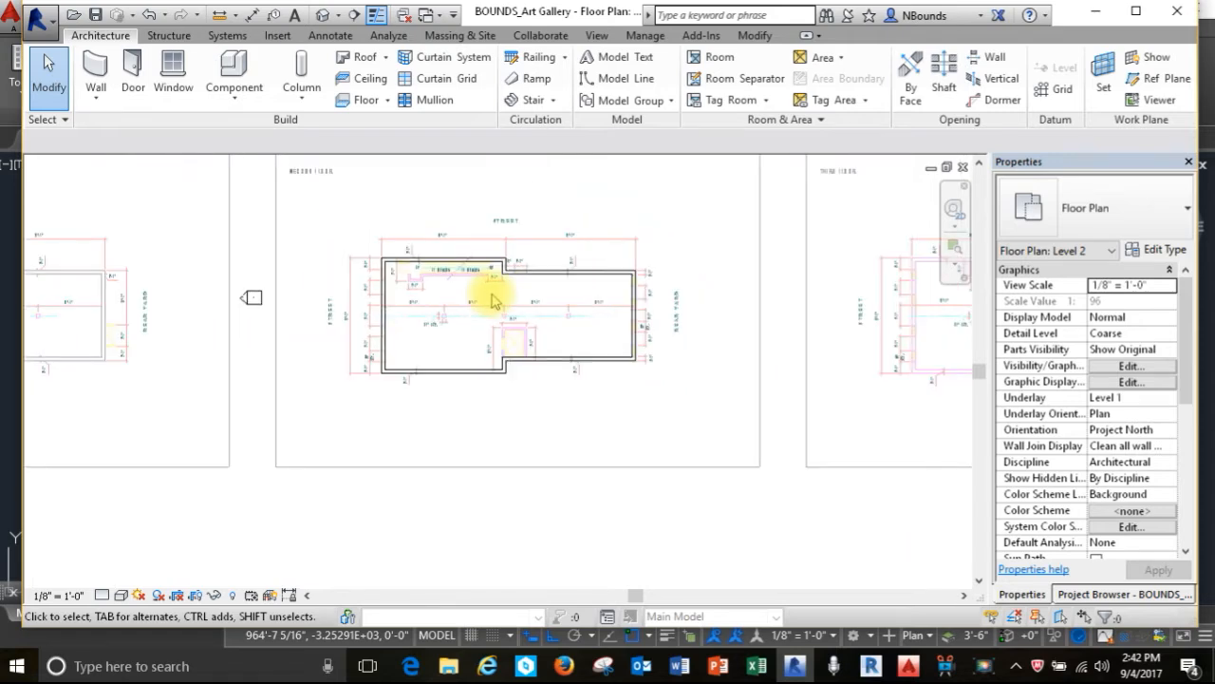
pyautogui.scroll(-2, 491, 300)
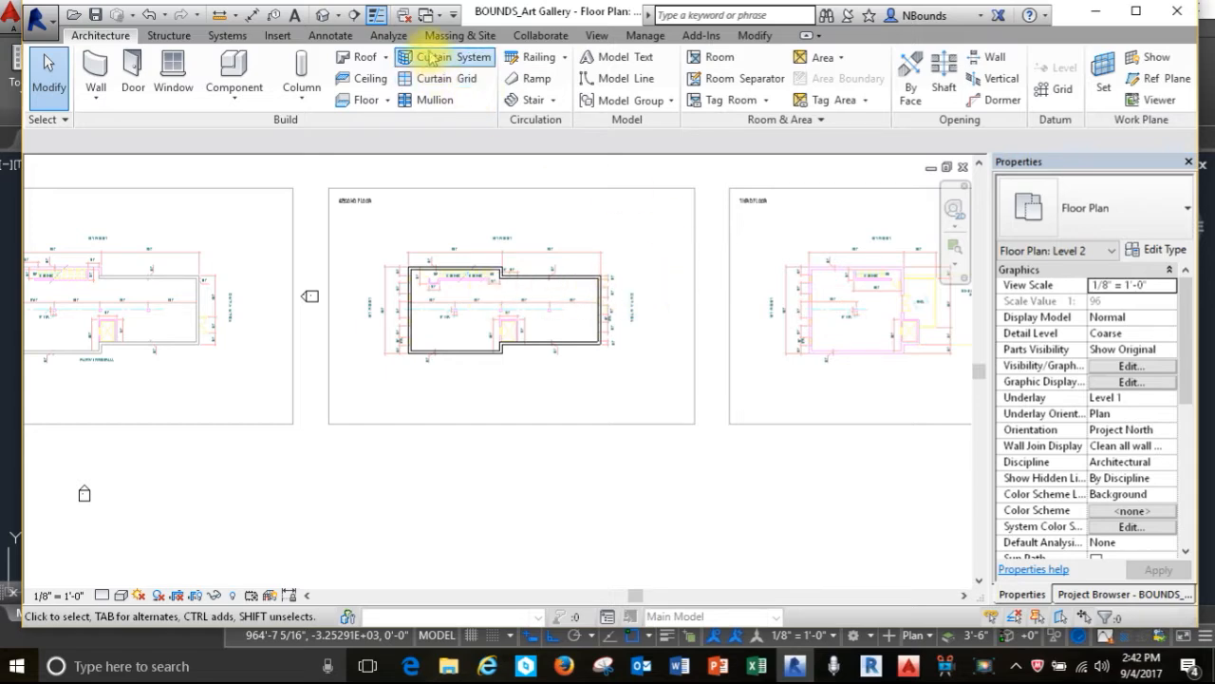
pyautogui.click(593, 36)
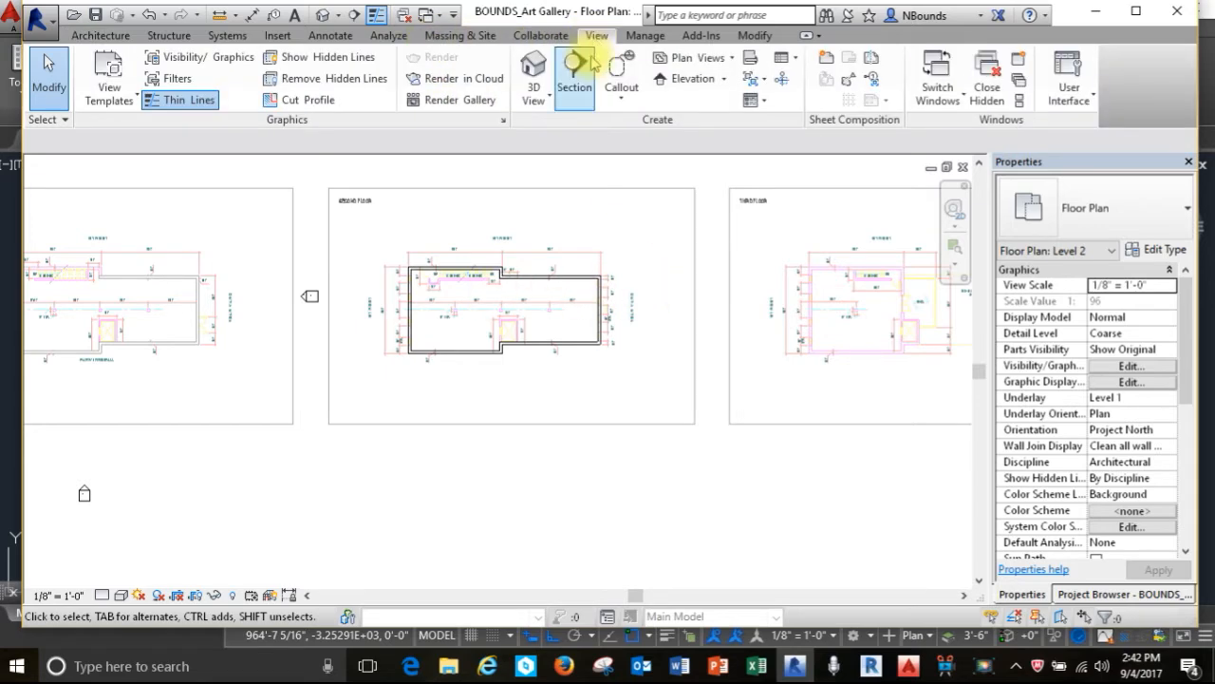
pyautogui.click(533, 85)
pyautogui.click(548, 133)
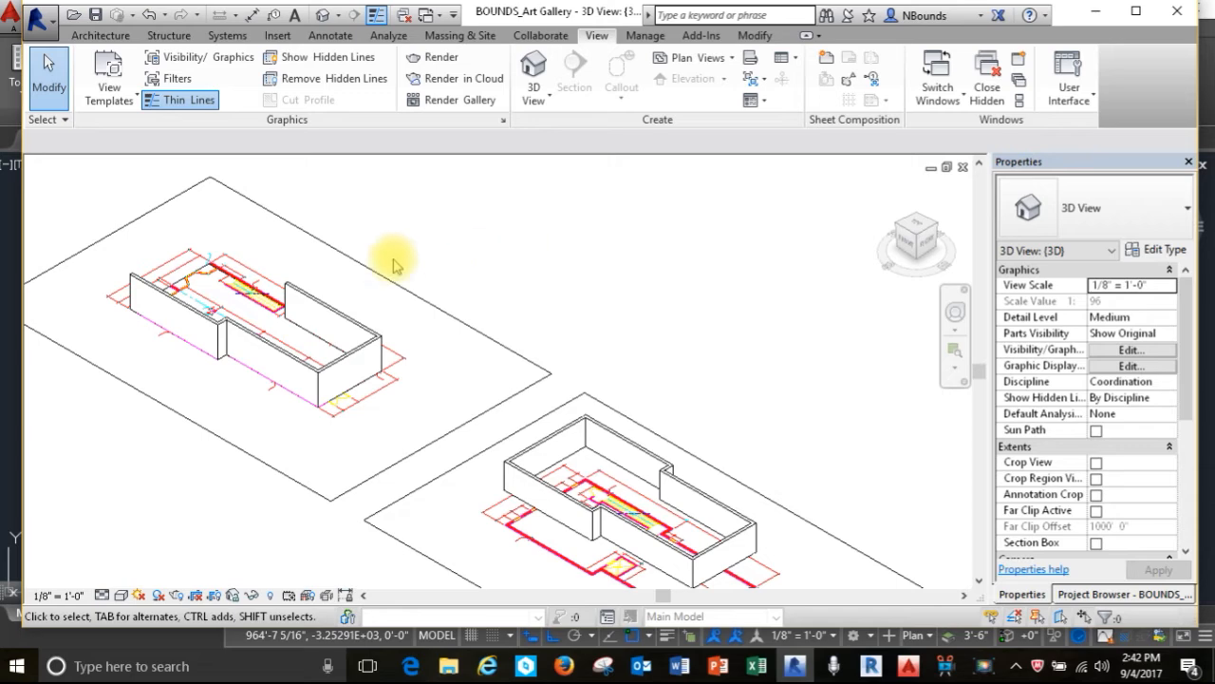
pyautogui.scroll(-3, 258, 244)
pyautogui.scroll(2, 569, 495)
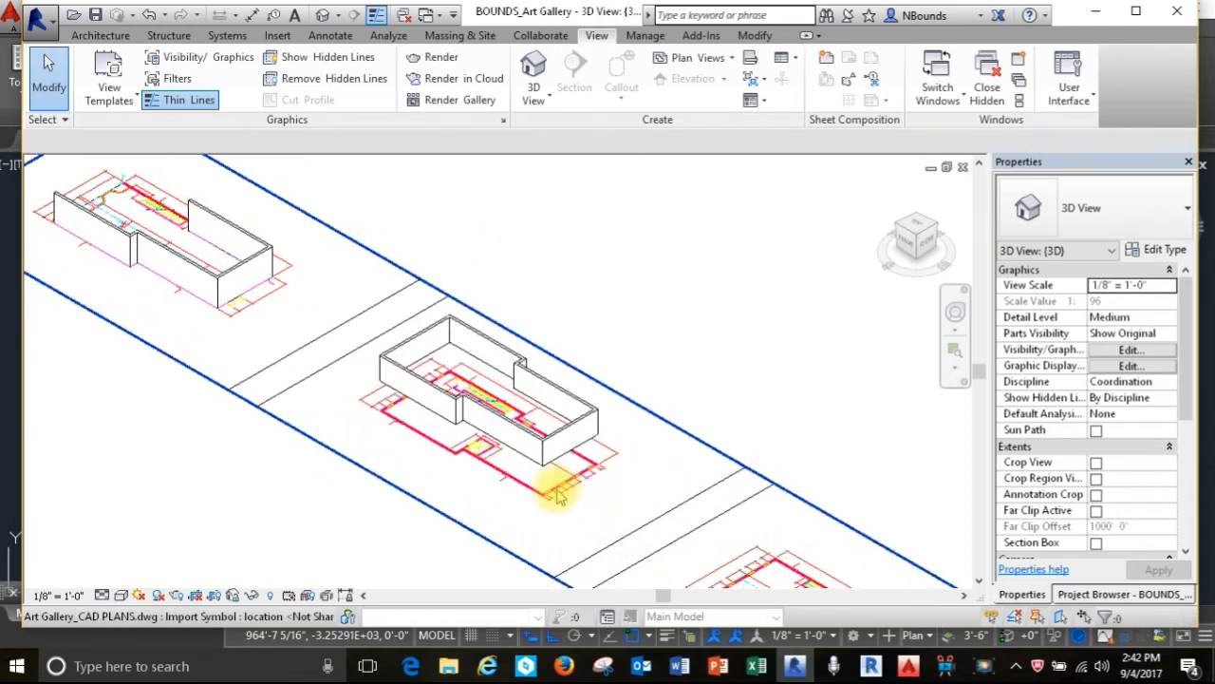
pyautogui.click(907, 242)
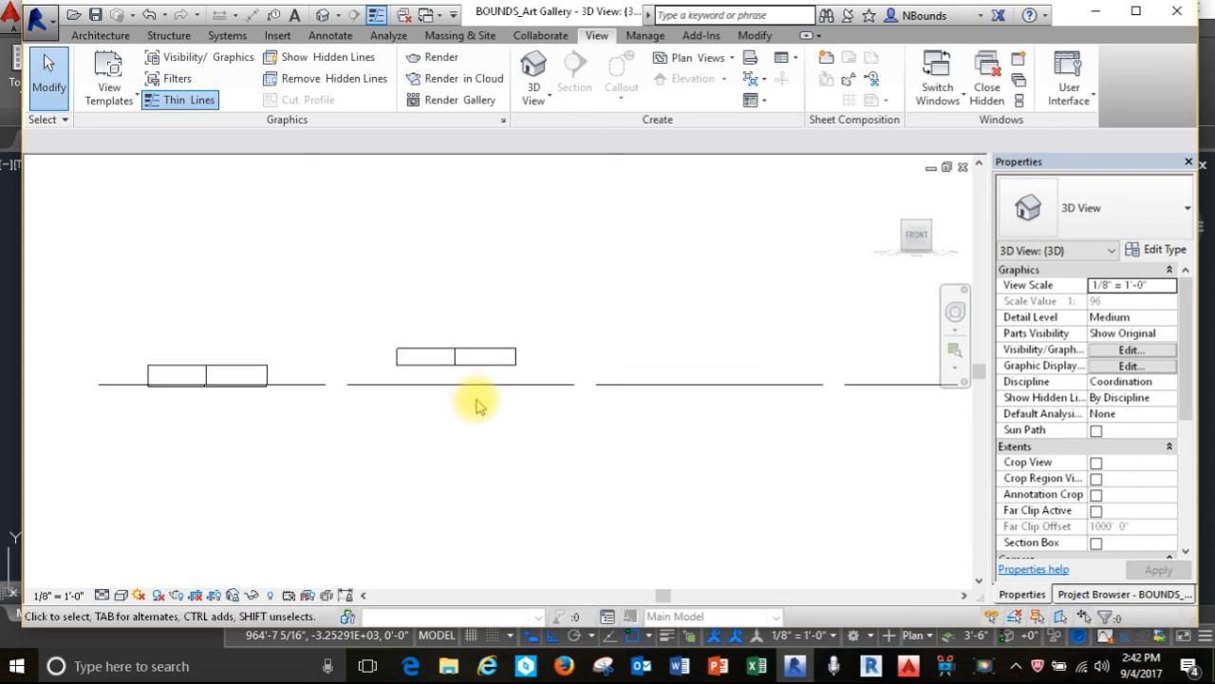
pyautogui.moveTo(944, 232)
pyautogui.click(935, 230)
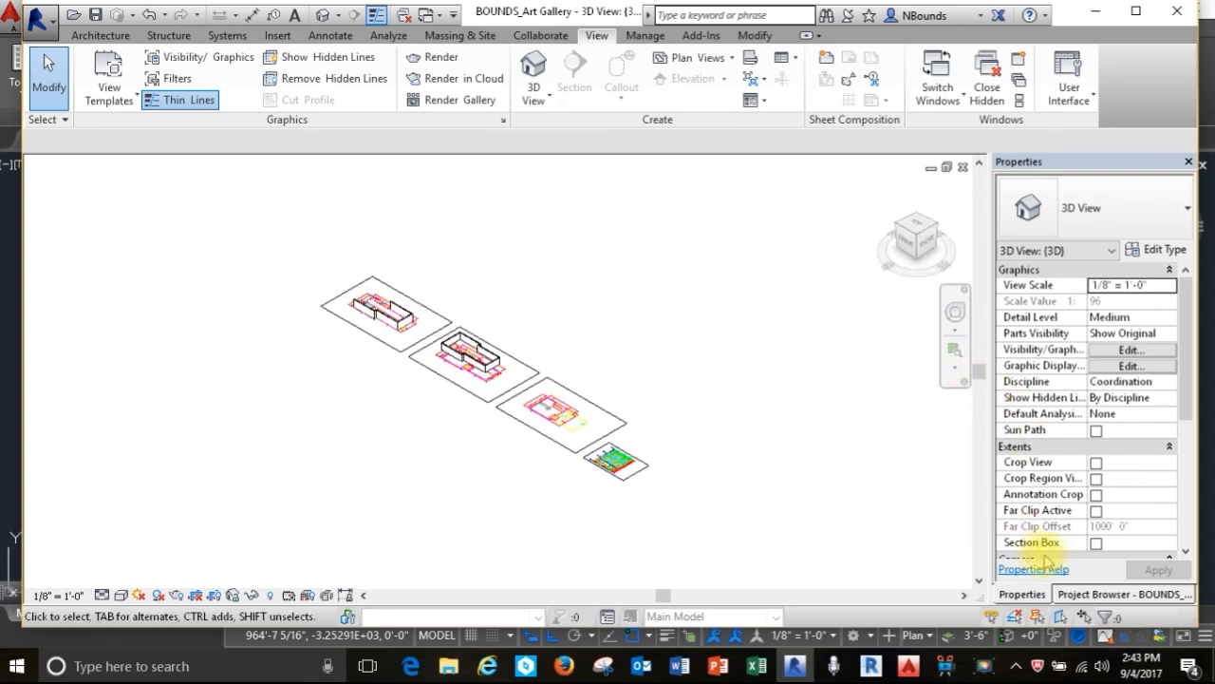
# Open the Level 3 floor plan and set its underlay to Level 1 to show the linked CAD plans.
pyautogui.click(1091, 594)
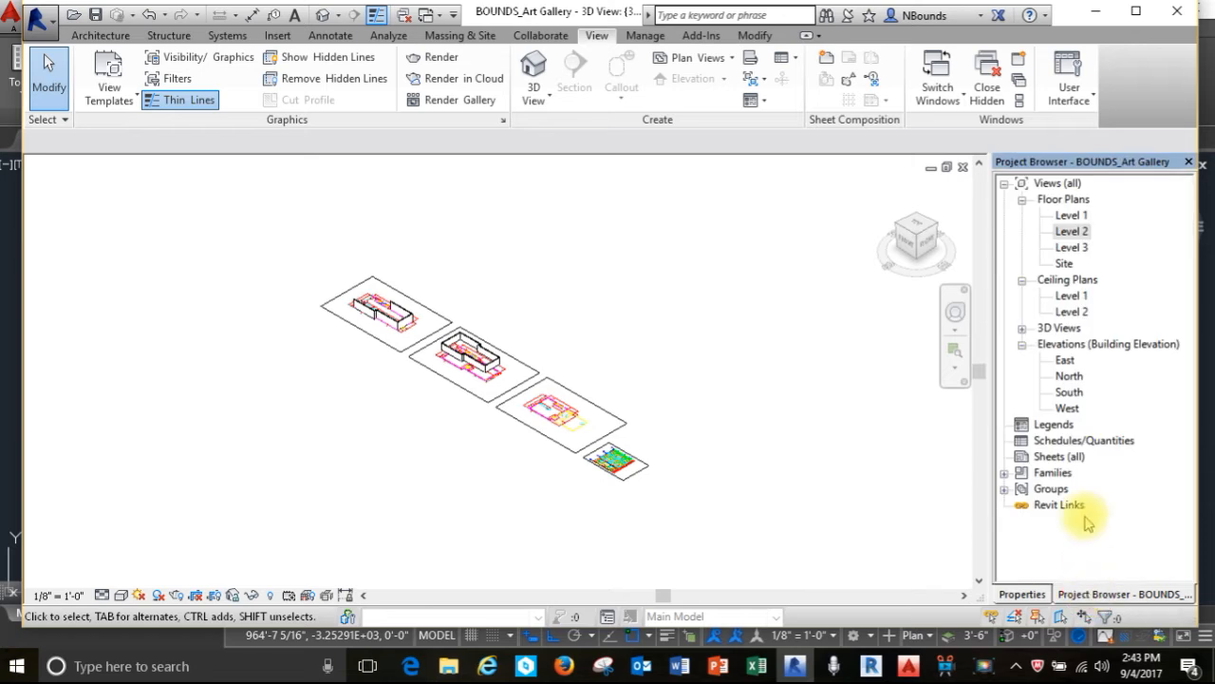
pyautogui.doubleClick(1067, 247)
pyautogui.scroll(-4, 323, 328)
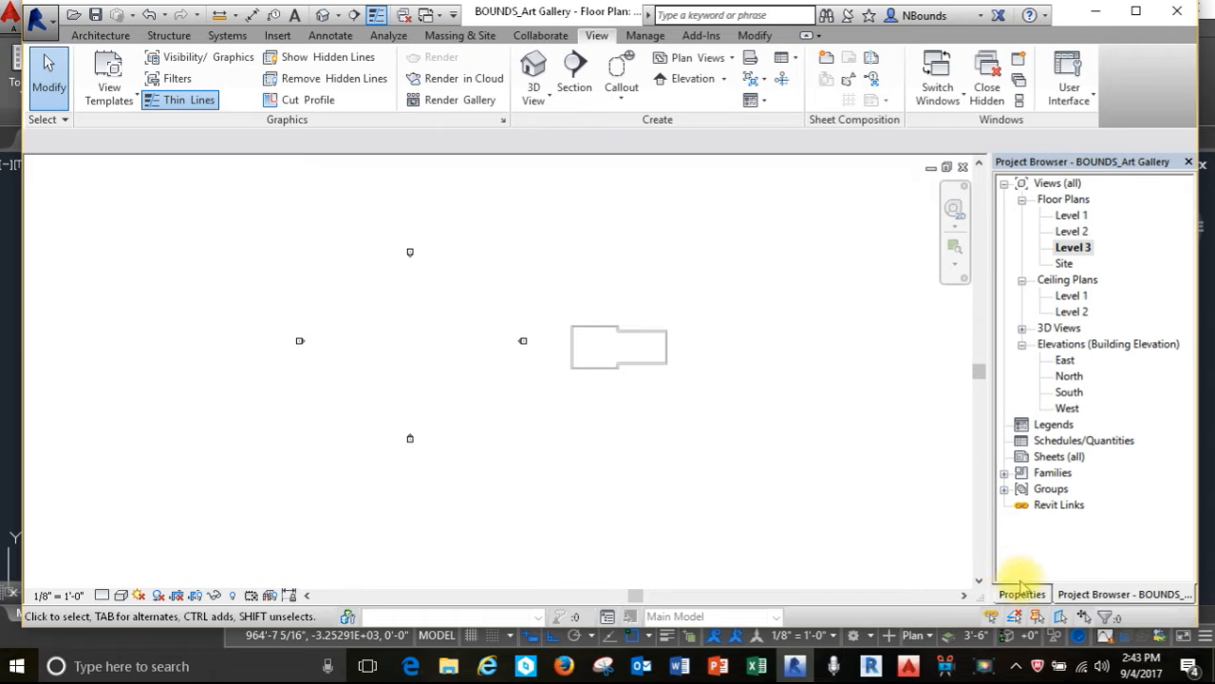
pyautogui.click(1020, 593)
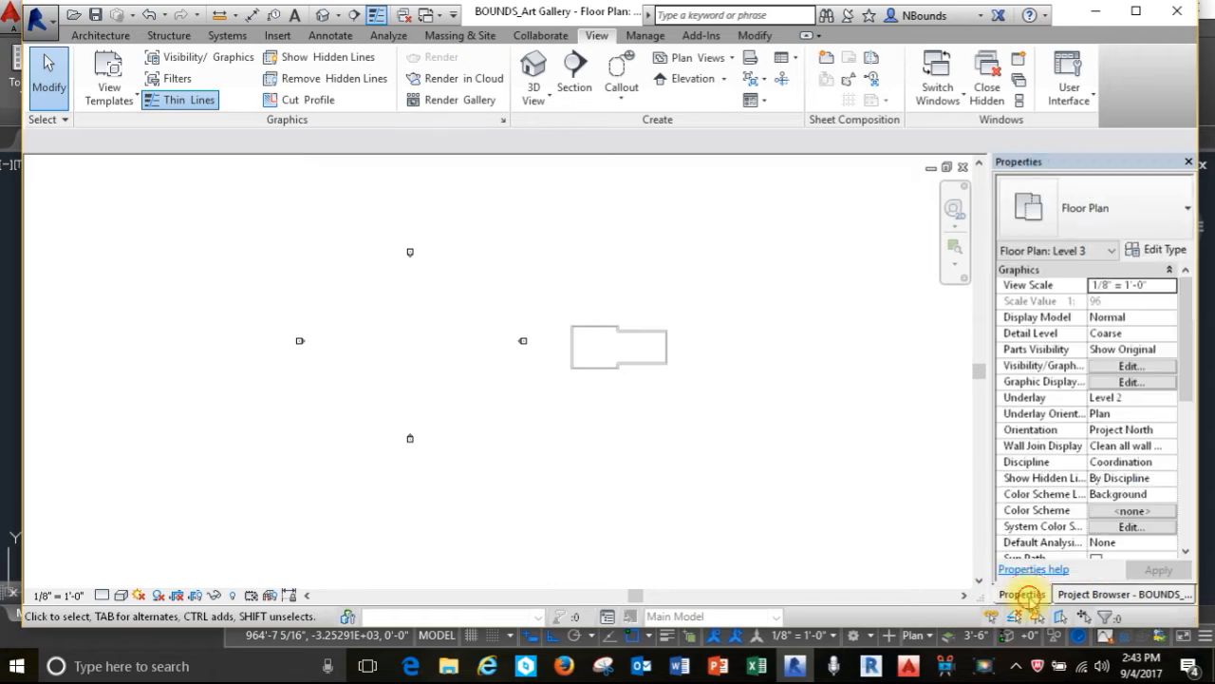
pyautogui.click(1167, 401)
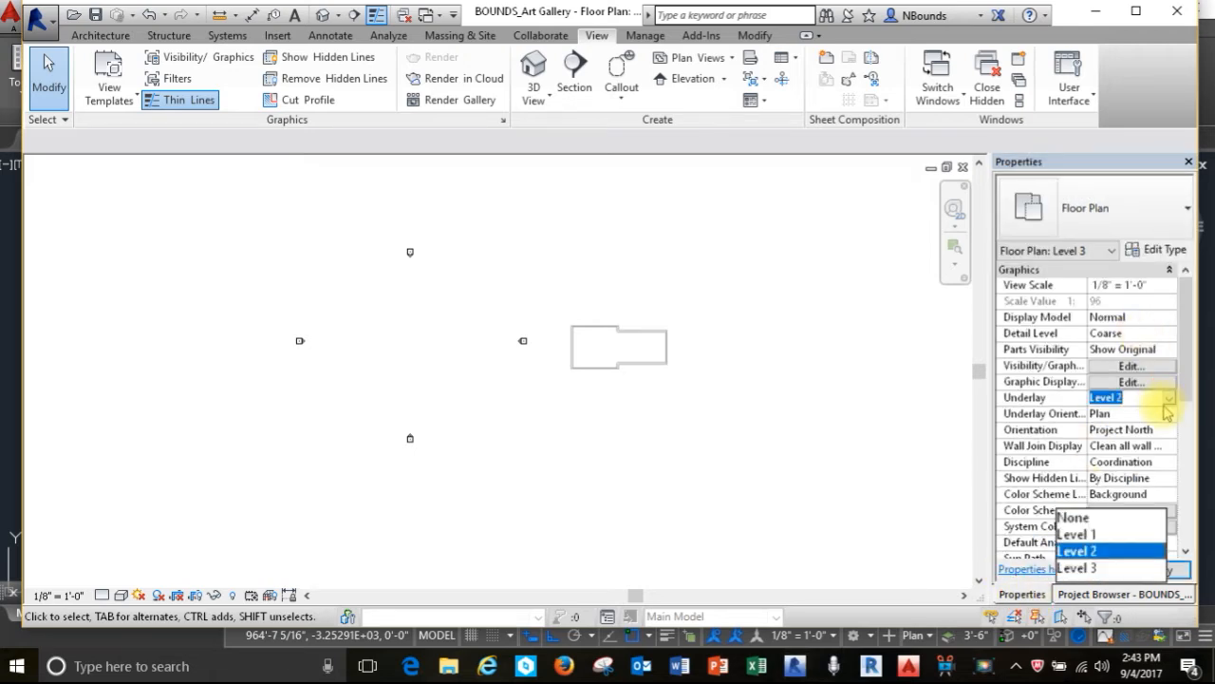
pyautogui.click(1067, 534)
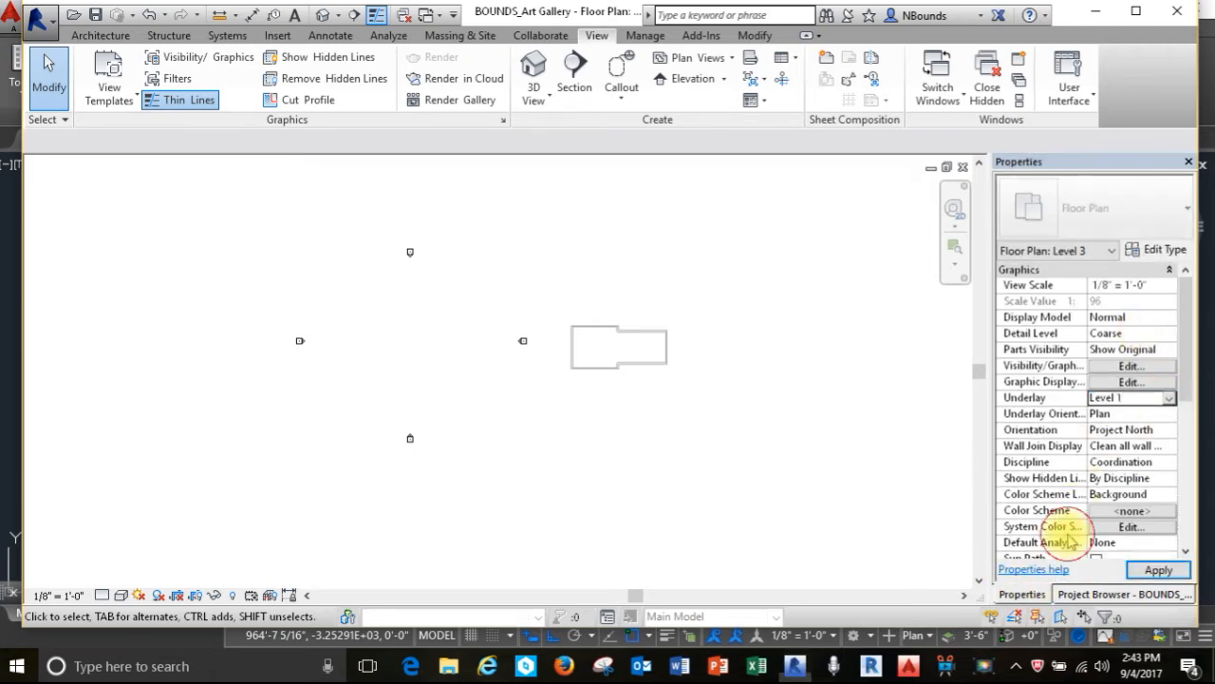
pyautogui.click(1156, 570)
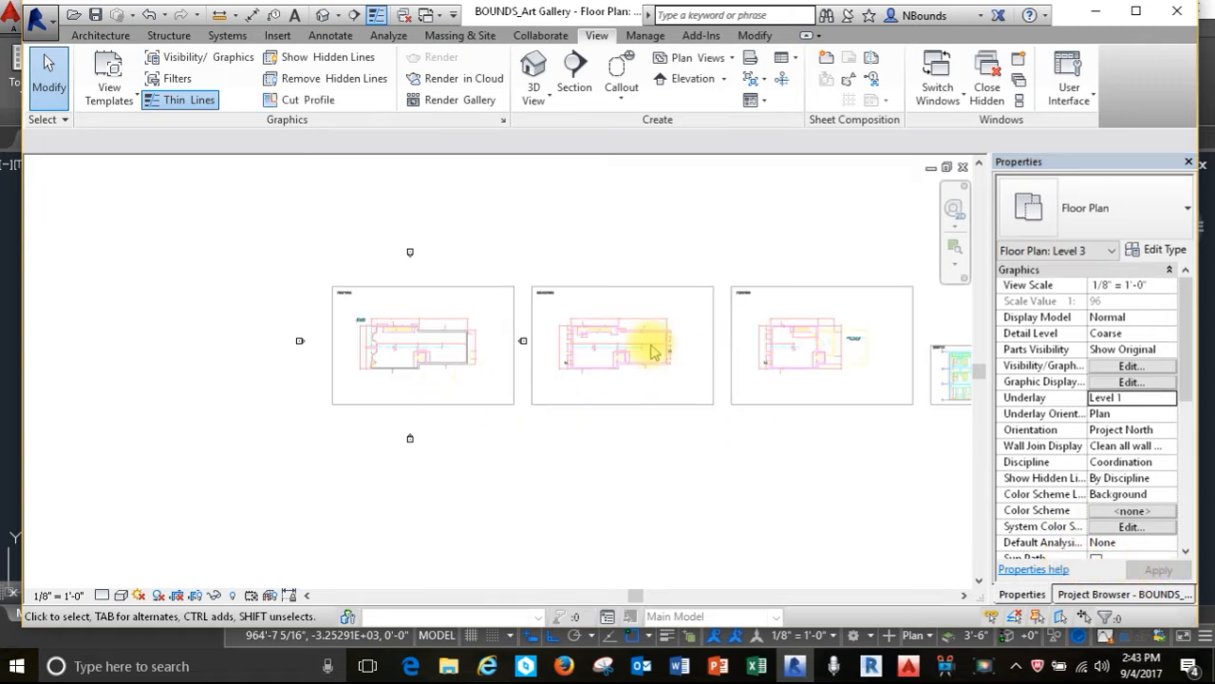
# Draw a closed chain of Generic - 12" walls from Level 3 up to Level 4 around the main third-floor rectangle, tracing the interior faces.
pyautogui.scroll(5, 651, 351)
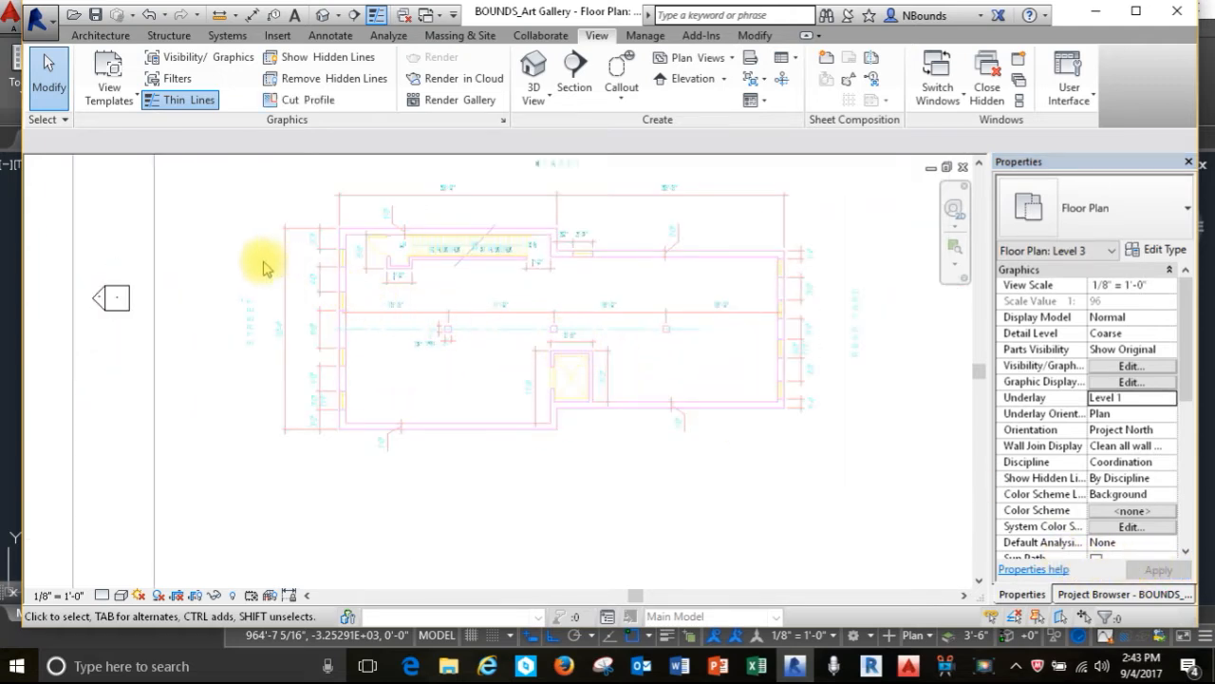
pyautogui.scroll(-5, 252, 261)
pyautogui.scroll(2, 694, 238)
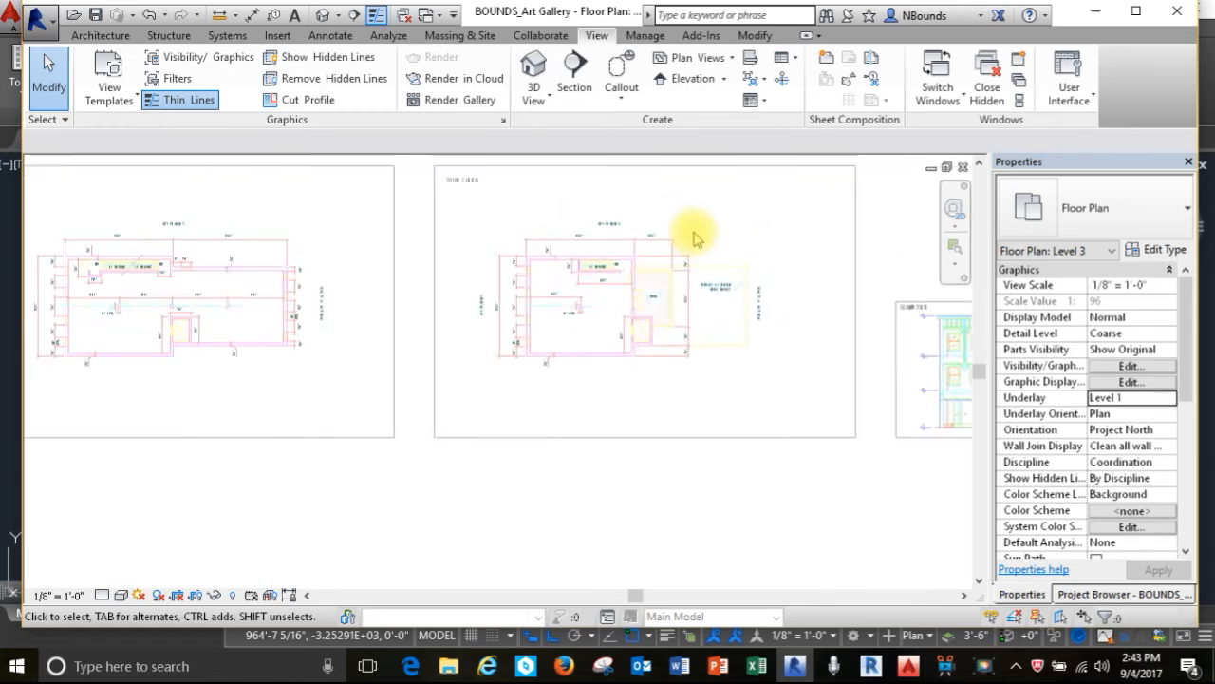
pyautogui.scroll(5, 513, 313)
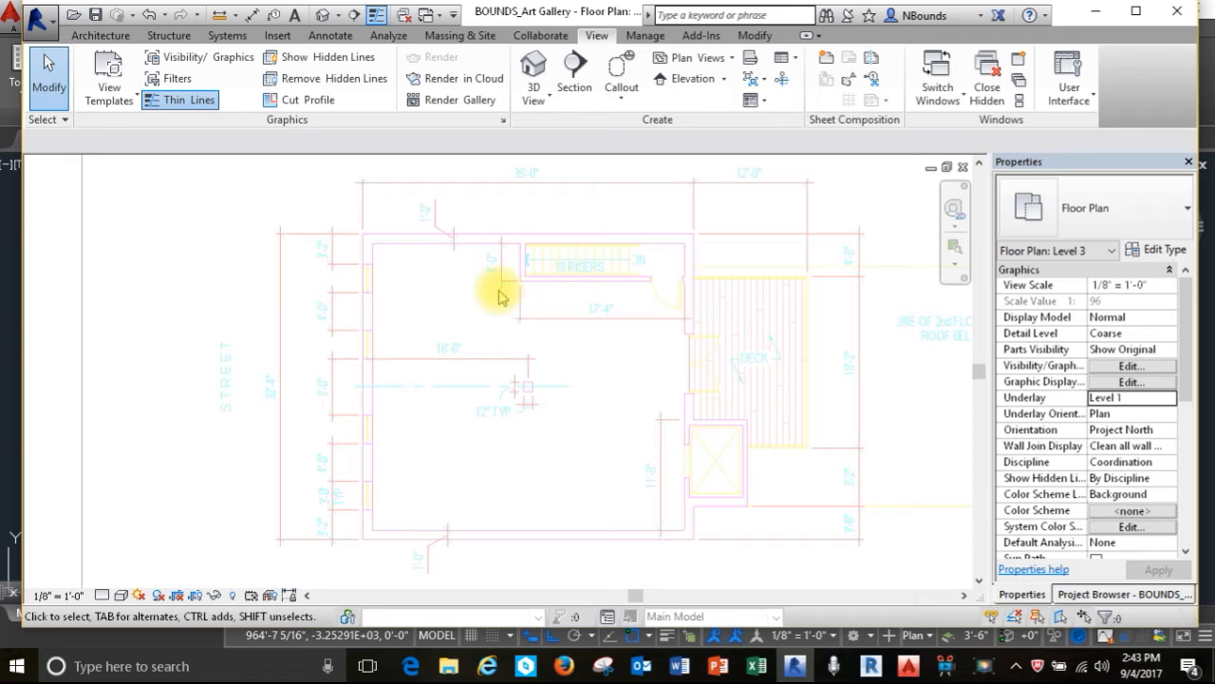
pyautogui.click(99, 36)
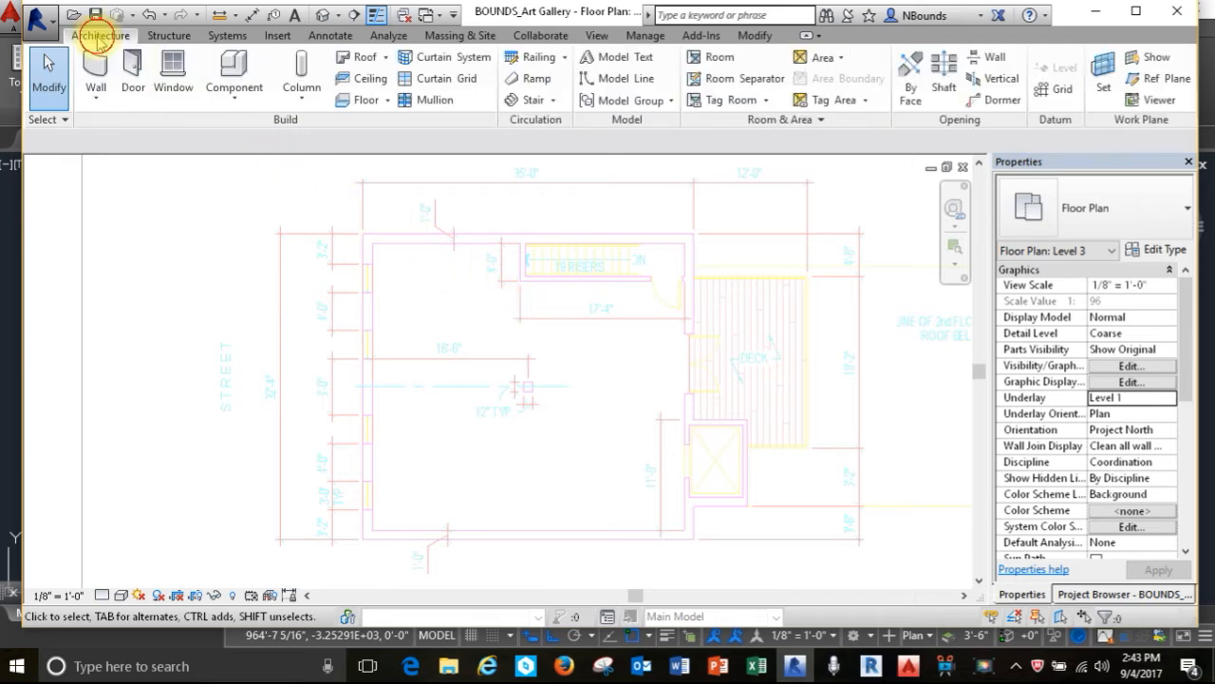
pyautogui.click(98, 86)
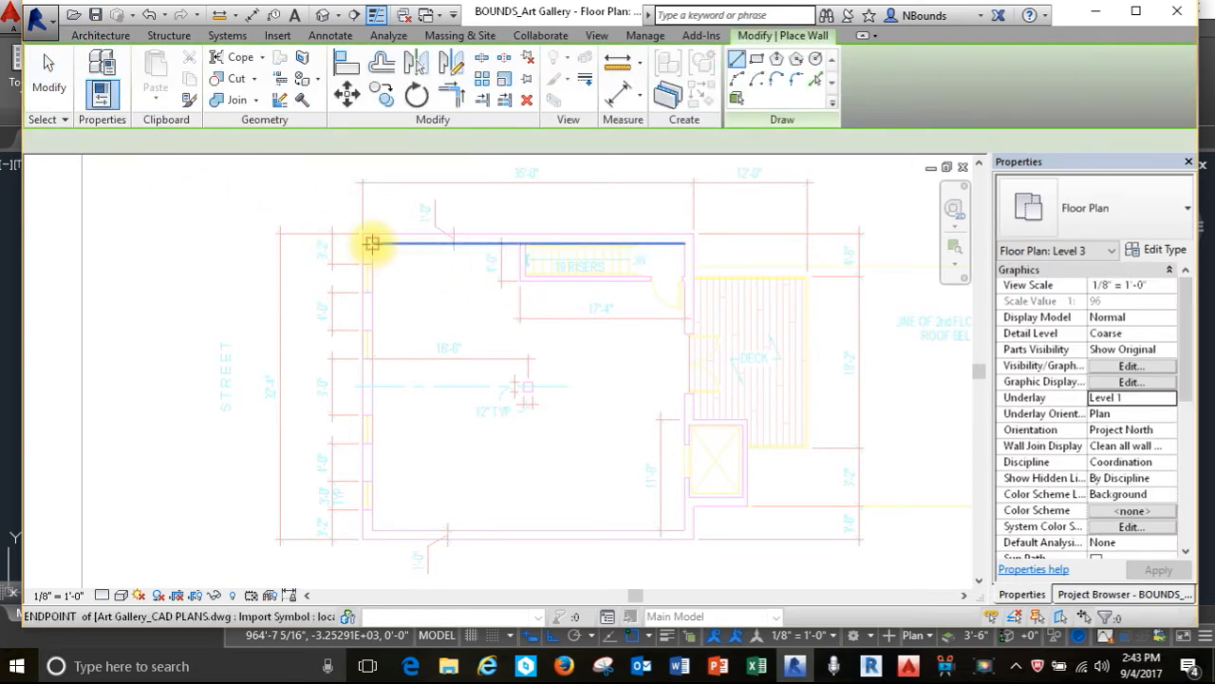
pyautogui.click(371, 239)
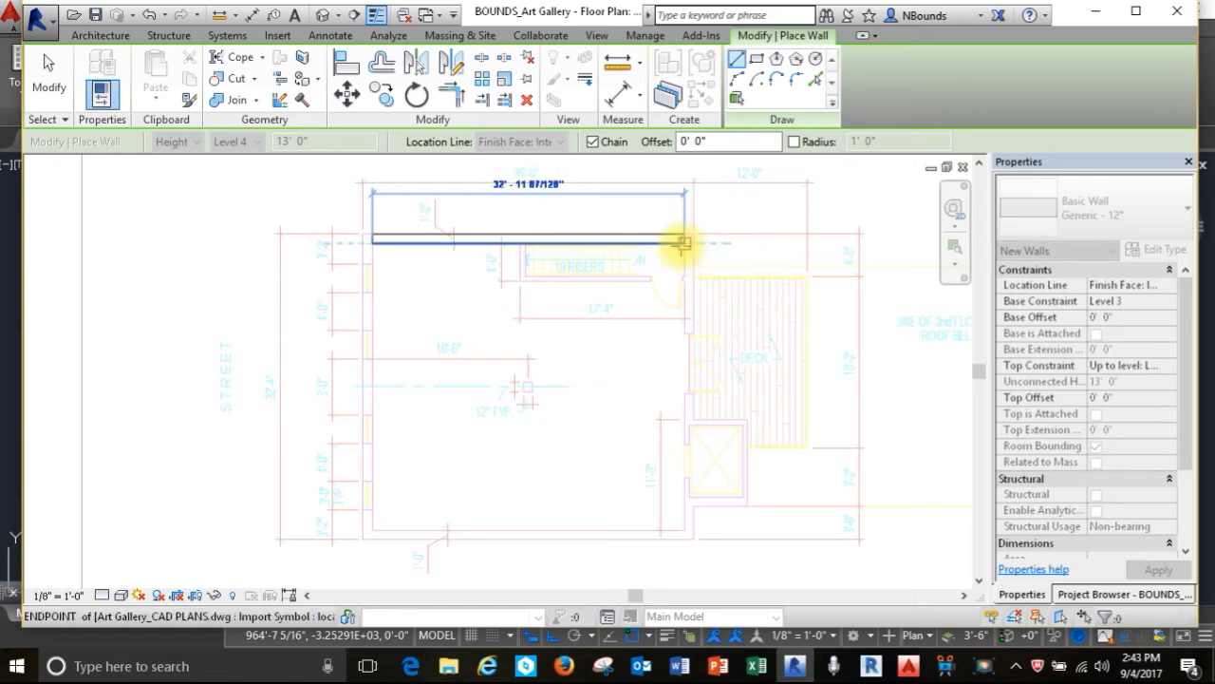
pyautogui.click(682, 243)
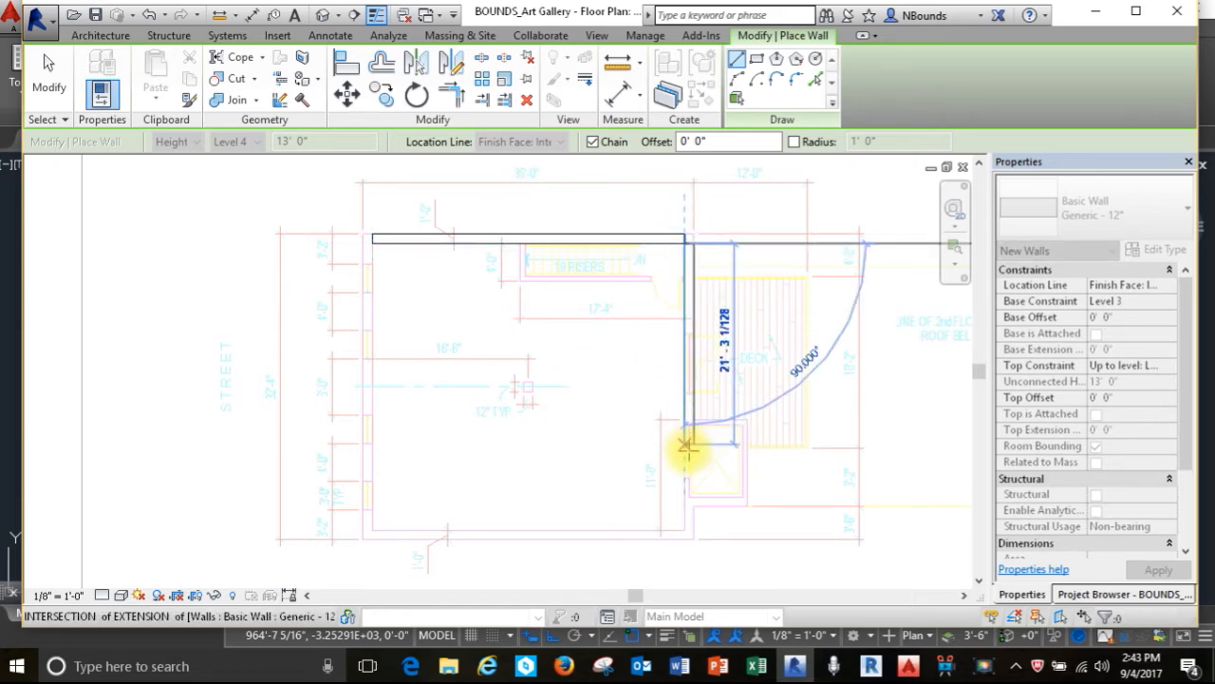
pyautogui.click(687, 527)
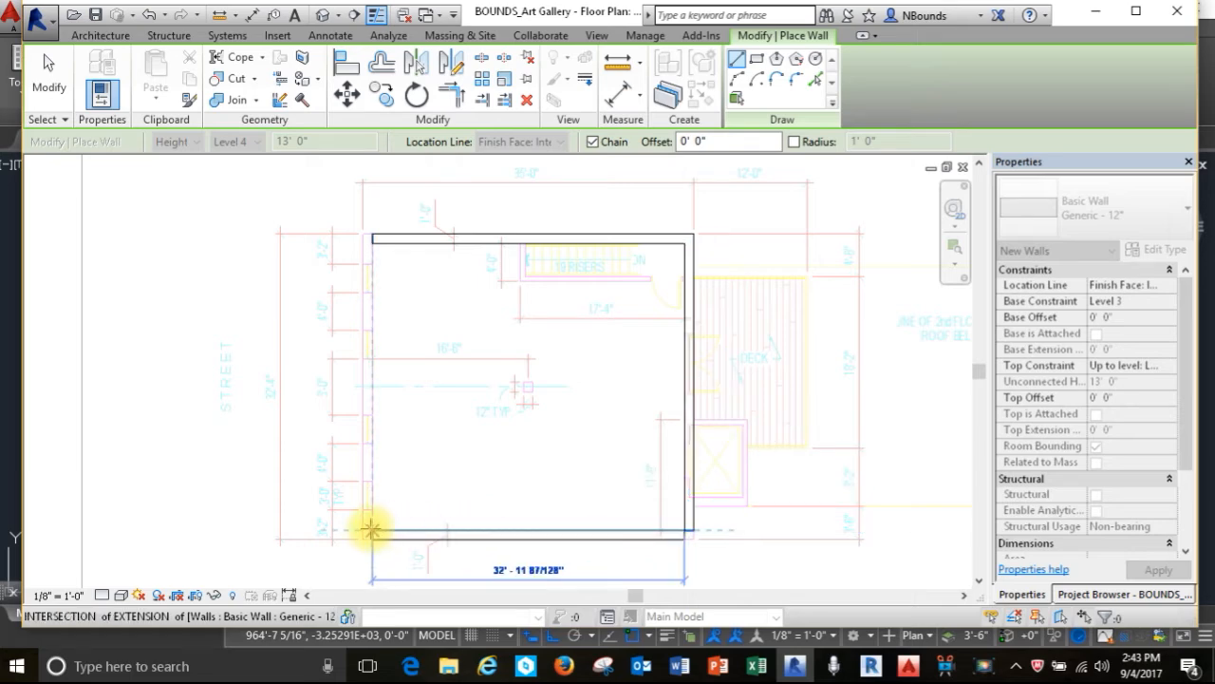
pyautogui.click(371, 529)
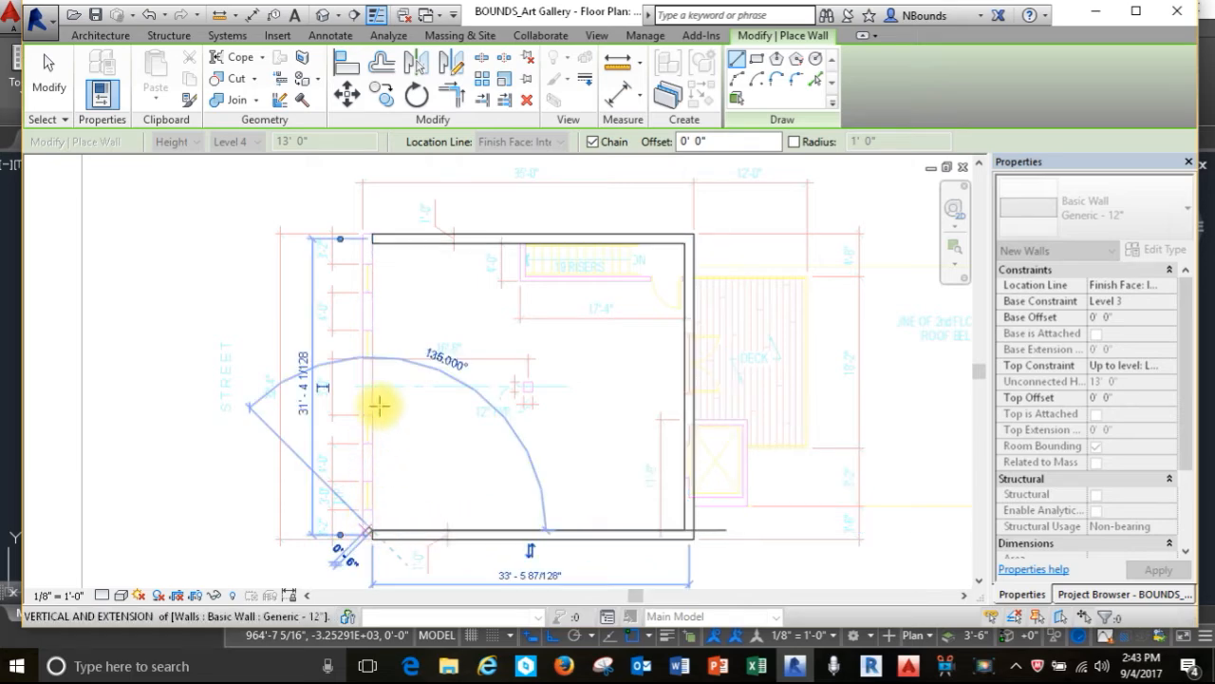
pyautogui.click(375, 244)
pyautogui.press('Escape')
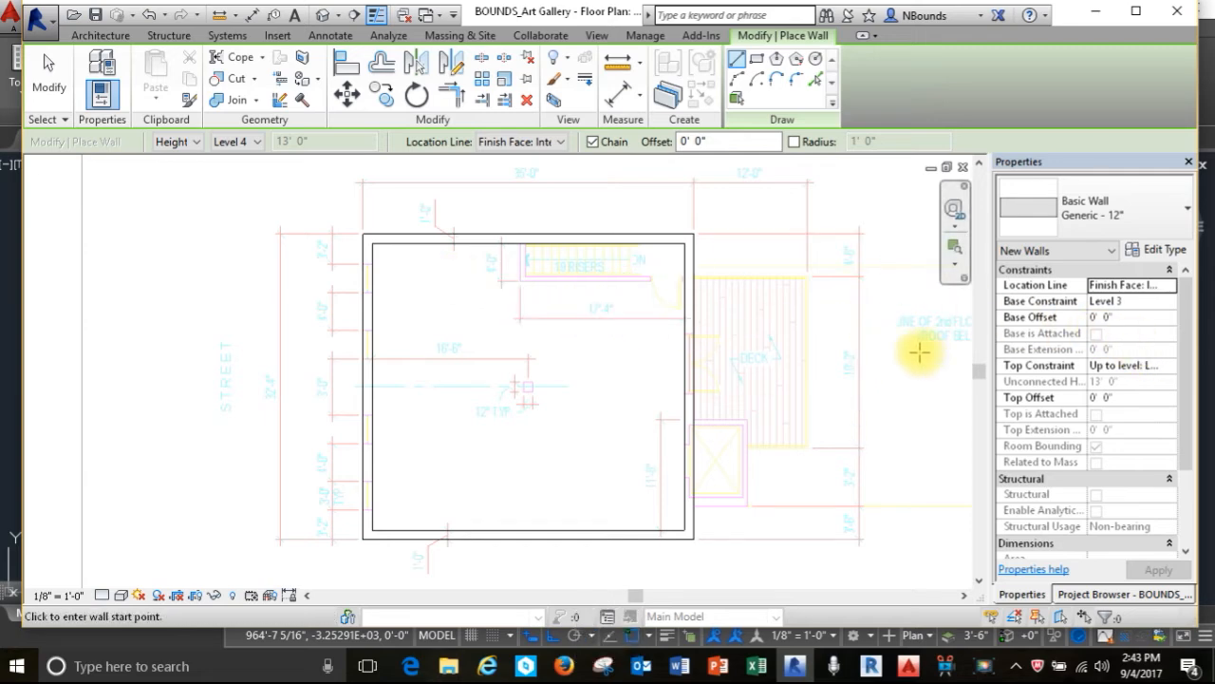
pyautogui.scroll(-2, 751, 314)
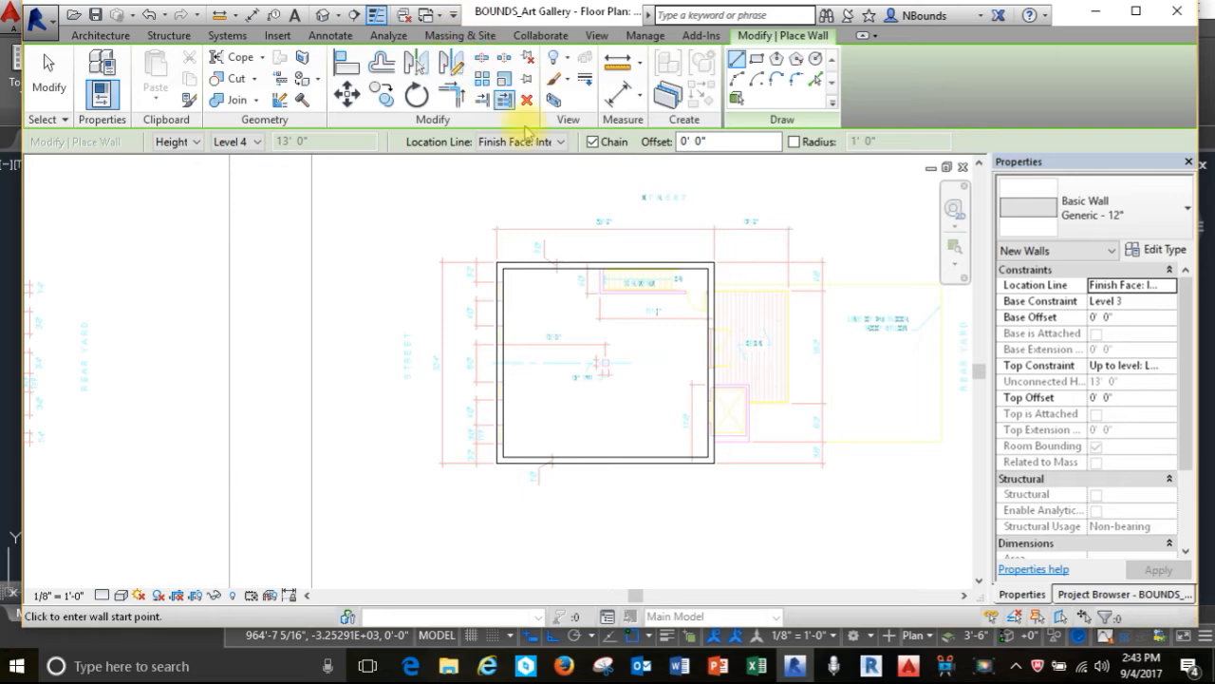
# Open the {3D} view and orient it to the front to show all three wall sets.
pyautogui.click(1099, 594)
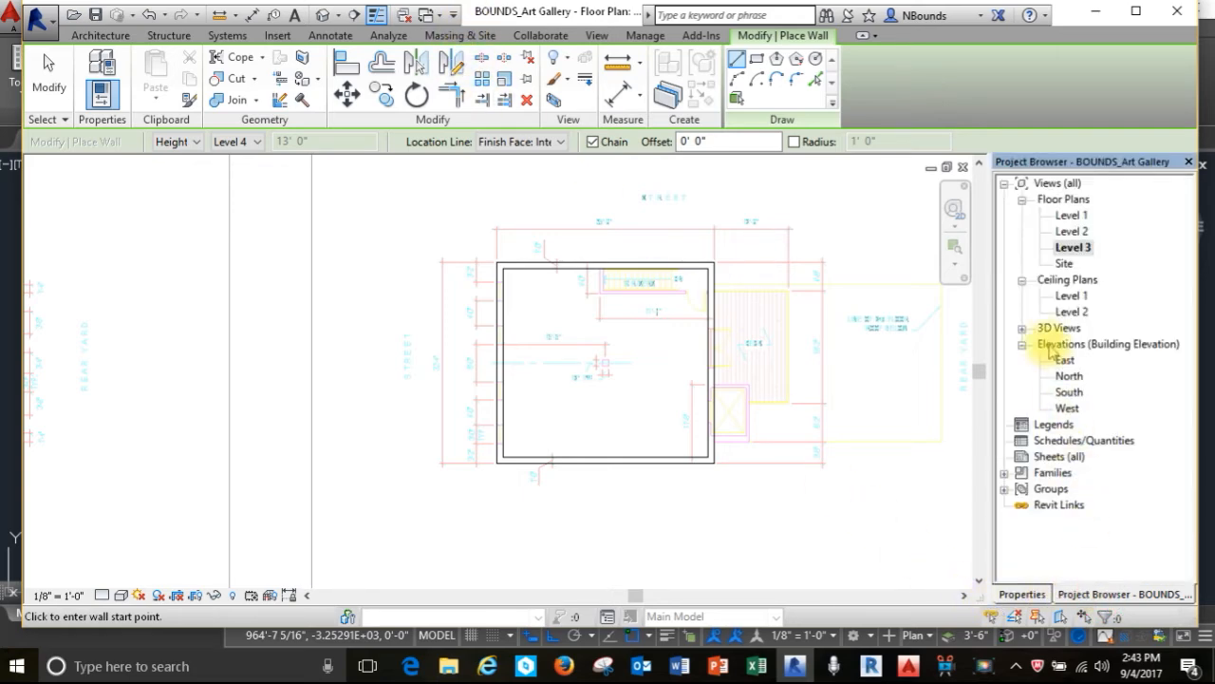
pyautogui.click(1023, 328)
pyautogui.doubleClick(1065, 344)
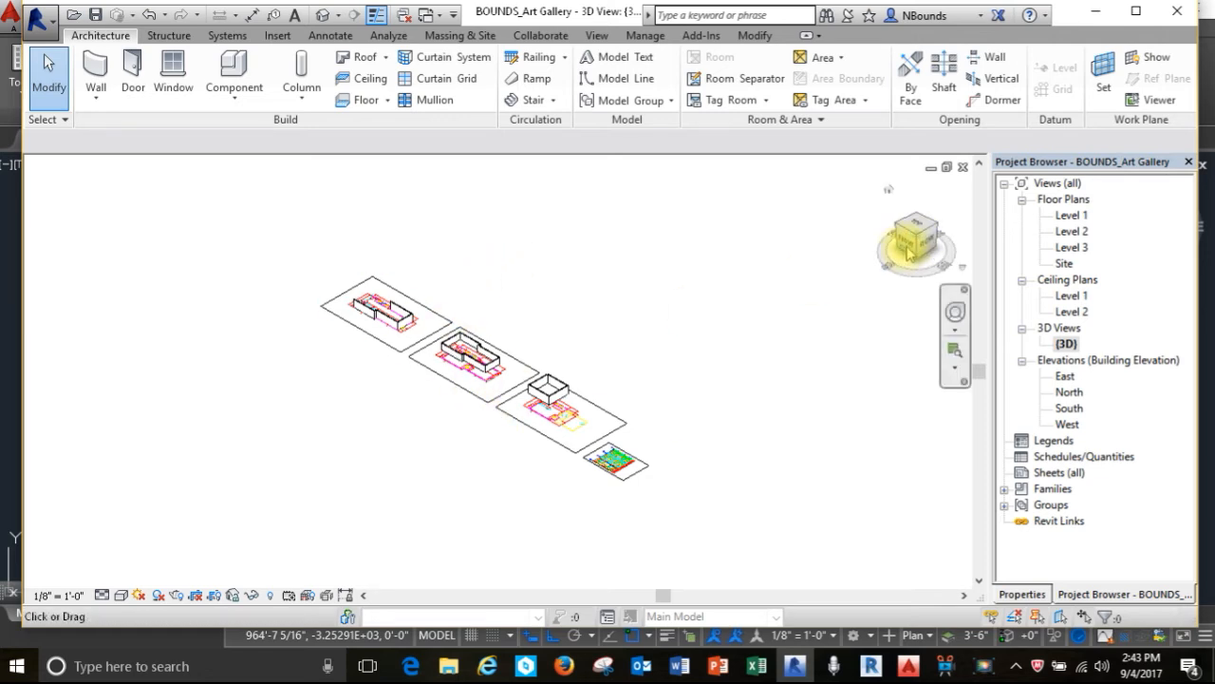
pyautogui.click(906, 244)
pyautogui.scroll(3, 448, 413)
pyautogui.scroll(-3, 448, 412)
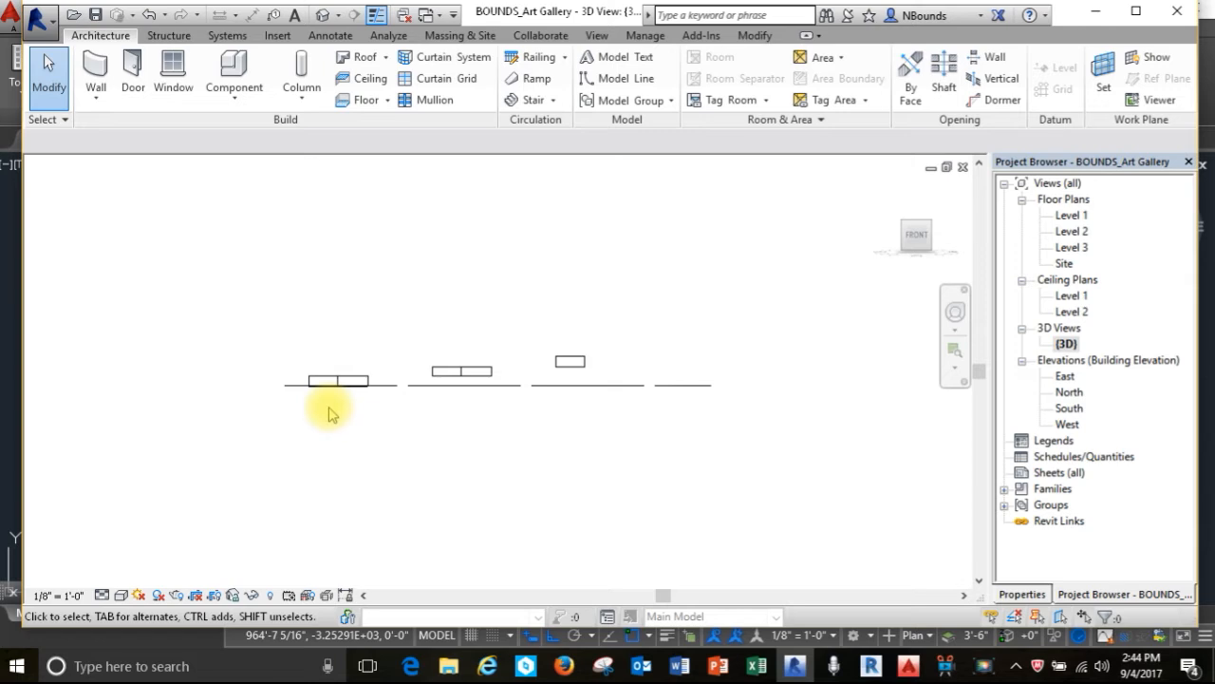
# Move the Level 2 walls horizontally onto the Level 1 walls, matching their lower street-side corner to the upper street-side corner below.
pyautogui.scroll(3, 408, 385)
pyautogui.moveTo(462, 368); pyautogui.dragTo(678, 287)
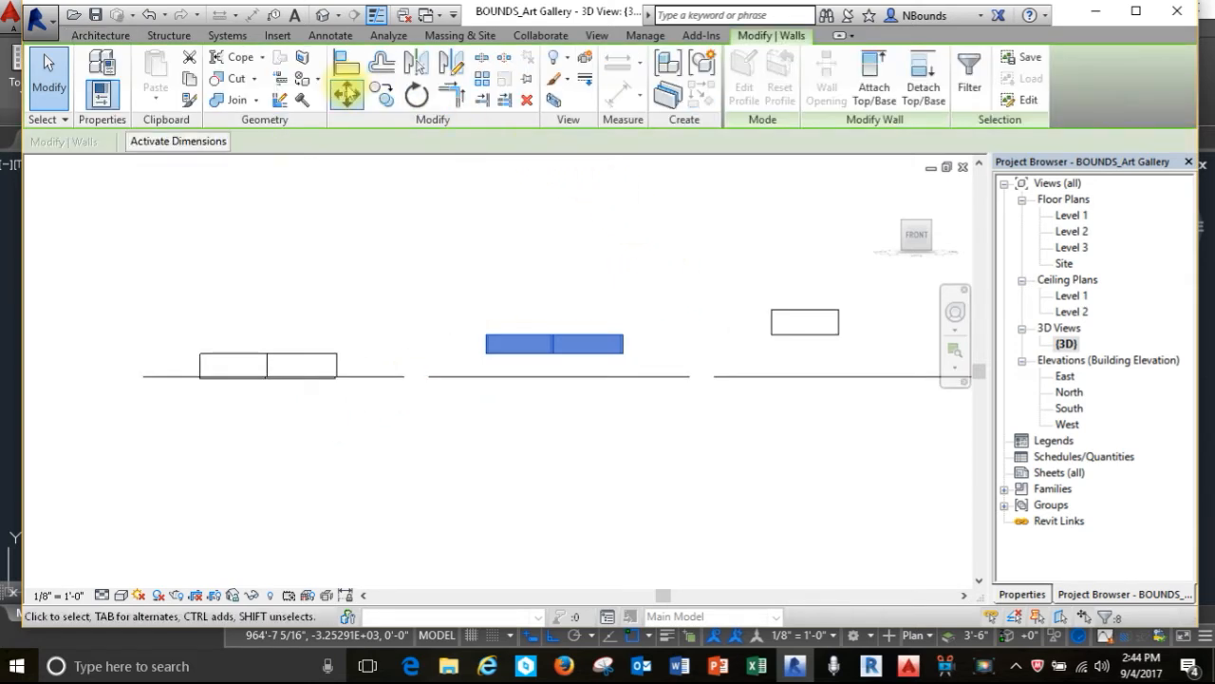
pyautogui.click(347, 92)
pyautogui.scroll(4, 447, 389)
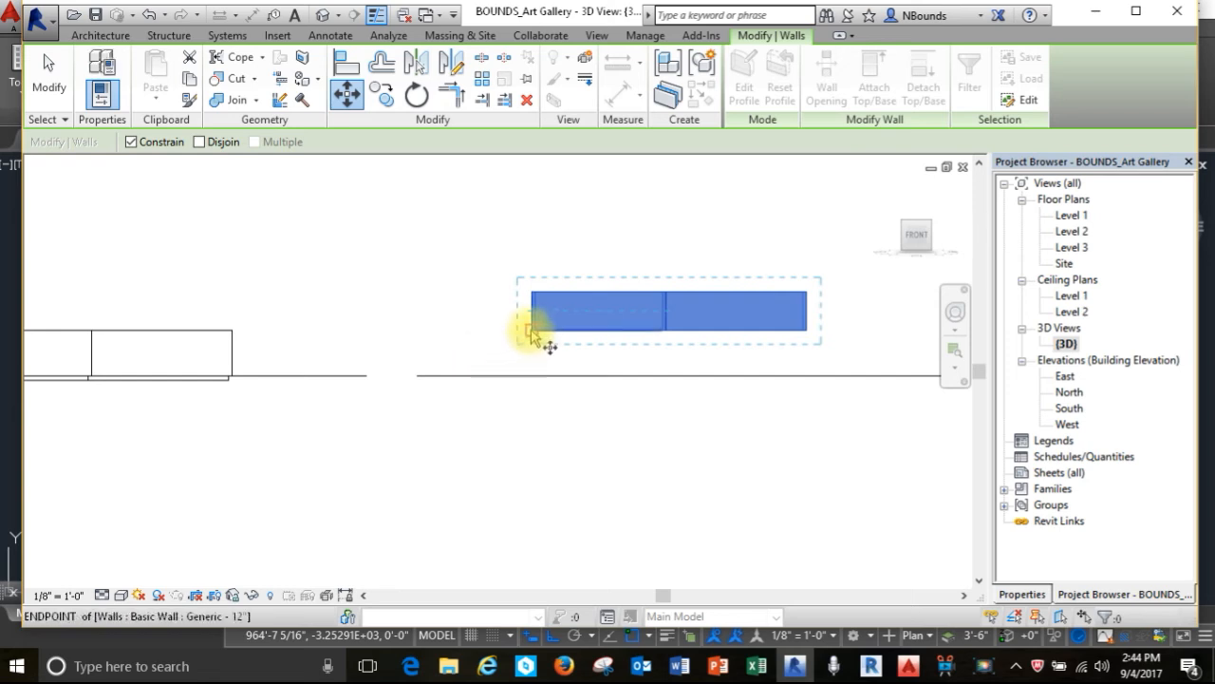
pyautogui.scroll(-4, 577, 336)
pyautogui.scroll(3, 290, 342)
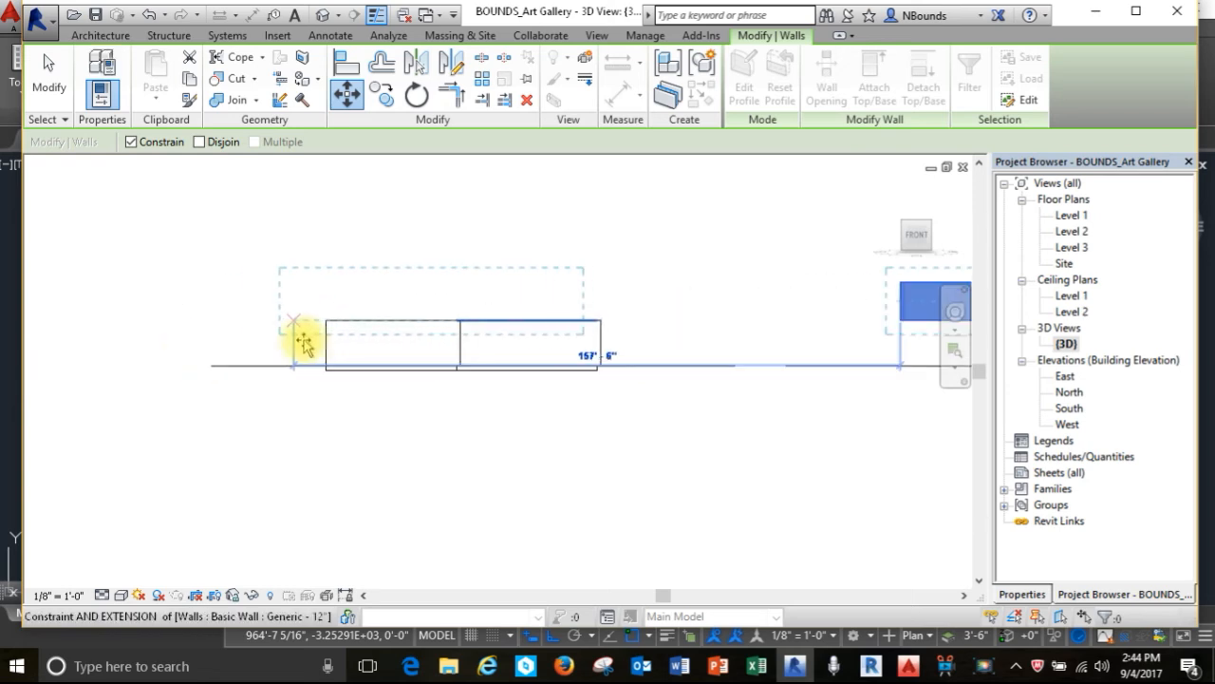
pyautogui.click(327, 325)
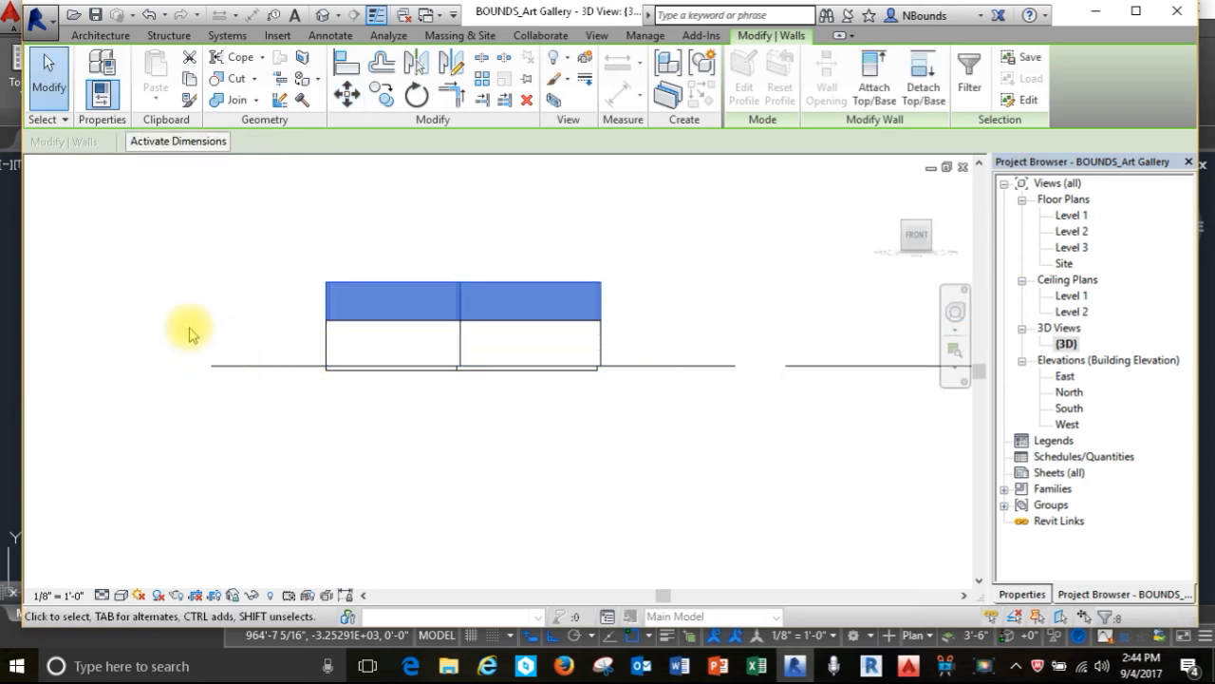
# Move the third-floor walls horizontally onto the Level 2 walls, matching their lower street-side corner to the upper street-side corner below.
pyautogui.scroll(-3, 186, 330)
pyautogui.scroll(-2, 188, 332)
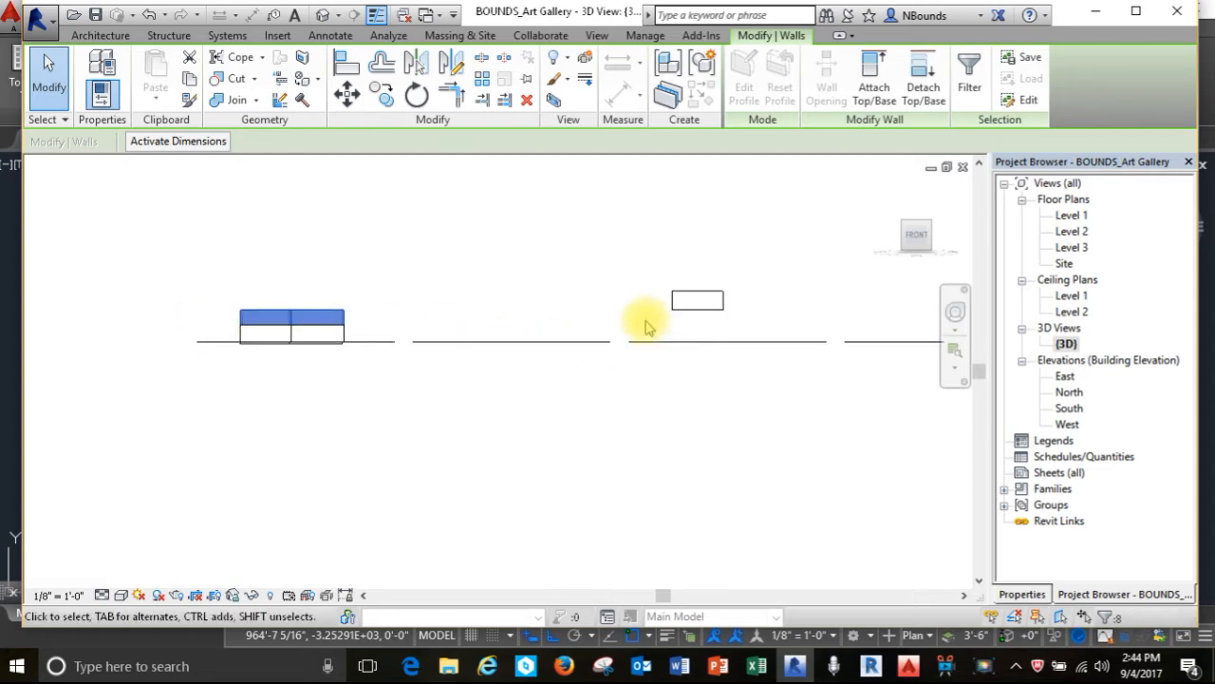
pyautogui.moveTo(643, 320); pyautogui.dragTo(772, 271)
pyautogui.click(717, 290)
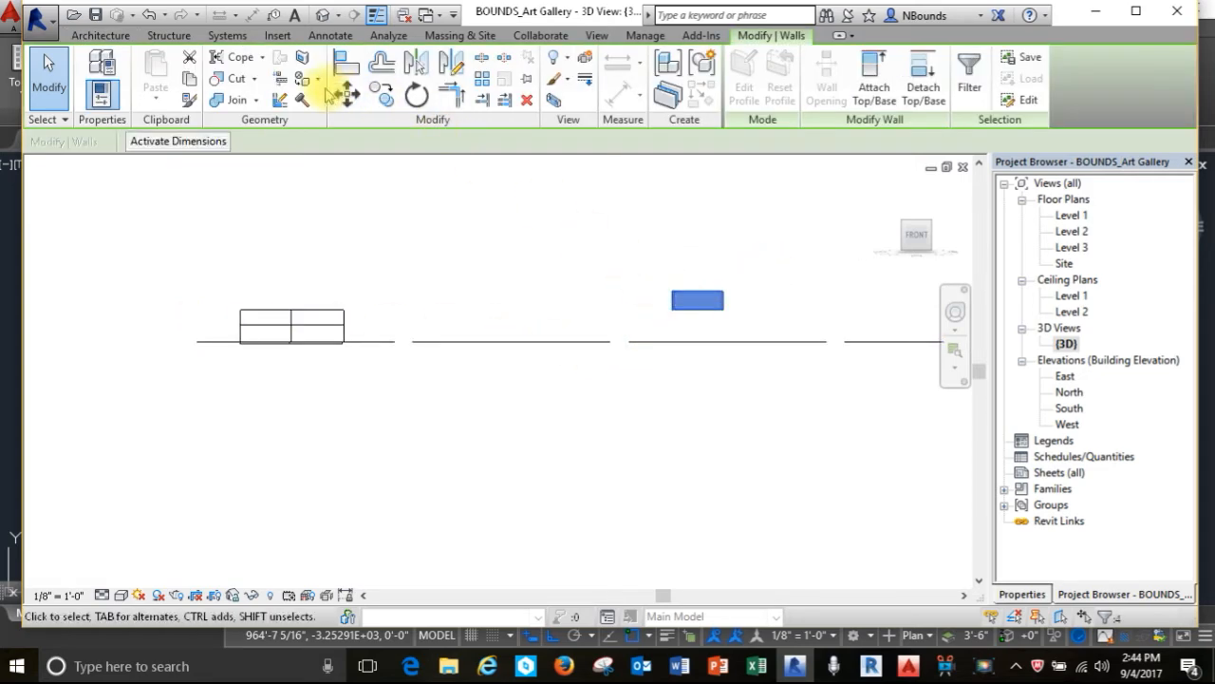
pyautogui.click(347, 96)
pyautogui.scroll(2, 658, 318)
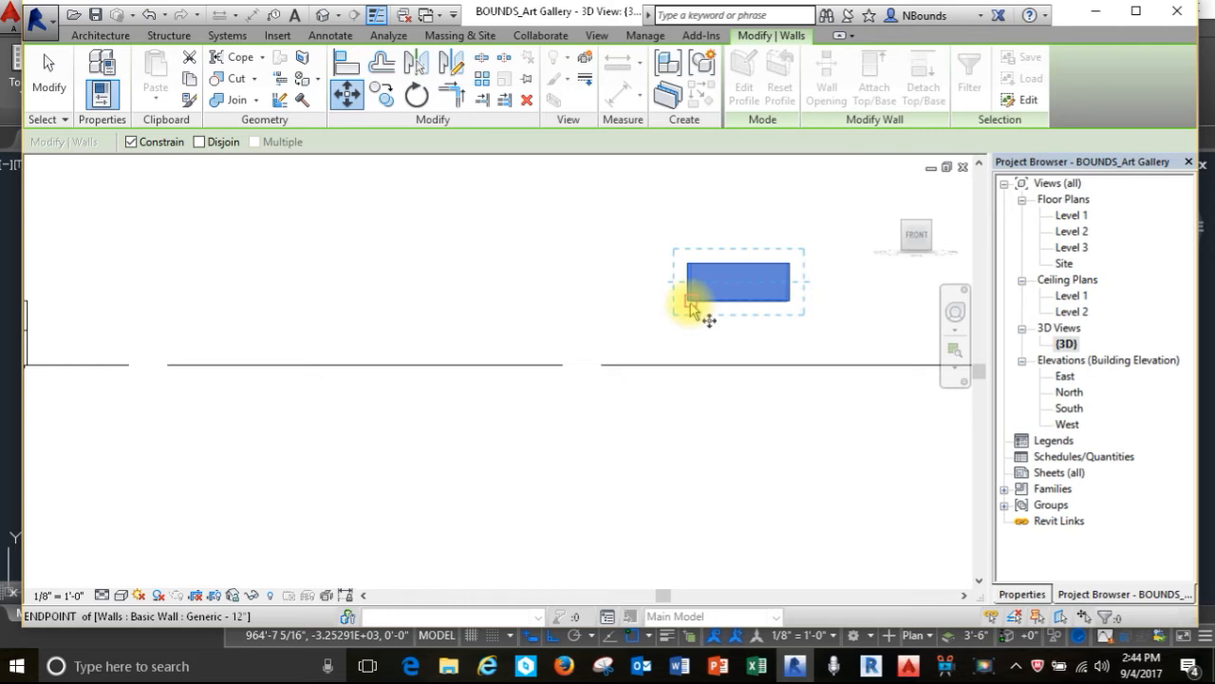
pyautogui.click(690, 306)
pyautogui.scroll(-2, 707, 296)
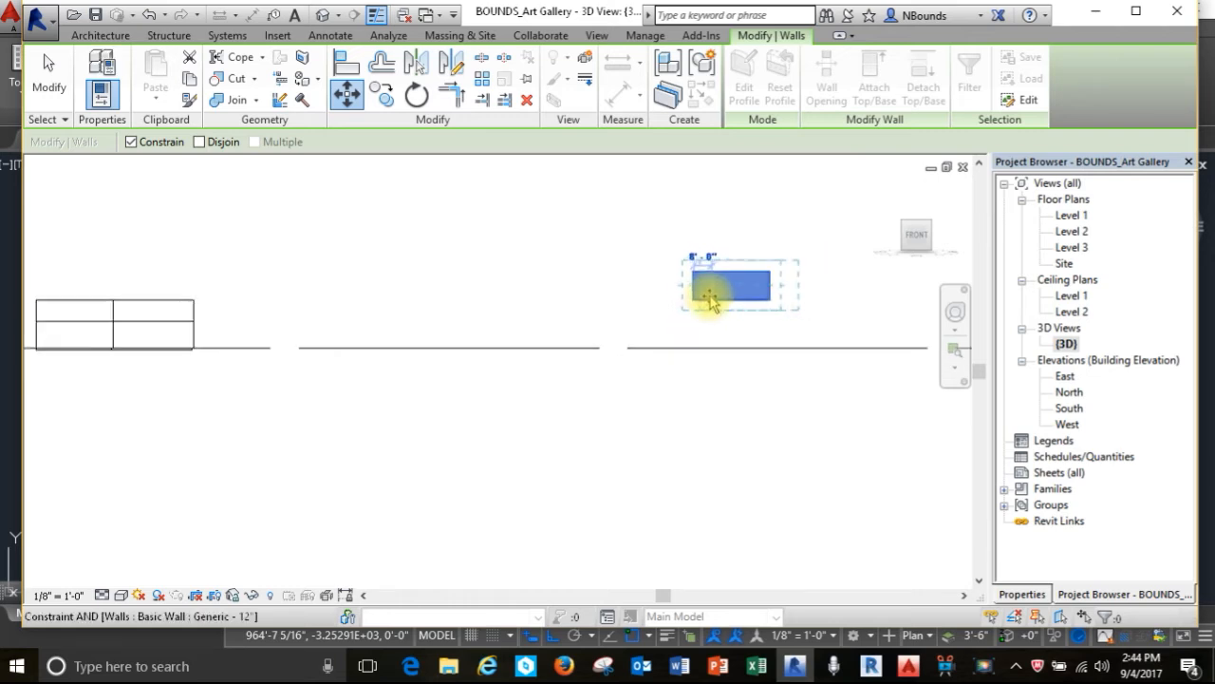
pyautogui.scroll(3, 266, 288)
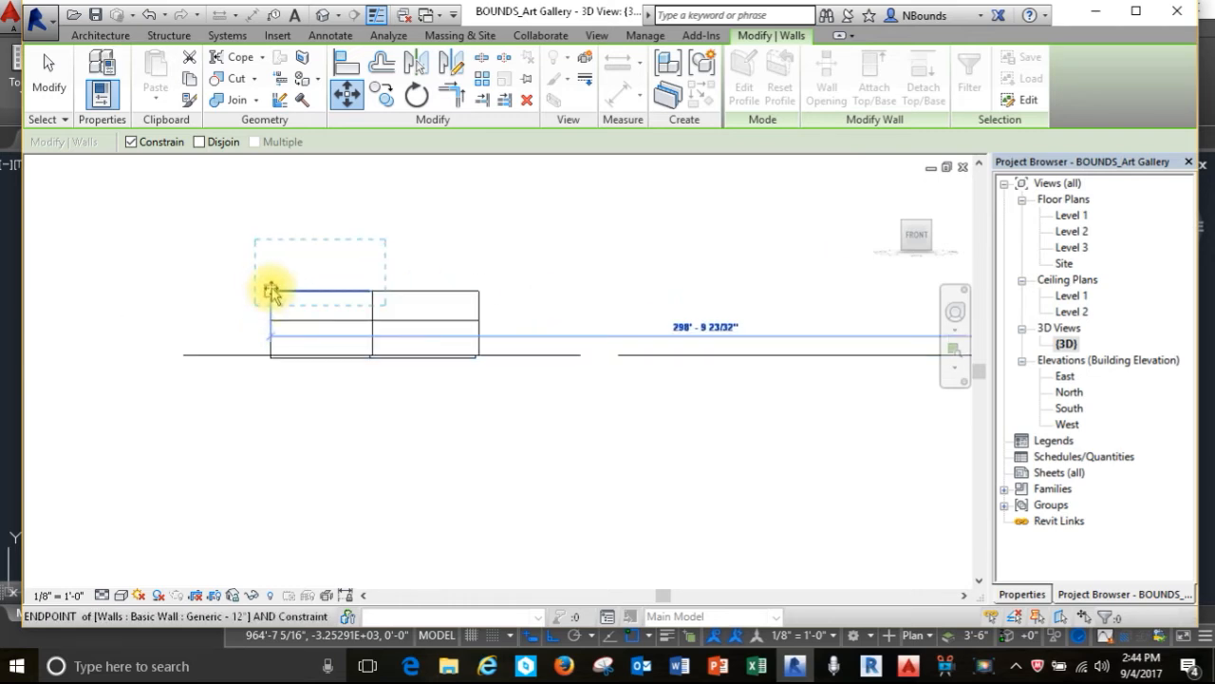
pyautogui.click(270, 287)
# Nudge the third-floor walls toward the rear yard so their street-side edge lines up with the walls below.
pyautogui.scroll(5, 274, 317)
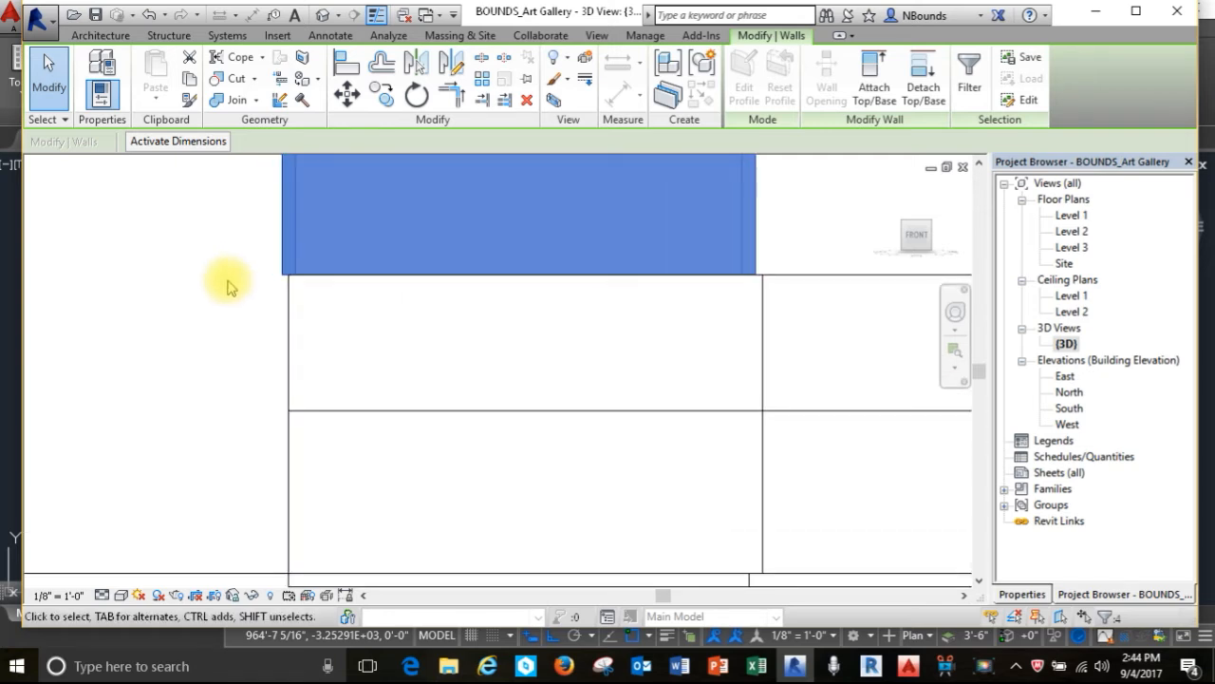
pyautogui.press('Right')
pyautogui.scroll(3, 238, 263)
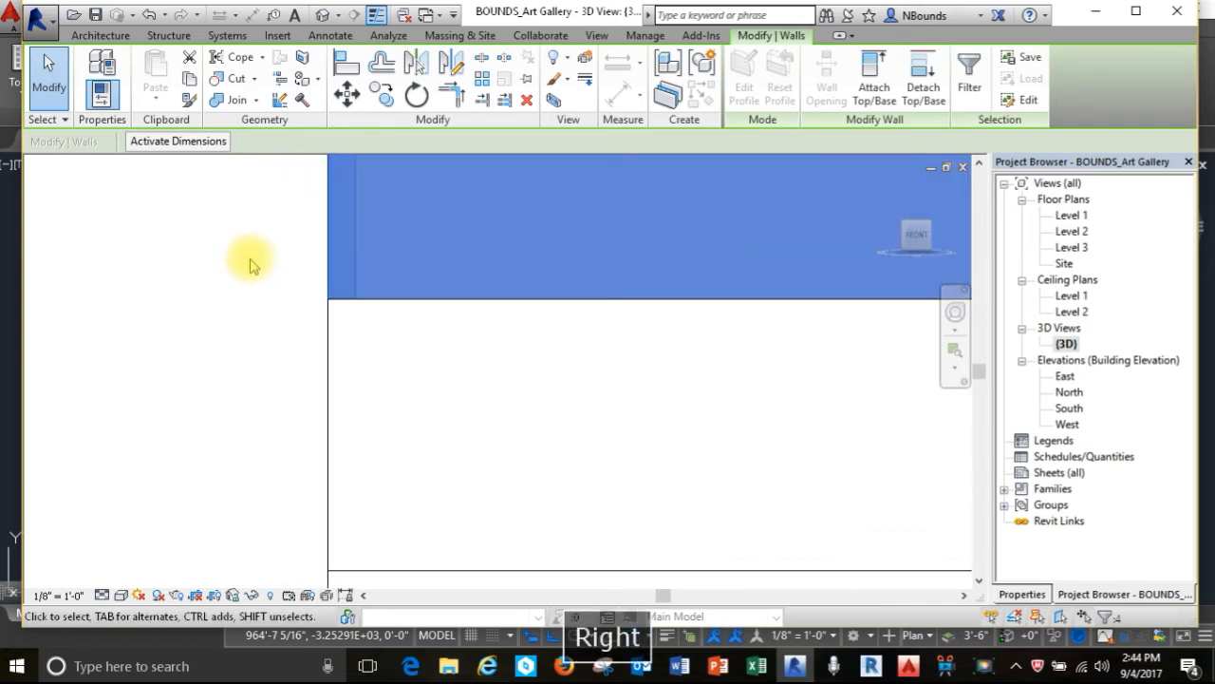
pyautogui.click(247, 338)
pyautogui.scroll(-4, 225, 329)
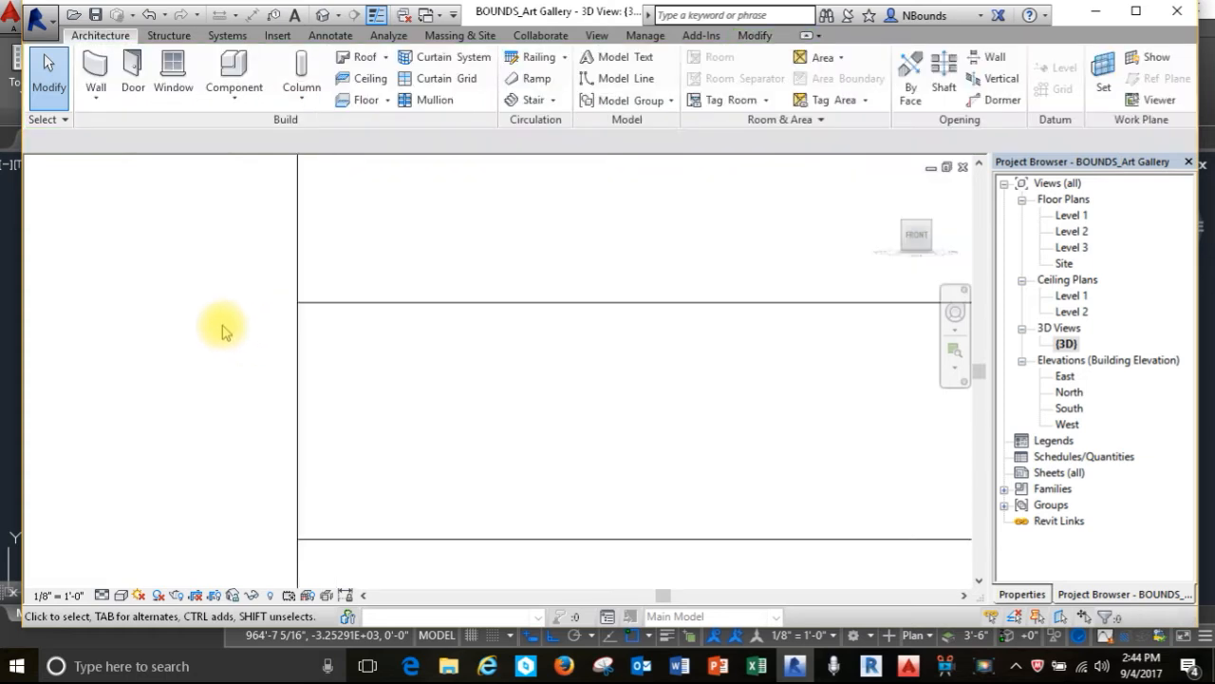
pyautogui.scroll(-1, 224, 329)
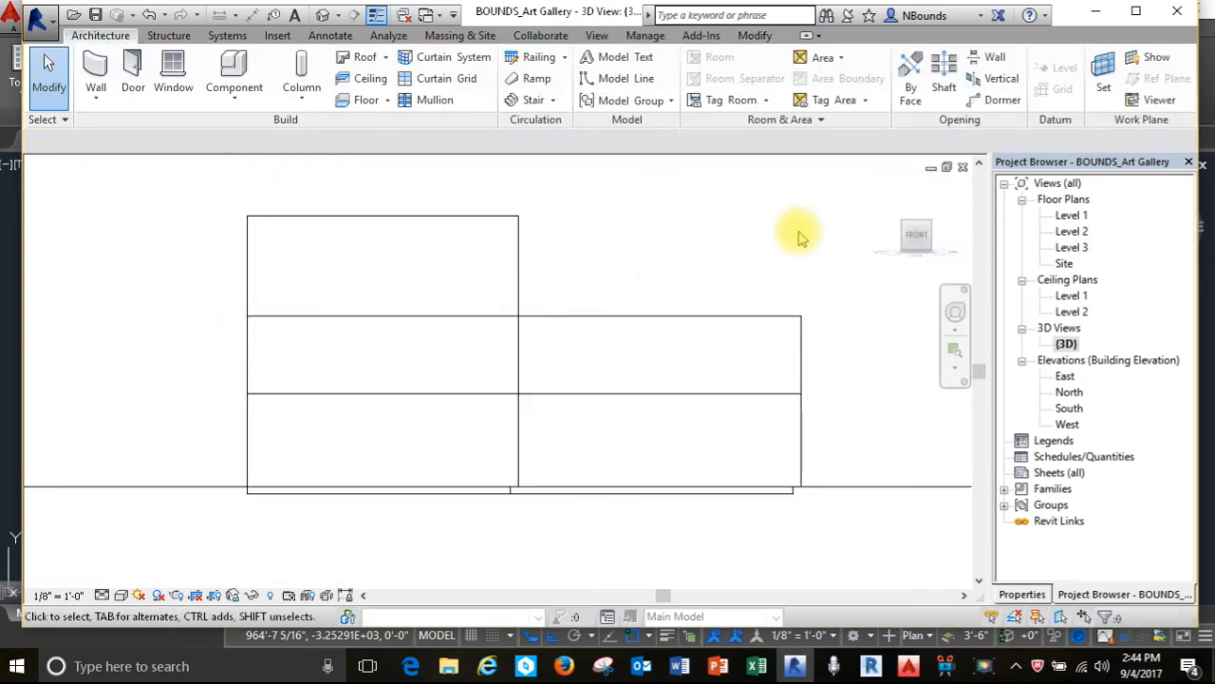
# Orient the 3D view to the front-right corner and join the third-, second- and first-floor front walls of the main block.
pyautogui.click(933, 226)
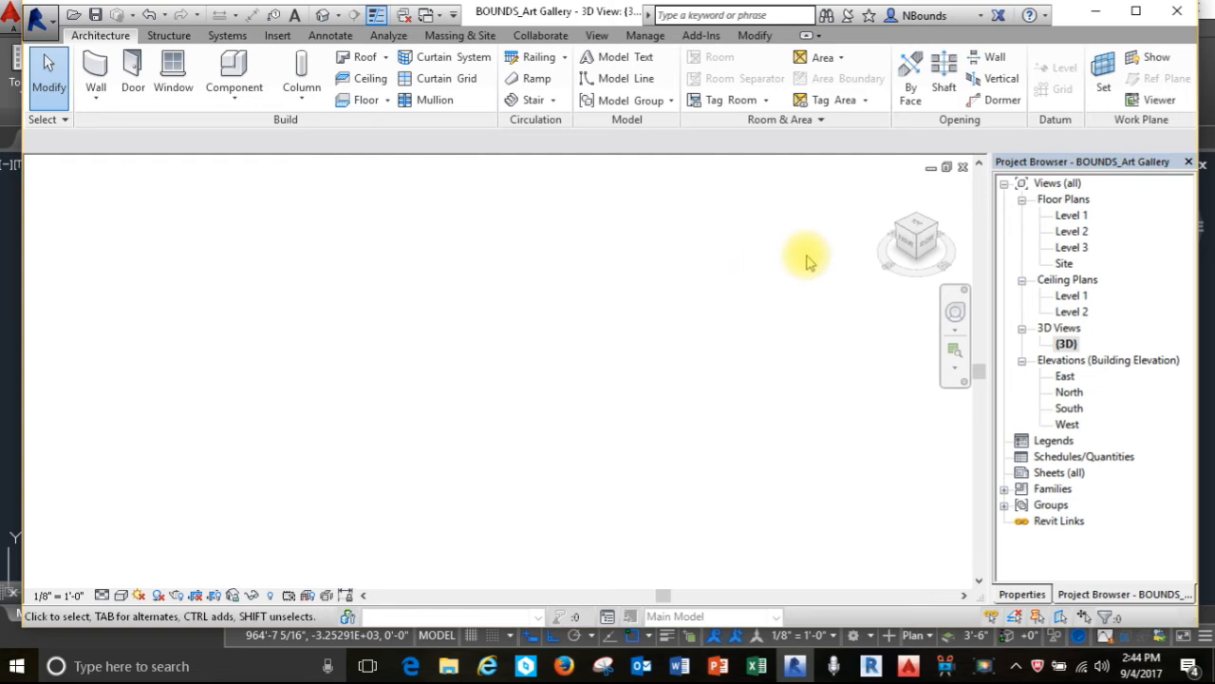
pyautogui.scroll(6, 394, 290)
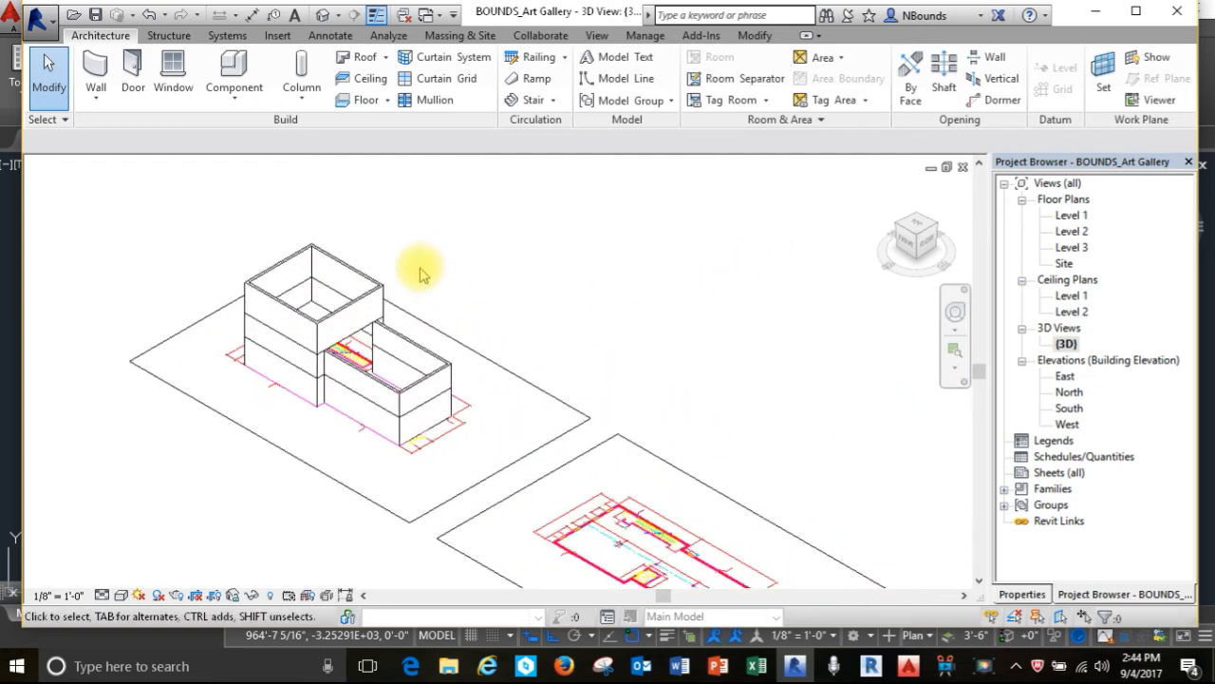
pyautogui.scroll(1, 399, 304)
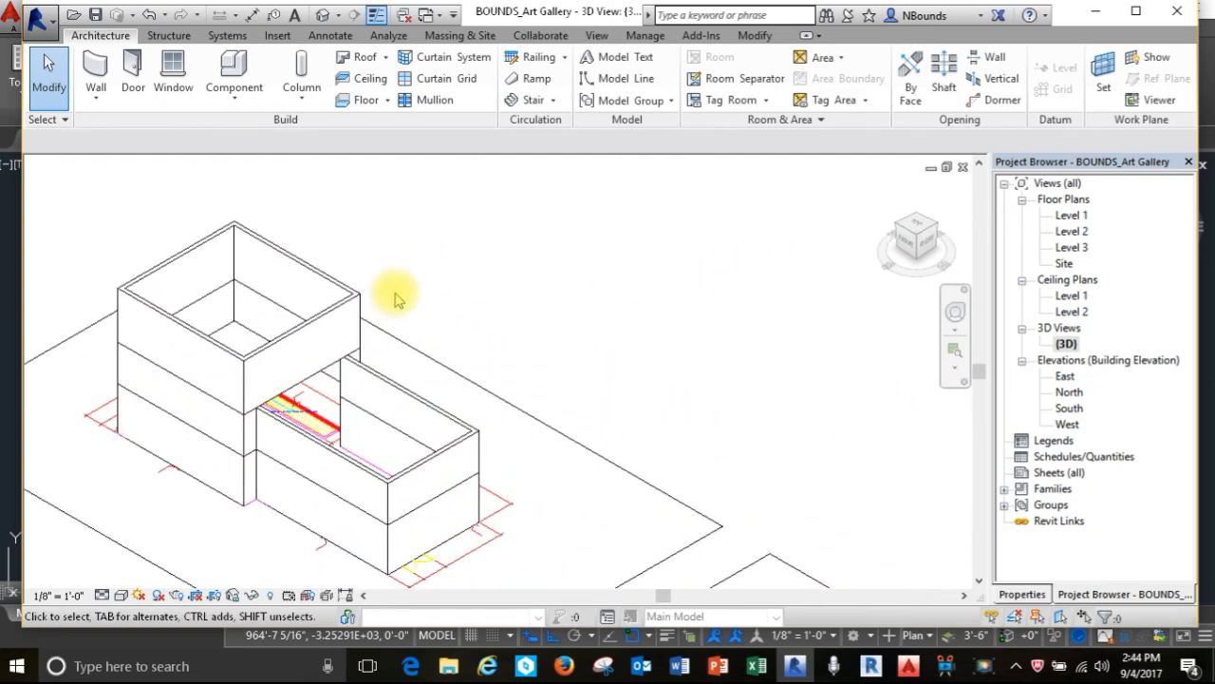
pyautogui.click(753, 38)
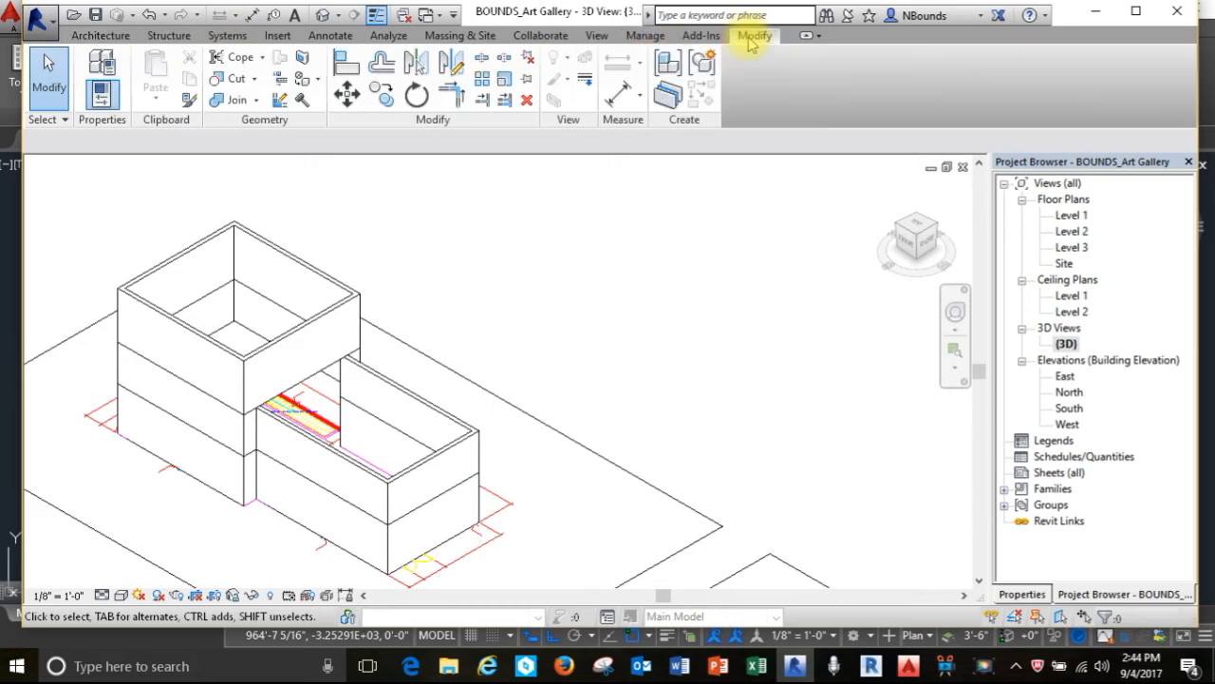
pyautogui.click(228, 101)
pyautogui.click(150, 337)
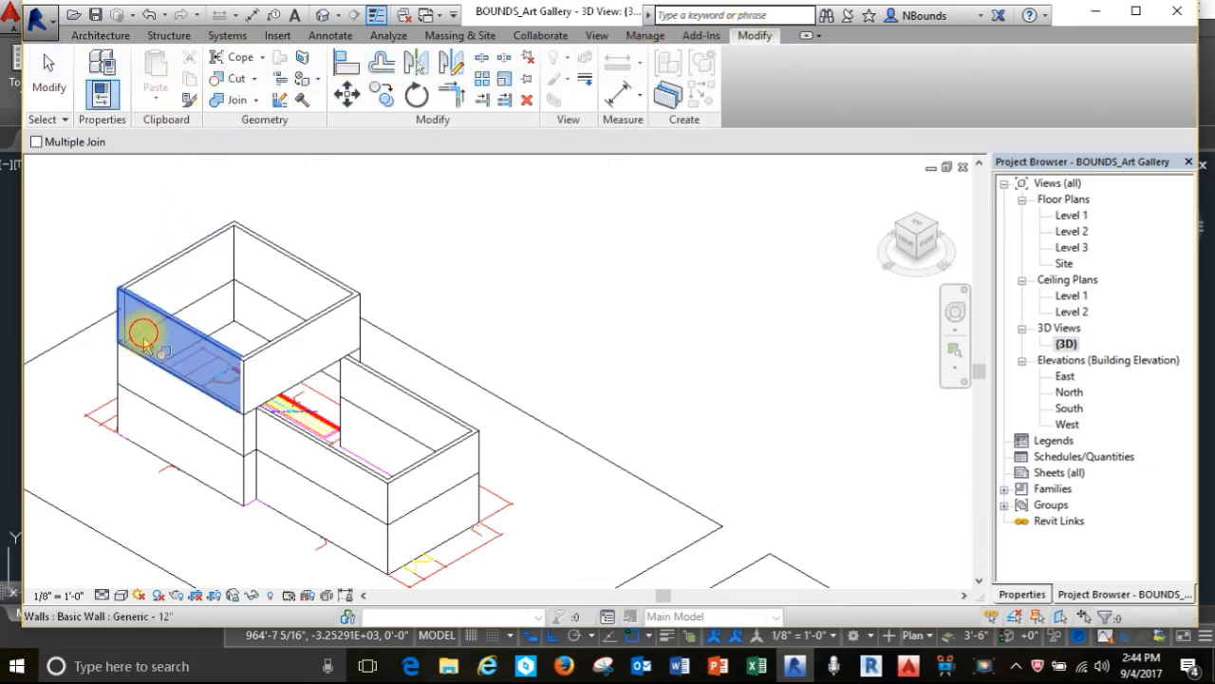
pyautogui.click(144, 389)
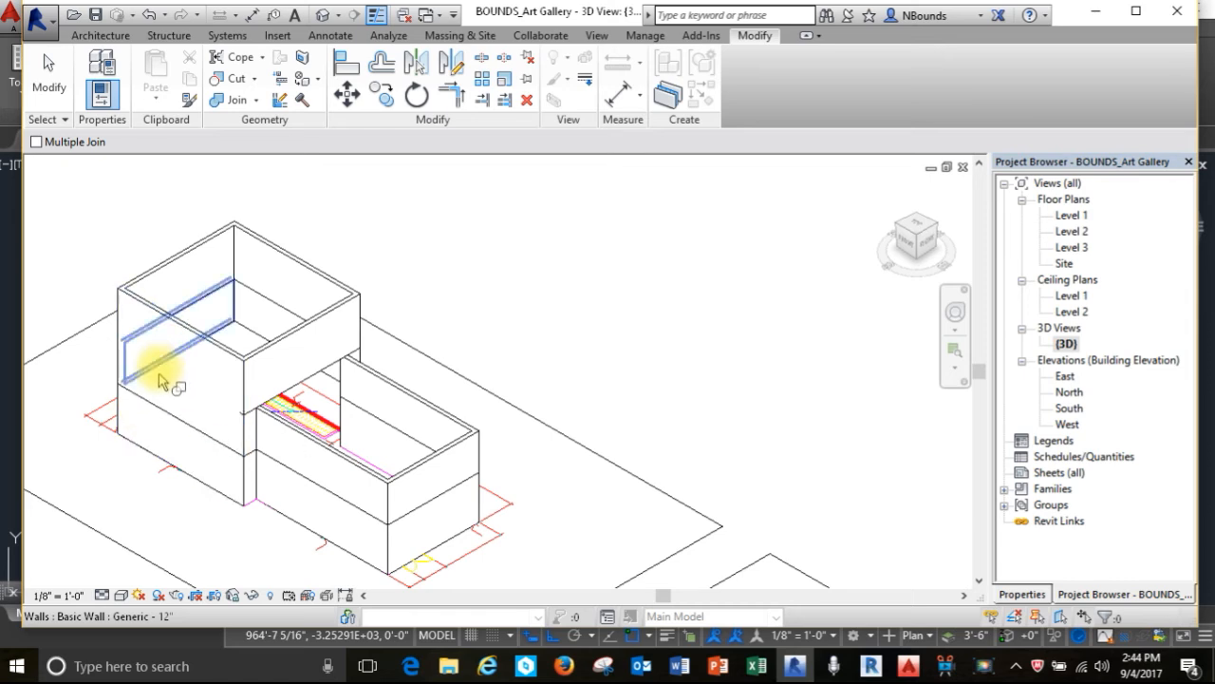
pyautogui.click(162, 385)
pyautogui.click(160, 424)
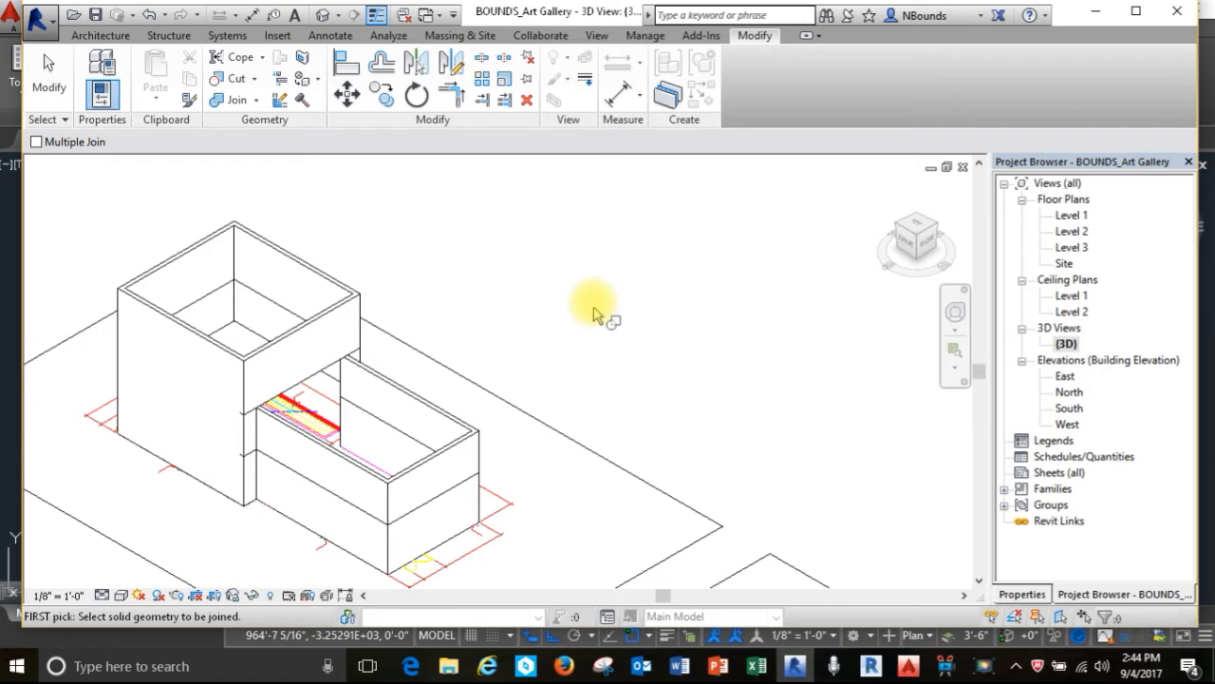
pyautogui.press('Escape')
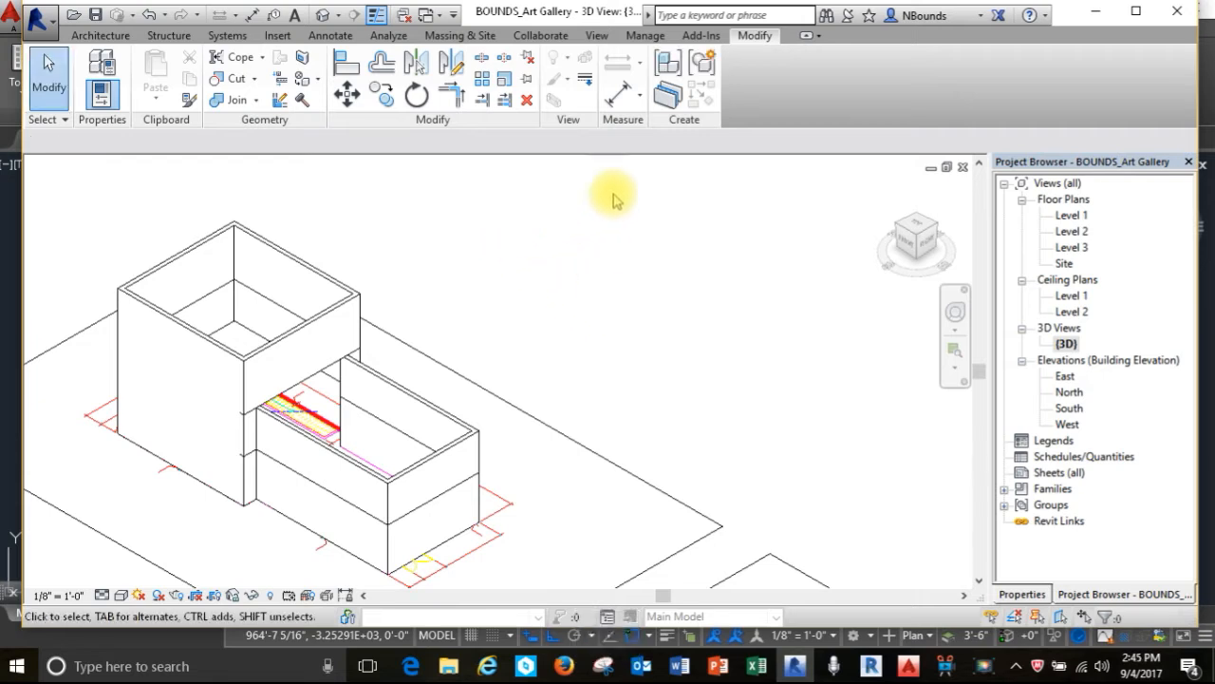
# In the Level 2 floor plan, link another instance of Art Gallery_CAD PLANS with Manual - Base point positioning and place it near the building.
pyautogui.doubleClick(1071, 231)
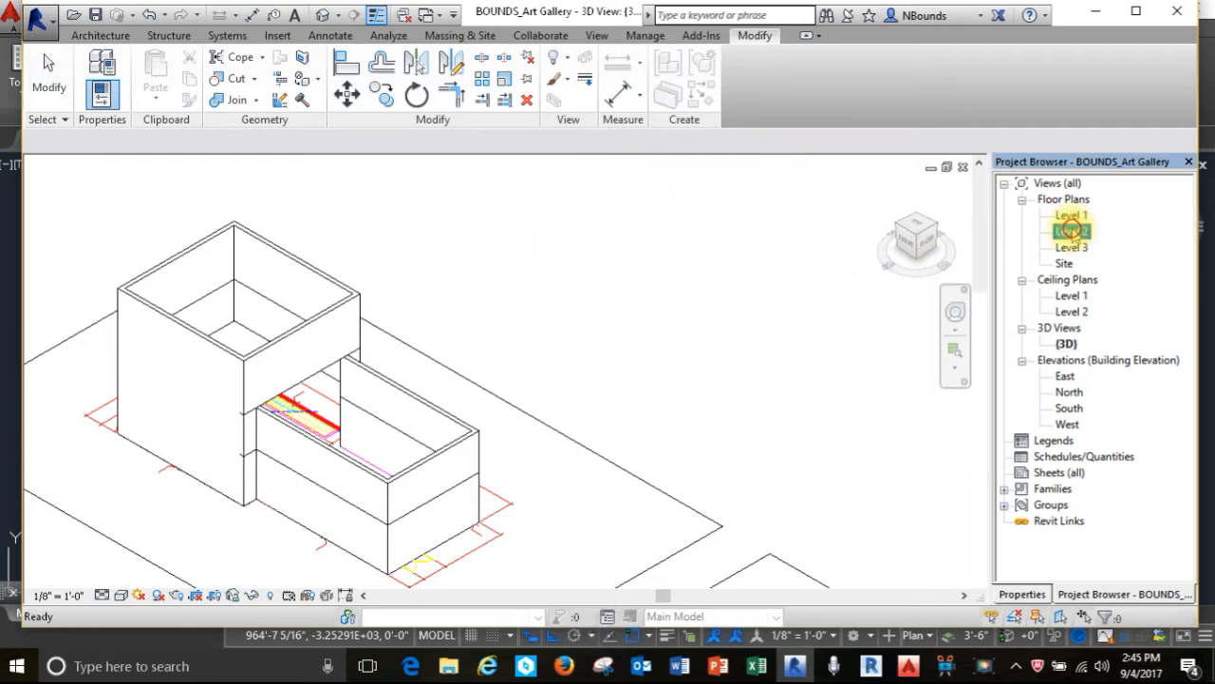
pyautogui.scroll(-1, 634, 397)
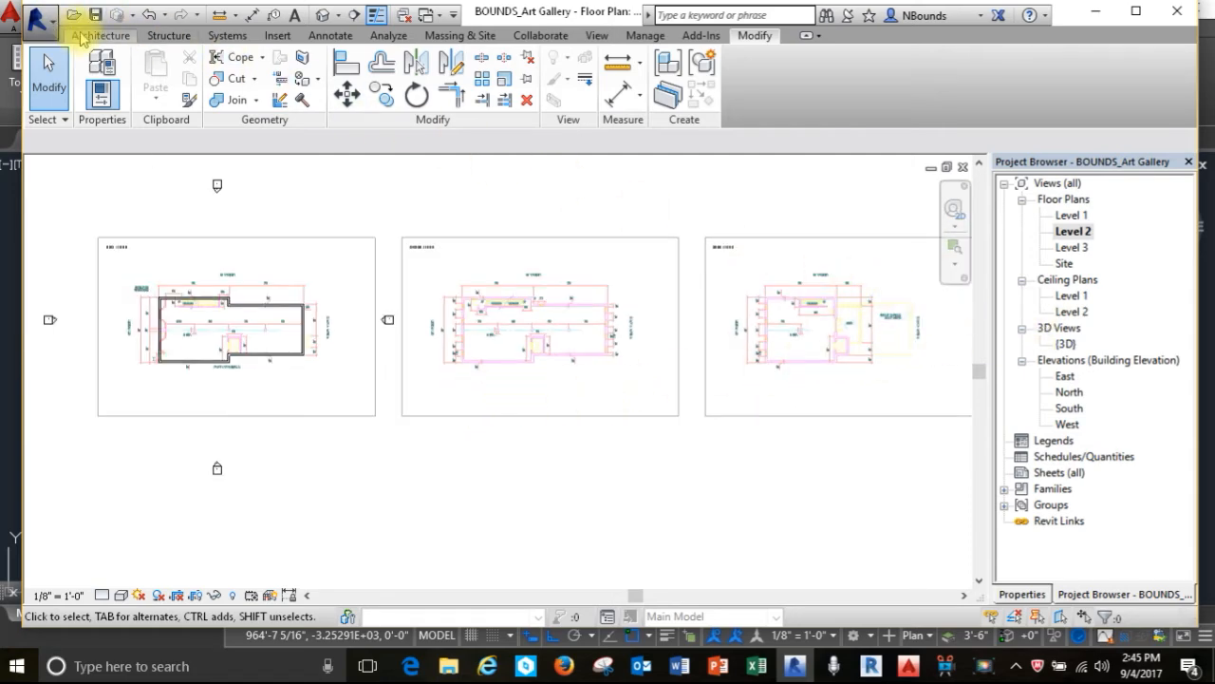
pyautogui.click(277, 36)
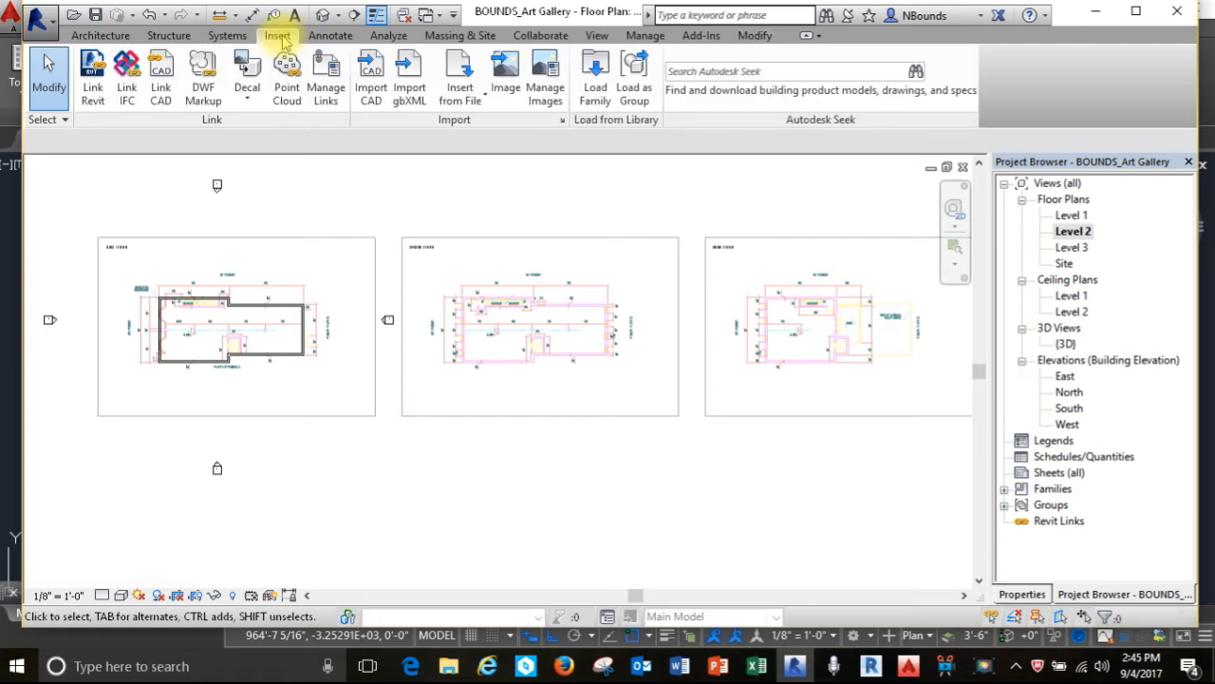
pyautogui.click(159, 93)
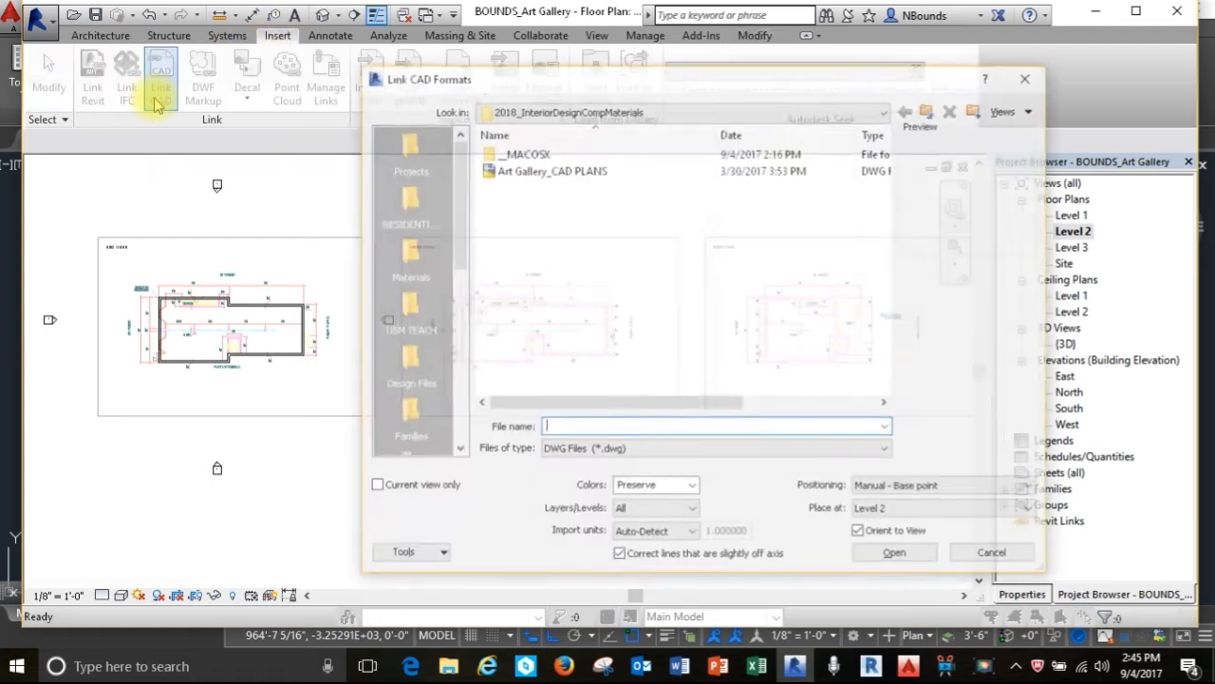
pyautogui.click(530, 173)
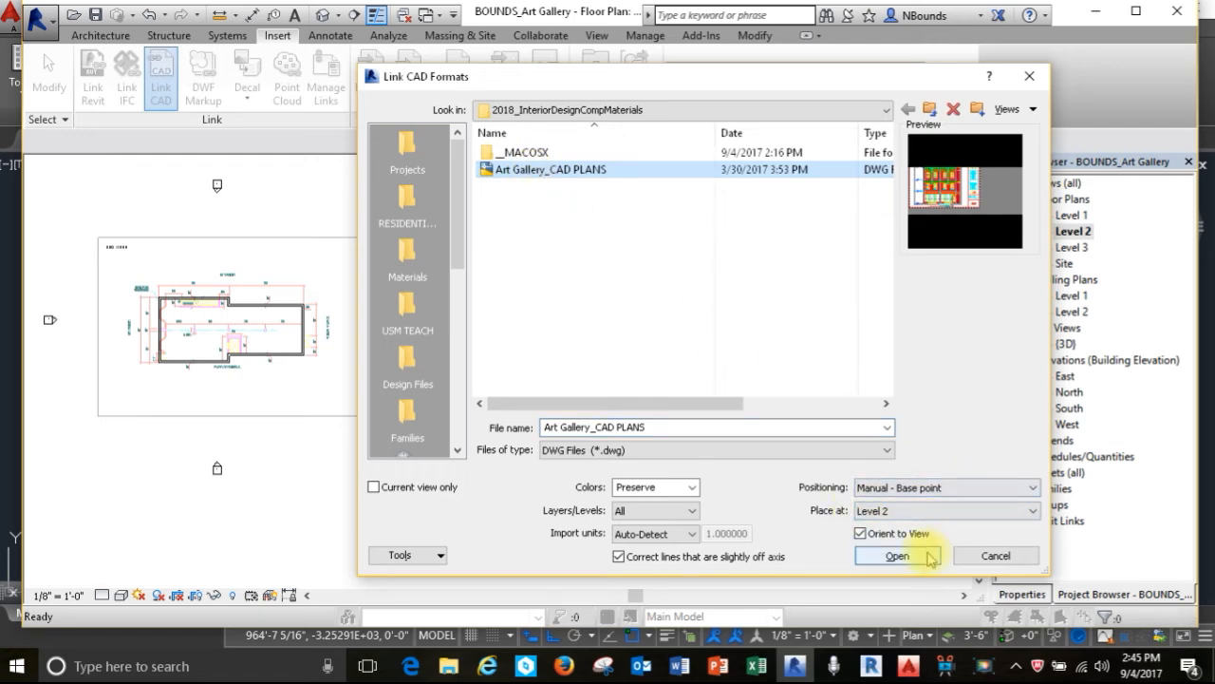
pyautogui.click(895, 557)
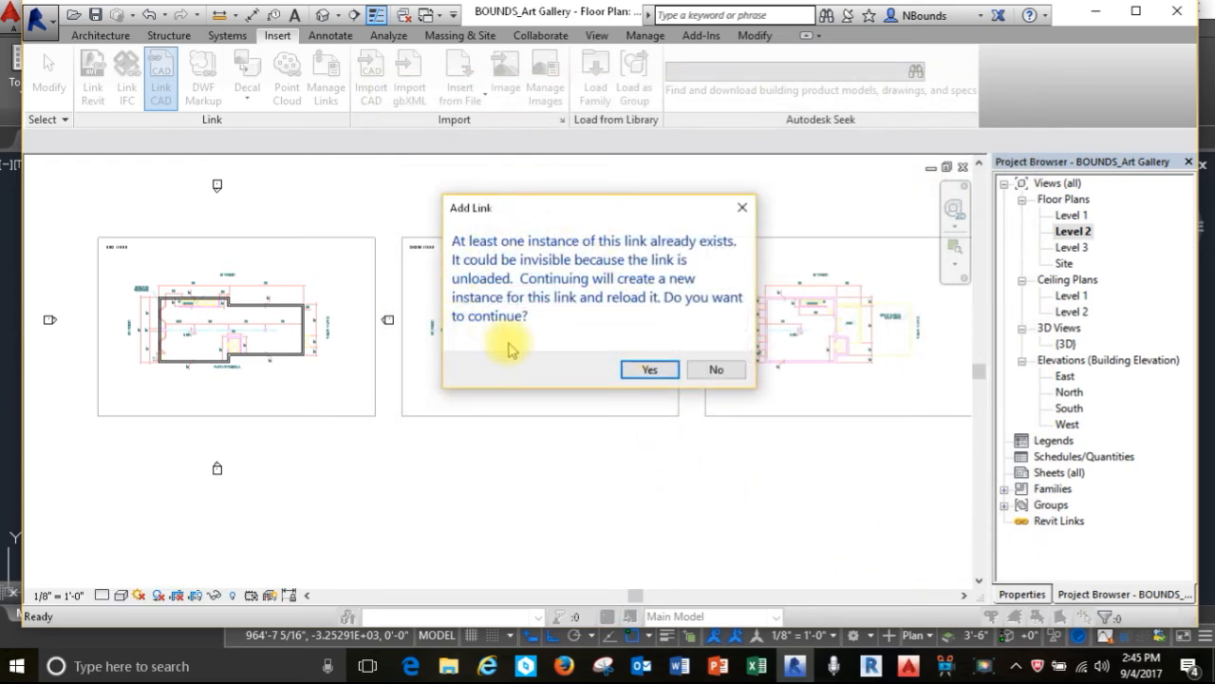
pyautogui.click(651, 369)
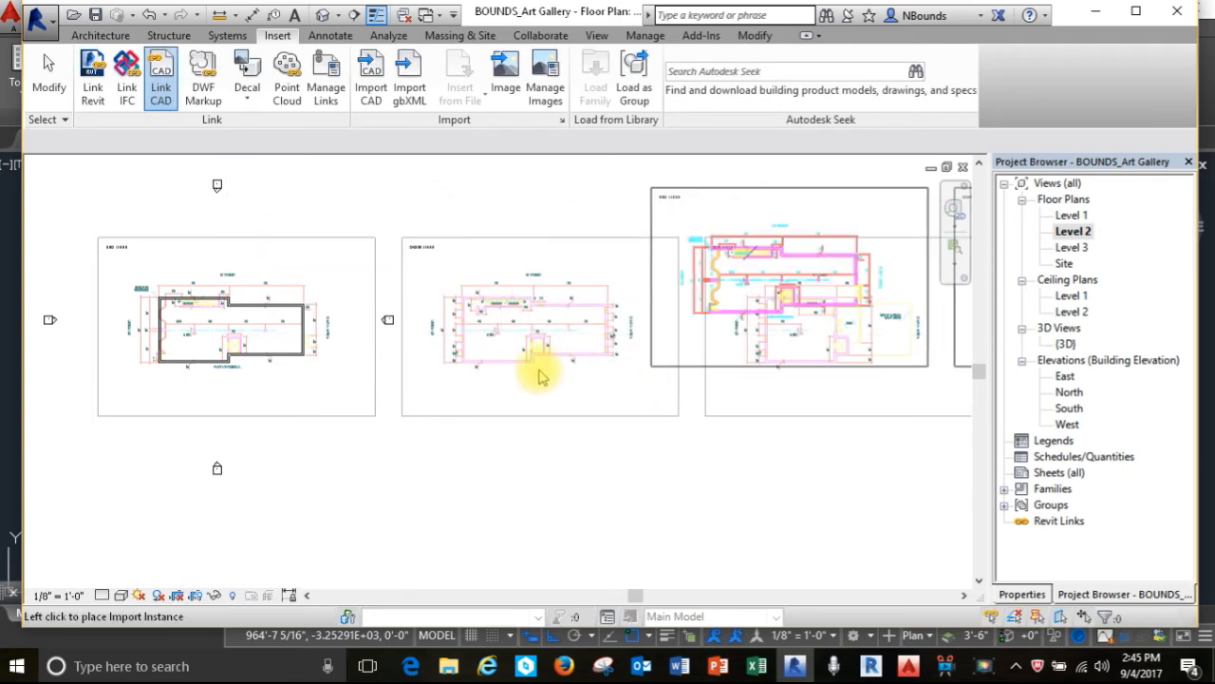
pyautogui.click(399, 413)
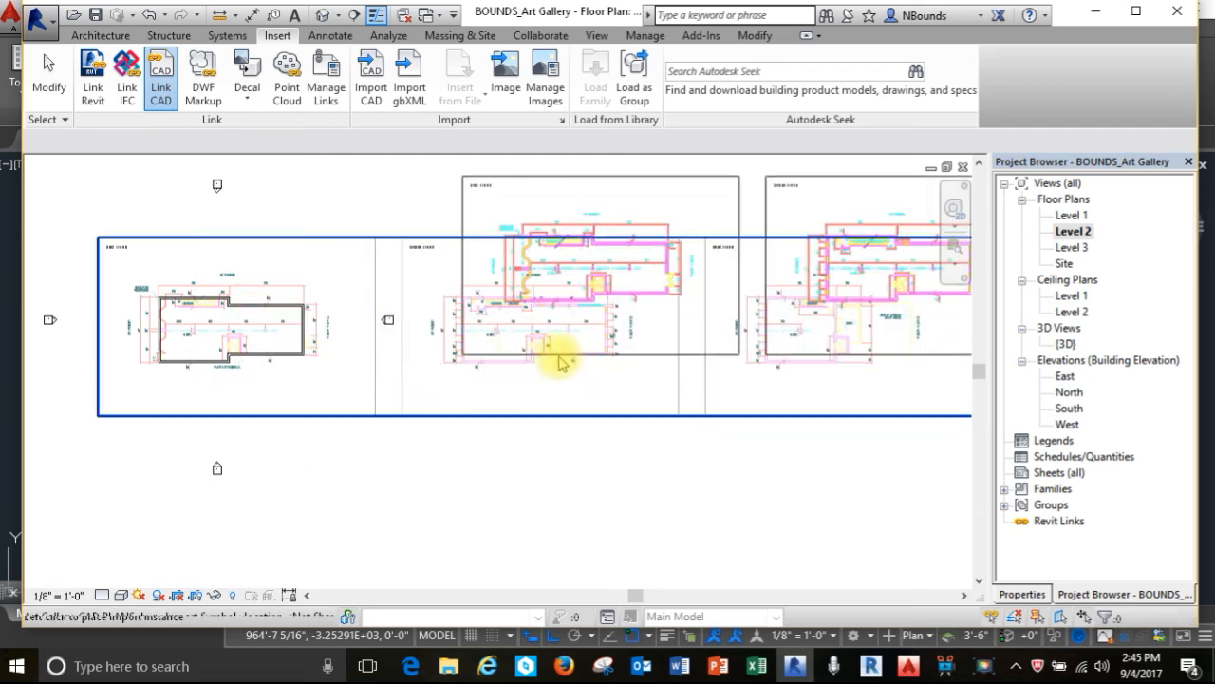
pyautogui.scroll(-1, 608, 367)
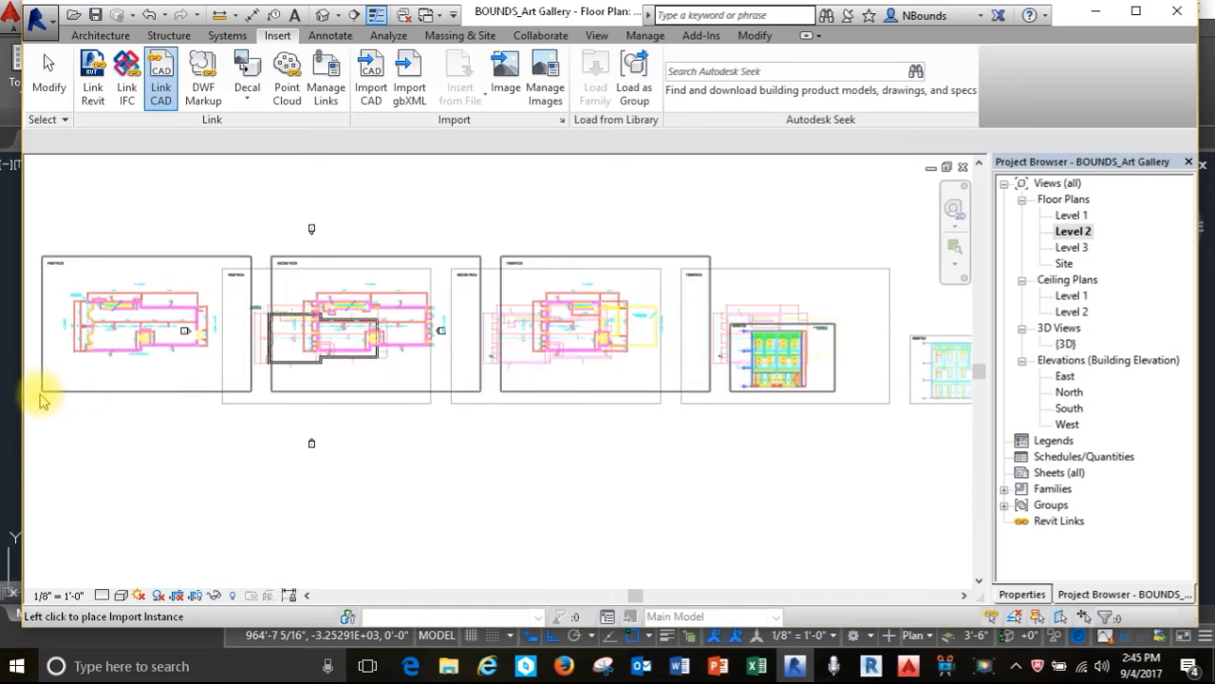
pyautogui.click(39, 397)
# Move the new CAD link with Constrain off, matching the second-floor plan's lower street-side corner to the same outer corner of the walls.
pyautogui.scroll(1, 380, 346)
pyautogui.scroll(3, 380, 356)
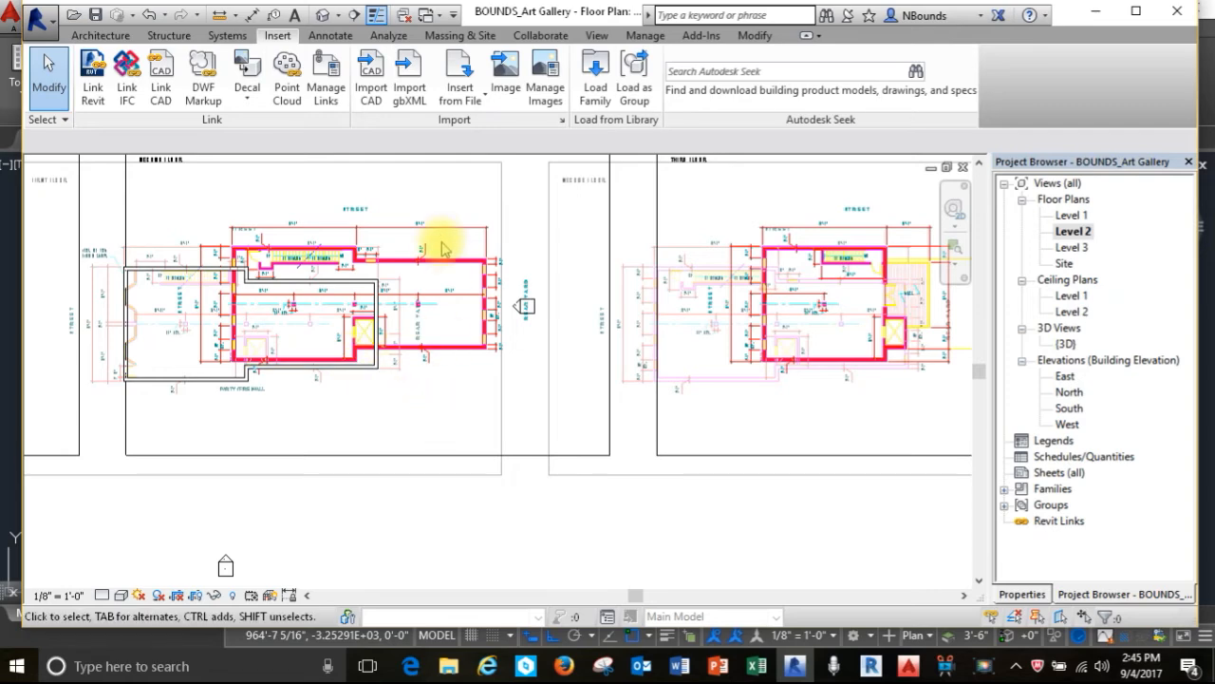
pyautogui.click(427, 456)
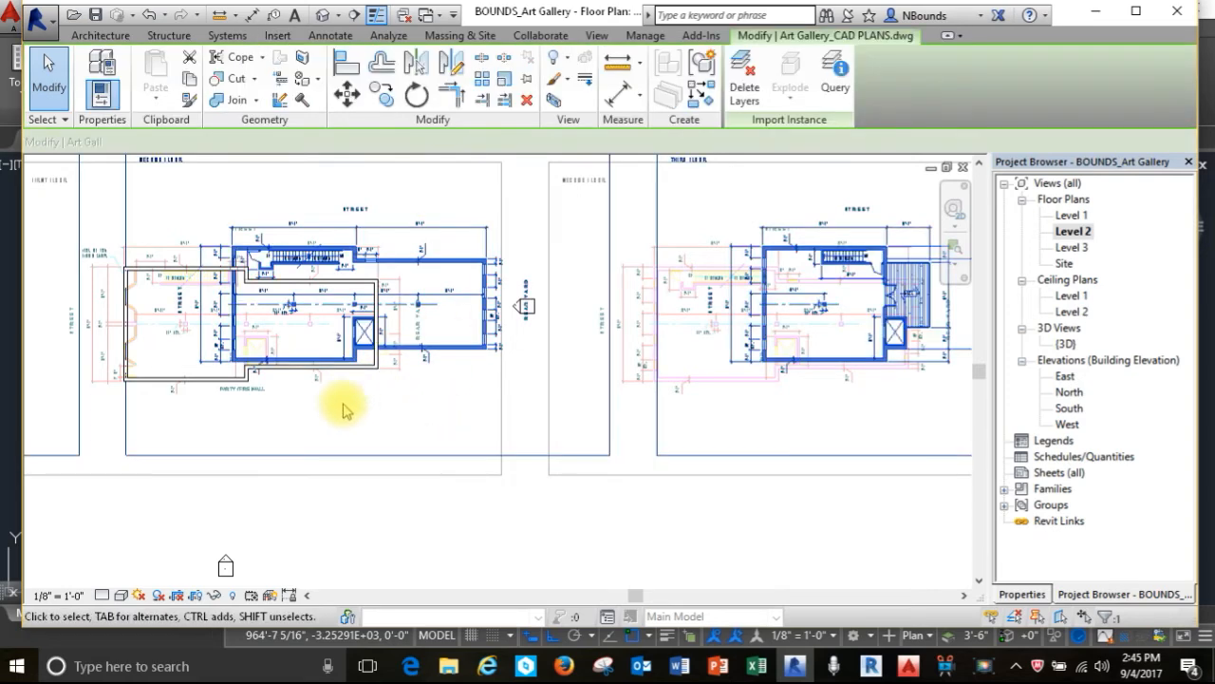
pyautogui.scroll(3, 208, 350)
pyautogui.click(346, 93)
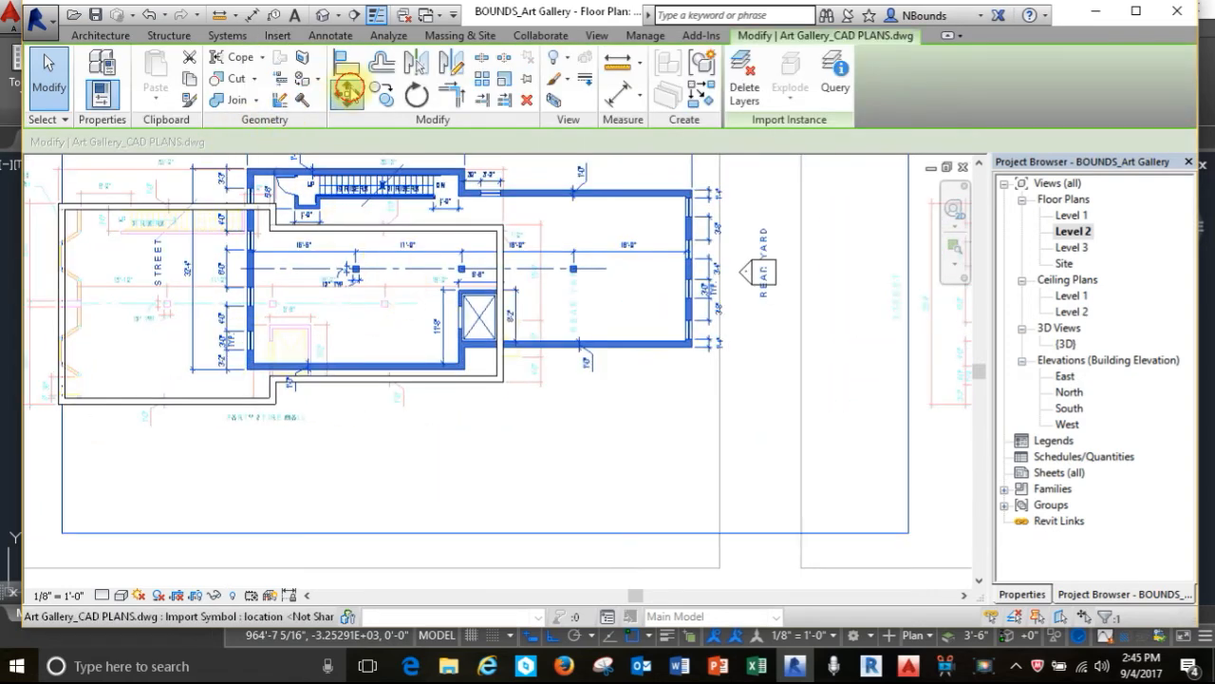
pyautogui.scroll(5, 217, 385)
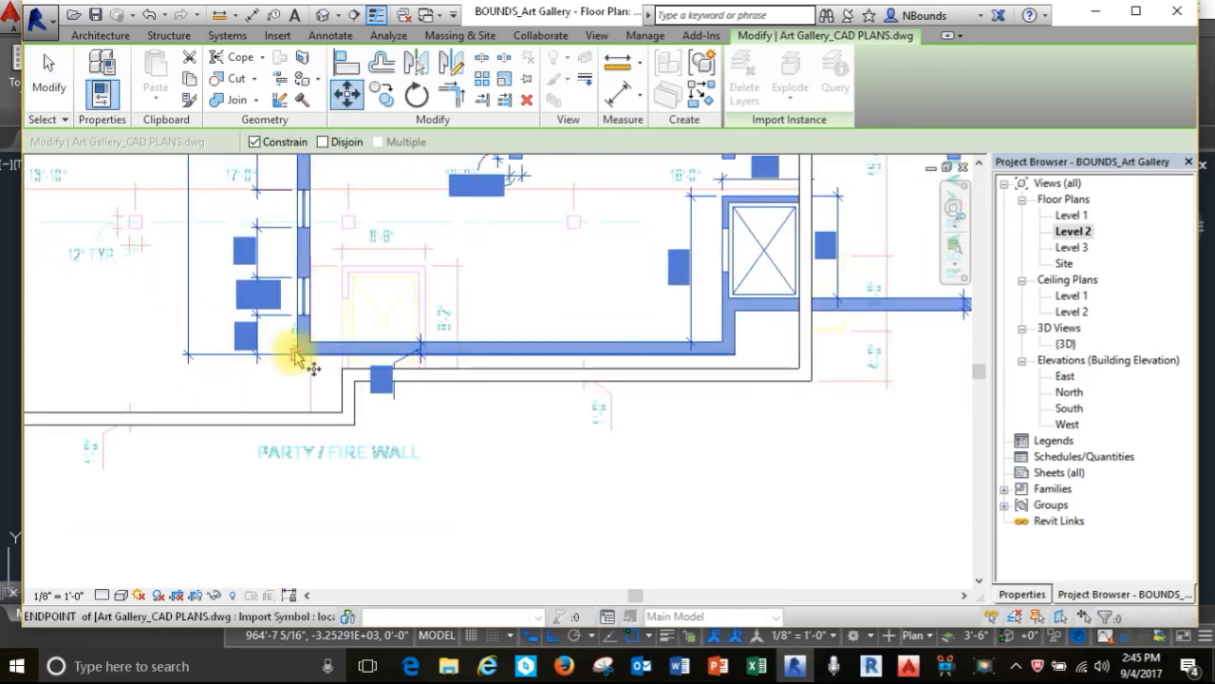
pyautogui.click(296, 358)
pyautogui.scroll(-3, 434, 320)
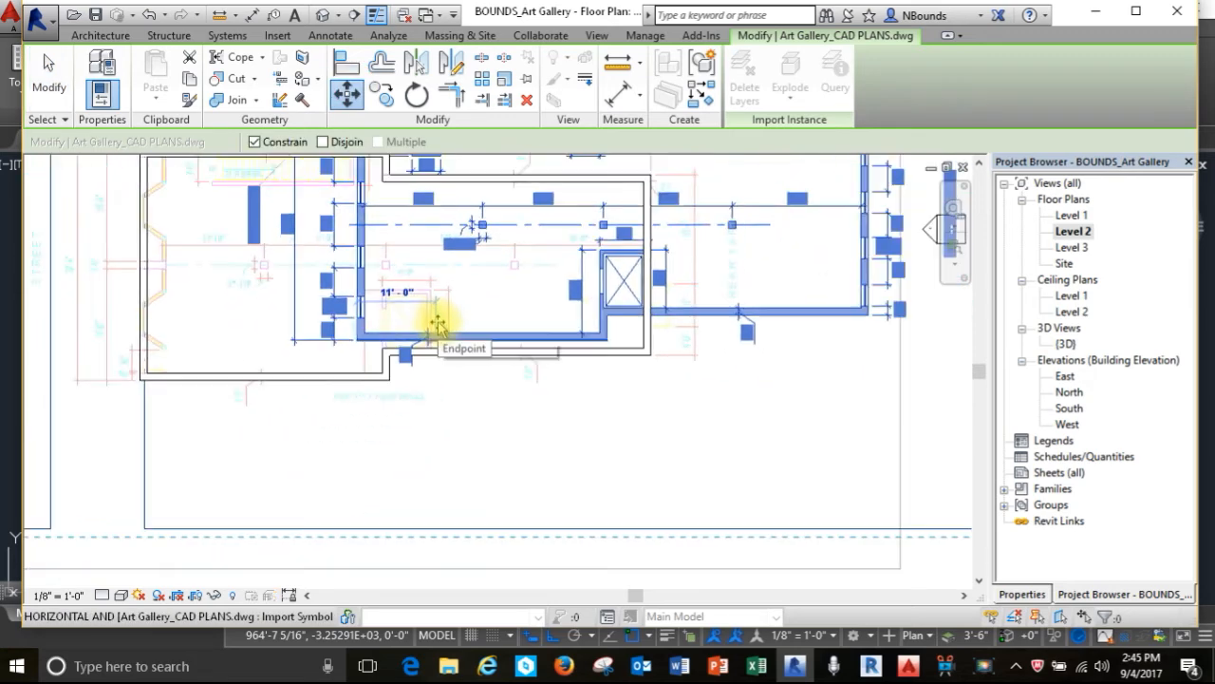
pyautogui.scroll(4, 157, 380)
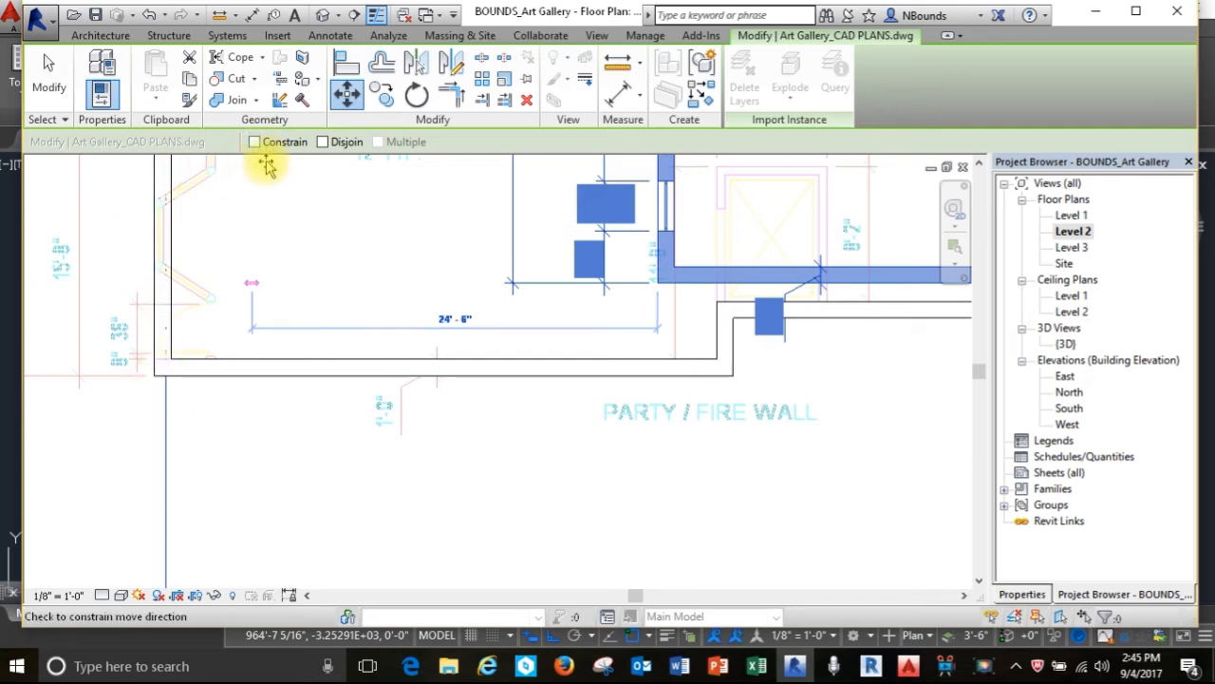
pyautogui.click(155, 375)
pyautogui.scroll(-3, 196, 462)
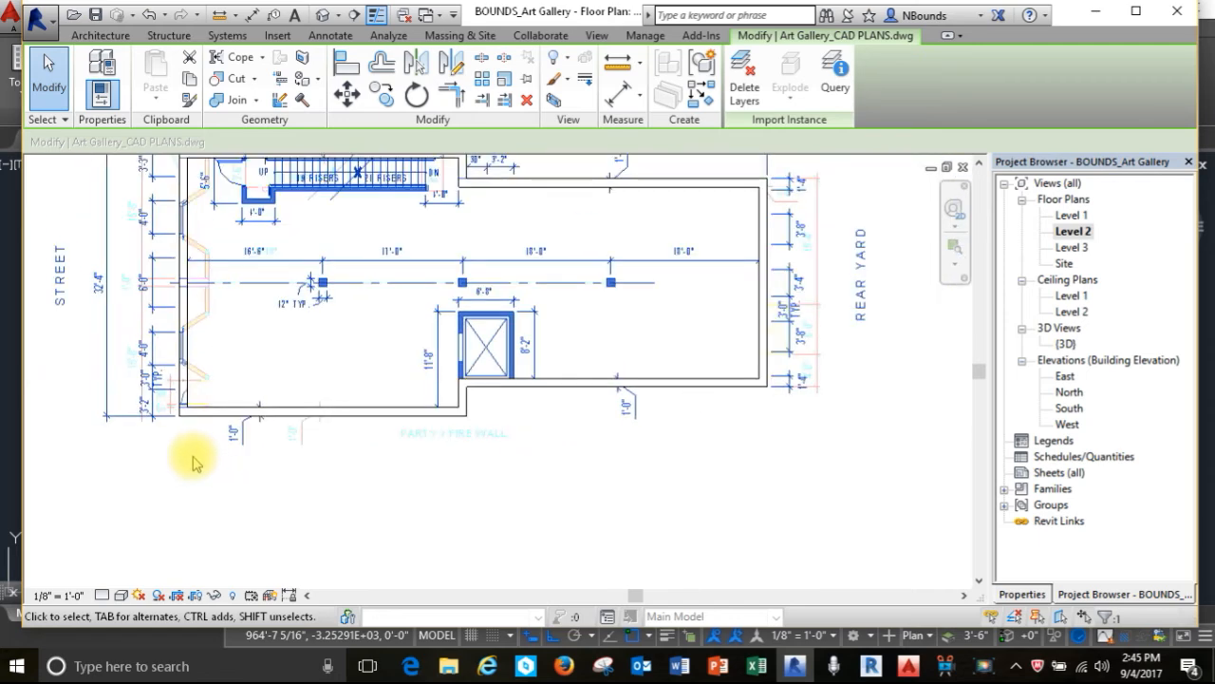
pyautogui.scroll(-1, 193, 462)
pyautogui.press('Escape')
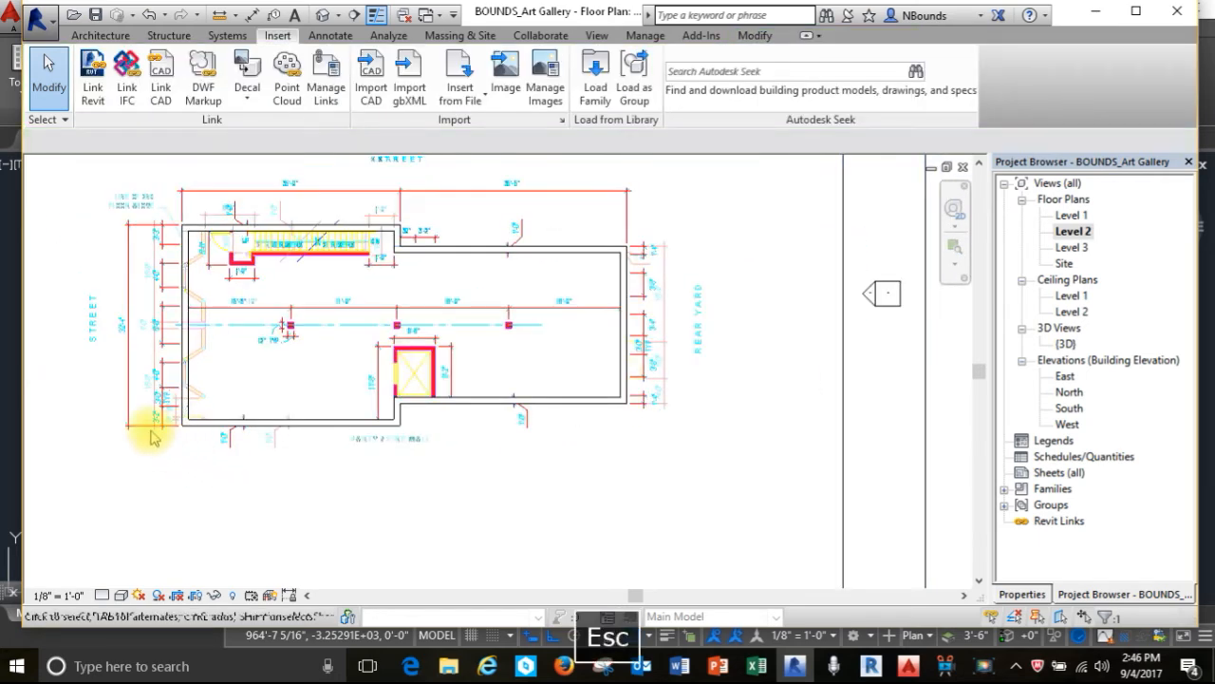
pyautogui.scroll(-4, 345, 330)
pyautogui.scroll(-1, 397, 318)
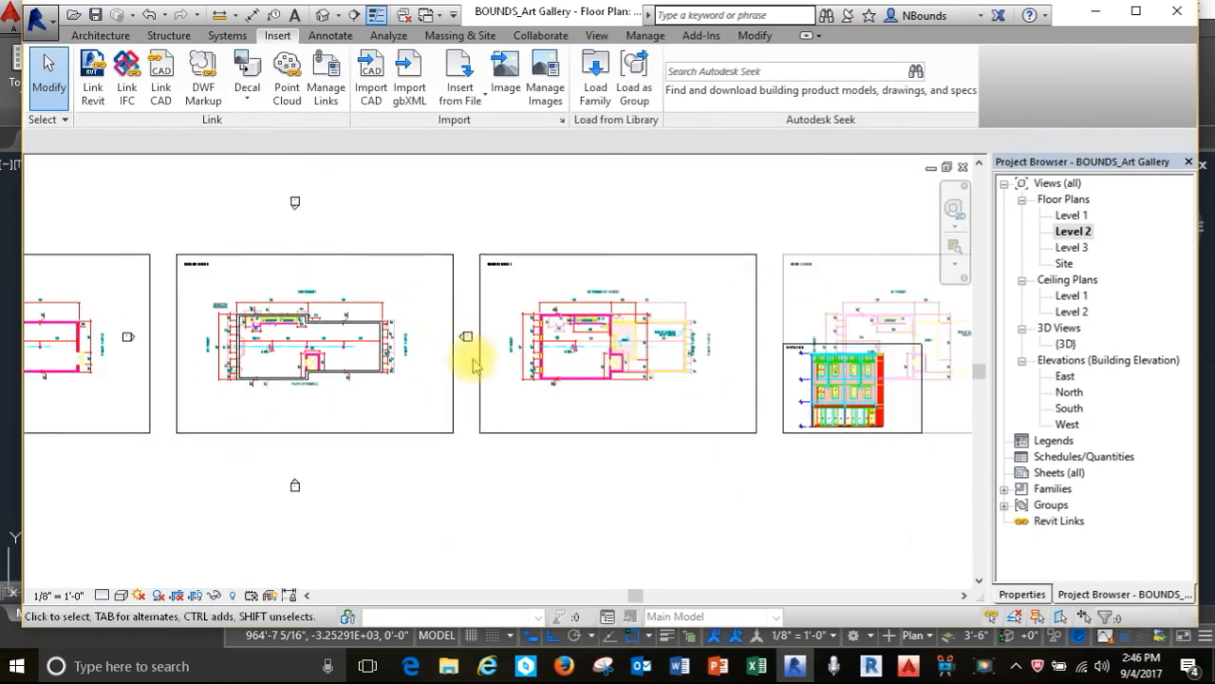
# Hide the newly placed Art Gallery_CAD PLANS link in the Level 2 floor plan.
pyautogui.click(388, 443)
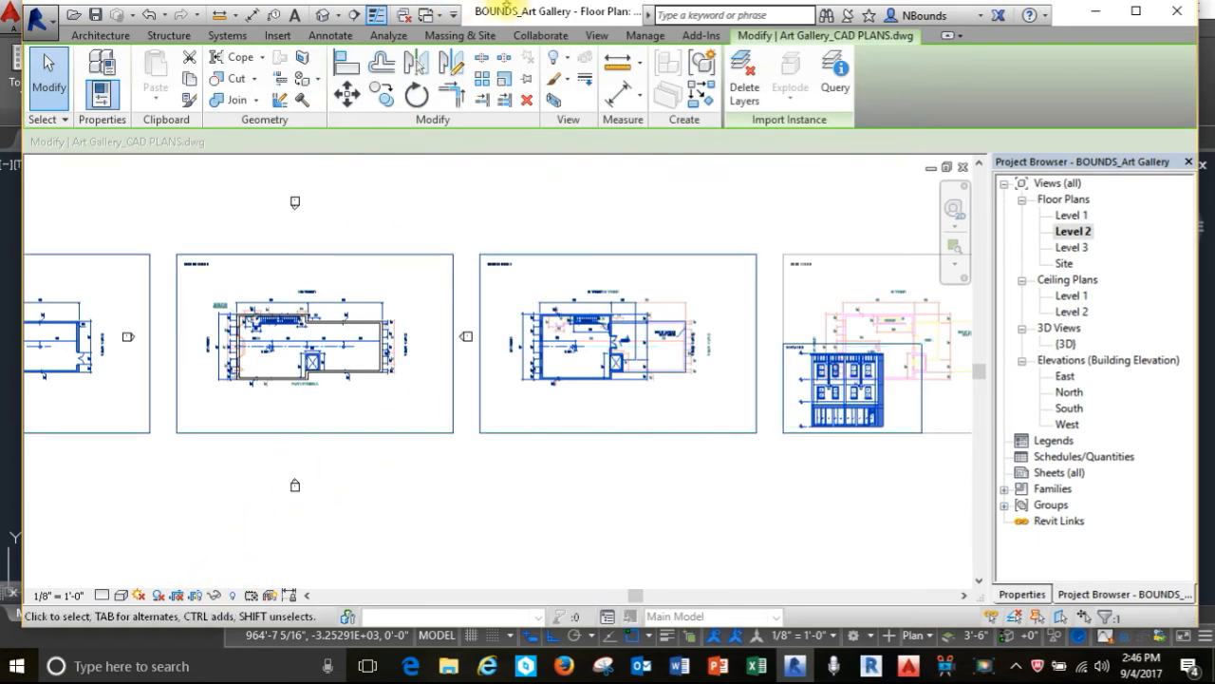
pyautogui.click(566, 59)
pyautogui.click(581, 95)
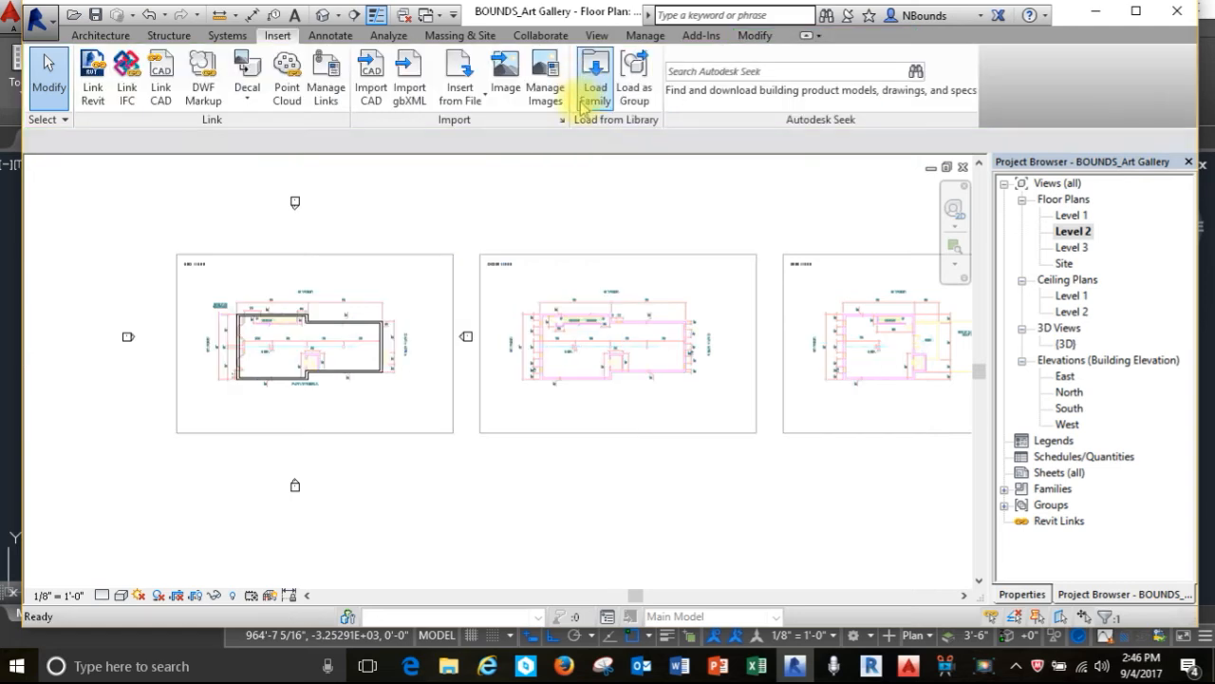
# Set the Level 2 floor plan's underlay to None in the view properties.
pyautogui.click(1038, 595)
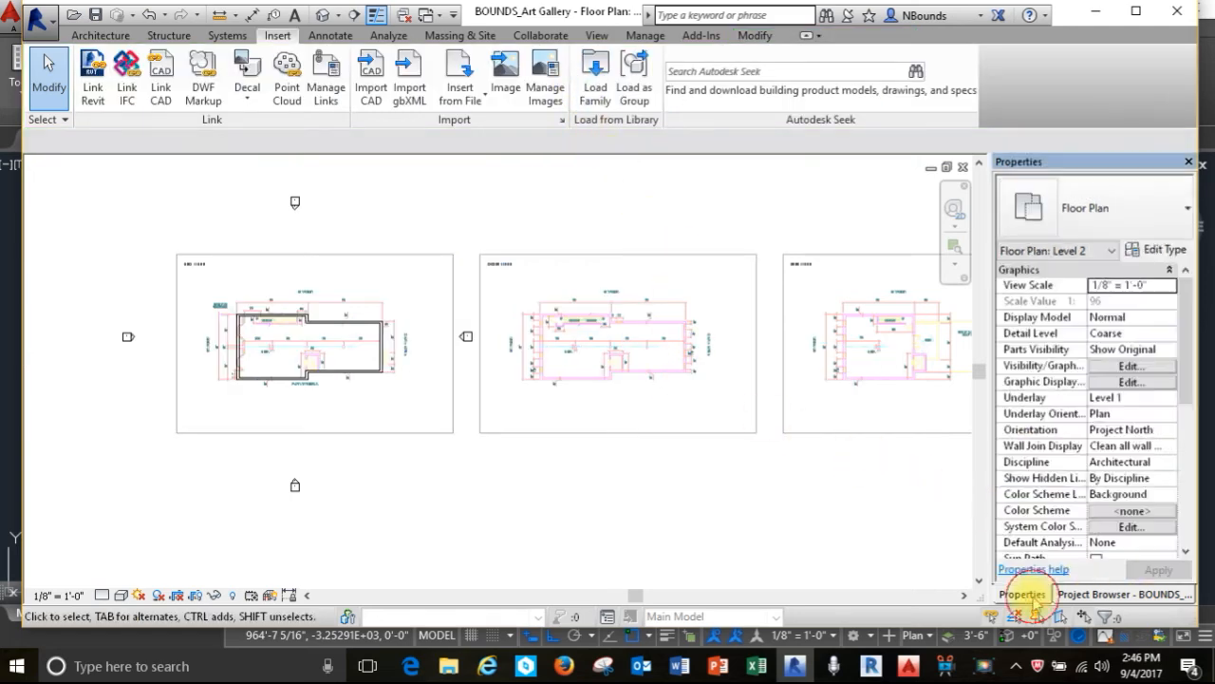
pyautogui.click(1171, 399)
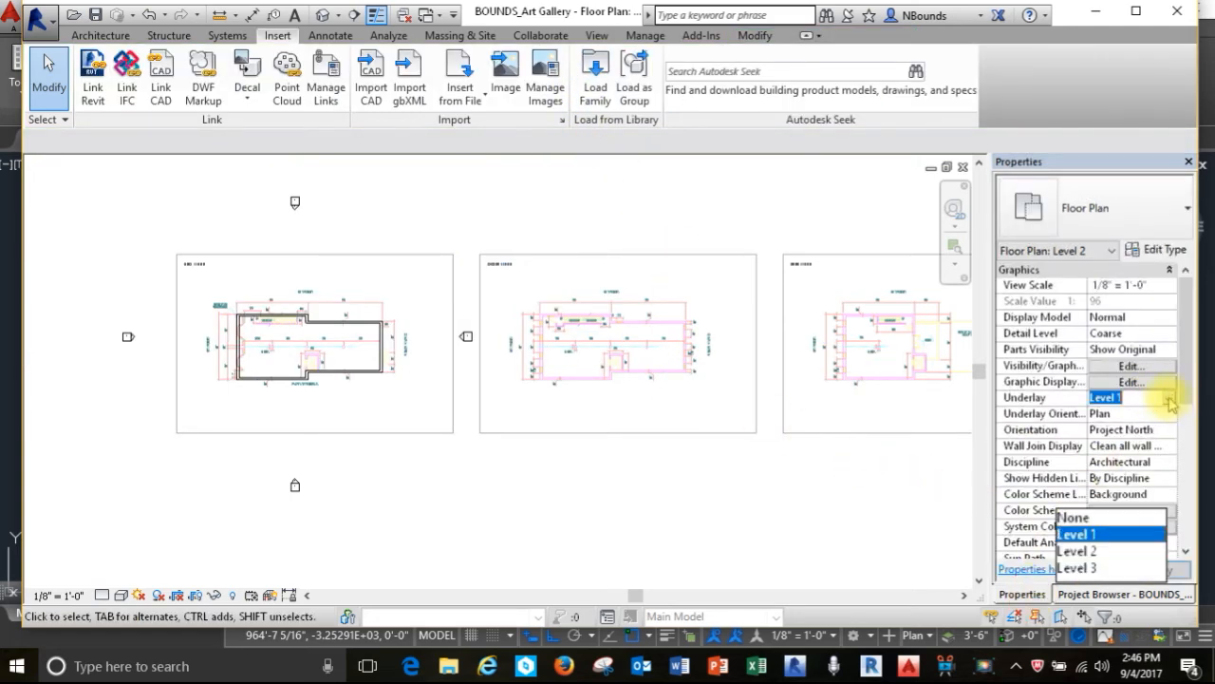
pyautogui.click(1071, 517)
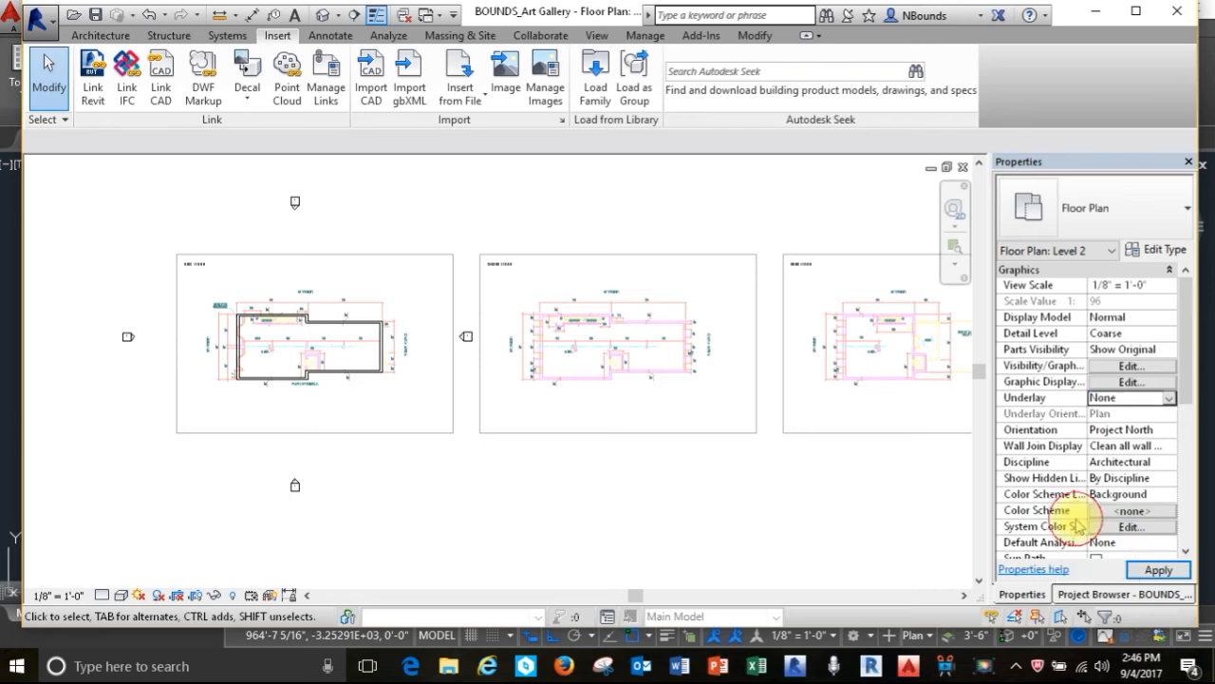
pyautogui.click(1158, 570)
pyautogui.scroll(4, 266, 366)
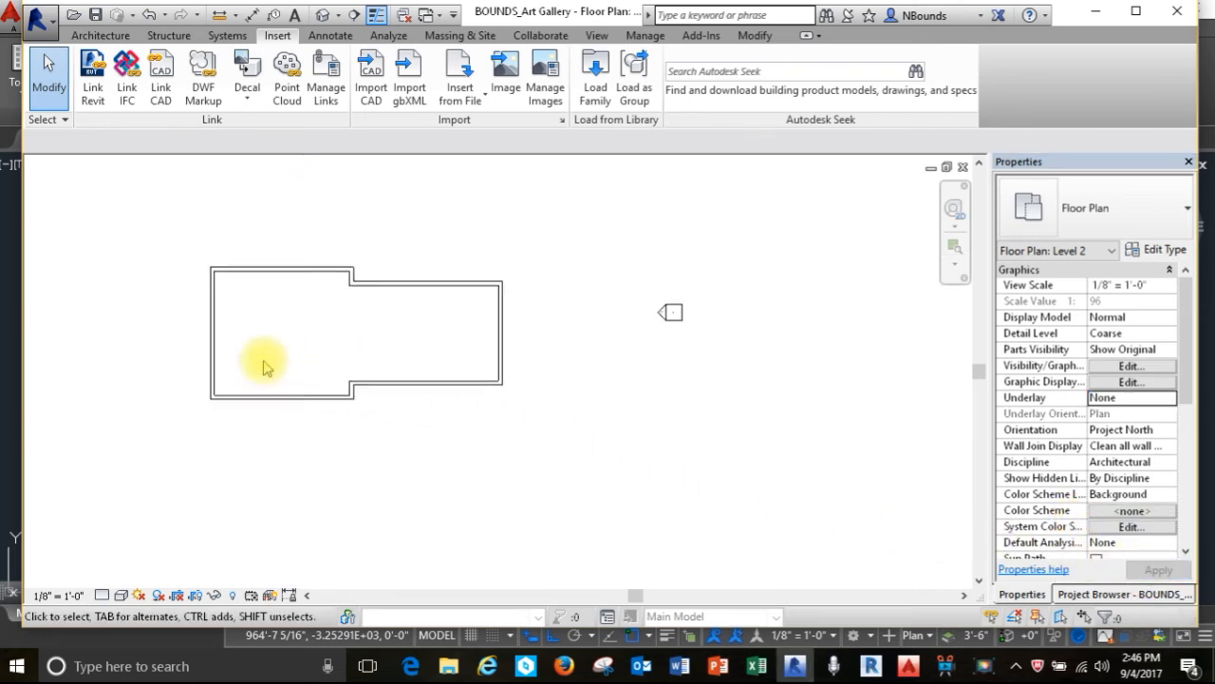
# Reveal hidden elements in Level 2, unhide the Art Gallery_CAD PLANS link and leave the reveal mode.
pyautogui.scroll(-2, 266, 366)
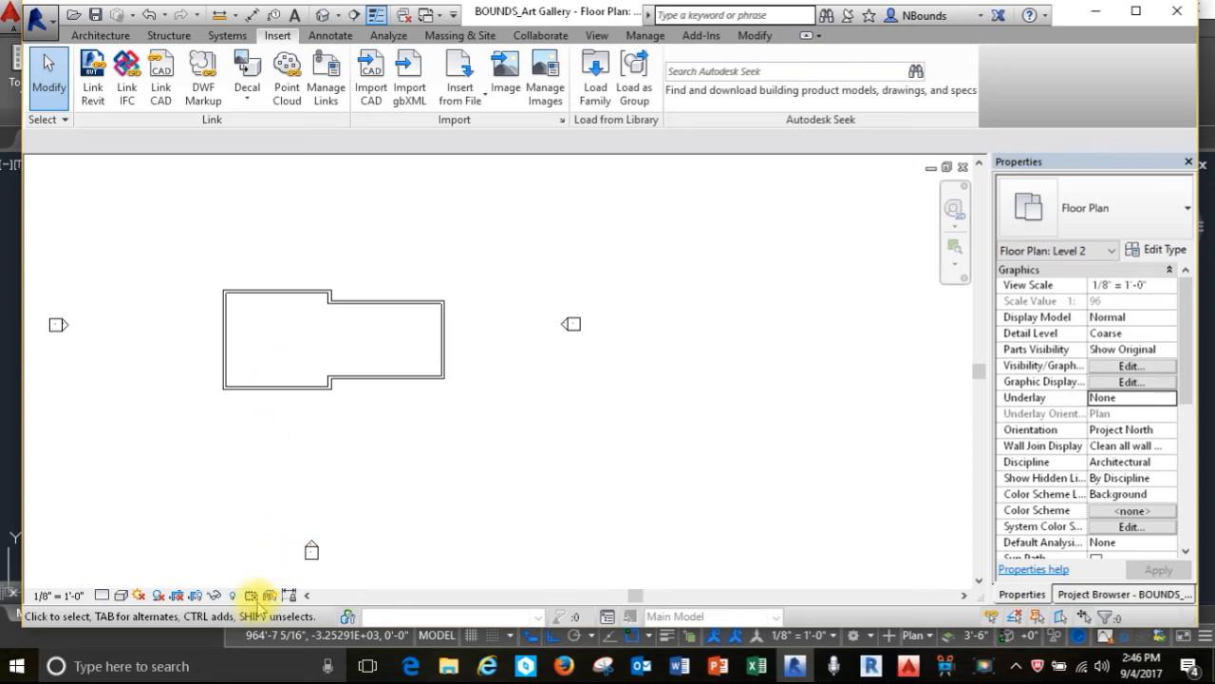
pyautogui.click(232, 595)
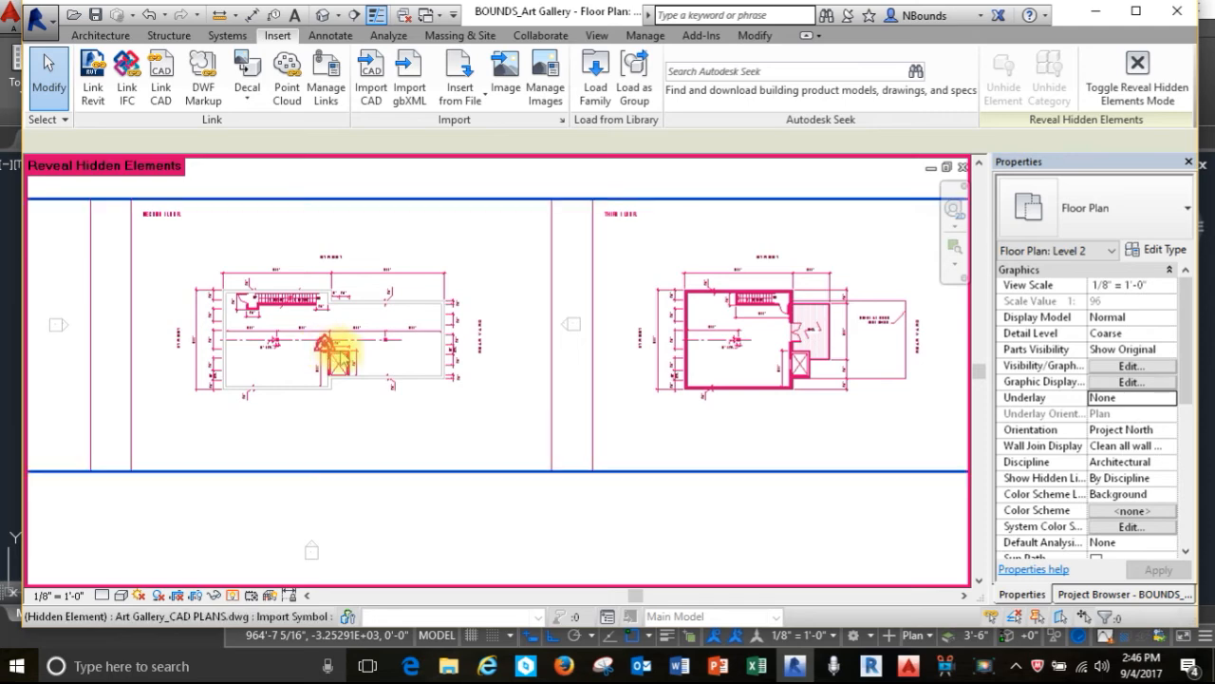
pyautogui.click(444, 373)
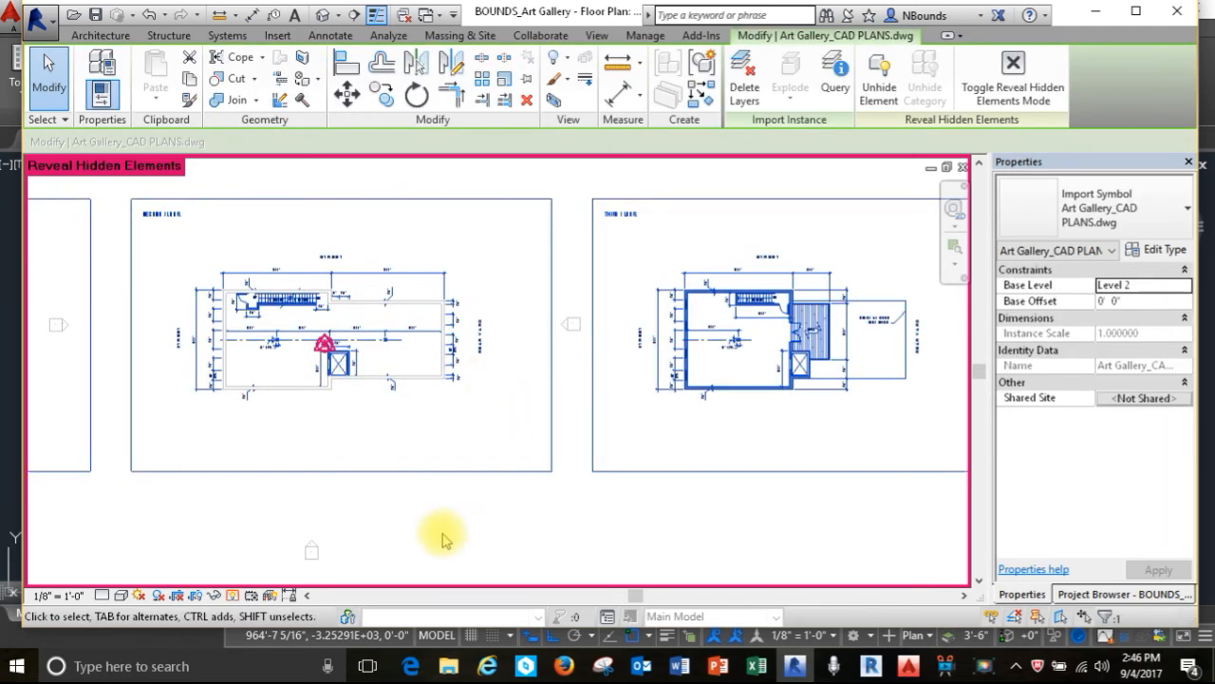
pyautogui.click(880, 80)
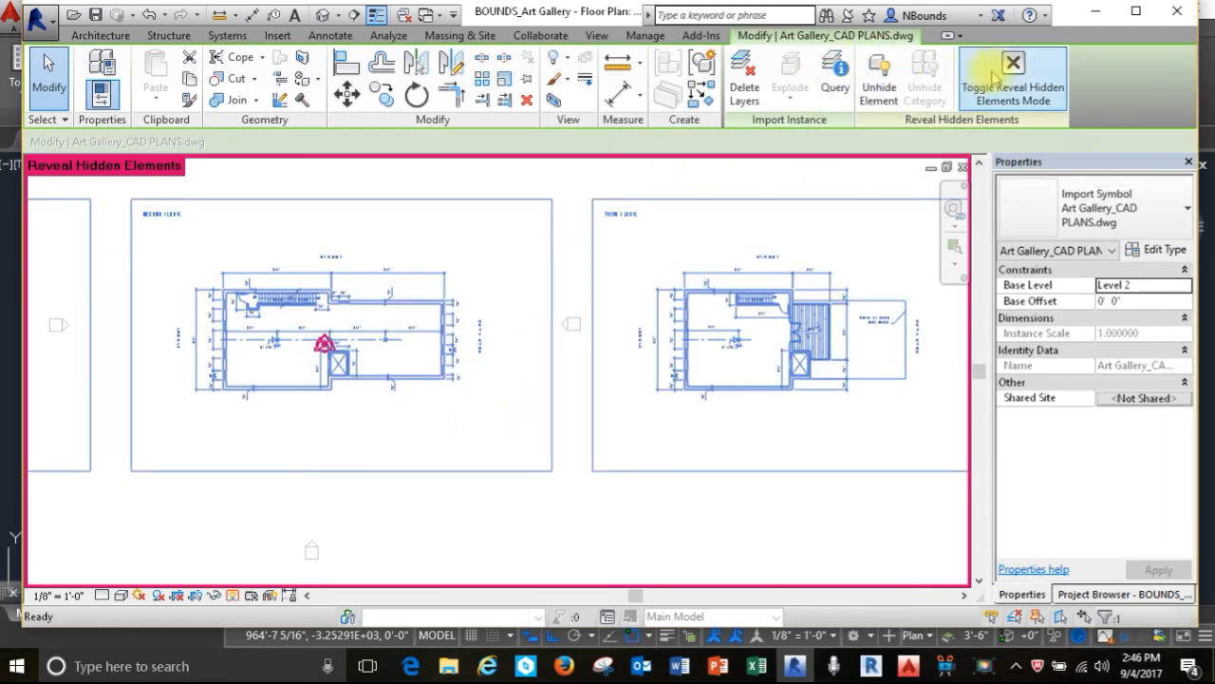
pyautogui.click(1014, 63)
pyautogui.click(258, 488)
pyautogui.scroll(3, 266, 491)
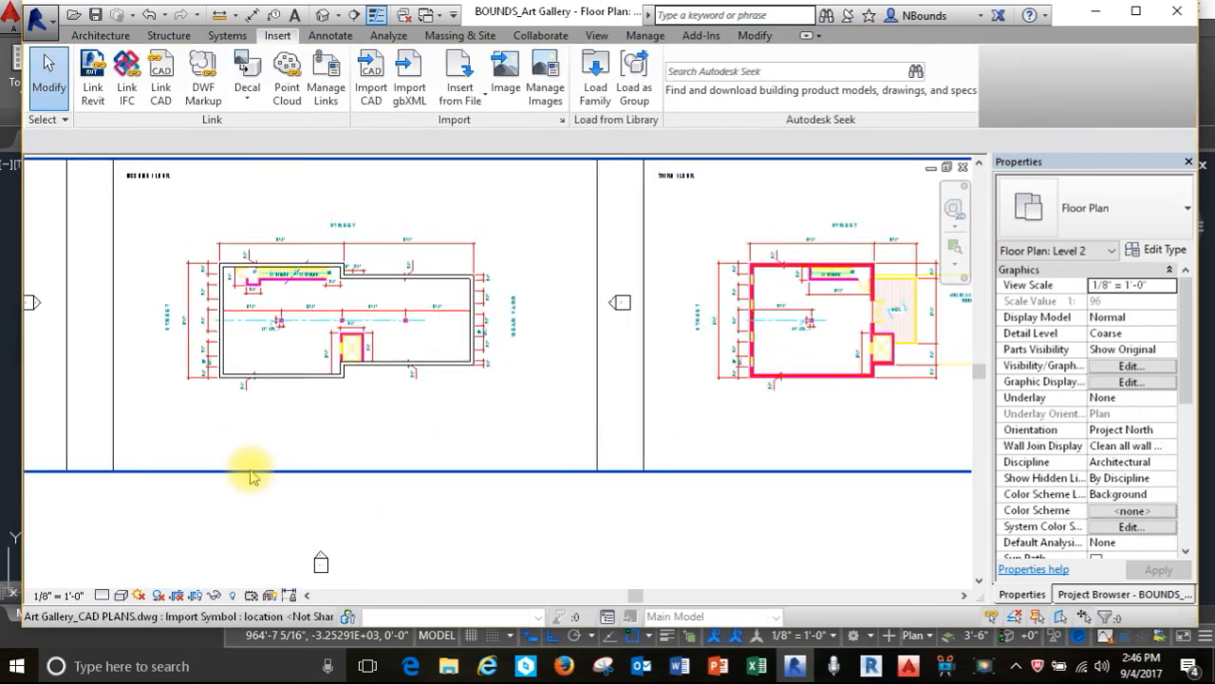
# Show the Level 2 view's crop region and pull its four edges in closely around the second-floor plan.
pyautogui.scroll(-6, 470, 575)
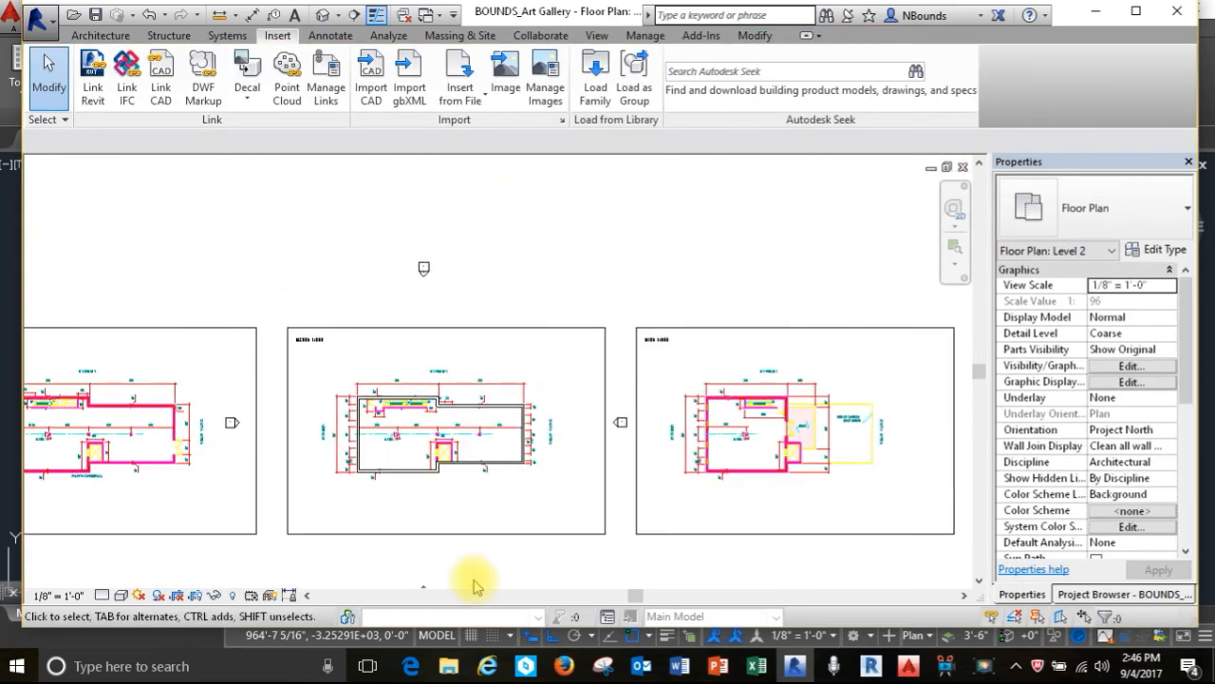
pyautogui.press('Escape')
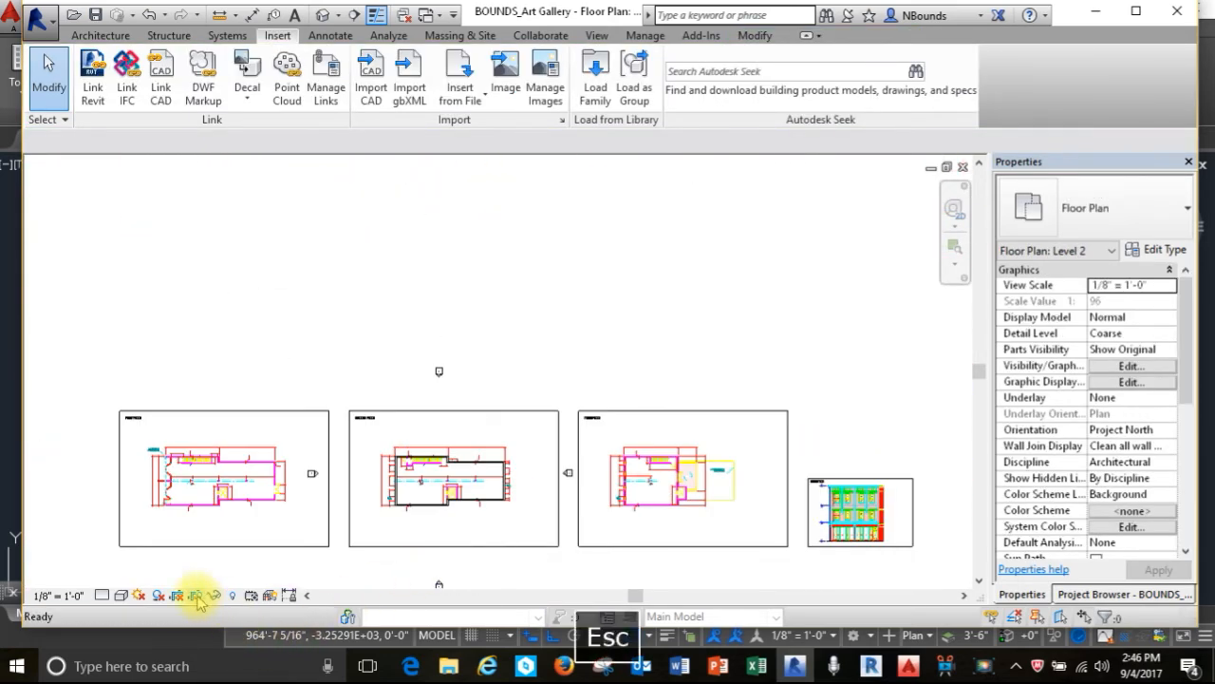
pyautogui.scroll(-3, 323, 399)
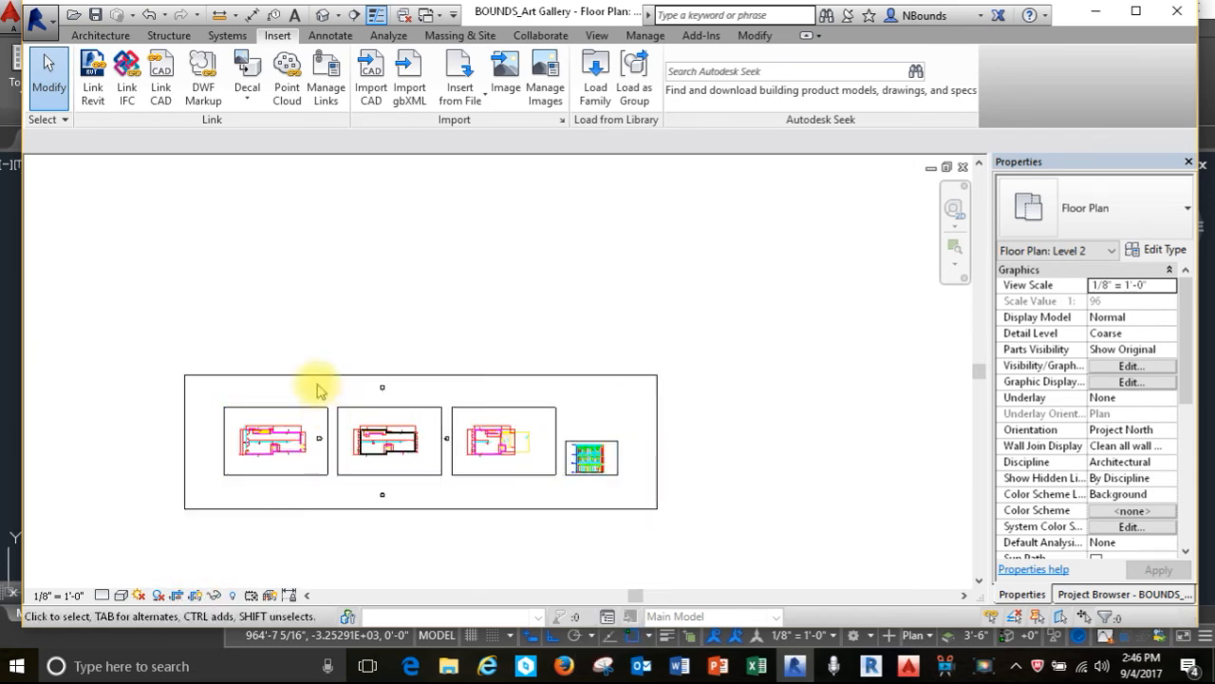
pyautogui.click(309, 375)
pyautogui.moveTo(323, 441); pyautogui.dragTo(346, 439)
pyautogui.moveTo(658, 444); pyautogui.dragTo(432, 432)
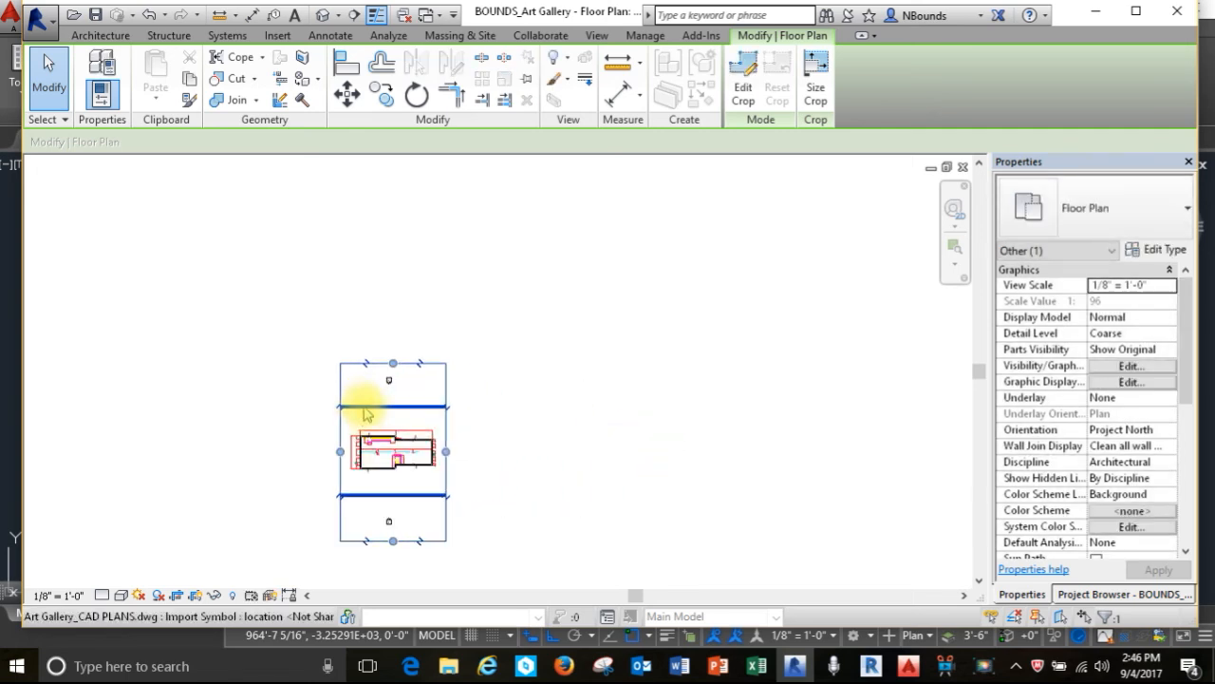
pyautogui.moveTo(391, 365); pyautogui.dragTo(393, 418)
pyautogui.moveTo(393, 541); pyautogui.dragTo(393, 475)
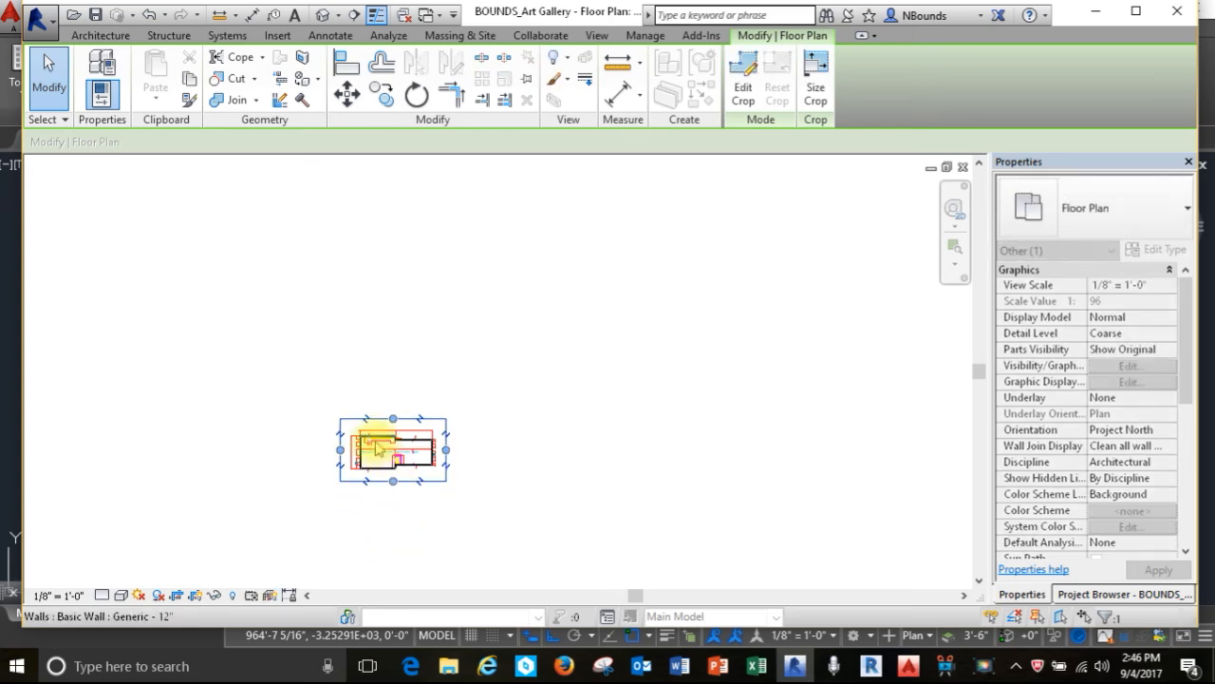
pyautogui.scroll(5, 361, 467)
pyautogui.scroll(4, 393, 417)
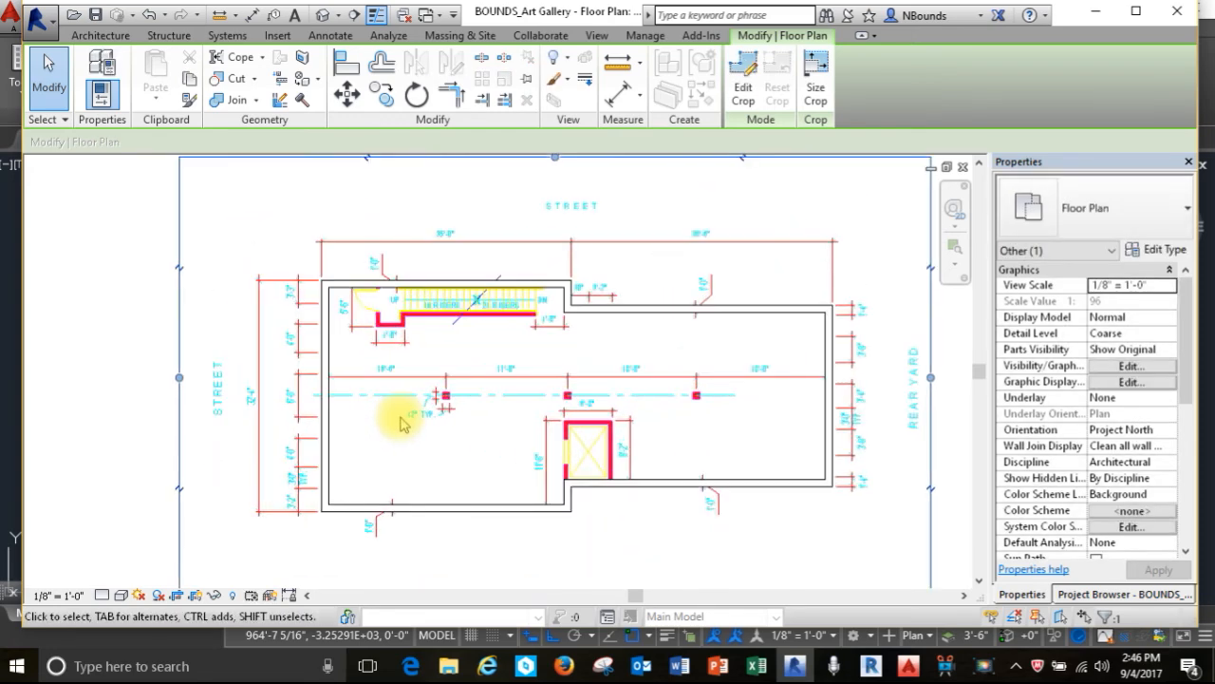
pyautogui.press('Escape')
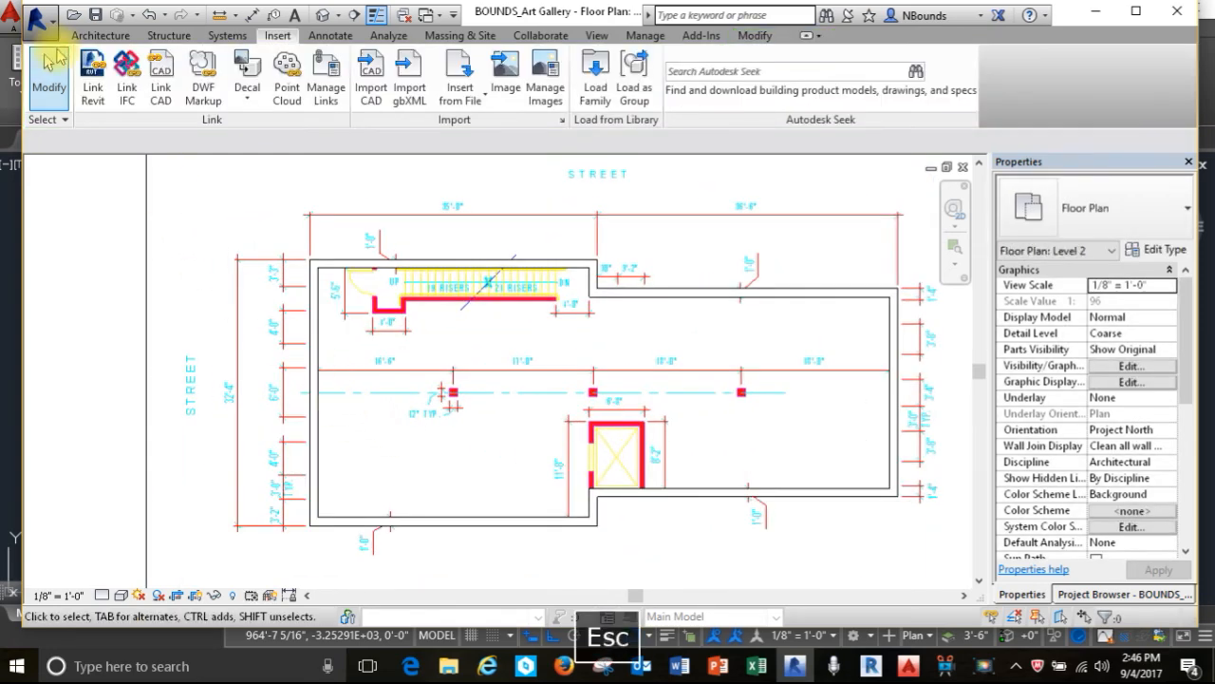
pyautogui.scroll(5, 457, 384)
pyautogui.scroll(-2, 204, 385)
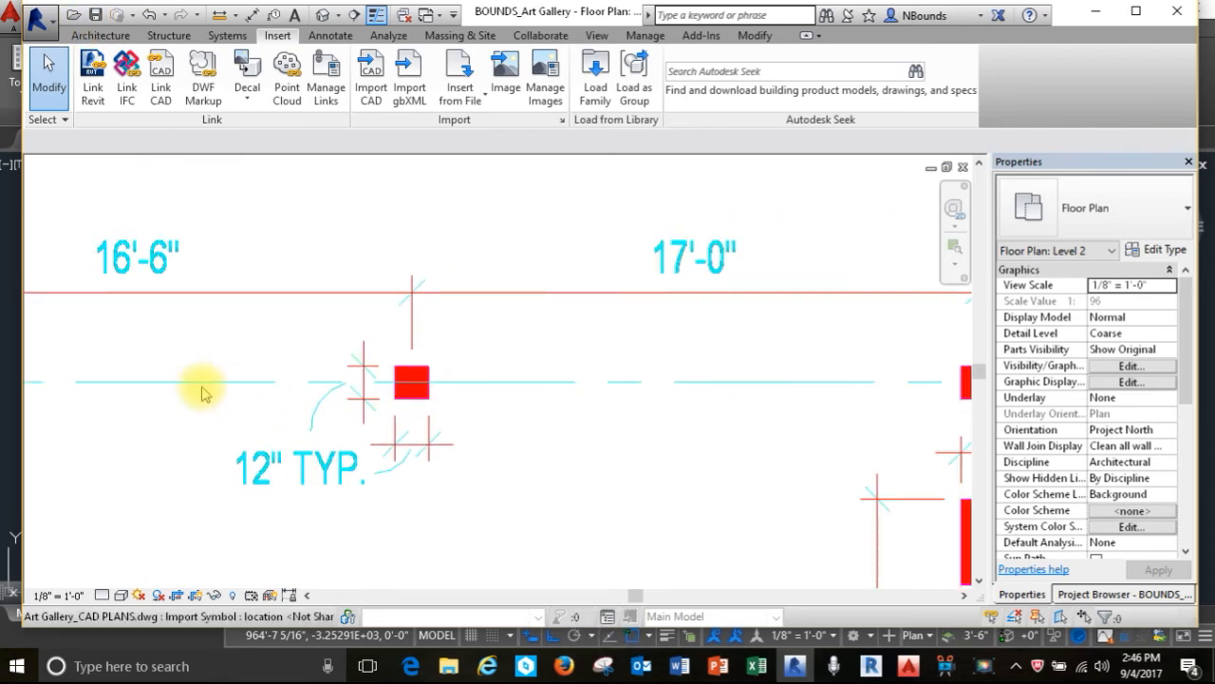
# Open the Level 1 floor plan and show its crop region.
pyautogui.click(100, 36)
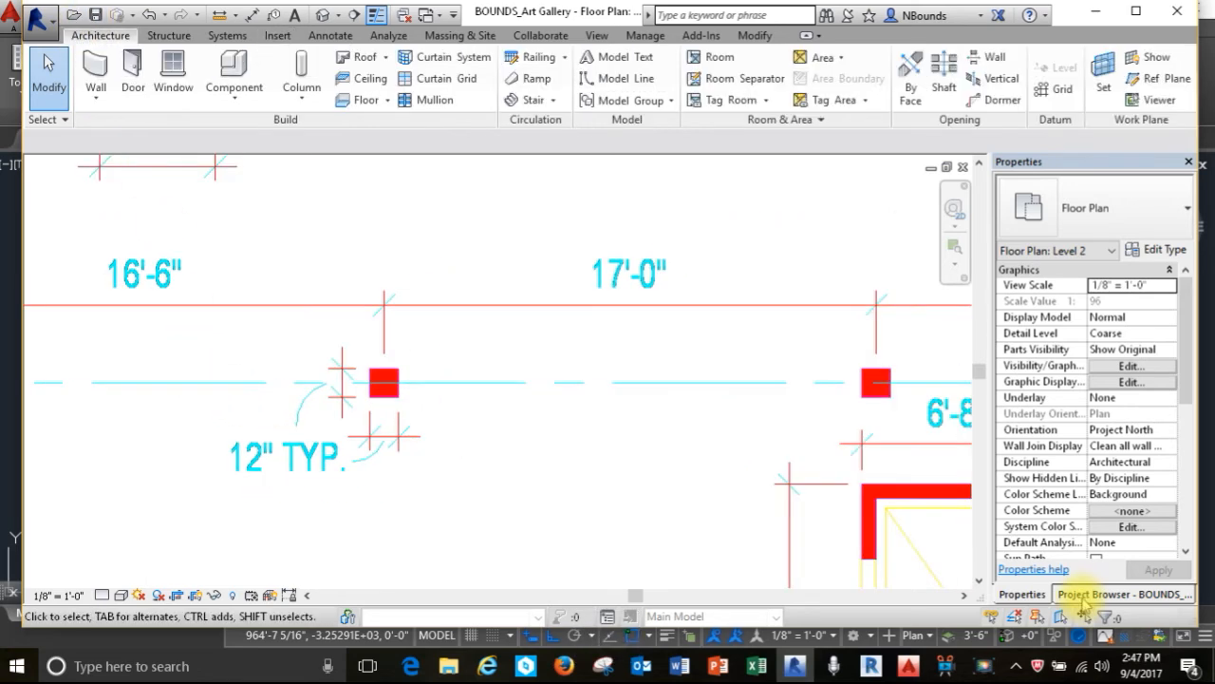
pyautogui.click(1084, 594)
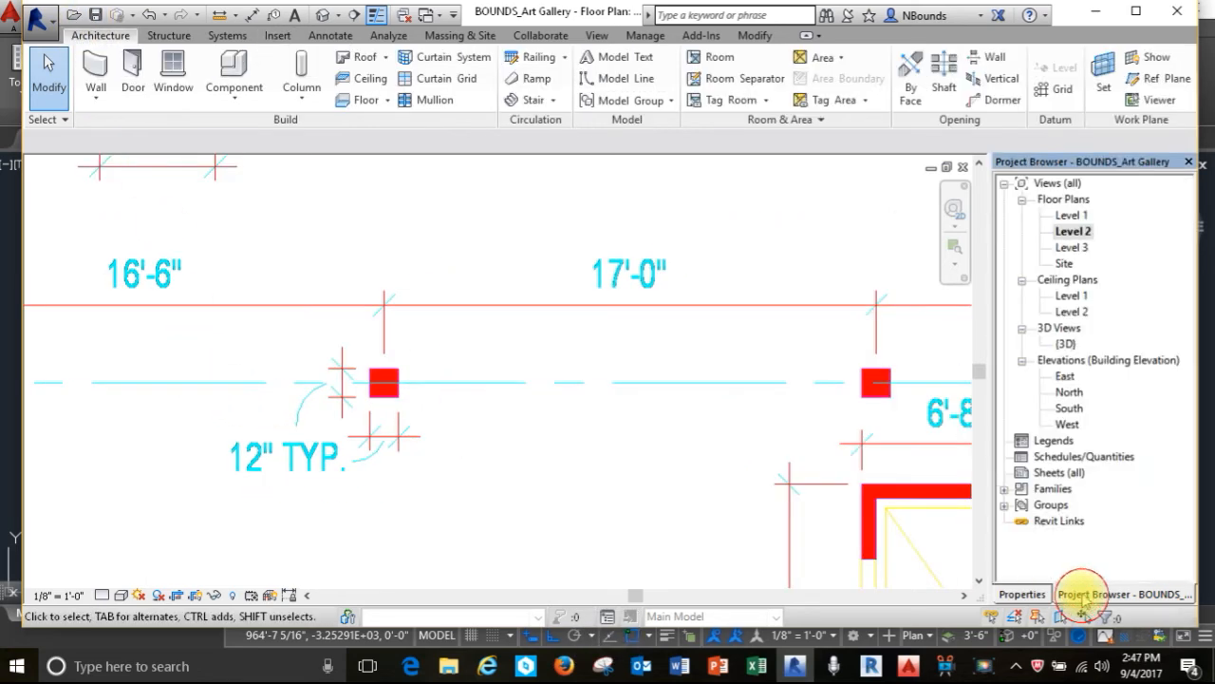
pyautogui.doubleClick(1072, 215)
pyautogui.scroll(-3, 683, 351)
pyautogui.scroll(-3, 294, 270)
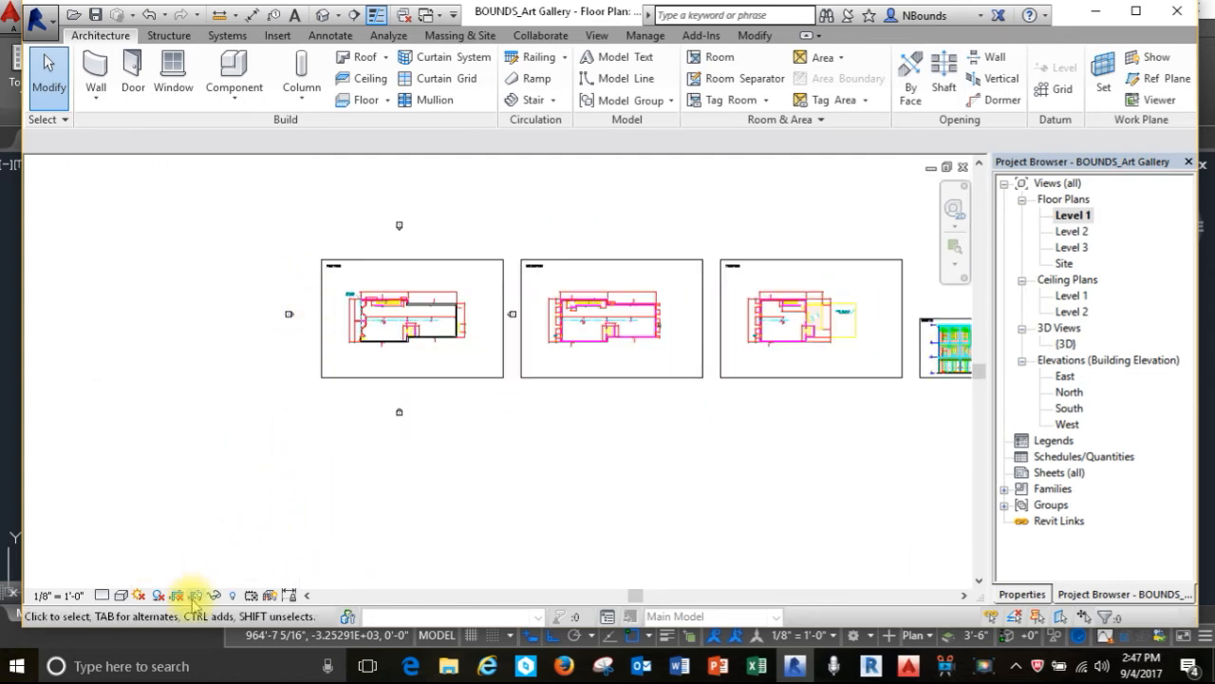
pyautogui.scroll(-3, 149, 437)
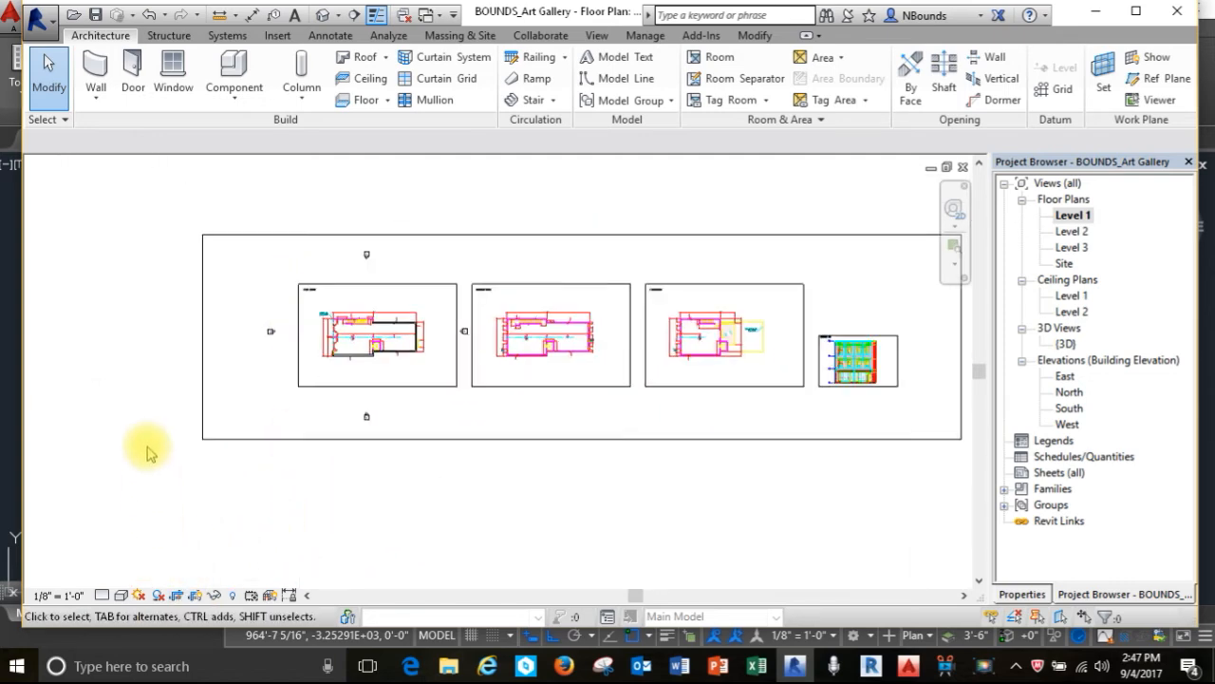
# Pull the Level 1 crop region's four edges in closely around the first-floor plan.
pyautogui.click(195, 389)
pyautogui.moveTo(195, 350); pyautogui.dragTo(292, 350)
pyautogui.moveTo(853, 350); pyautogui.dragTo(401, 351)
pyautogui.moveTo(347, 263); pyautogui.dragTo(346, 318)
pyautogui.moveTo(346, 442); pyautogui.dragTo(347, 377)
pyautogui.scroll(5, 320, 356)
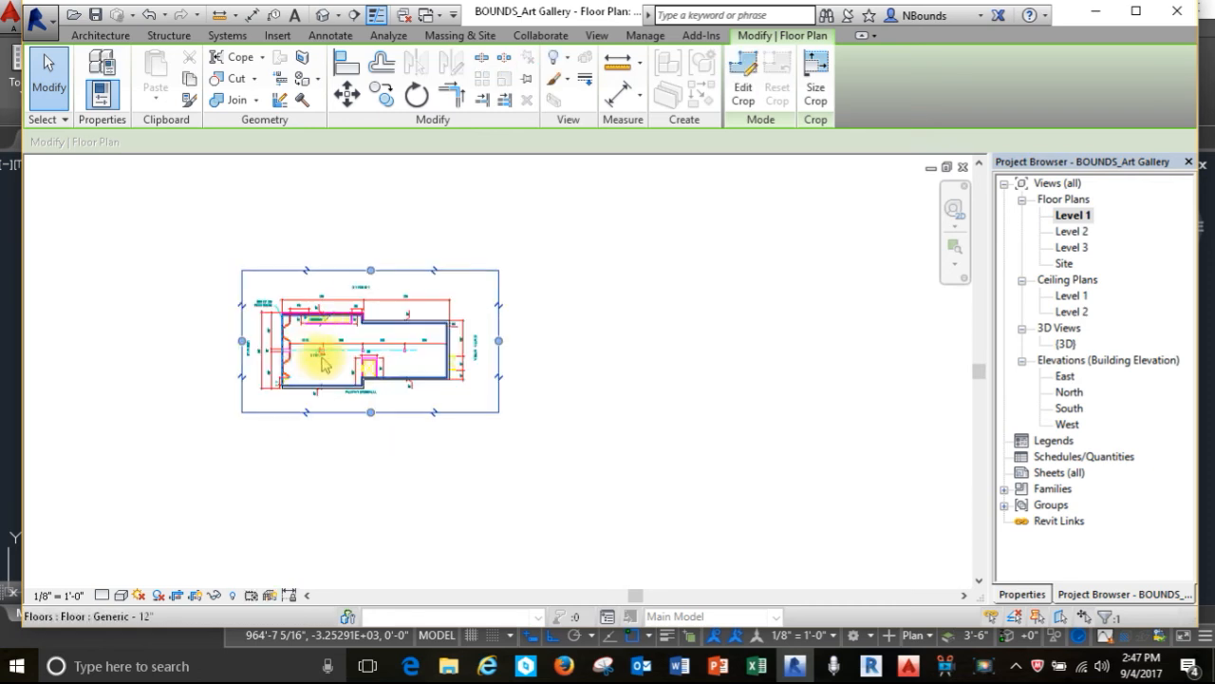
pyautogui.scroll(3, 320, 363)
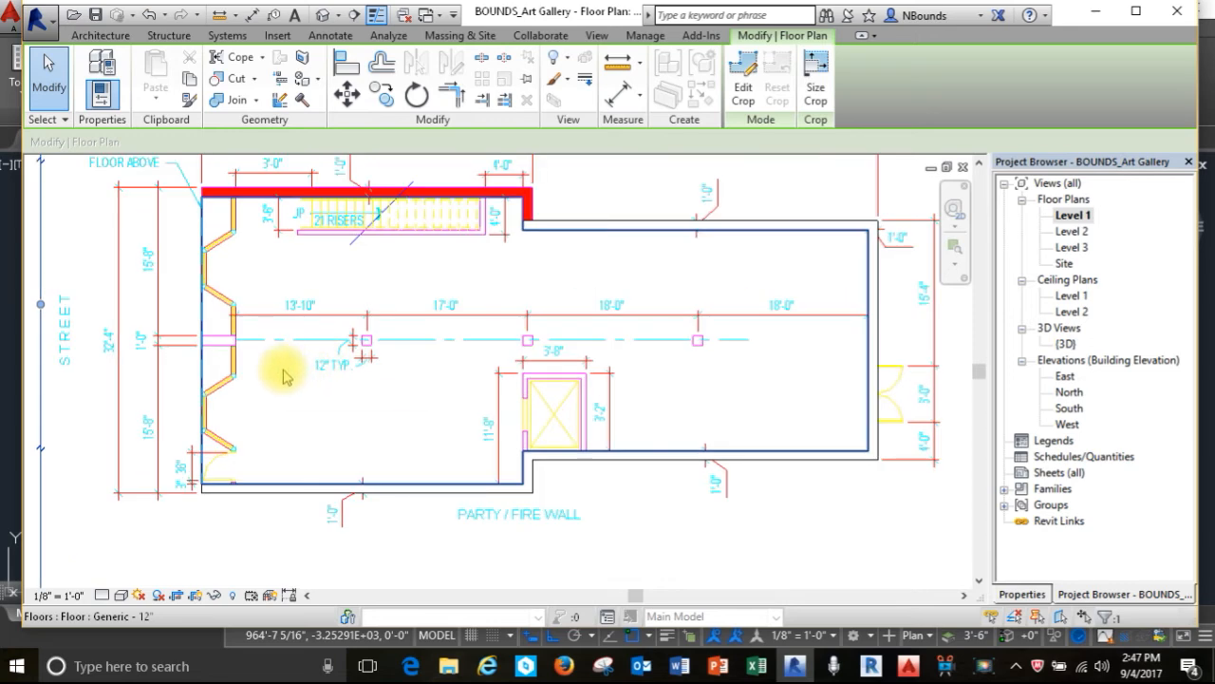
pyautogui.scroll(3, 390, 337)
pyautogui.press('Escape')
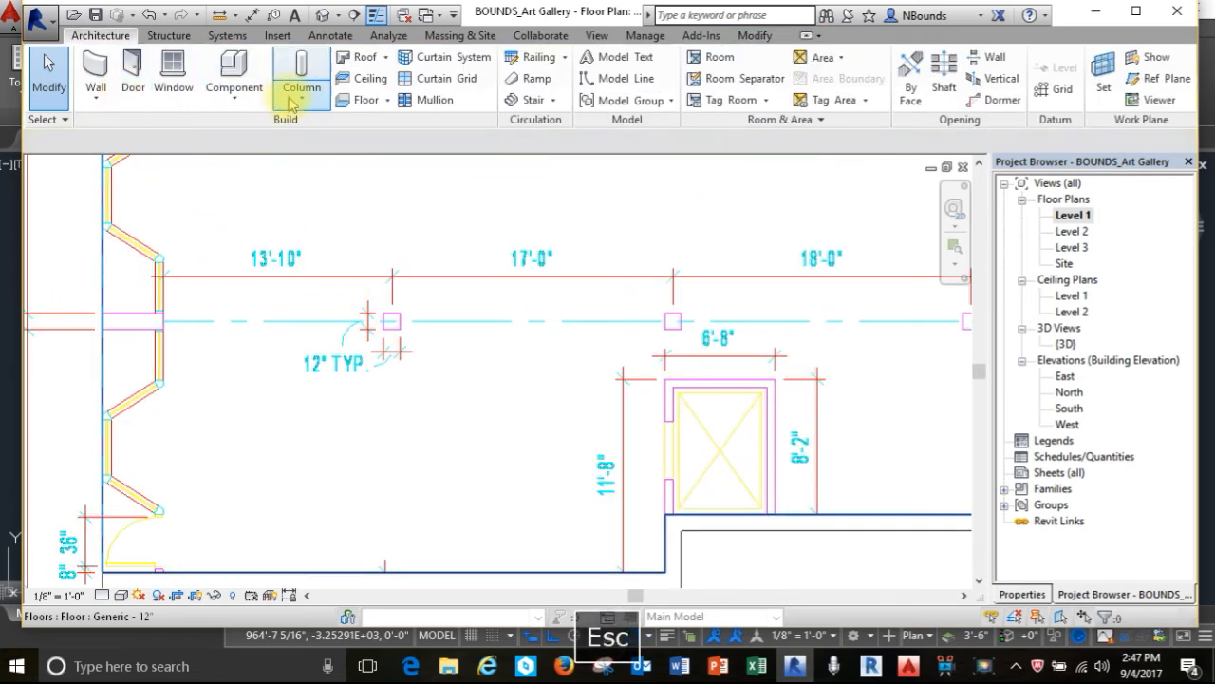
# Start an architectural column and duplicate the 18" x 18" Rectangular Column type as 12" x 12".
pyautogui.click(301, 93)
pyautogui.click(320, 165)
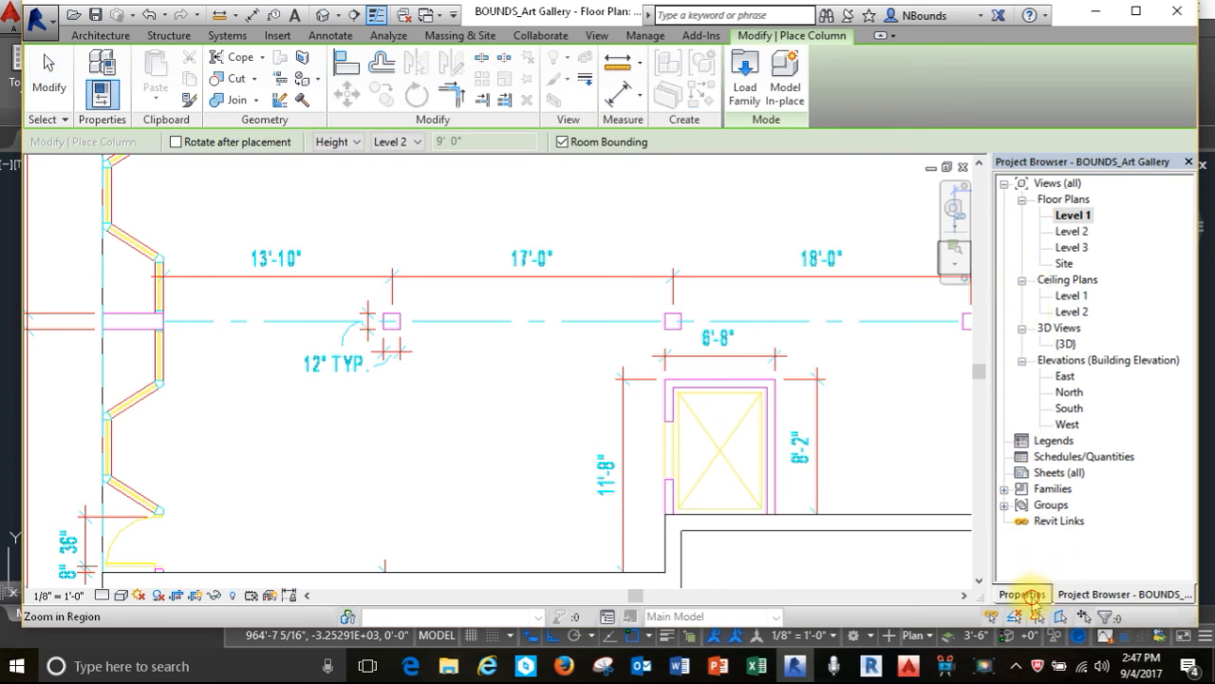
pyautogui.click(1023, 594)
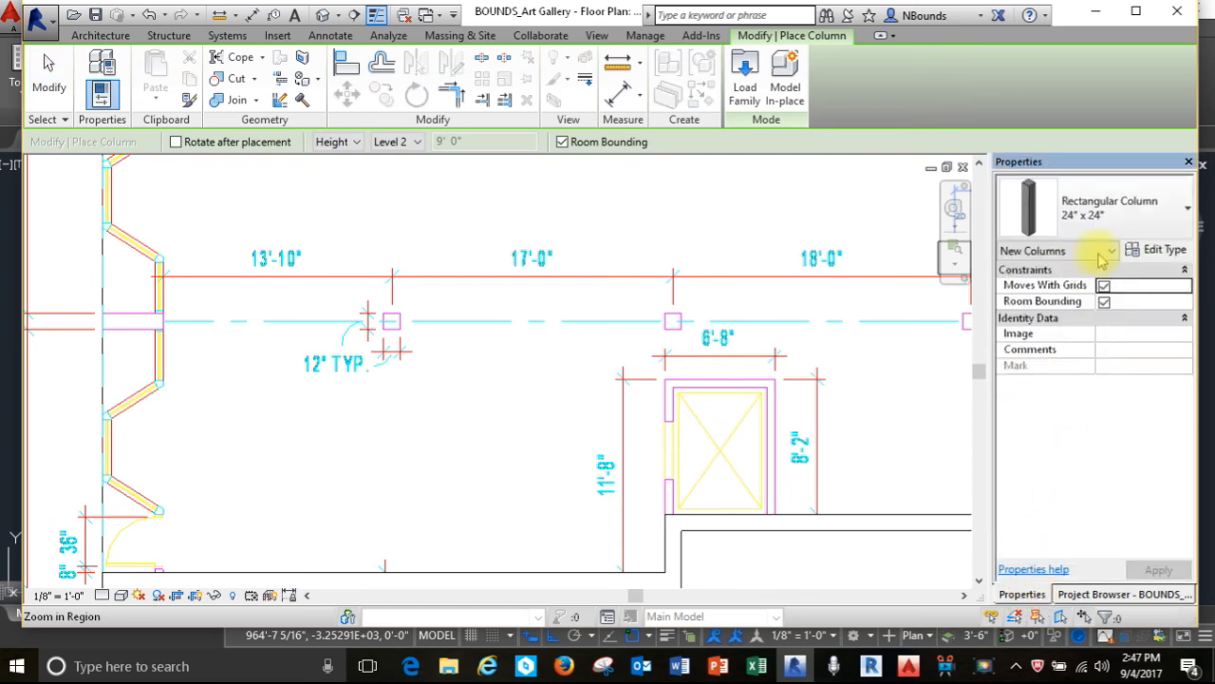
pyautogui.click(1157, 251)
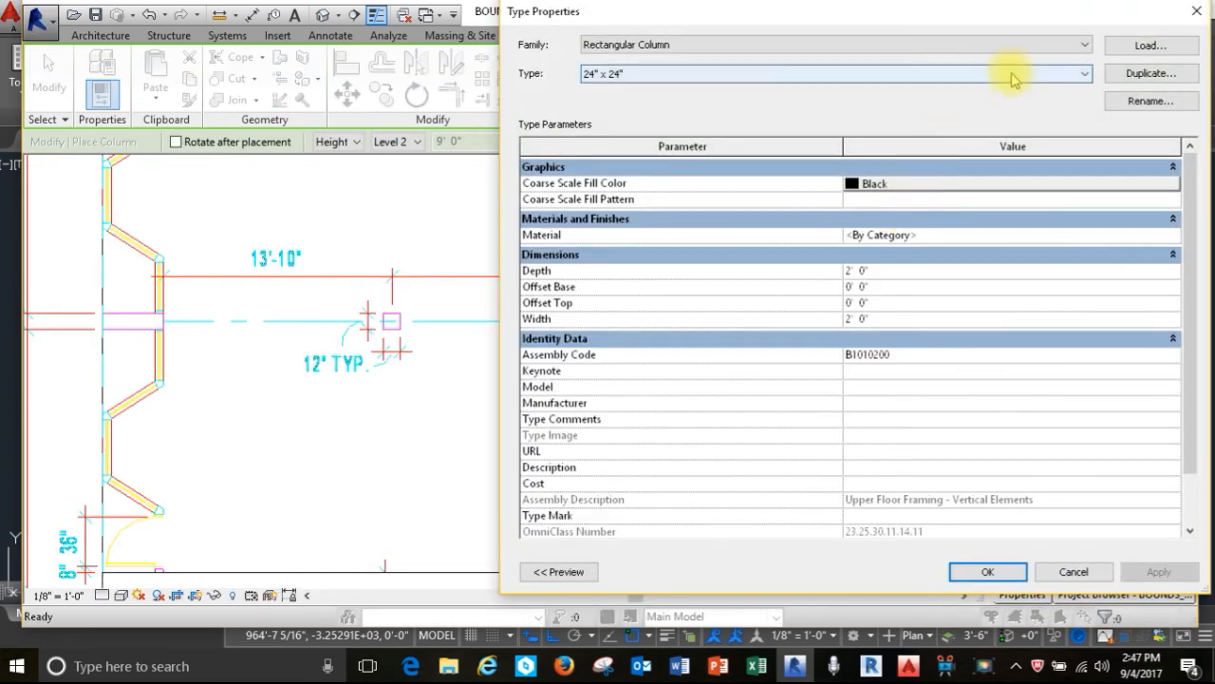
pyautogui.click(1085, 73)
pyautogui.click(698, 89)
pyautogui.click(1141, 78)
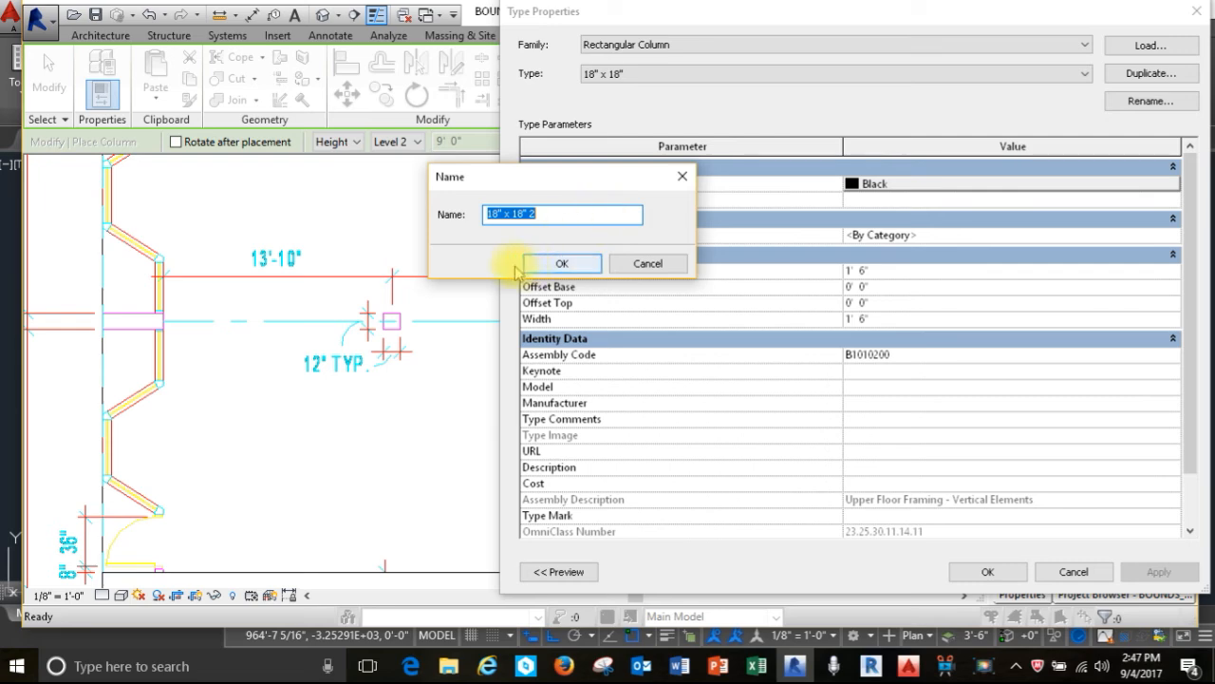
pyautogui.write('12" x 12"')
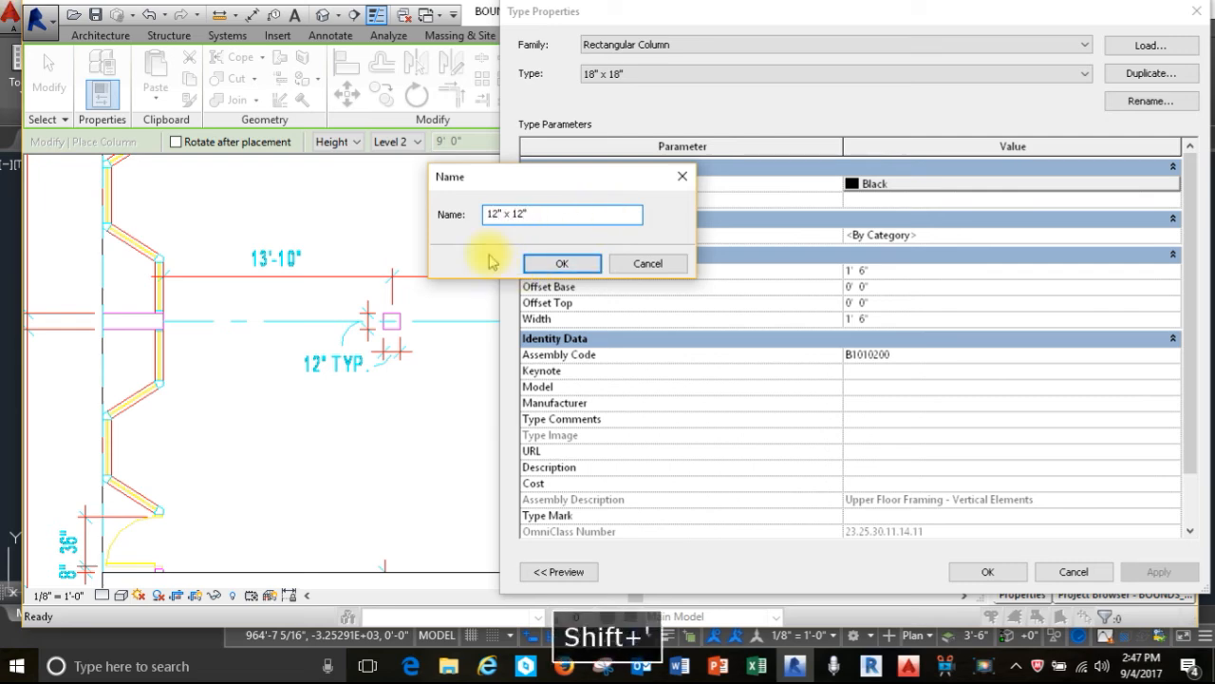
pyautogui.click(533, 262)
# Set the 12" x 12" column type's depth and width to 12" and accept the type properties.
pyautogui.click(886, 269)
pyautogui.write('12"')
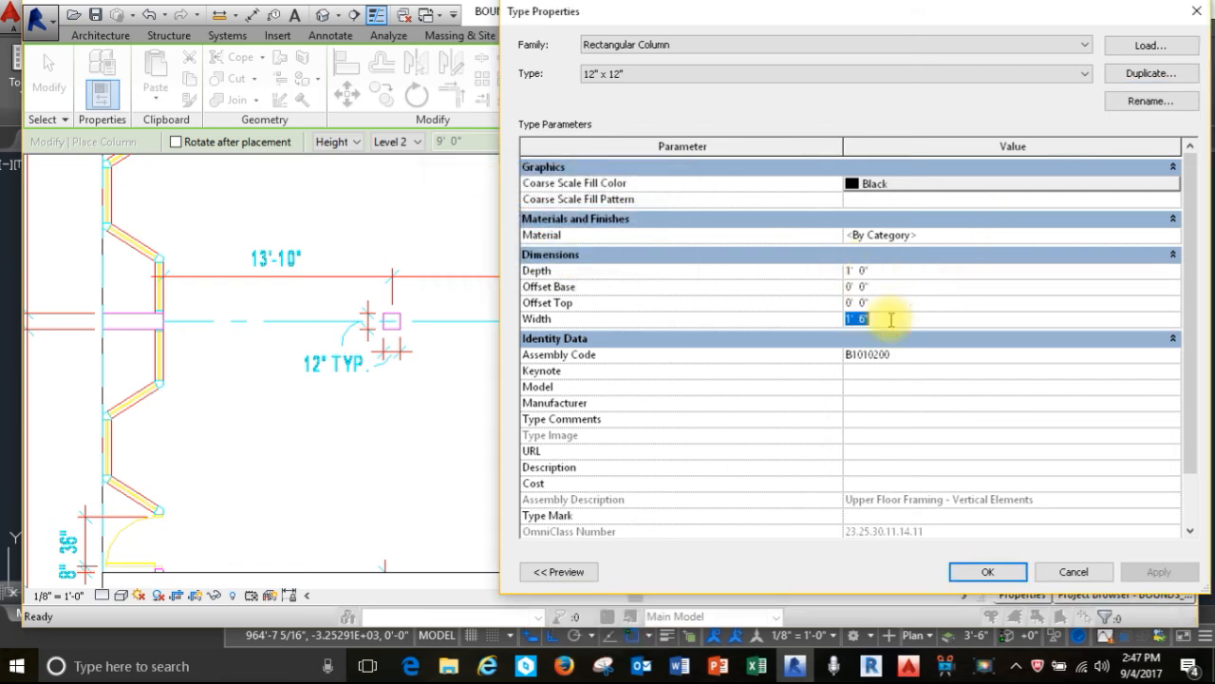
pyautogui.click(872, 322)
pyautogui.write('12"')
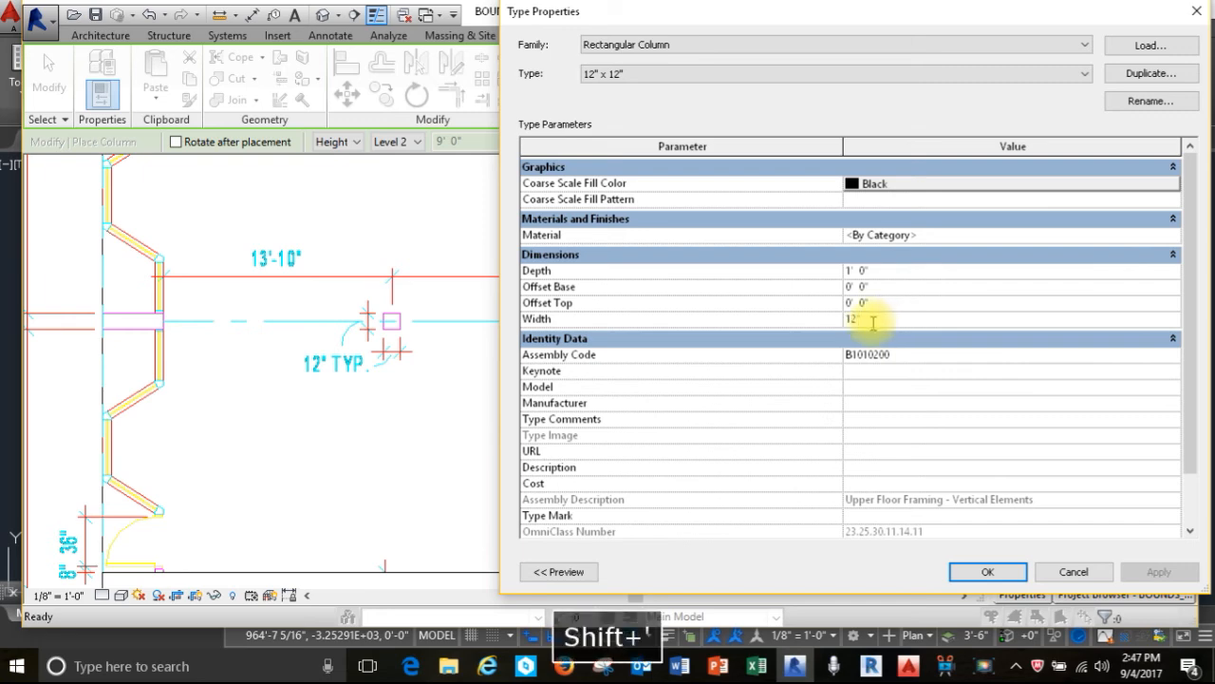
pyautogui.click(988, 572)
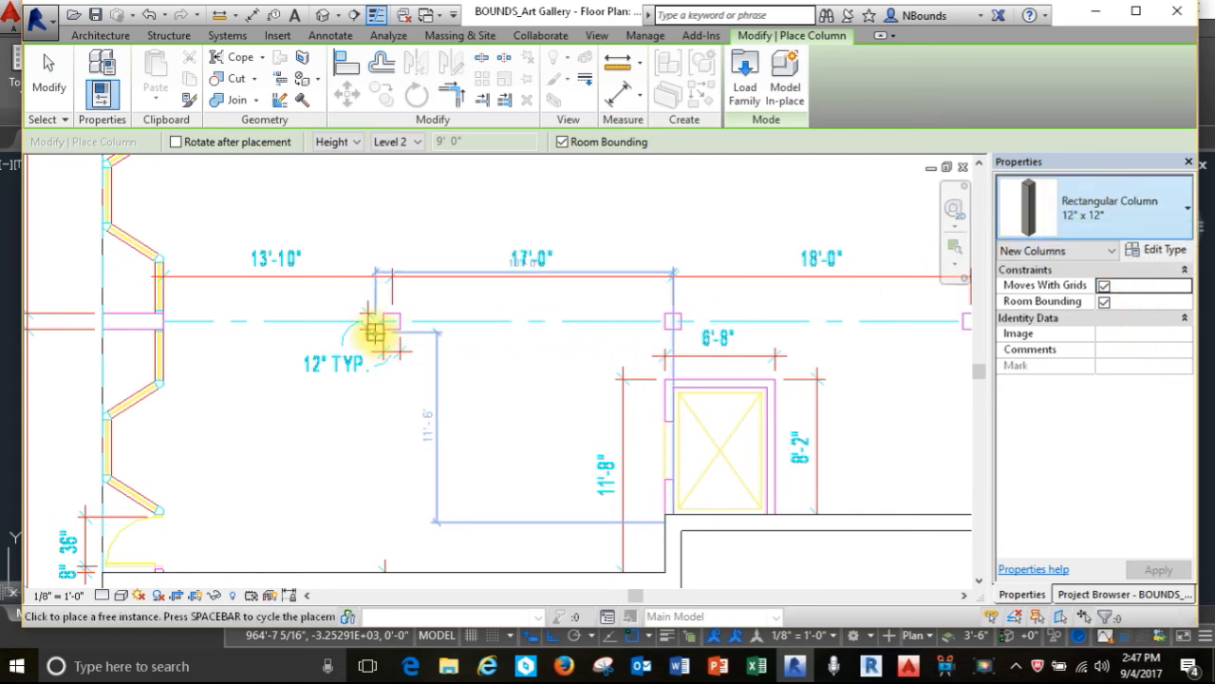
# Place a 12" x 12" column over the "12" TYP." column outline between the 13'-10" and 17'-0" dimensions.
pyautogui.scroll(3, 379, 332)
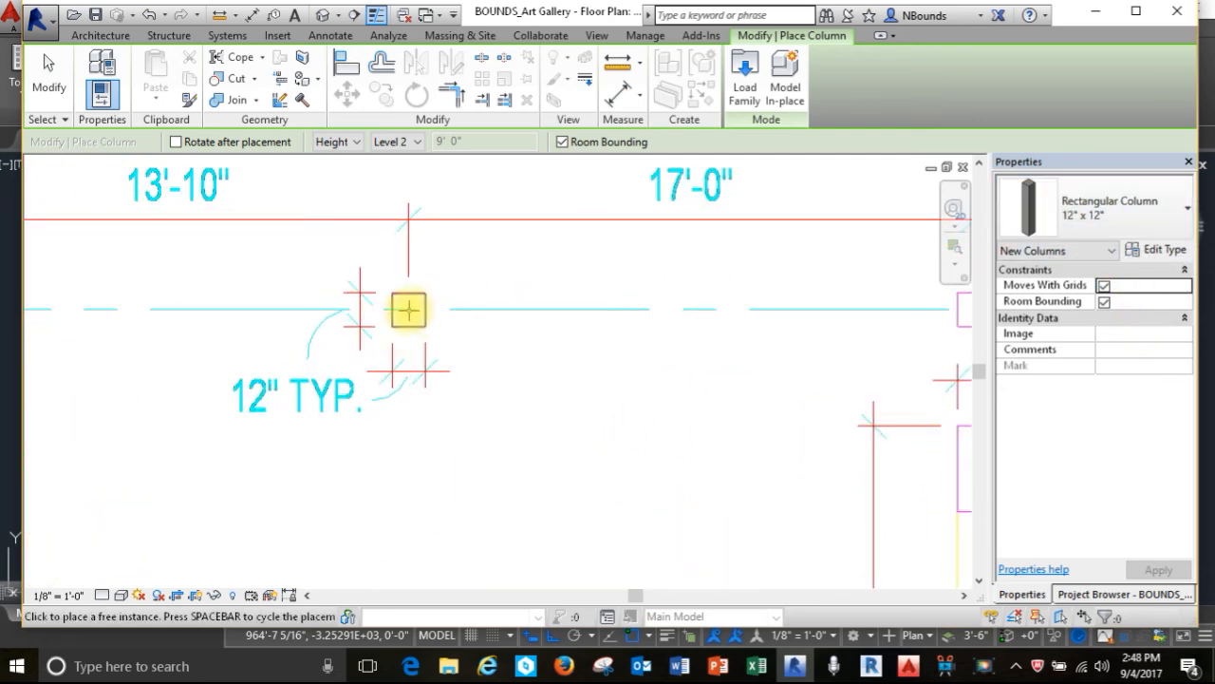
pyautogui.click(408, 310)
pyautogui.press('Escape')
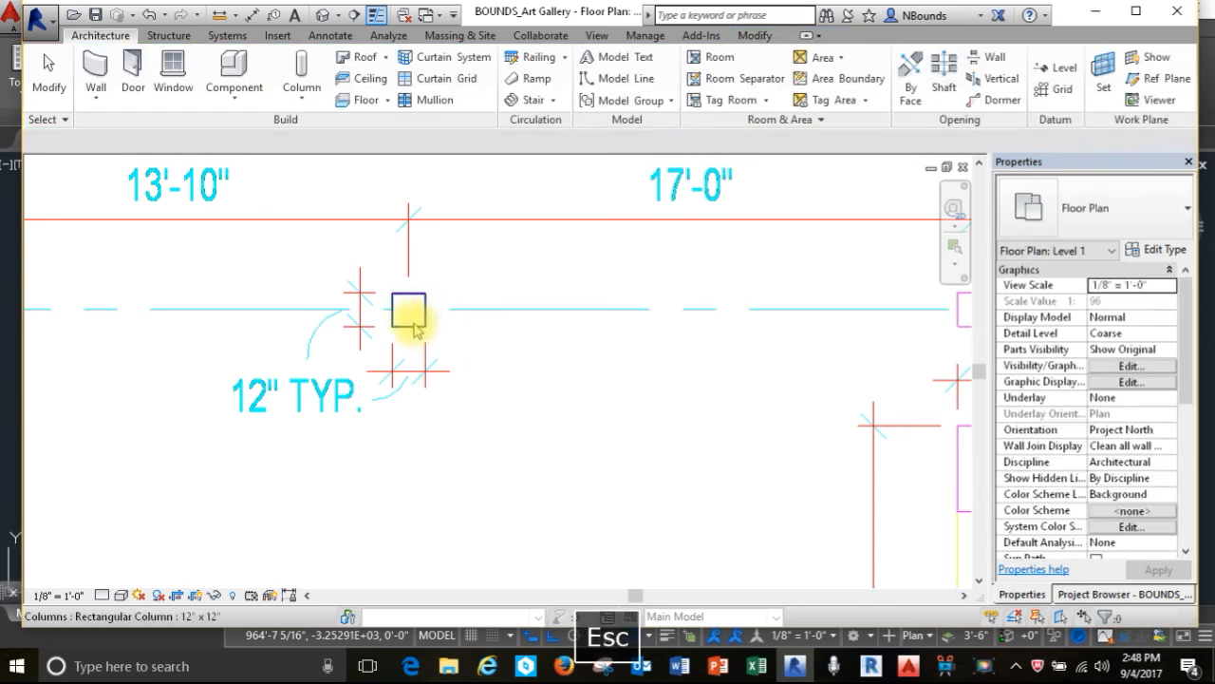
# Set the placed column's top level to Level 4.
pyautogui.click(414, 325)
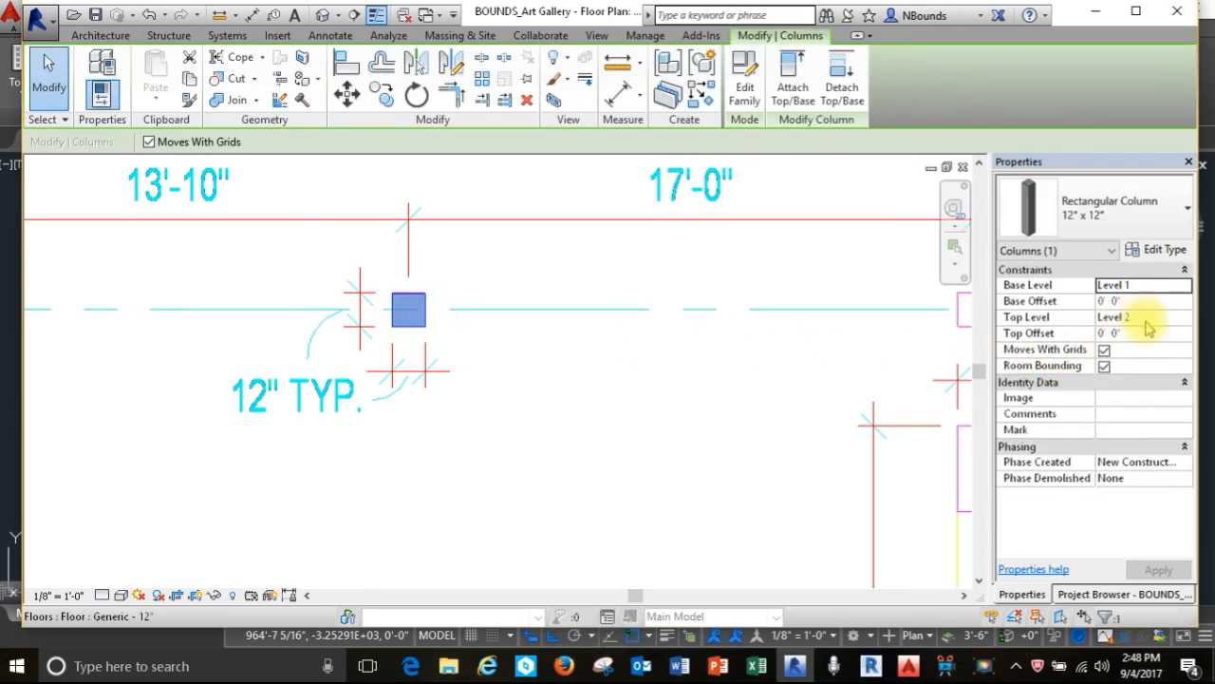
pyautogui.click(1146, 319)
pyautogui.click(1184, 320)
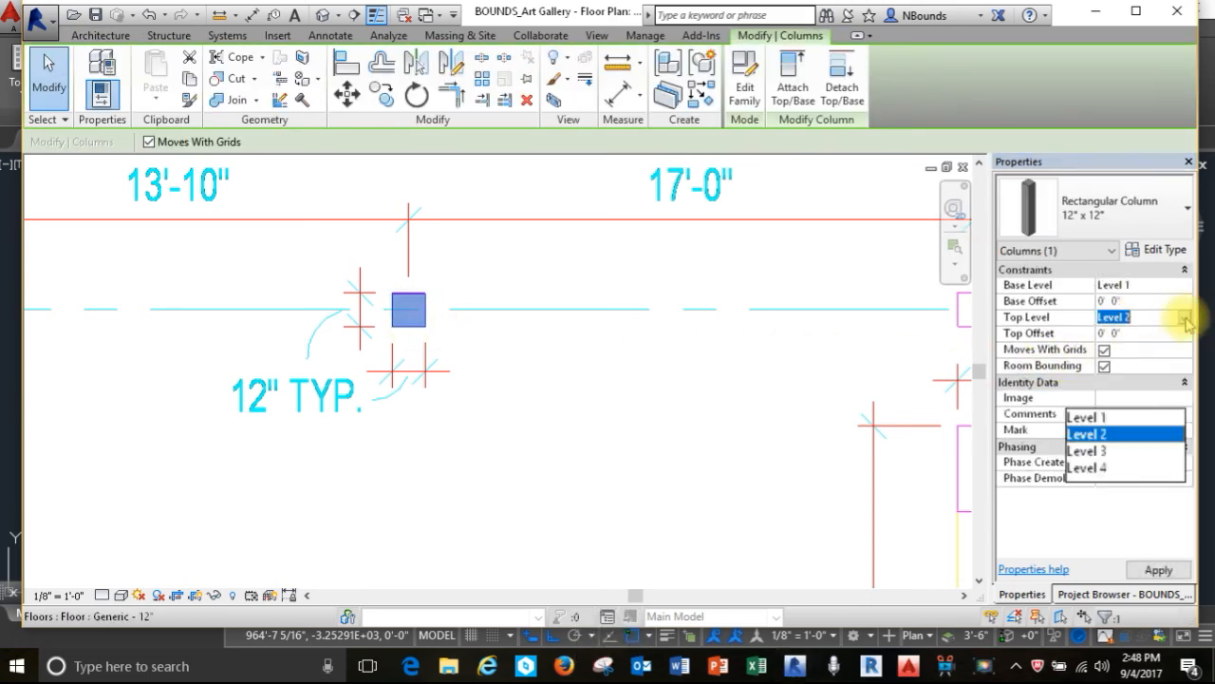
pyautogui.click(1103, 467)
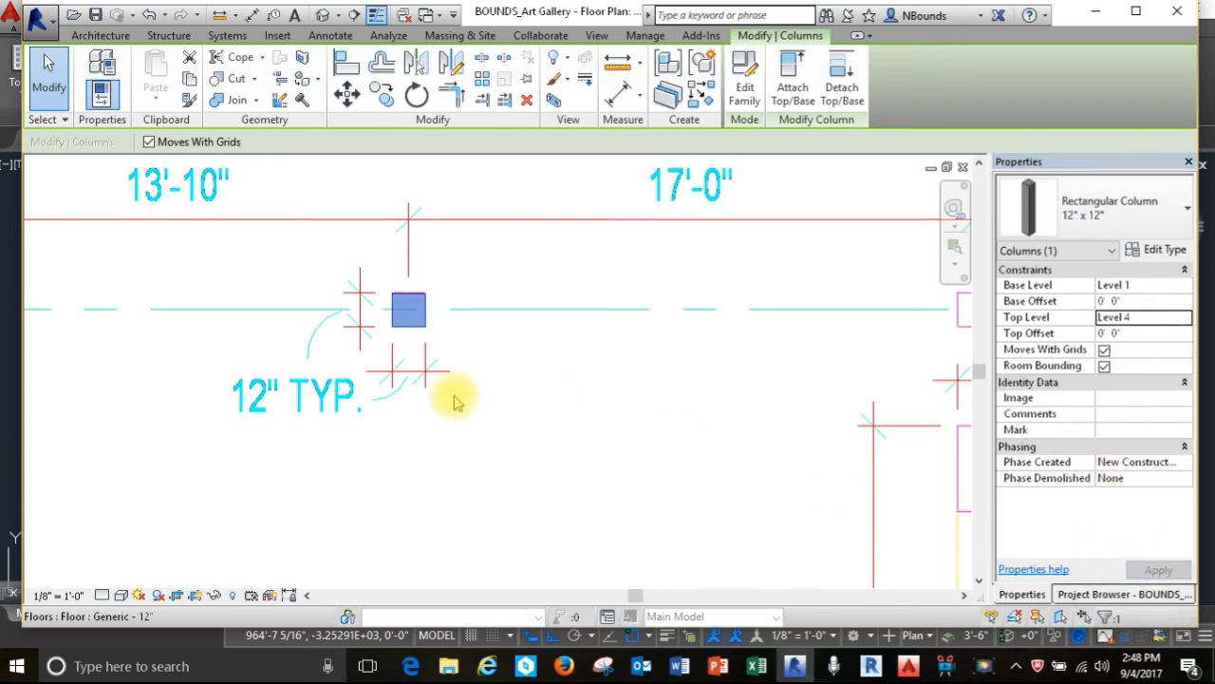
pyautogui.press('Escape')
# Open the 3D view and examine the column's height inside the taller building volume.
pyautogui.scroll(-2, 323, 342)
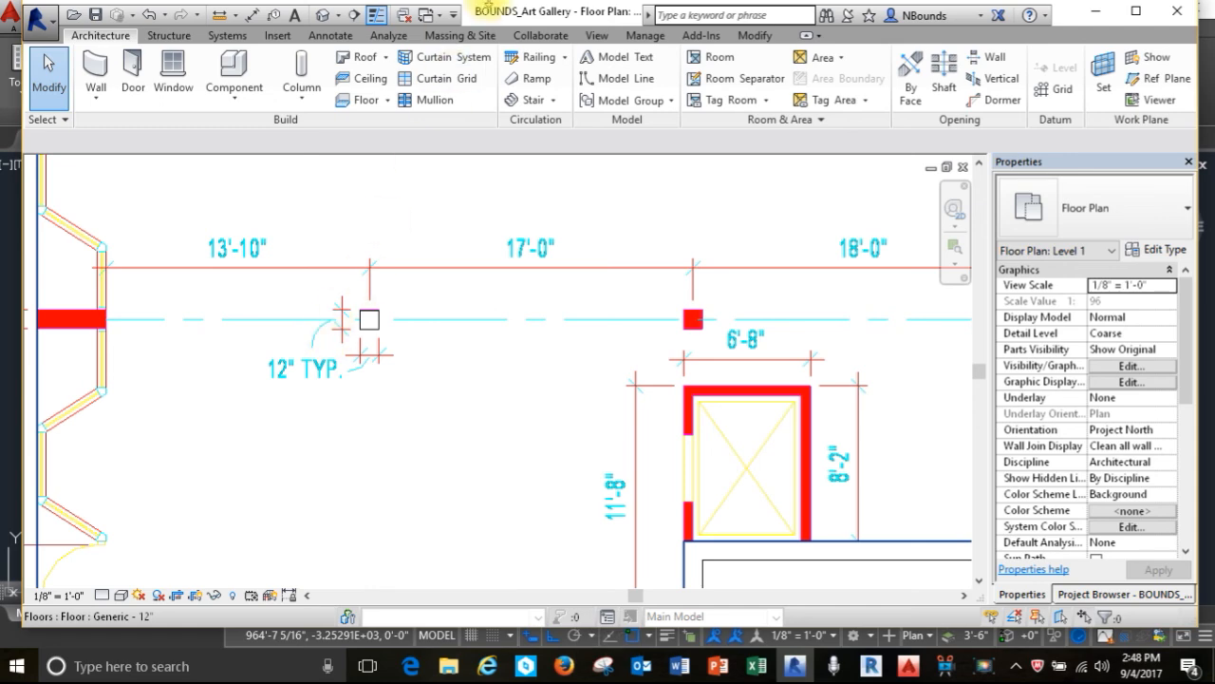
pyautogui.click(434, 16)
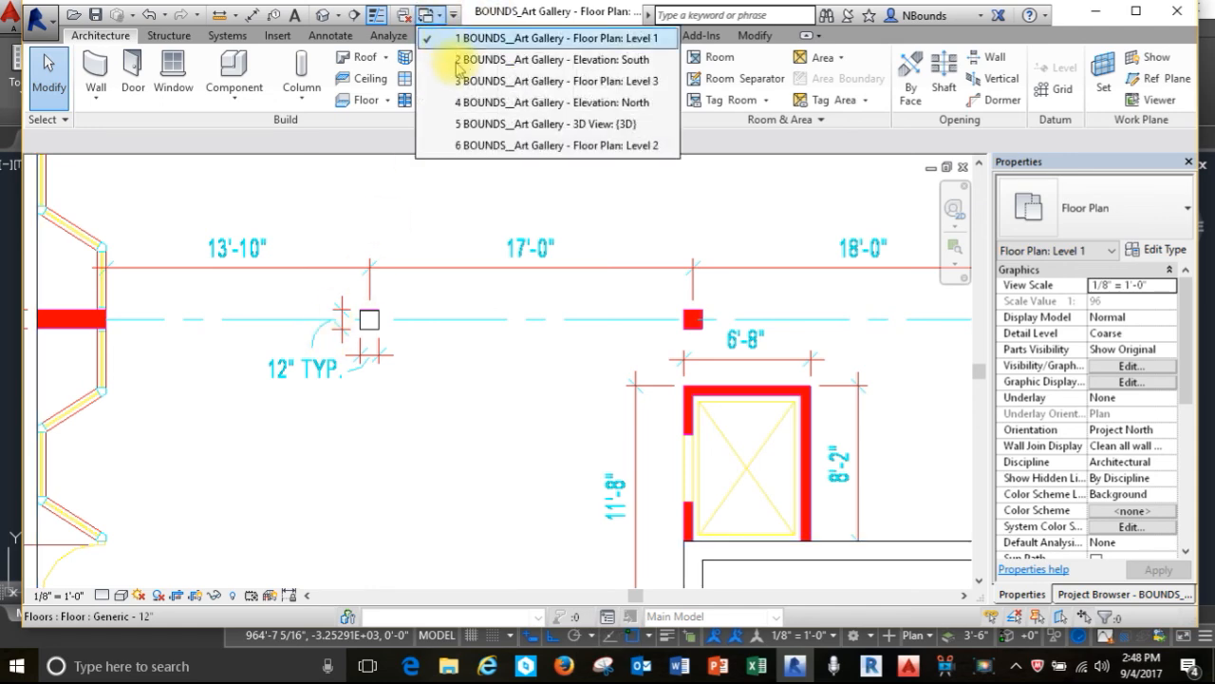
pyautogui.click(487, 126)
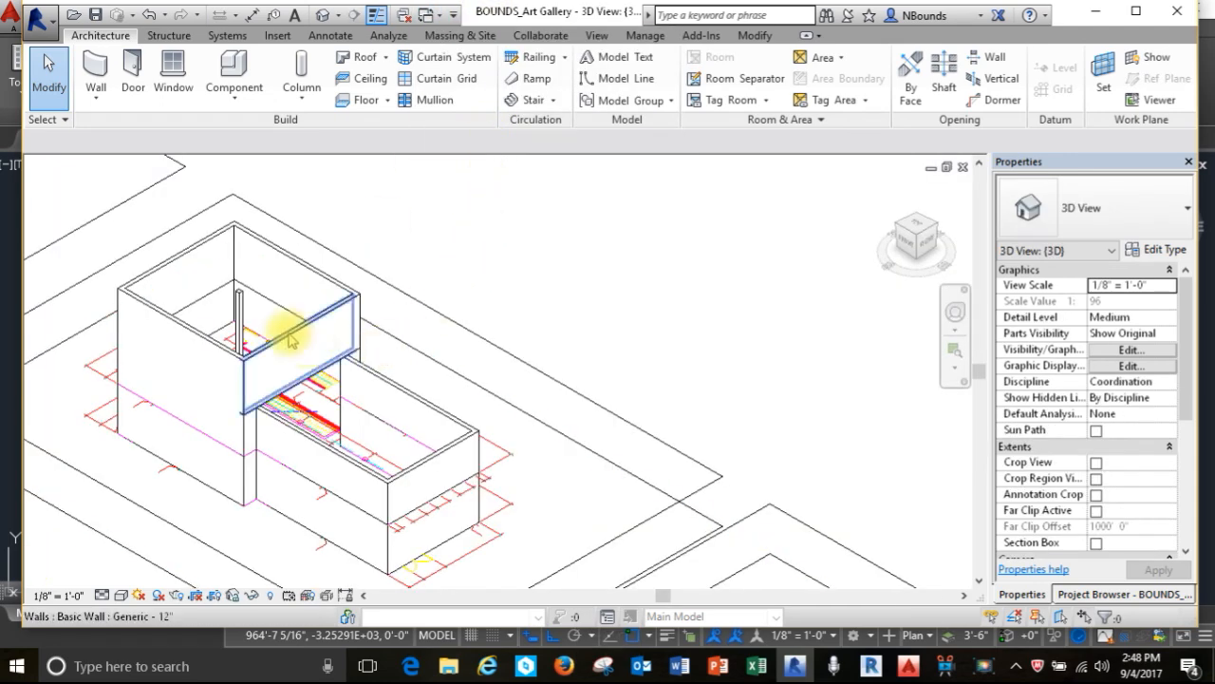
pyautogui.scroll(3, 237, 313)
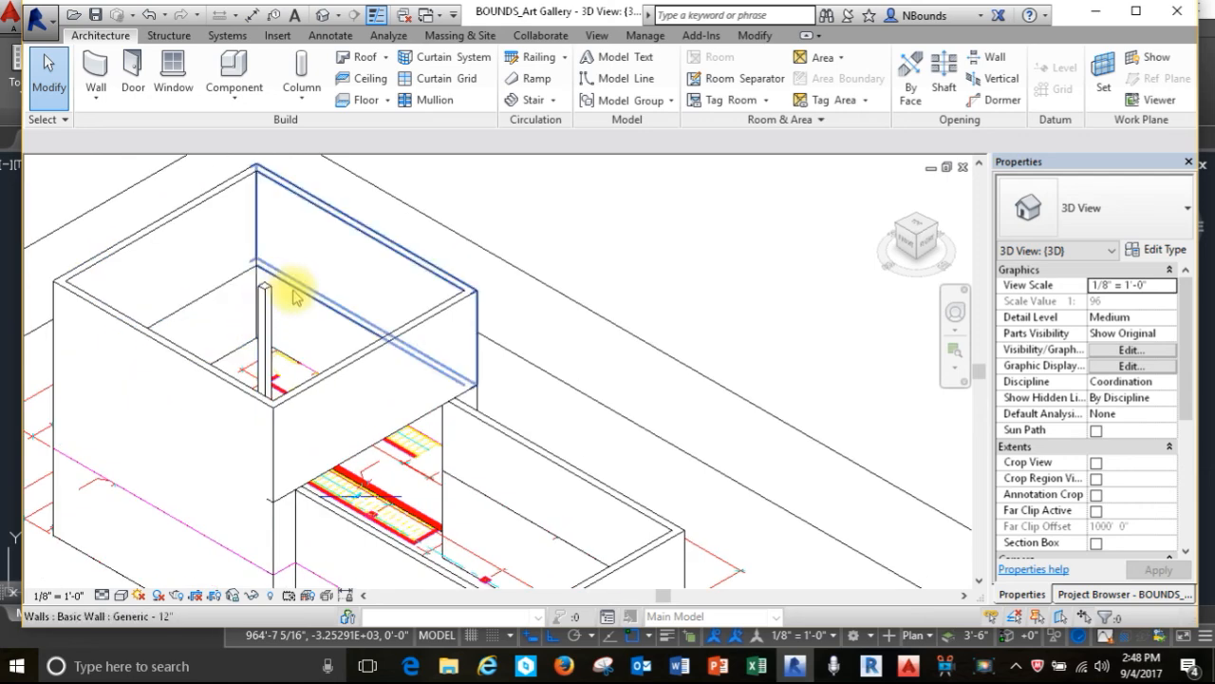
pyautogui.click(907, 241)
pyautogui.scroll(5, 406, 349)
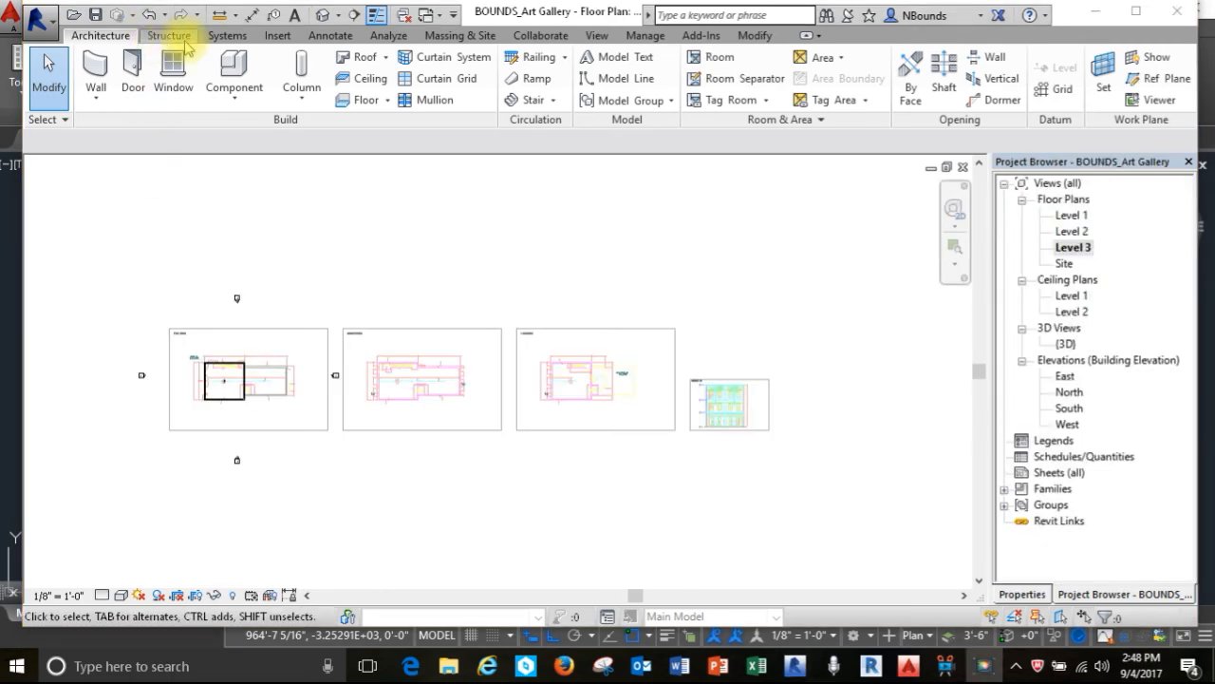
# Link Art Gallery_CAD PLANS into Level 3 as another instance, placing its third-floor sheet roughly over the modelled walls.
pyautogui.click(277, 36)
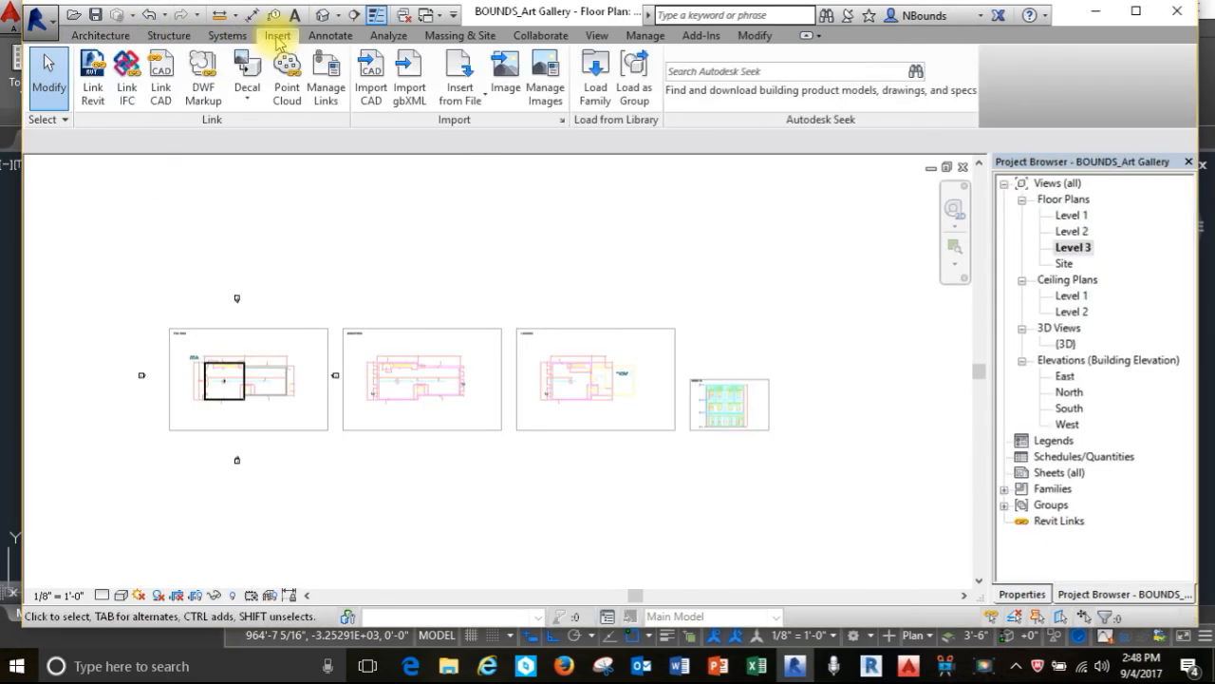
pyautogui.click(163, 84)
pyautogui.click(512, 169)
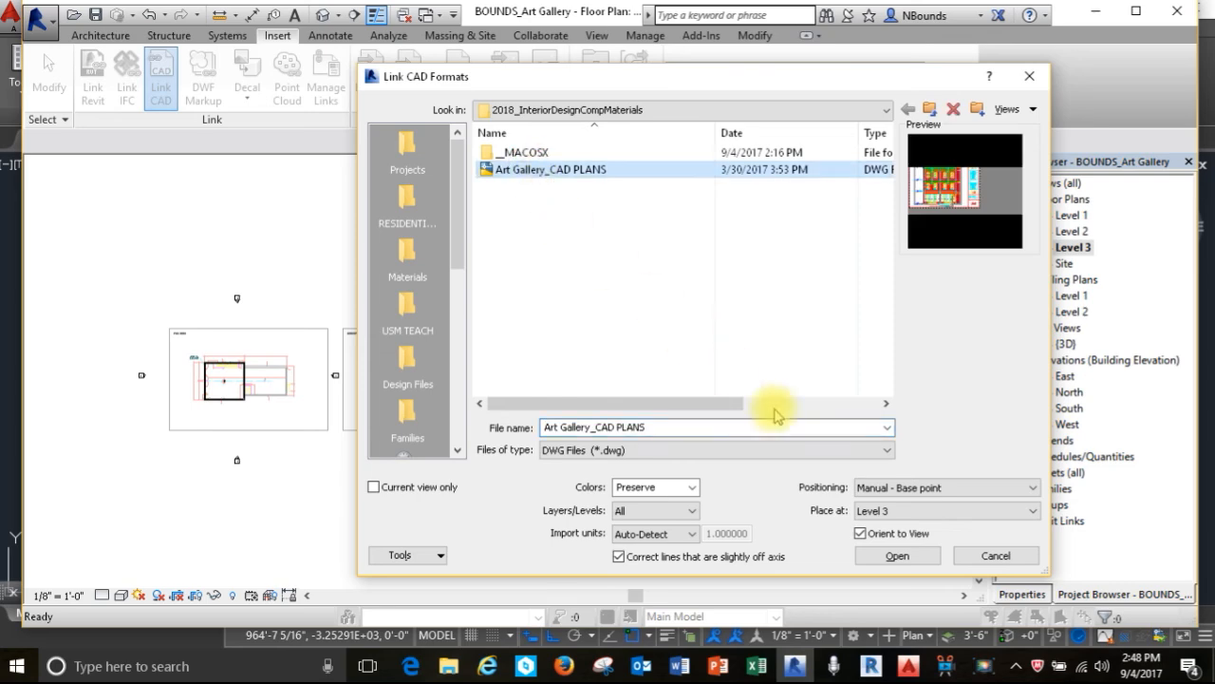
pyautogui.click(897, 557)
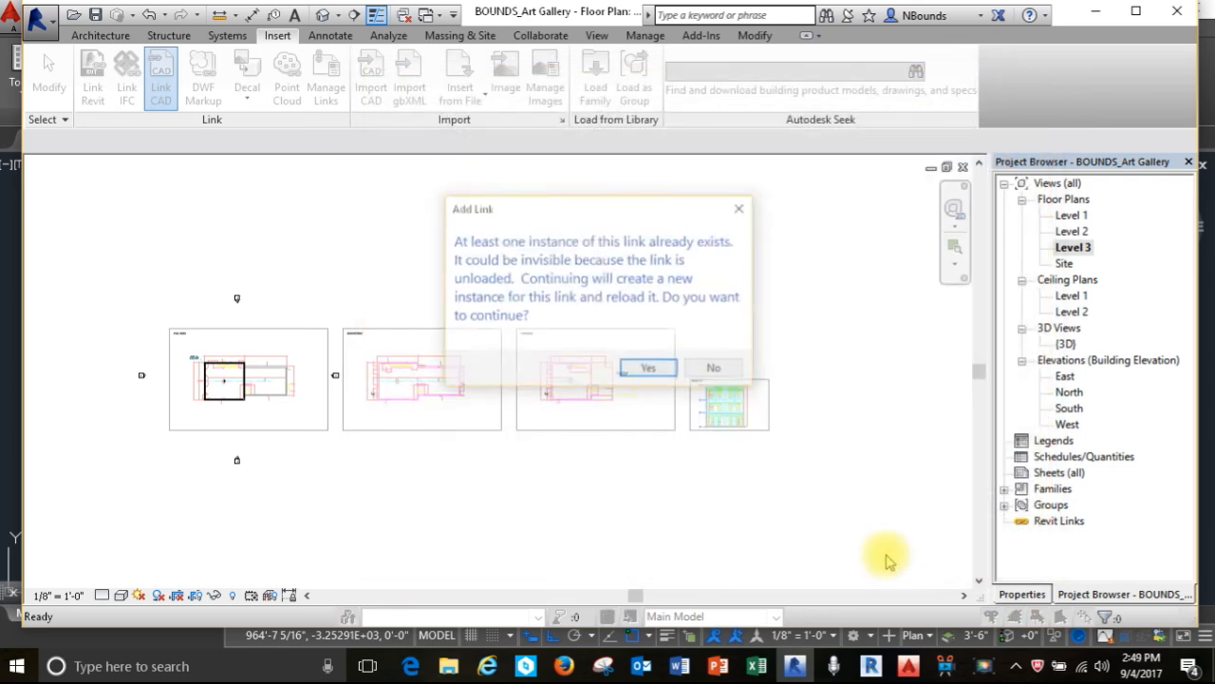
pyautogui.click(653, 370)
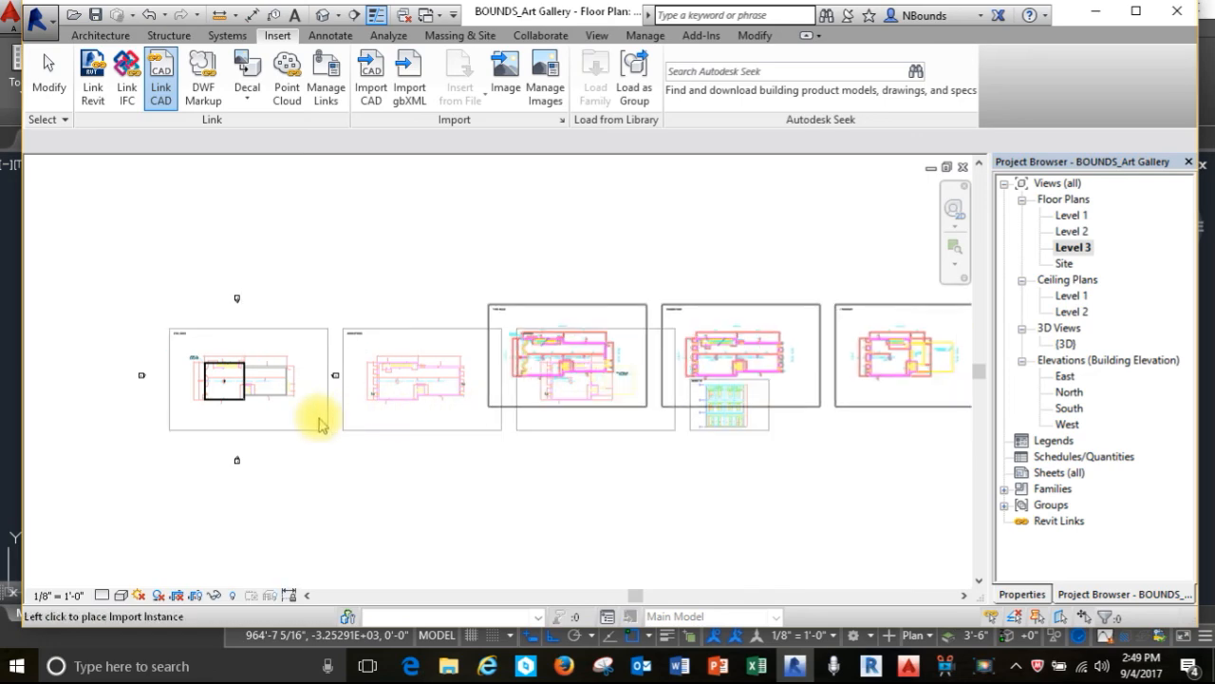
pyautogui.scroll(-4, 627, 414)
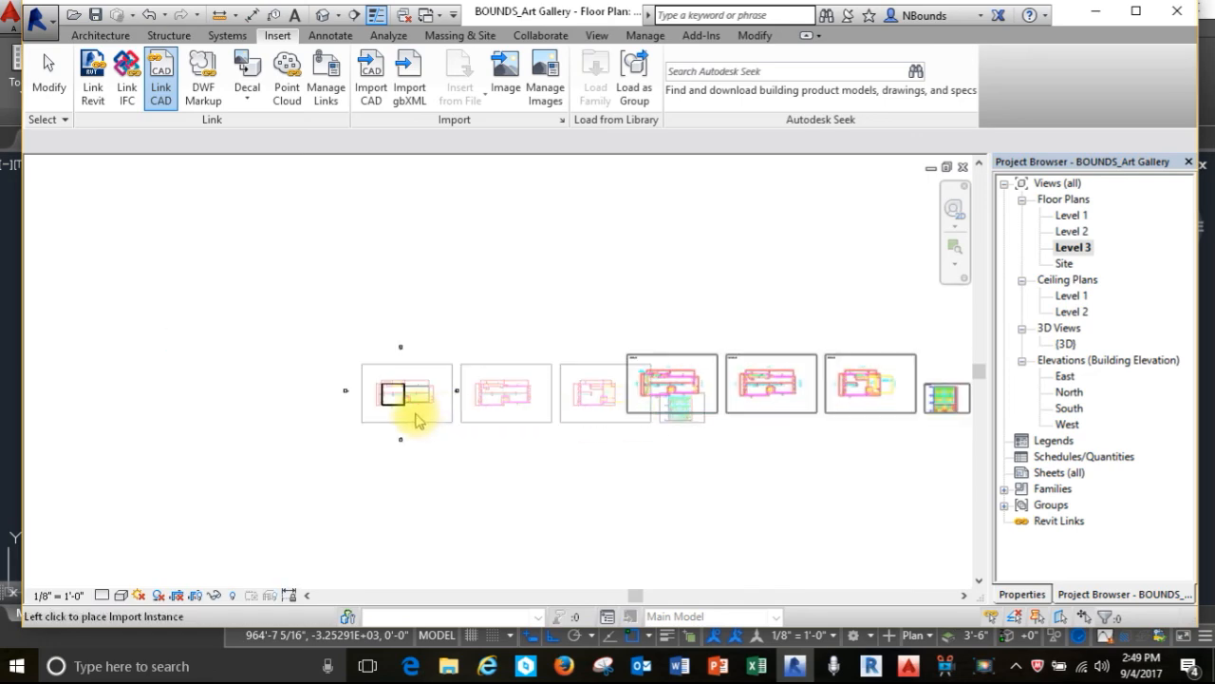
pyautogui.click(155, 422)
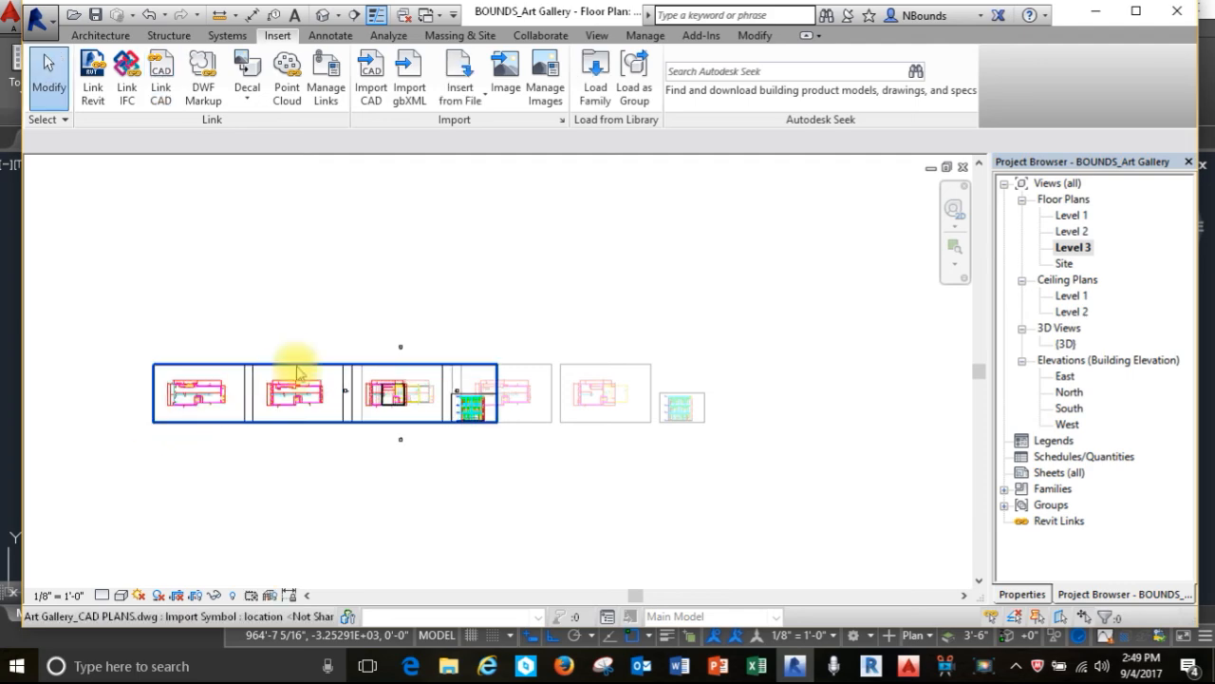
# Move the new CAD link so the third-floor plan's lower street-side exterior corner meets the matching corner of the modelled walls.
pyautogui.scroll(1, 394, 410)
pyautogui.scroll(6, 394, 410)
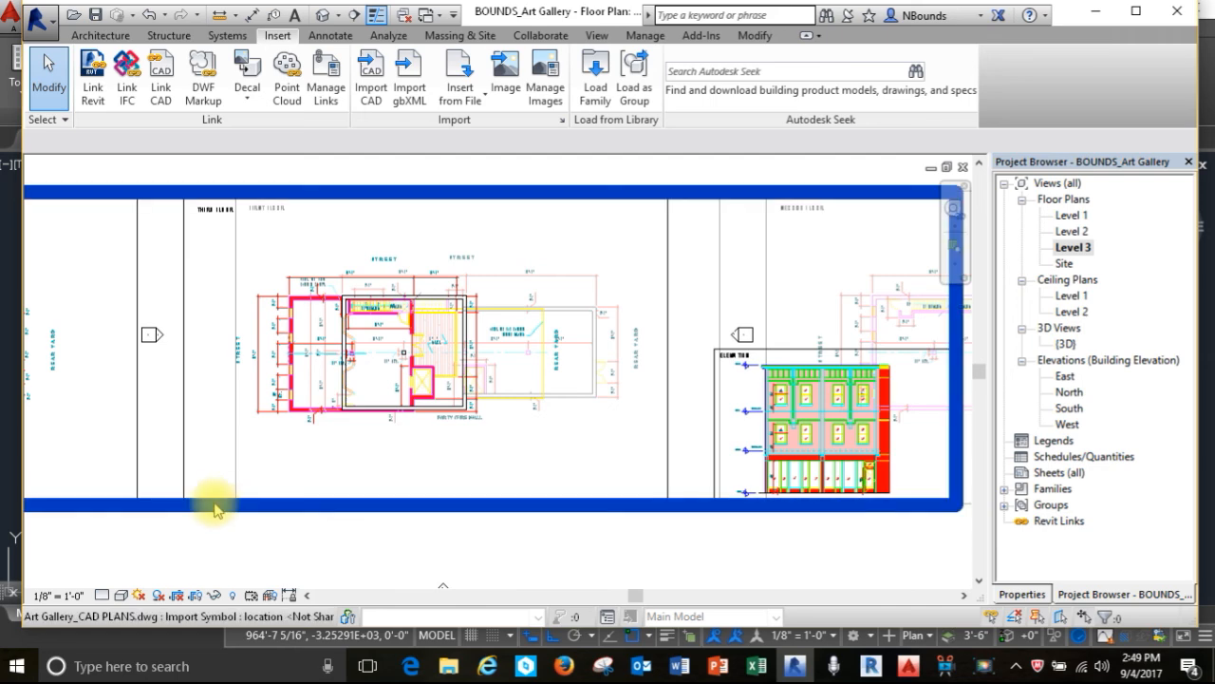
pyautogui.click(258, 482)
pyautogui.scroll(3, 285, 366)
pyautogui.scroll(2, 378, 331)
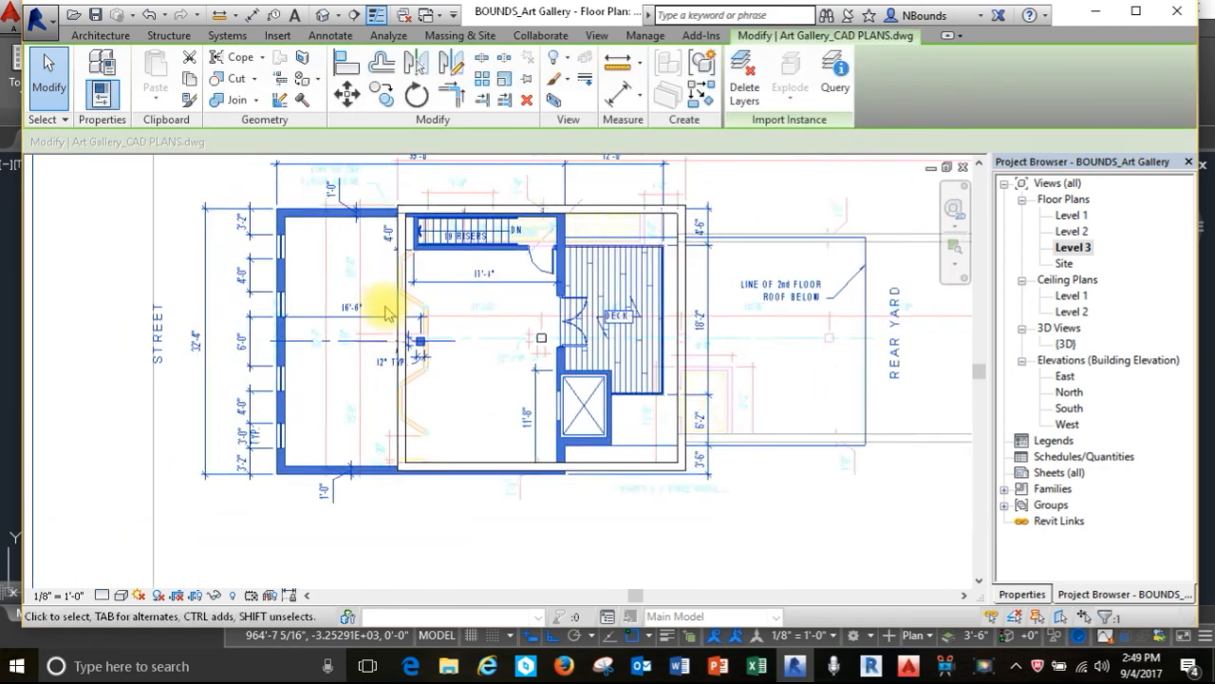
pyautogui.click(347, 99)
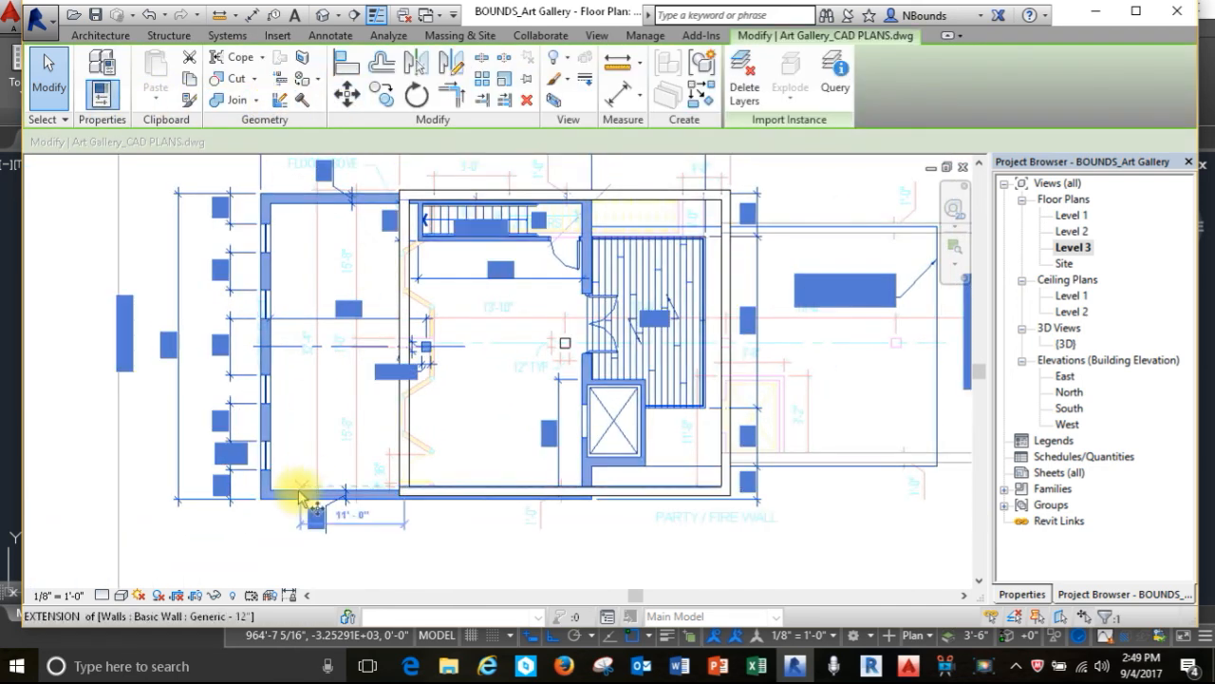
pyautogui.scroll(2, 264, 513)
pyautogui.scroll(2, 264, 512)
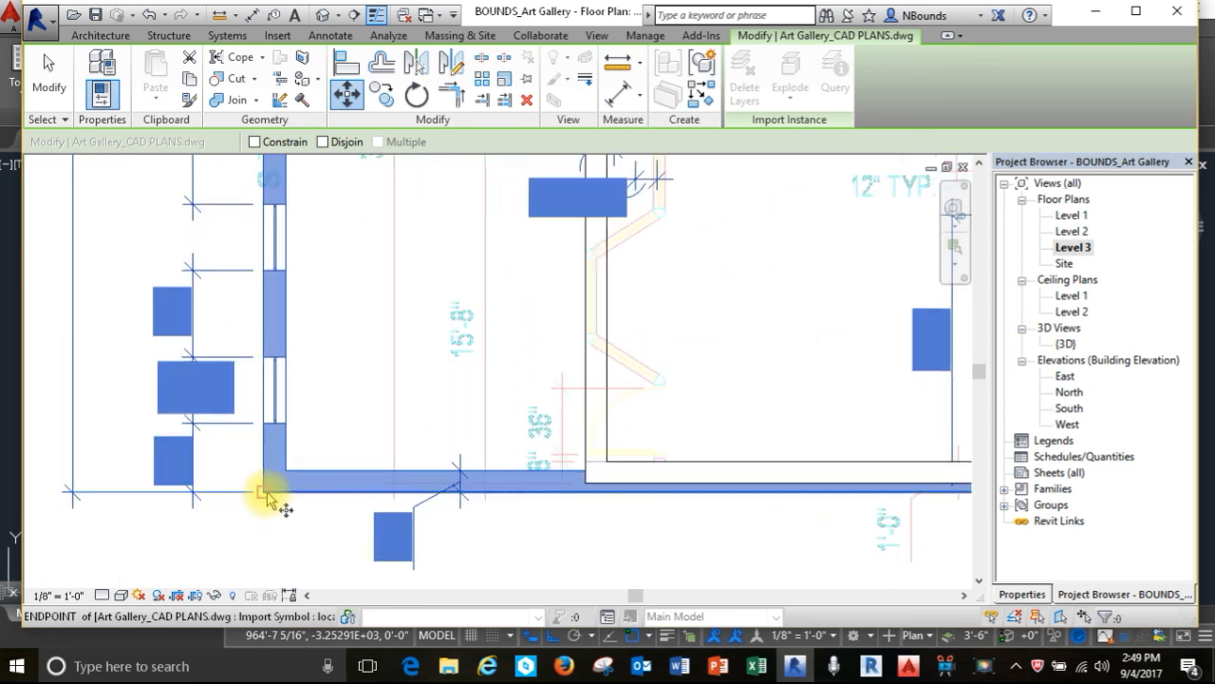
pyautogui.click(265, 491)
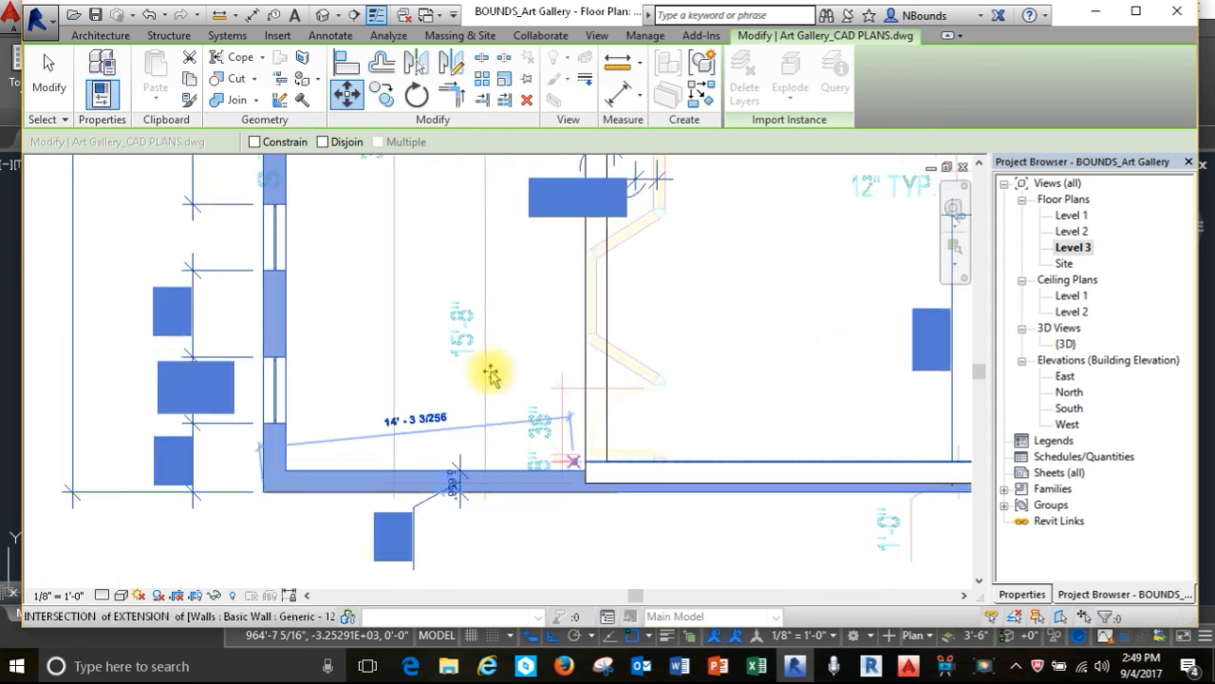
pyautogui.scroll(3, 591, 504)
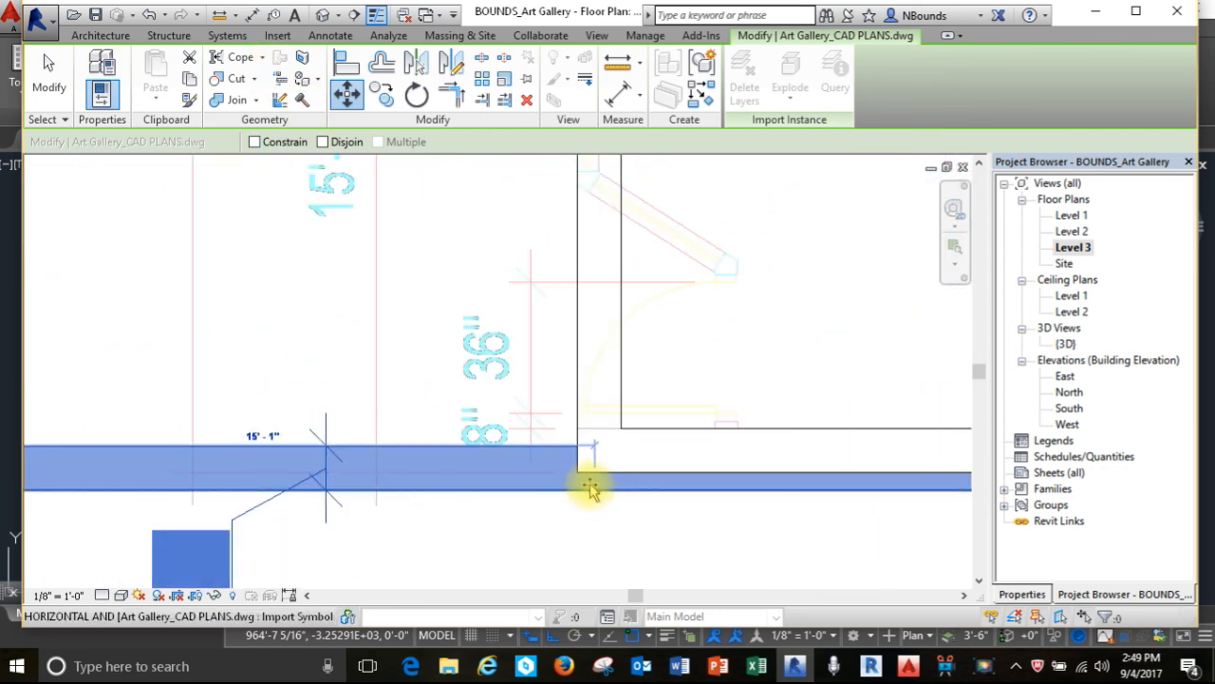
pyautogui.click(576, 467)
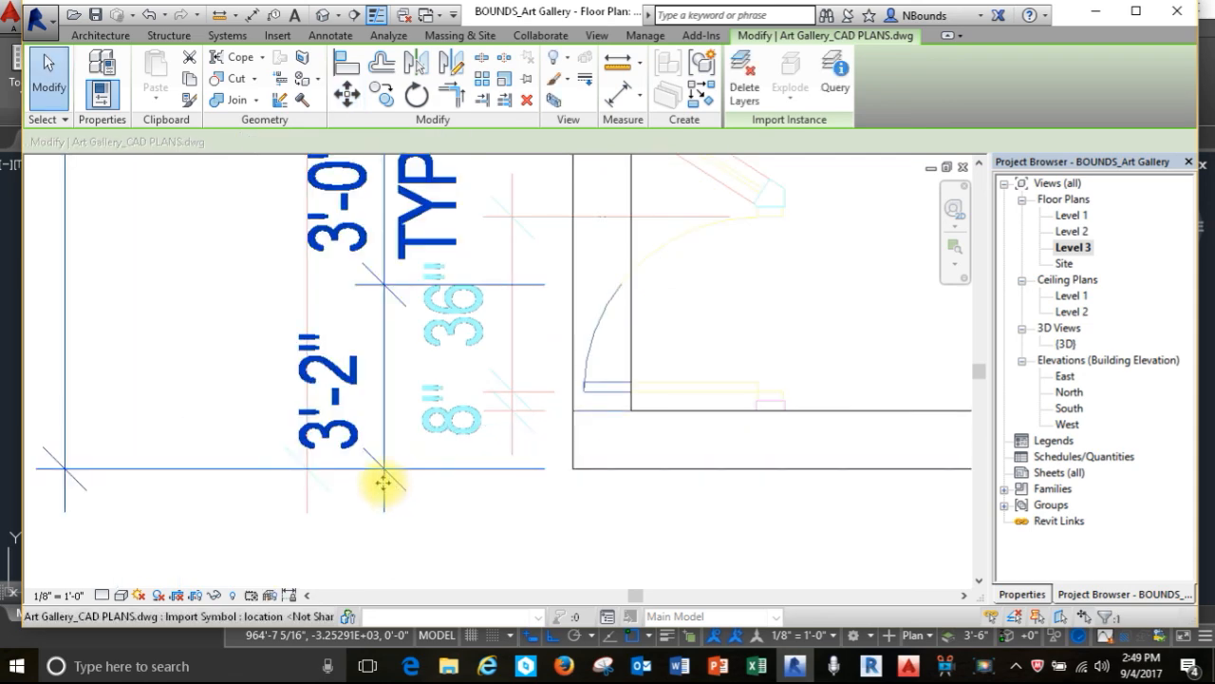
pyautogui.scroll(-4, 388, 488)
pyautogui.scroll(-6, 316, 436)
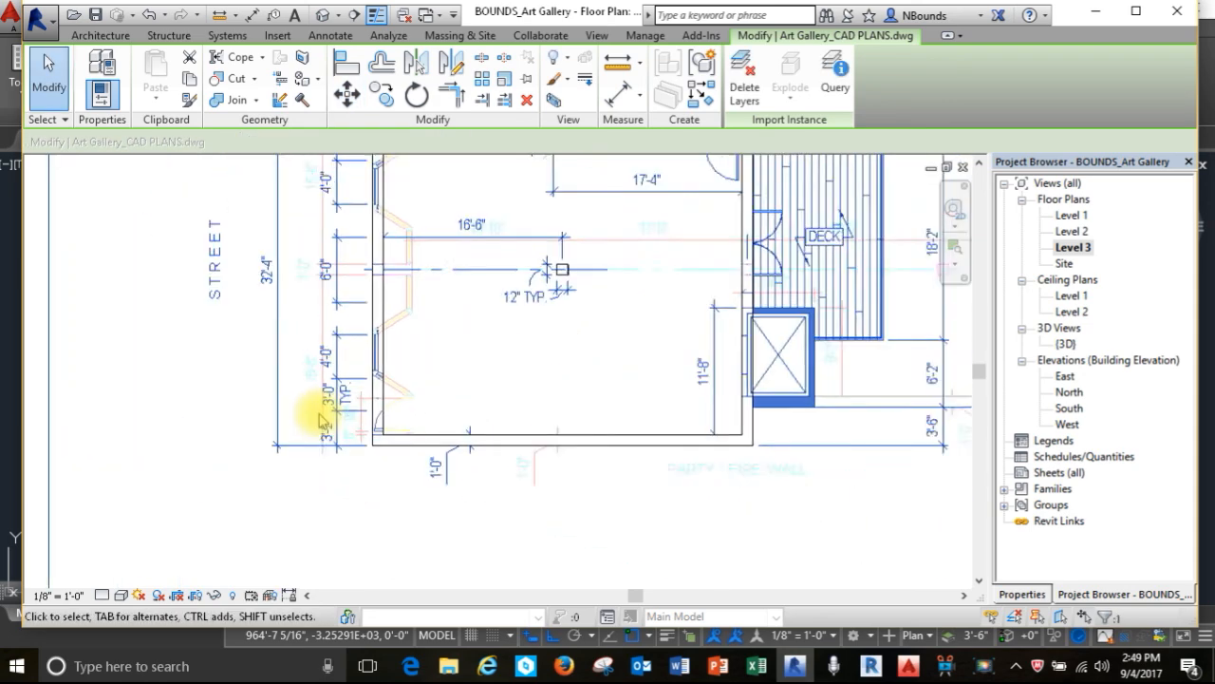
pyautogui.scroll(-2, 320, 419)
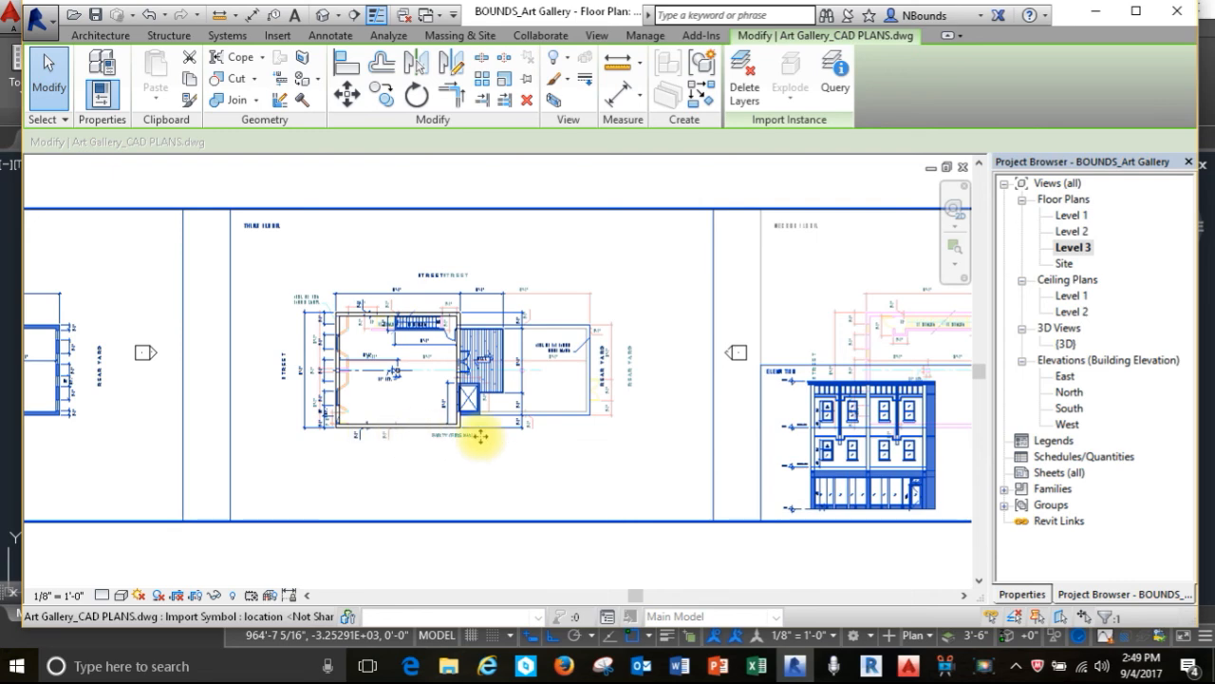
pyautogui.scroll(-2, 480, 436)
pyautogui.click(398, 520)
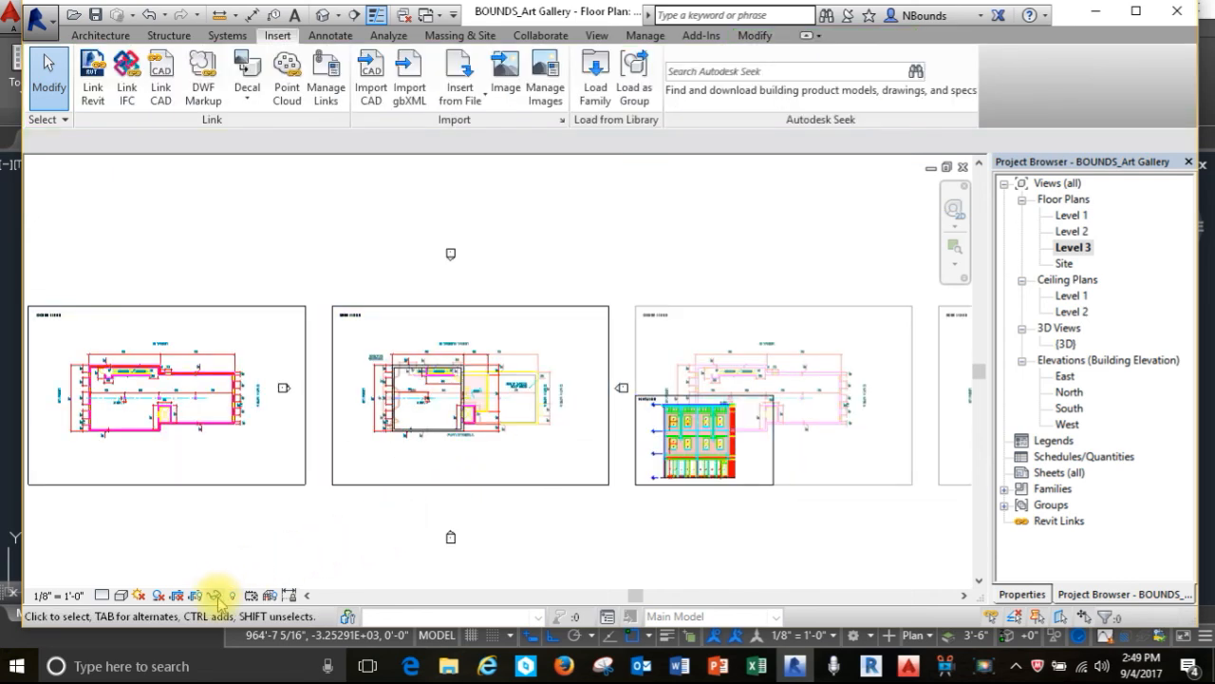
# Pull the Level 3 crop region's four edges in closely around the third-floor plan.
pyautogui.scroll(-2, 304, 387)
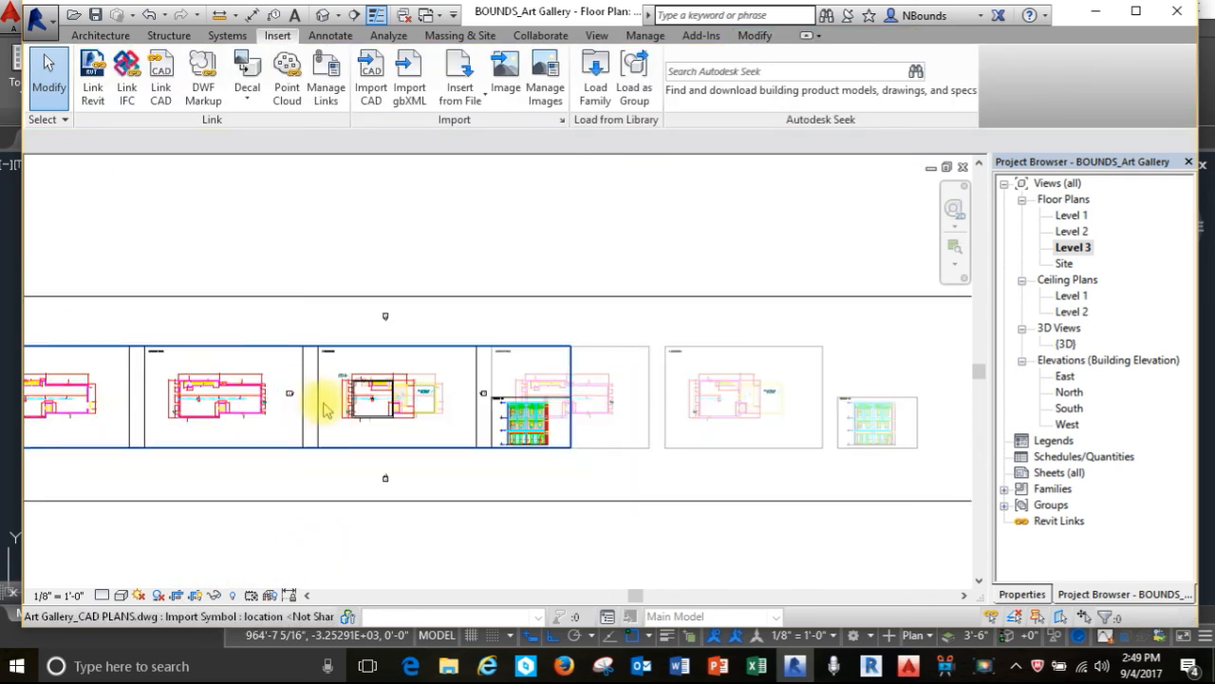
pyautogui.scroll(-2, 368, 409)
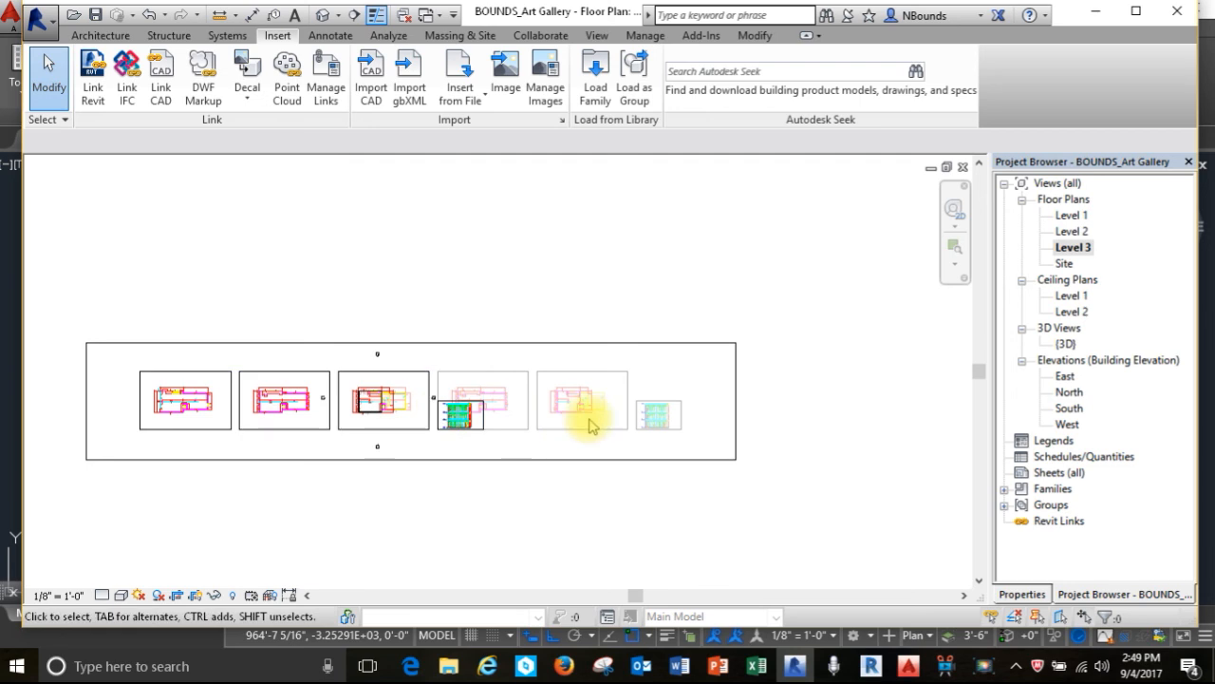
pyautogui.click(736, 400)
pyautogui.moveTo(735, 402); pyautogui.dragTo(435, 418)
pyautogui.moveTo(86, 400); pyautogui.dragTo(319, 402)
pyautogui.moveTo(377, 342); pyautogui.dragTo(376, 362)
pyautogui.moveTo(319, 406); pyautogui.dragTo(346, 409)
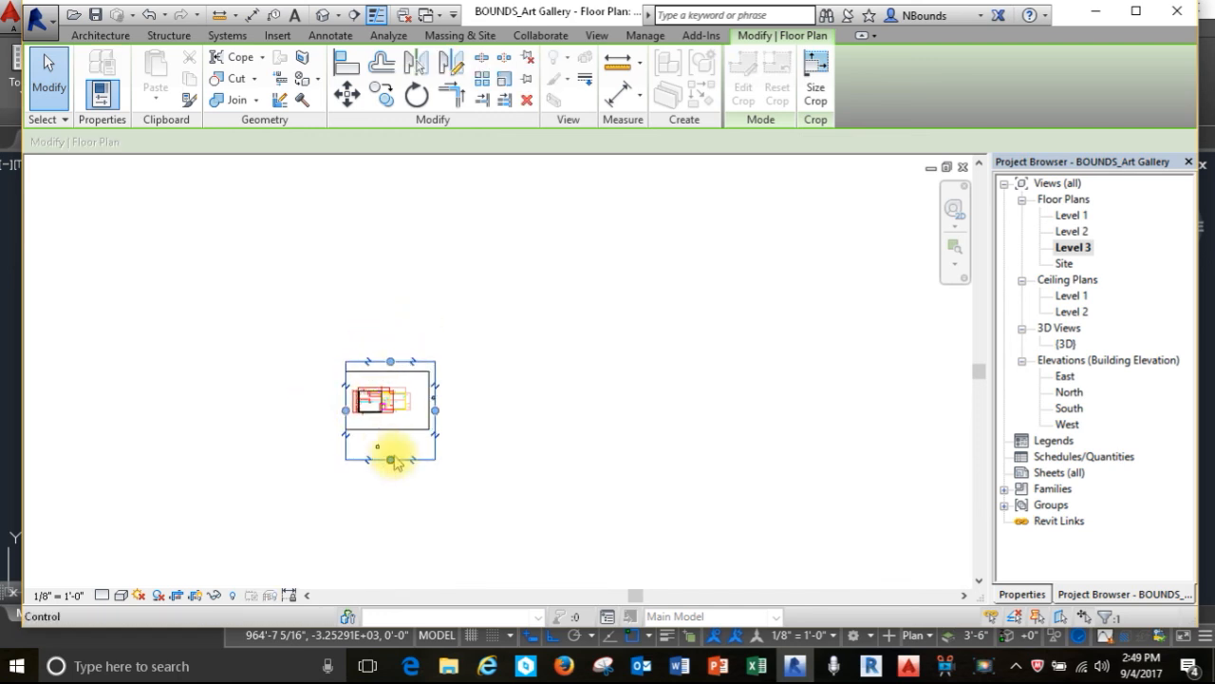
pyautogui.moveTo(390, 460); pyautogui.dragTo(391, 424)
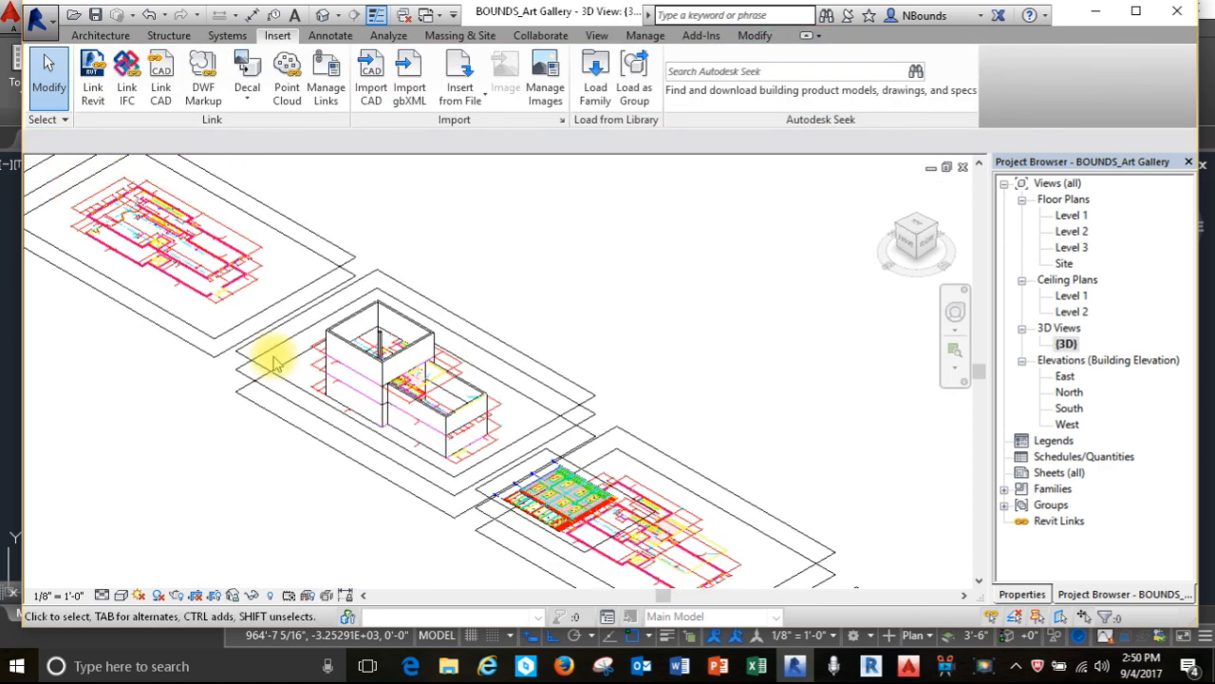
# Hide the category of the linked Art Gallery_CAD PLANS drawing in the 3D view.
pyautogui.scroll(-2, 273, 363)
pyautogui.scroll(-2, 313, 494)
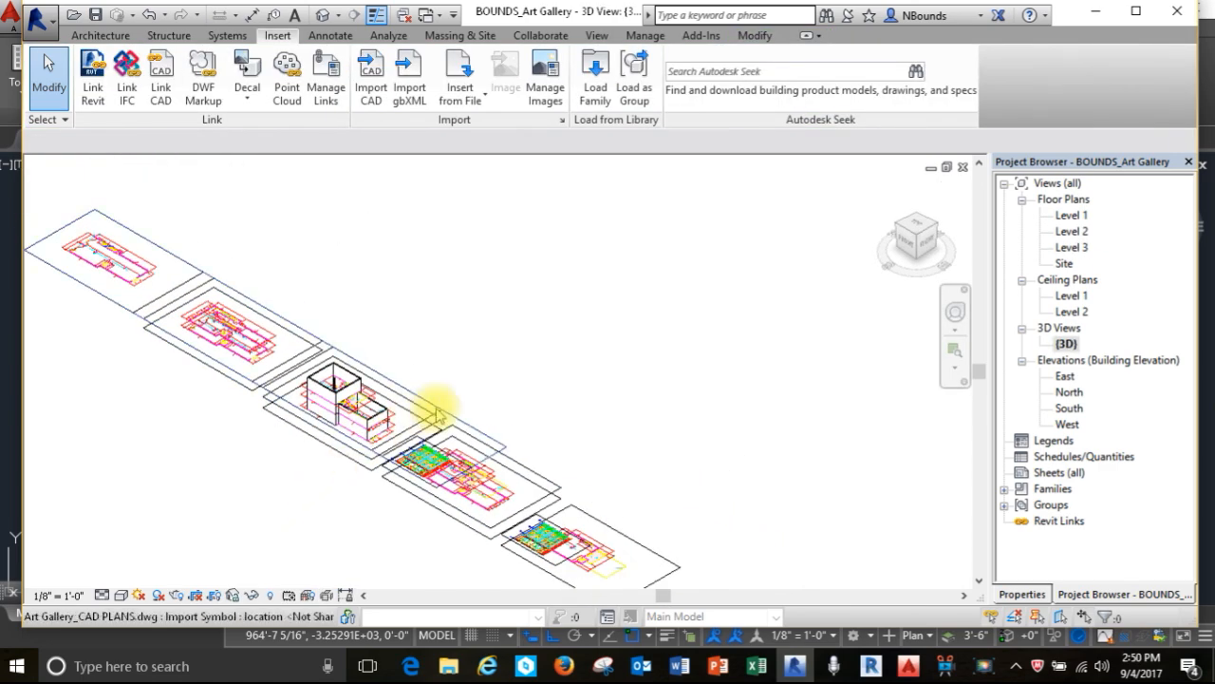
pyautogui.click(431, 410)
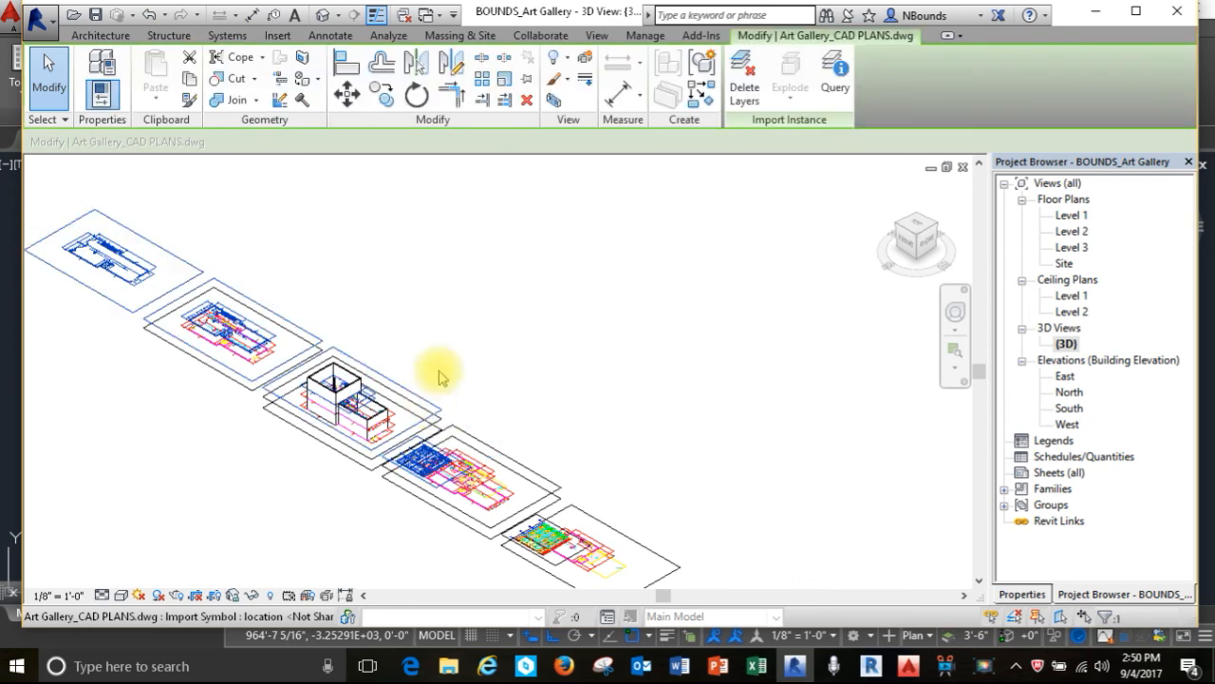
pyautogui.click(569, 61)
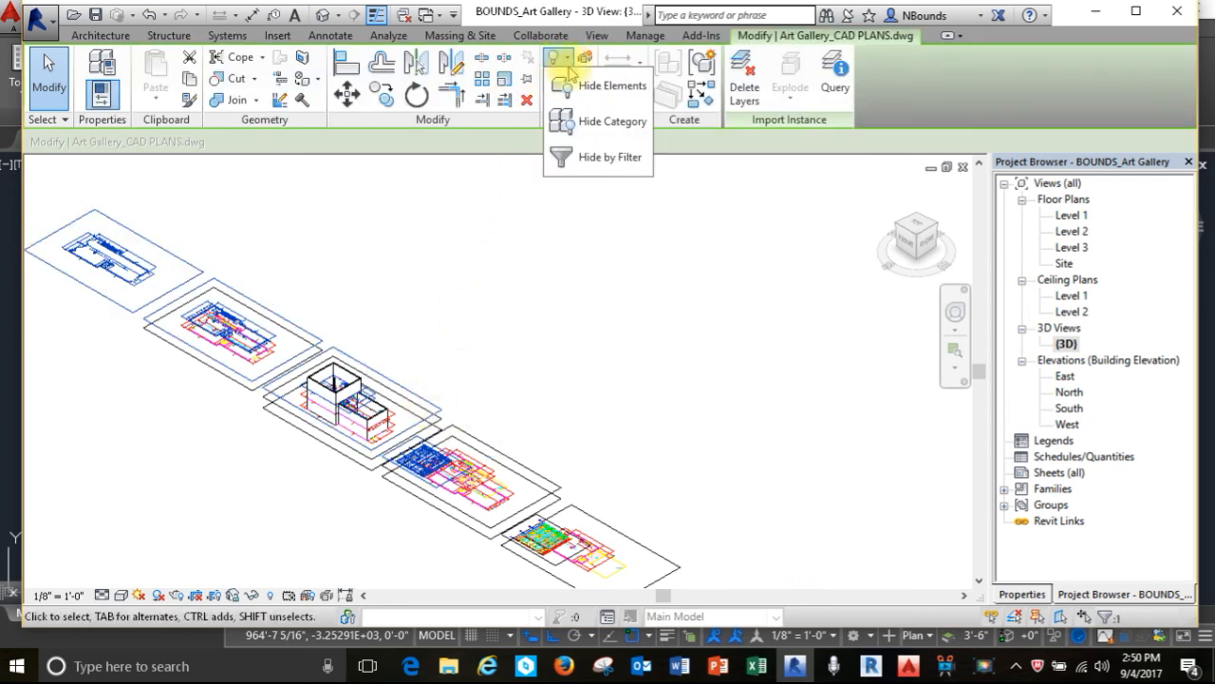
pyautogui.click(581, 122)
pyautogui.scroll(5, 313, 389)
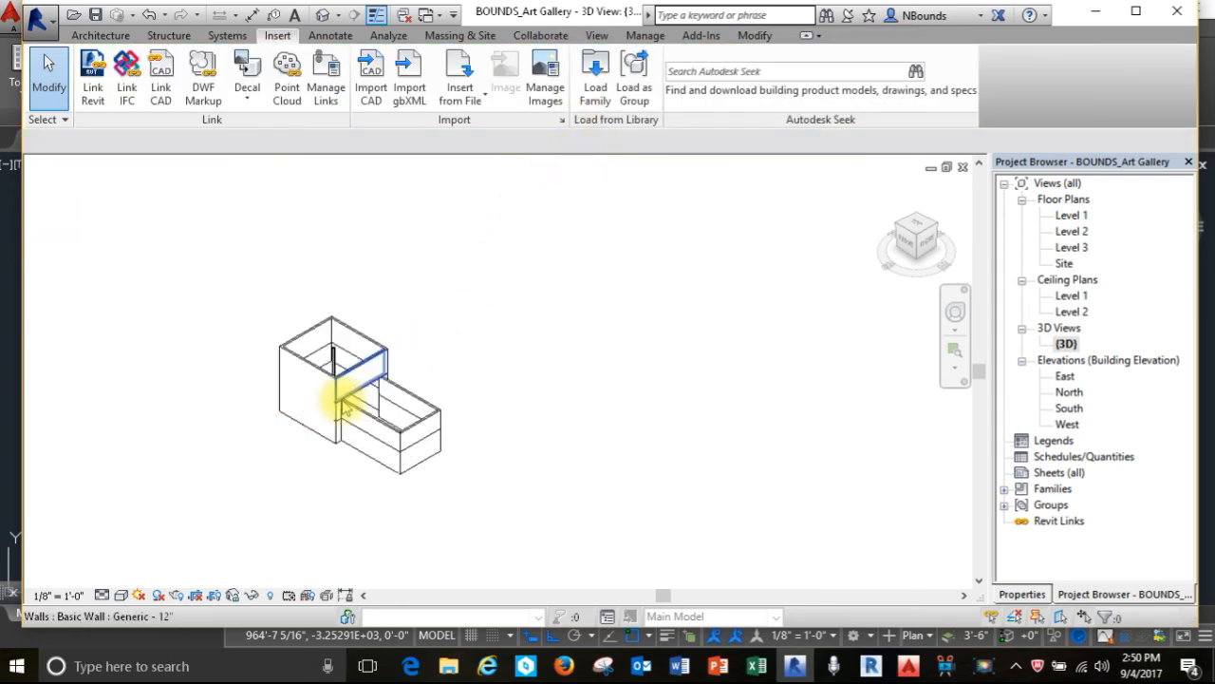